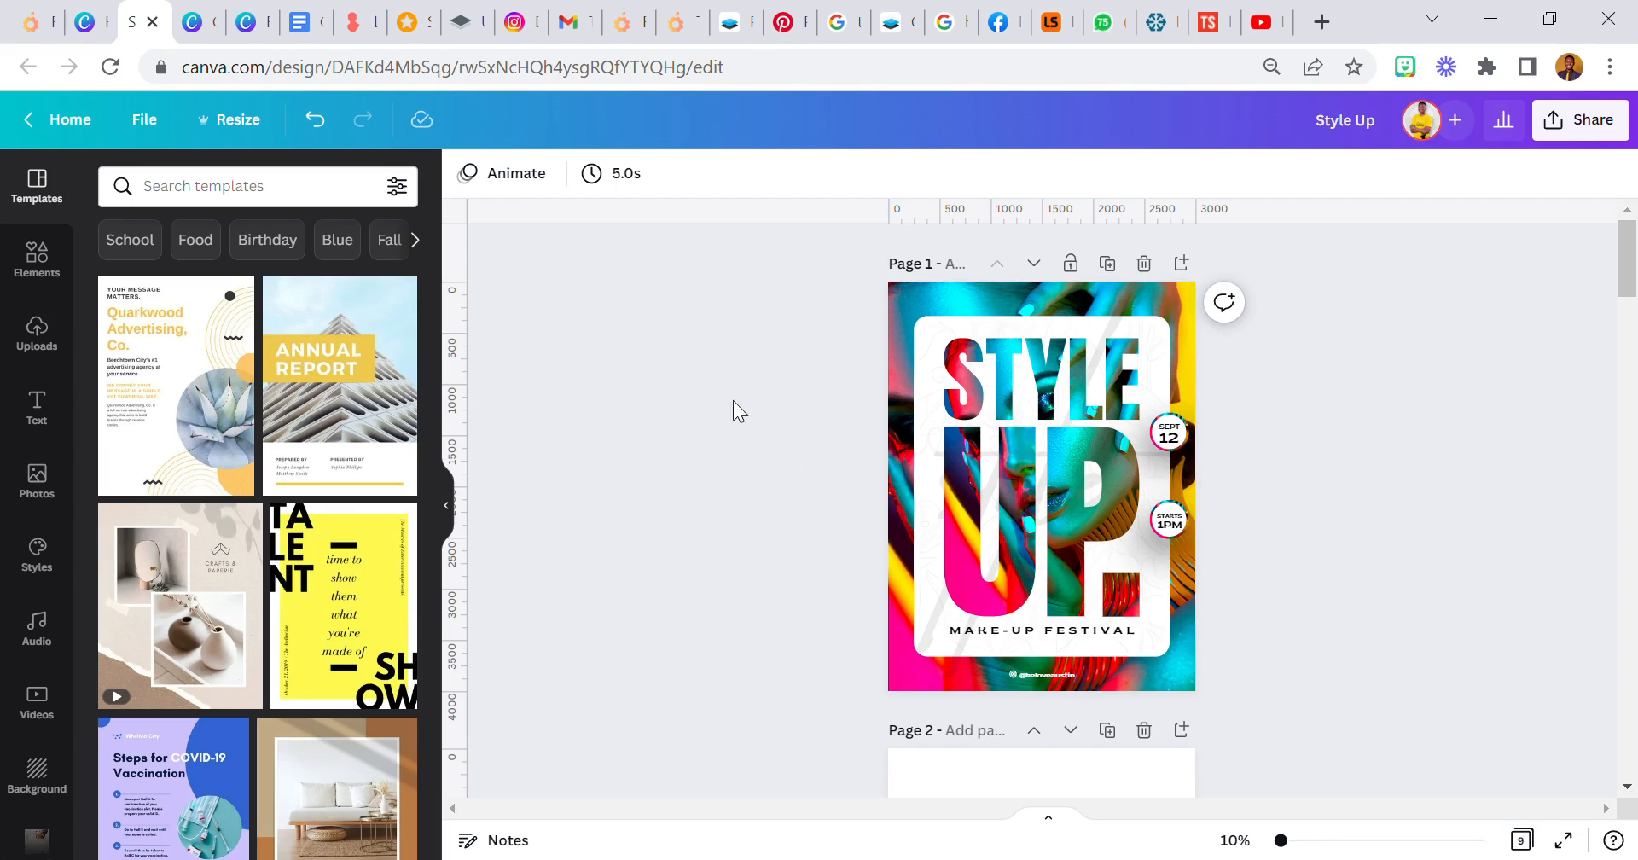
# - Go to the blank page 2 and check the design's dimensions in the resize settings
pyautogui.scroll(-5, 734, 401)
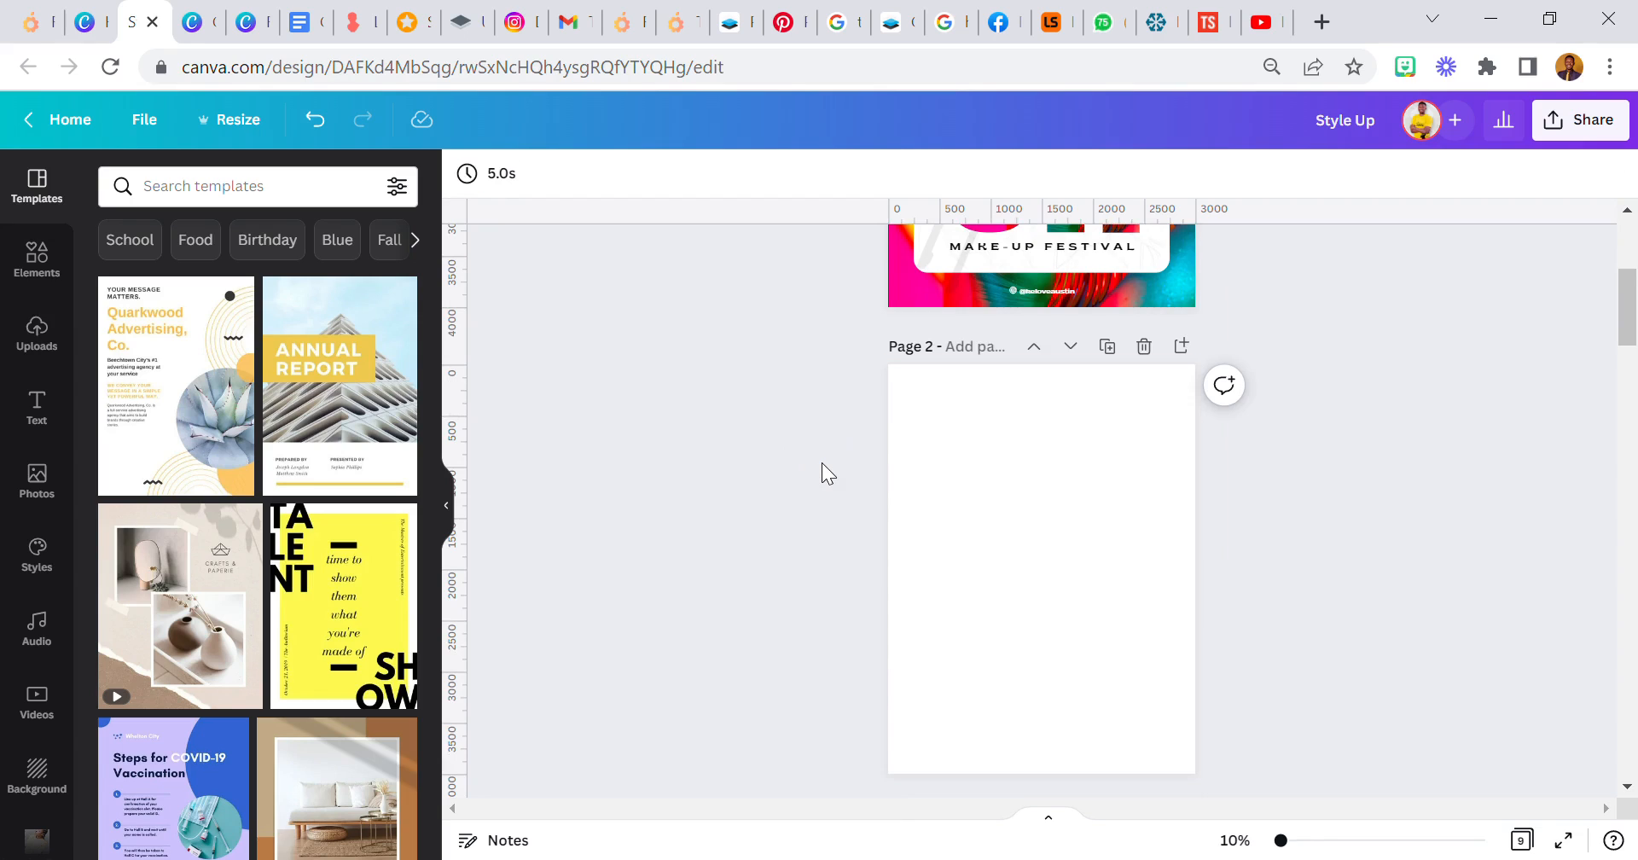
pyautogui.click(950, 474)
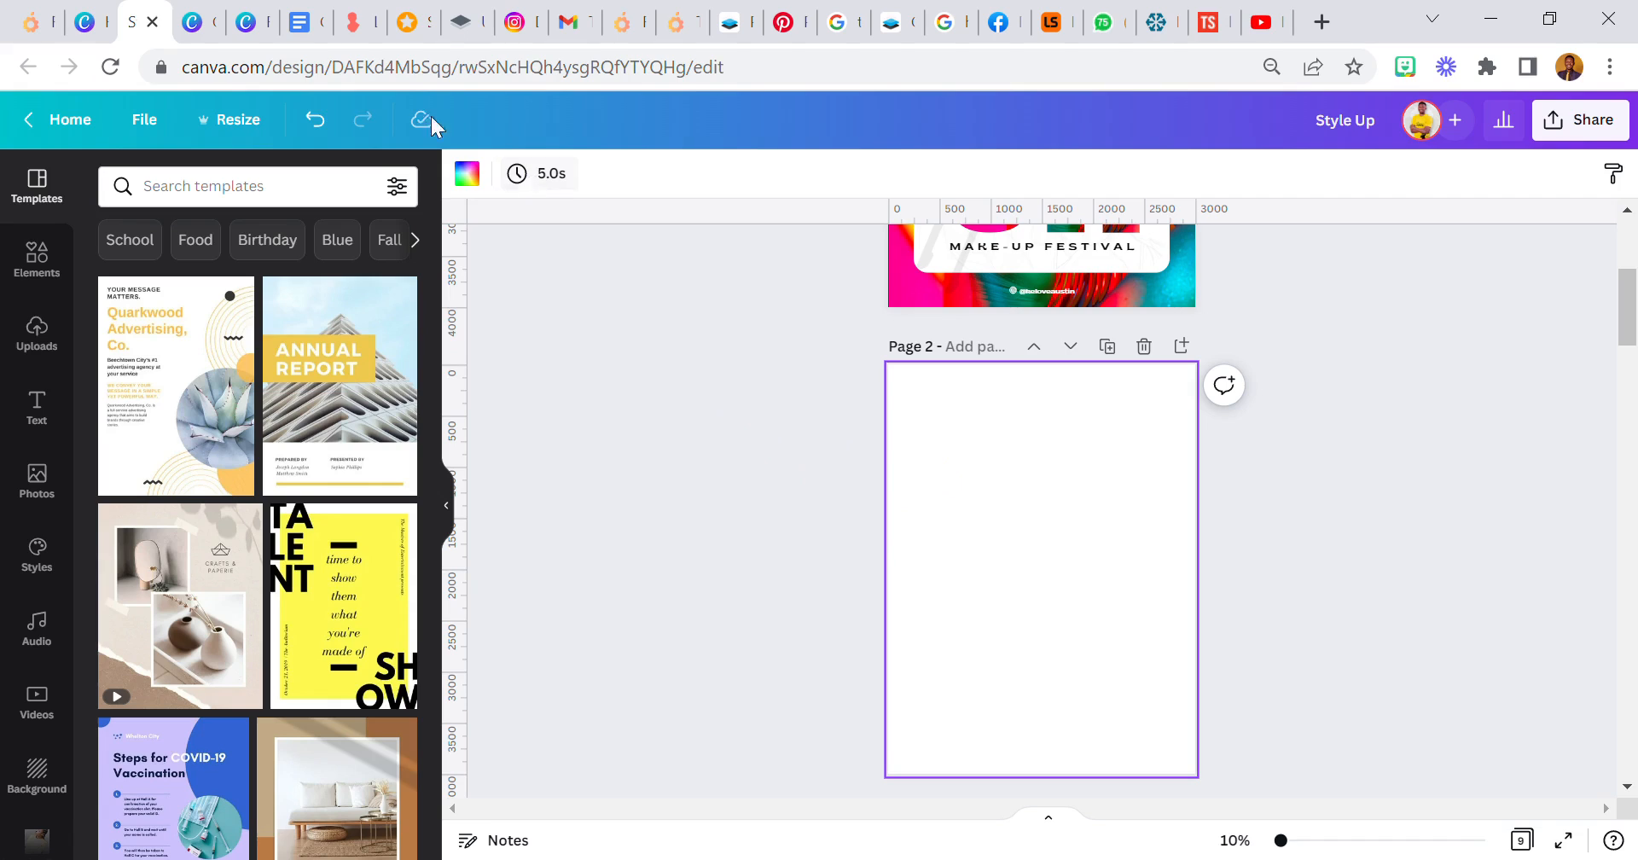
pyautogui.click(249, 128)
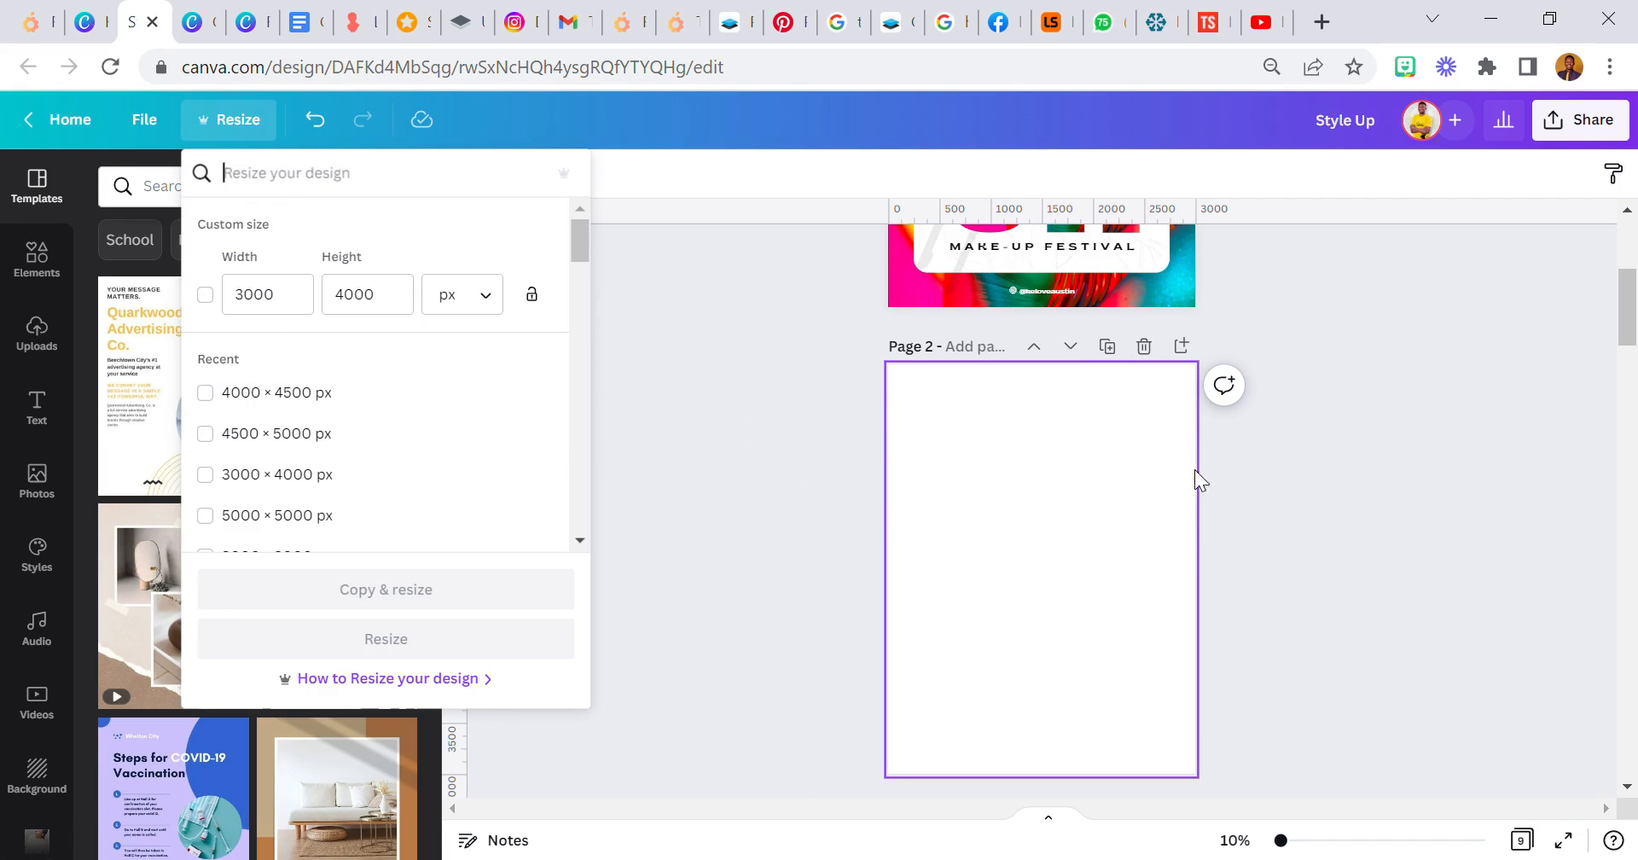
pyautogui.click(871, 529)
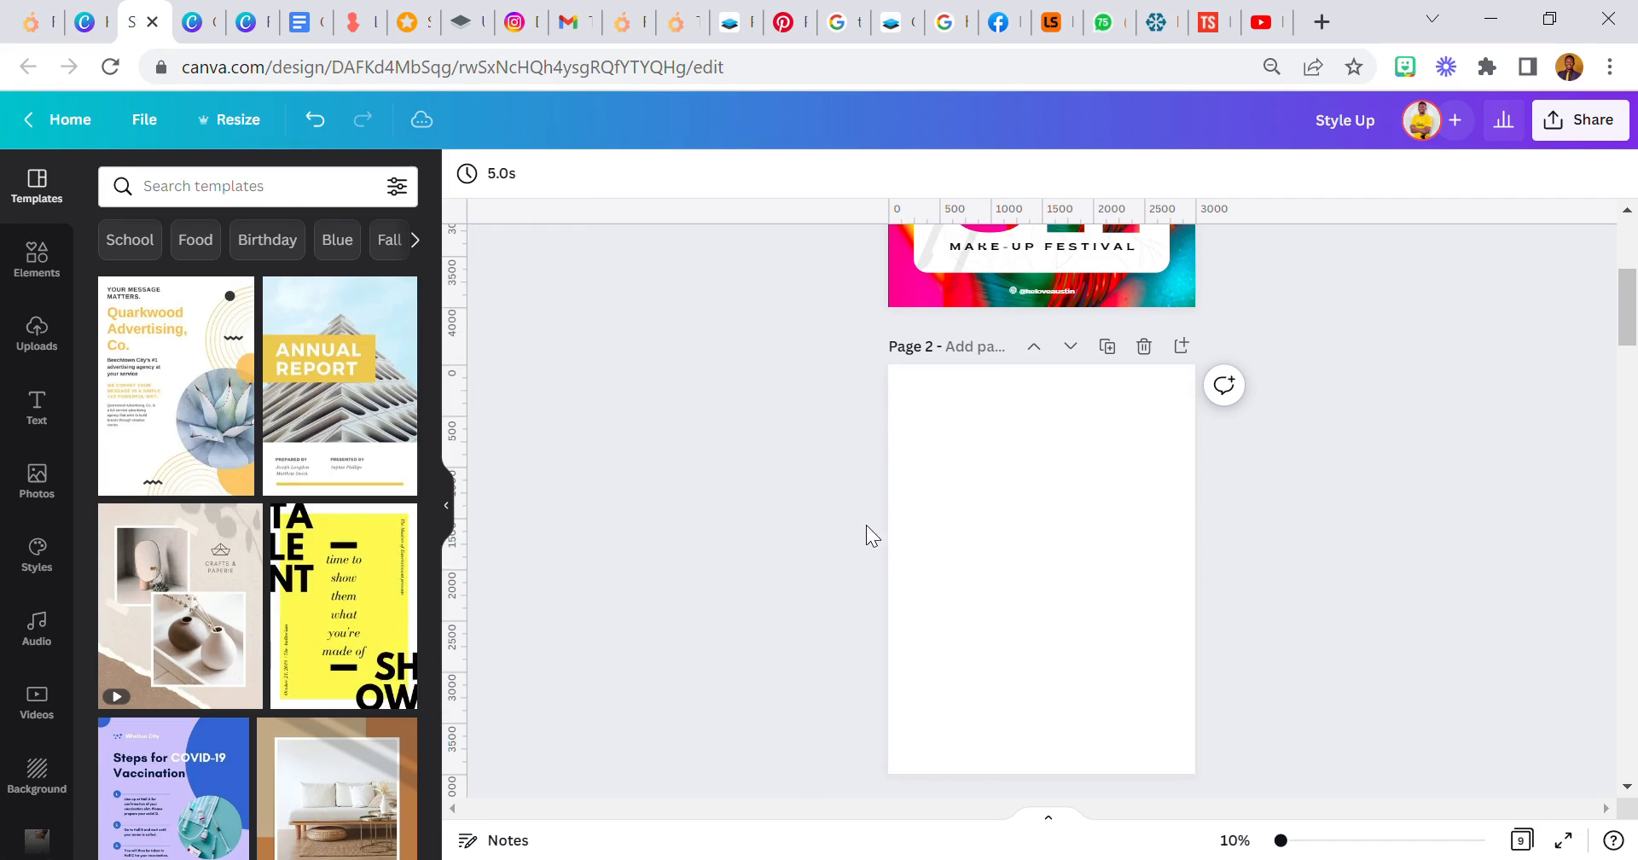
pyautogui.scroll(-2, 962, 527)
pyautogui.scroll(2, 963, 527)
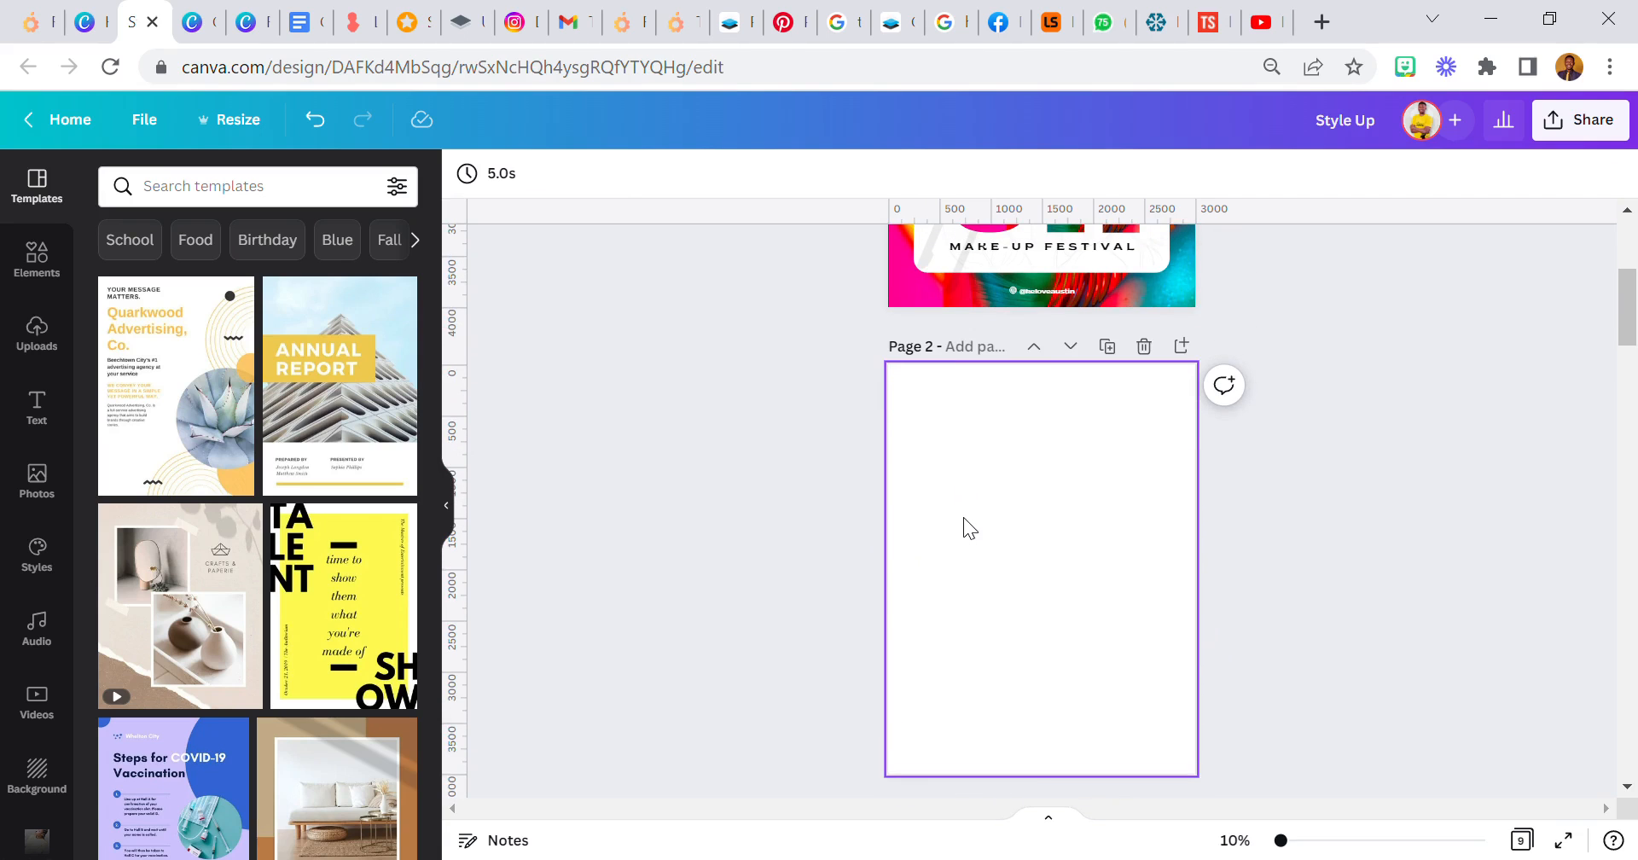
# - Open the full Frames collection in the elements library and search it for "s"
pyautogui.click(37, 256)
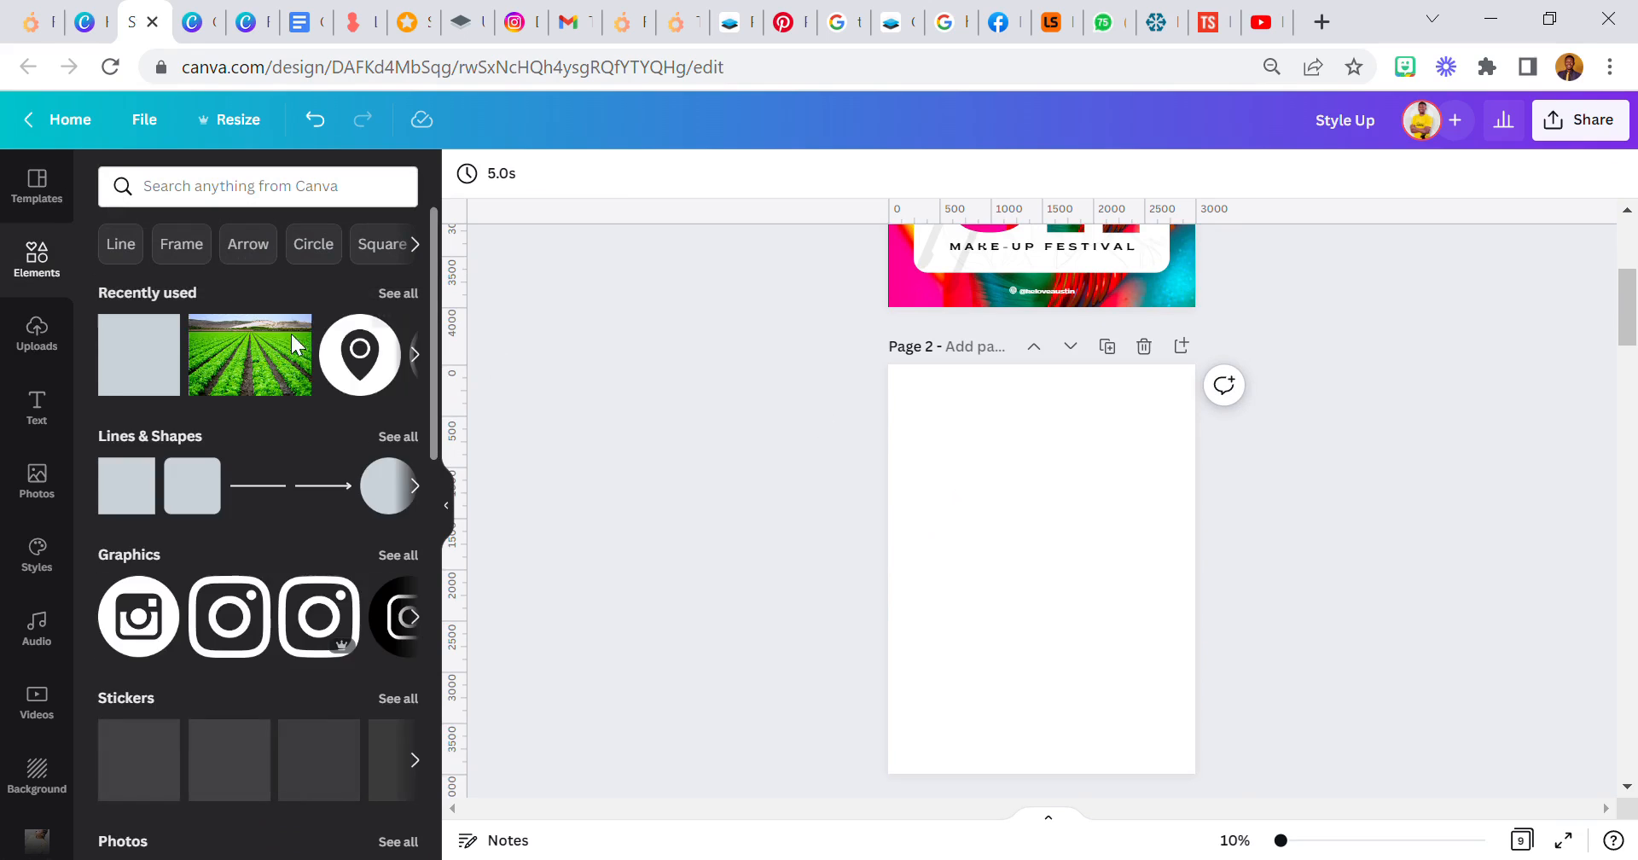
pyautogui.scroll(-12, 225, 495)
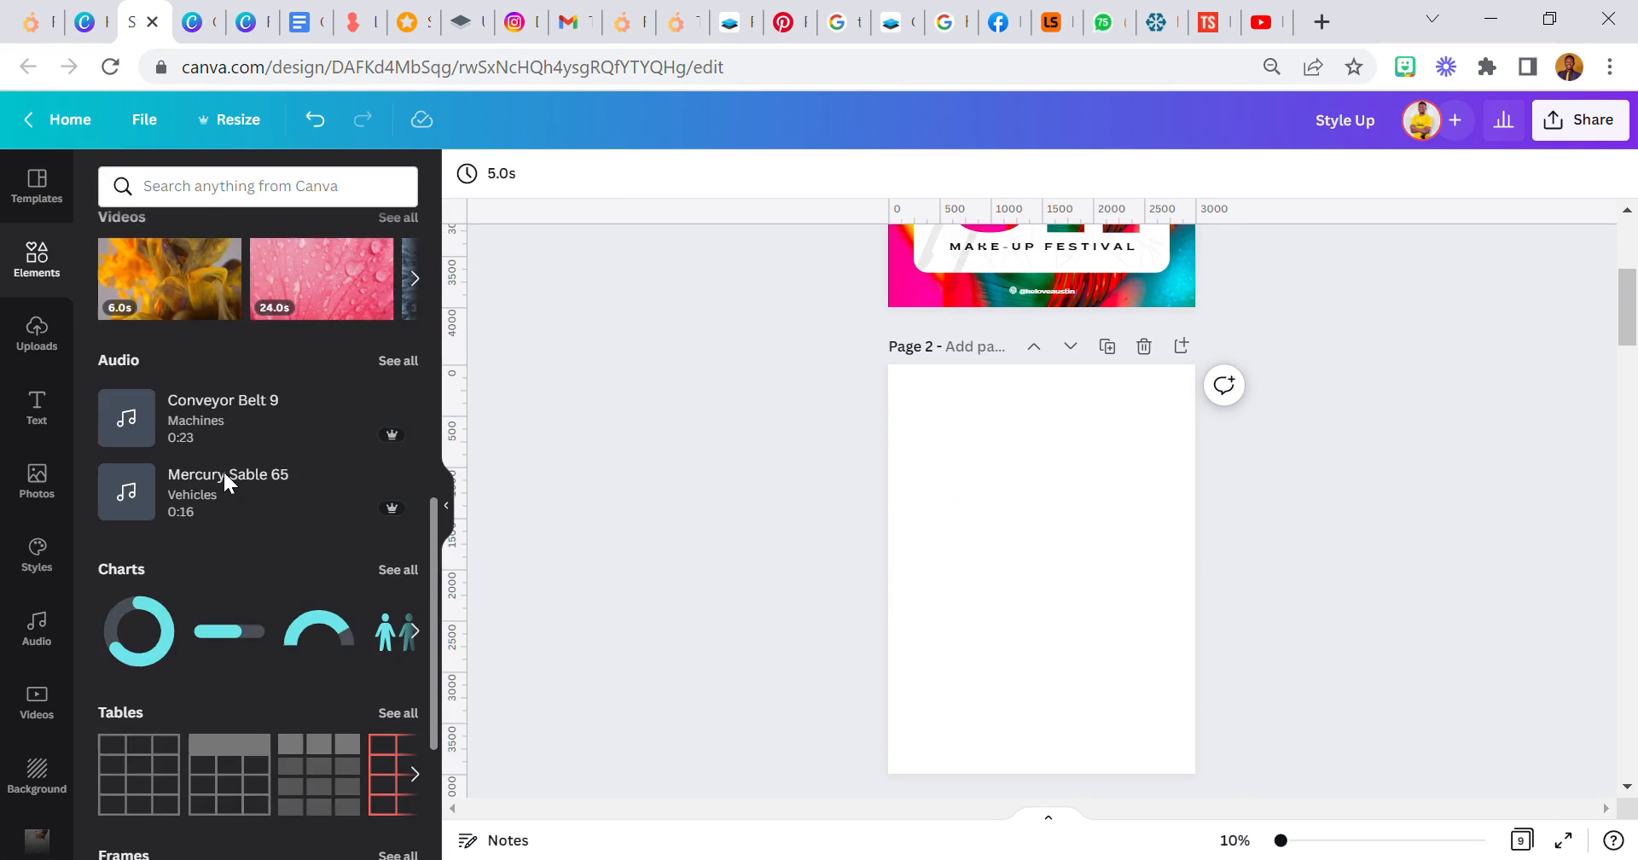
pyautogui.scroll(-3, 232, 503)
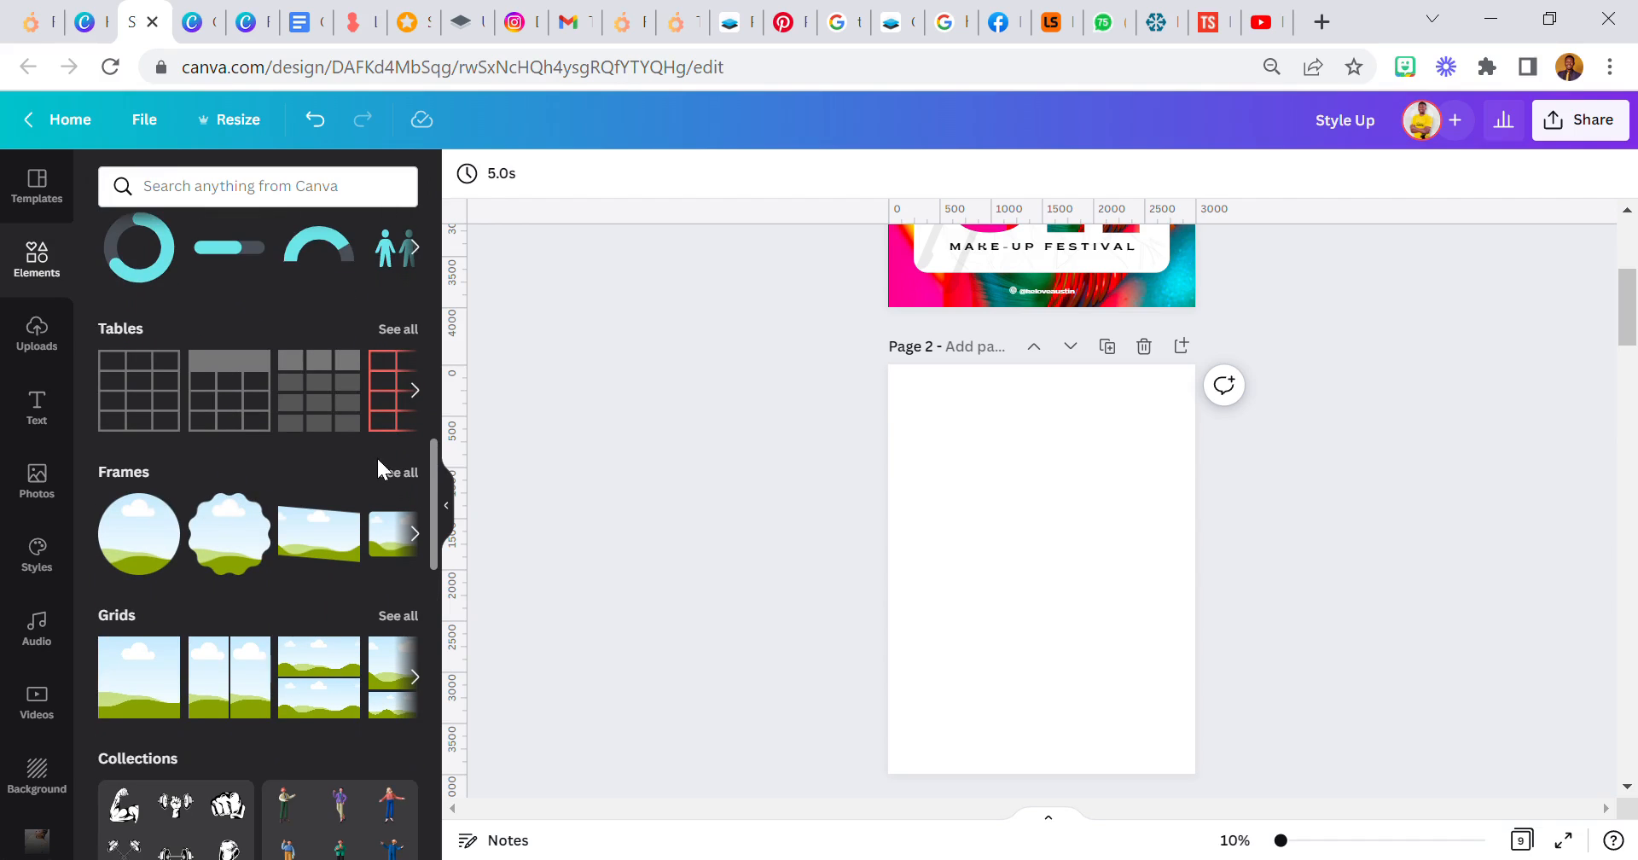
pyautogui.click(395, 479)
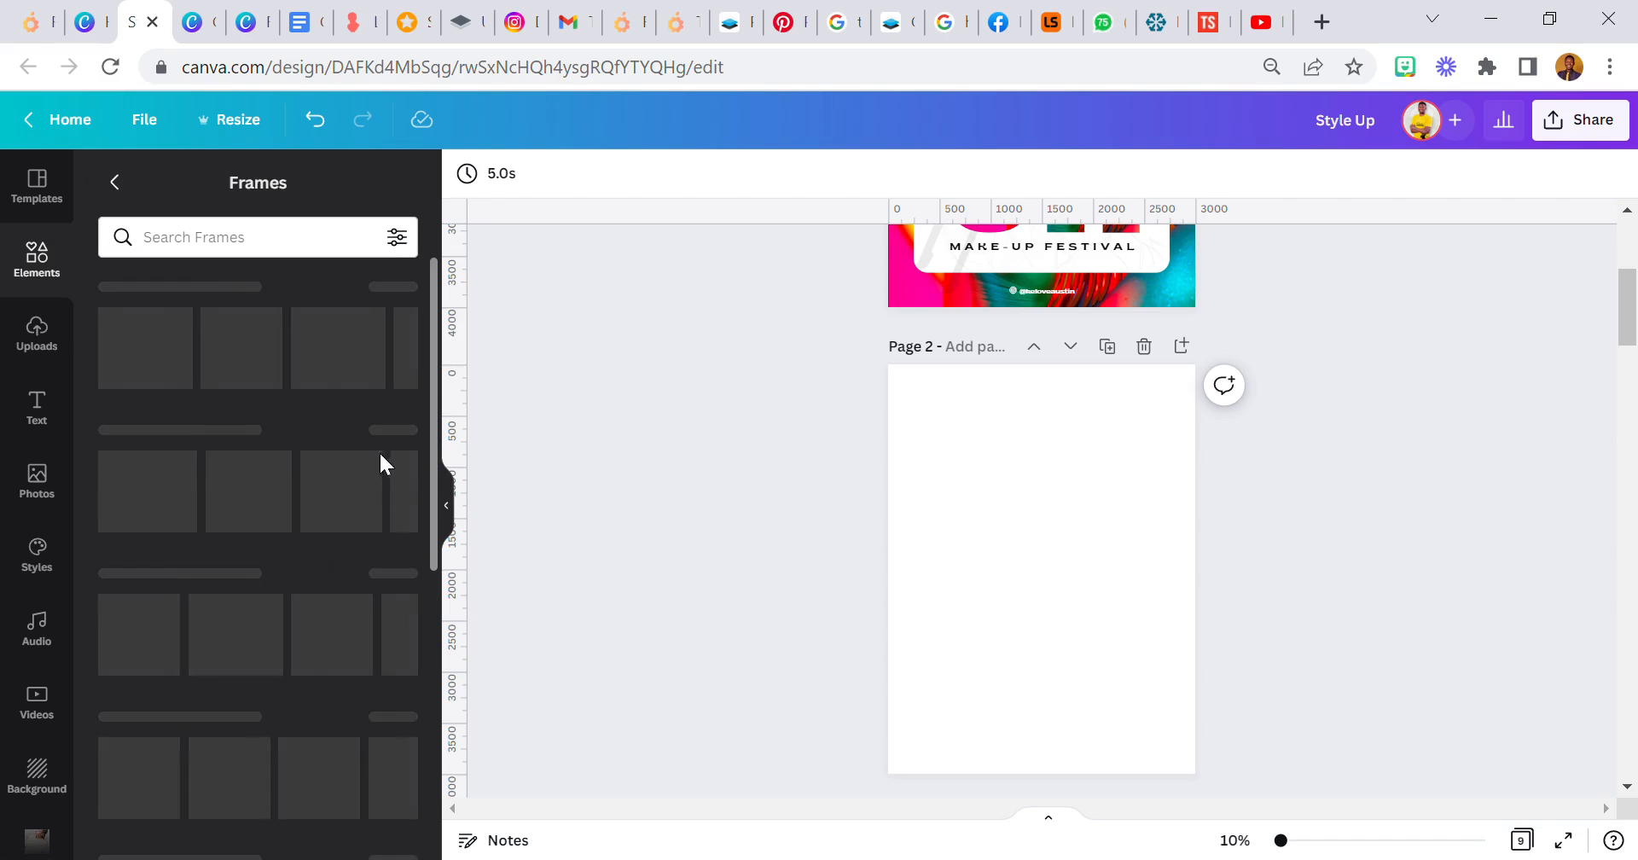
pyautogui.click(189, 252)
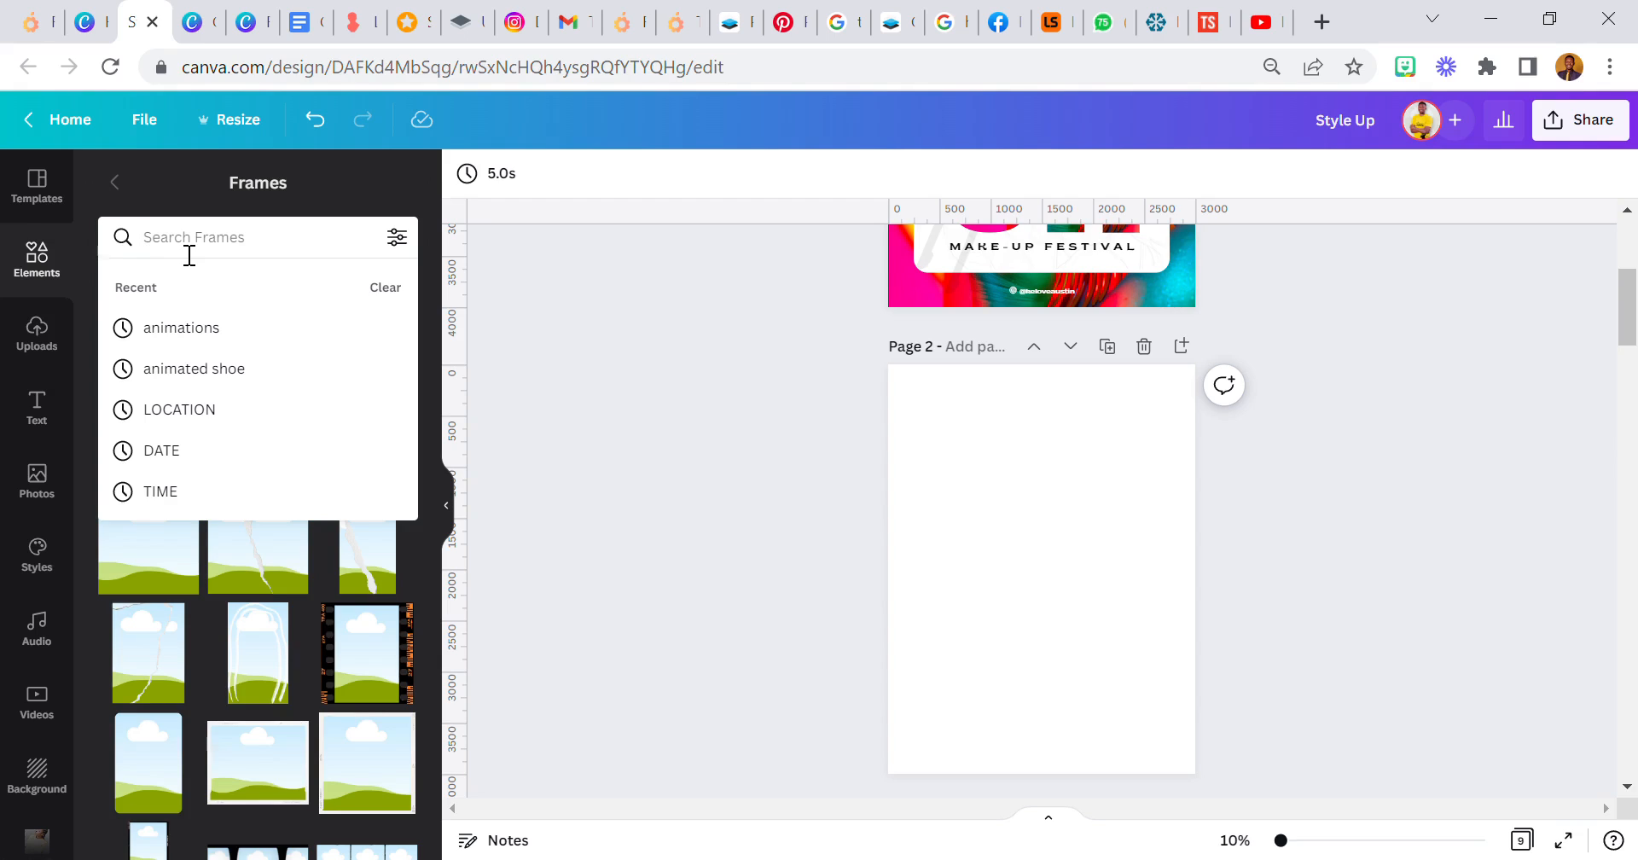
pyautogui.write('s')
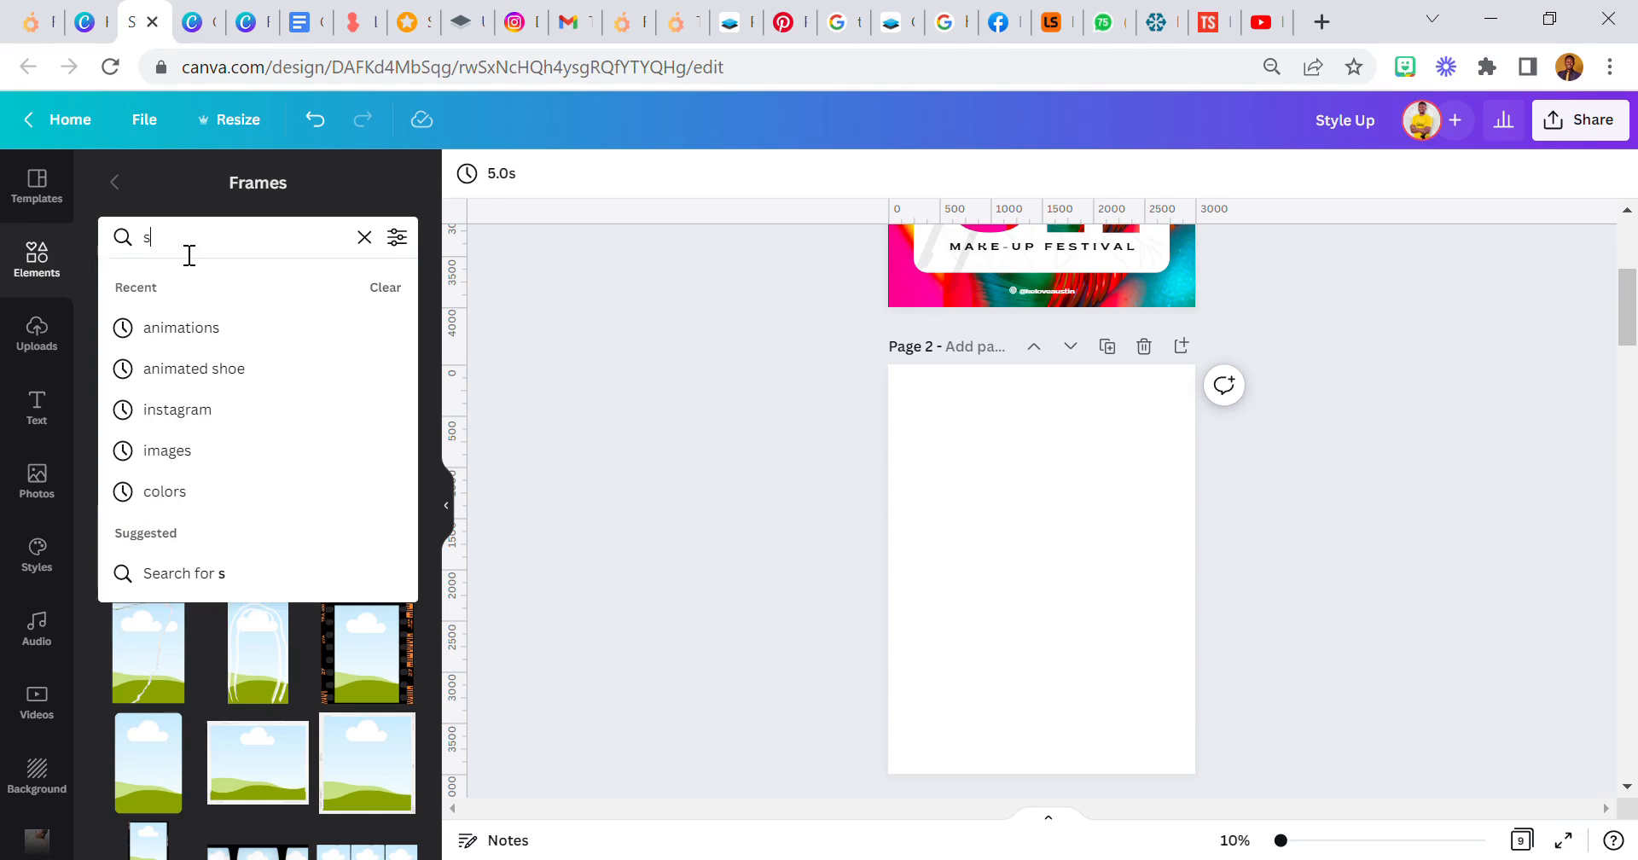
pyautogui.press('Return')
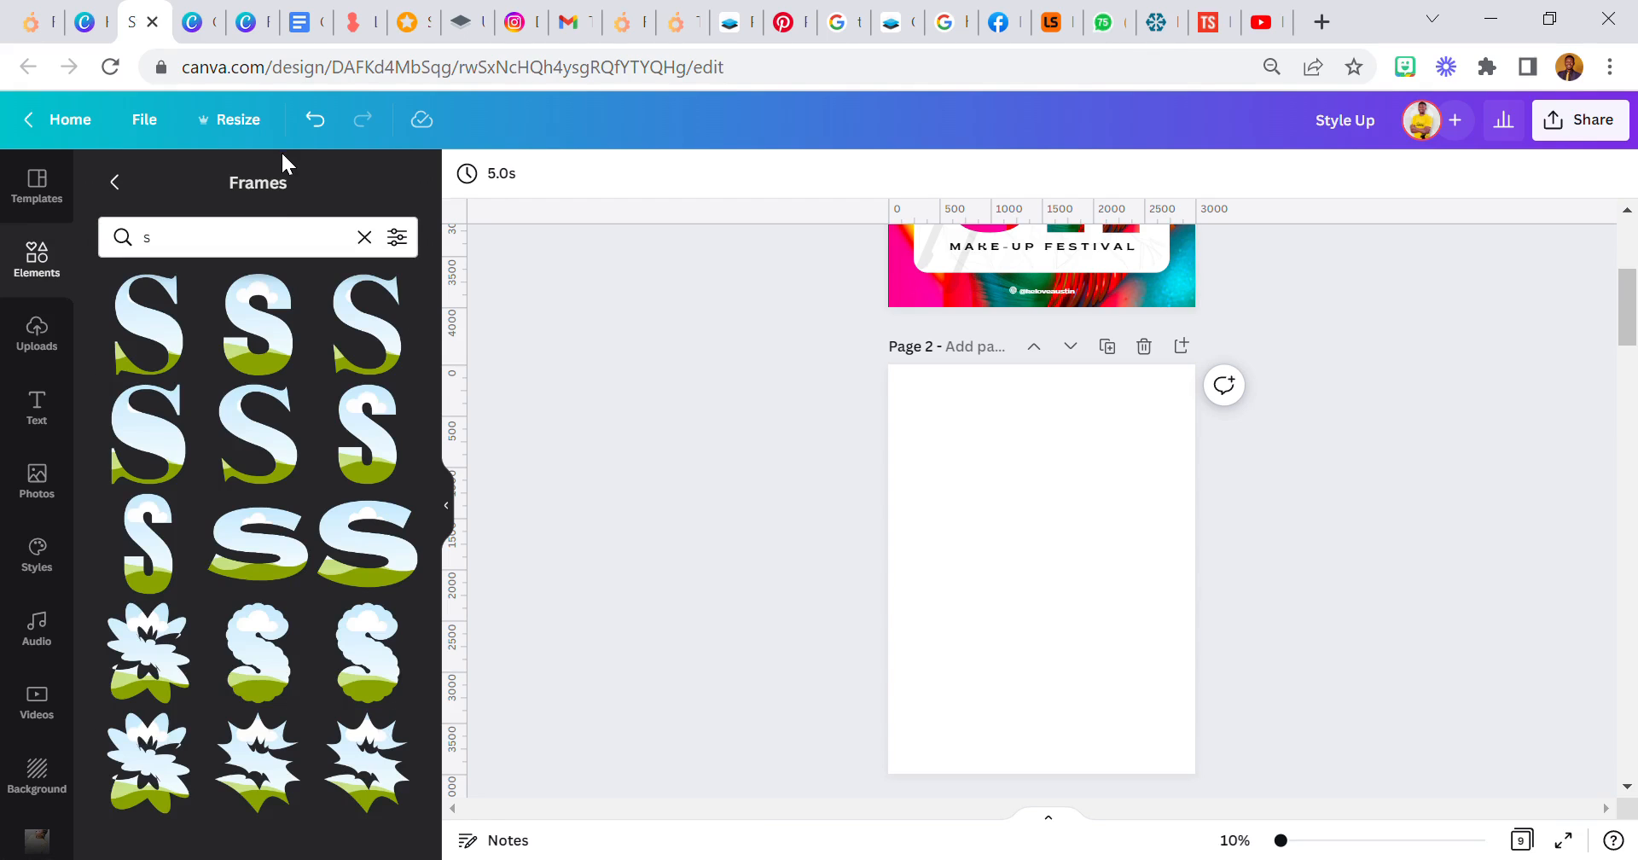
# - Add the narrow bold S frame to page 2 and shrink it in the page's upper-left area
pyautogui.click(151, 546)
pyautogui.moveTo(1105, 694); pyautogui.dragTo(971, 527)
pyautogui.click(815, 457)
# - Search the frames for "t", add the narrow block T, place it beside the S and scale it to the S's height
pyautogui.click(196, 254)
pyautogui.press('Return')
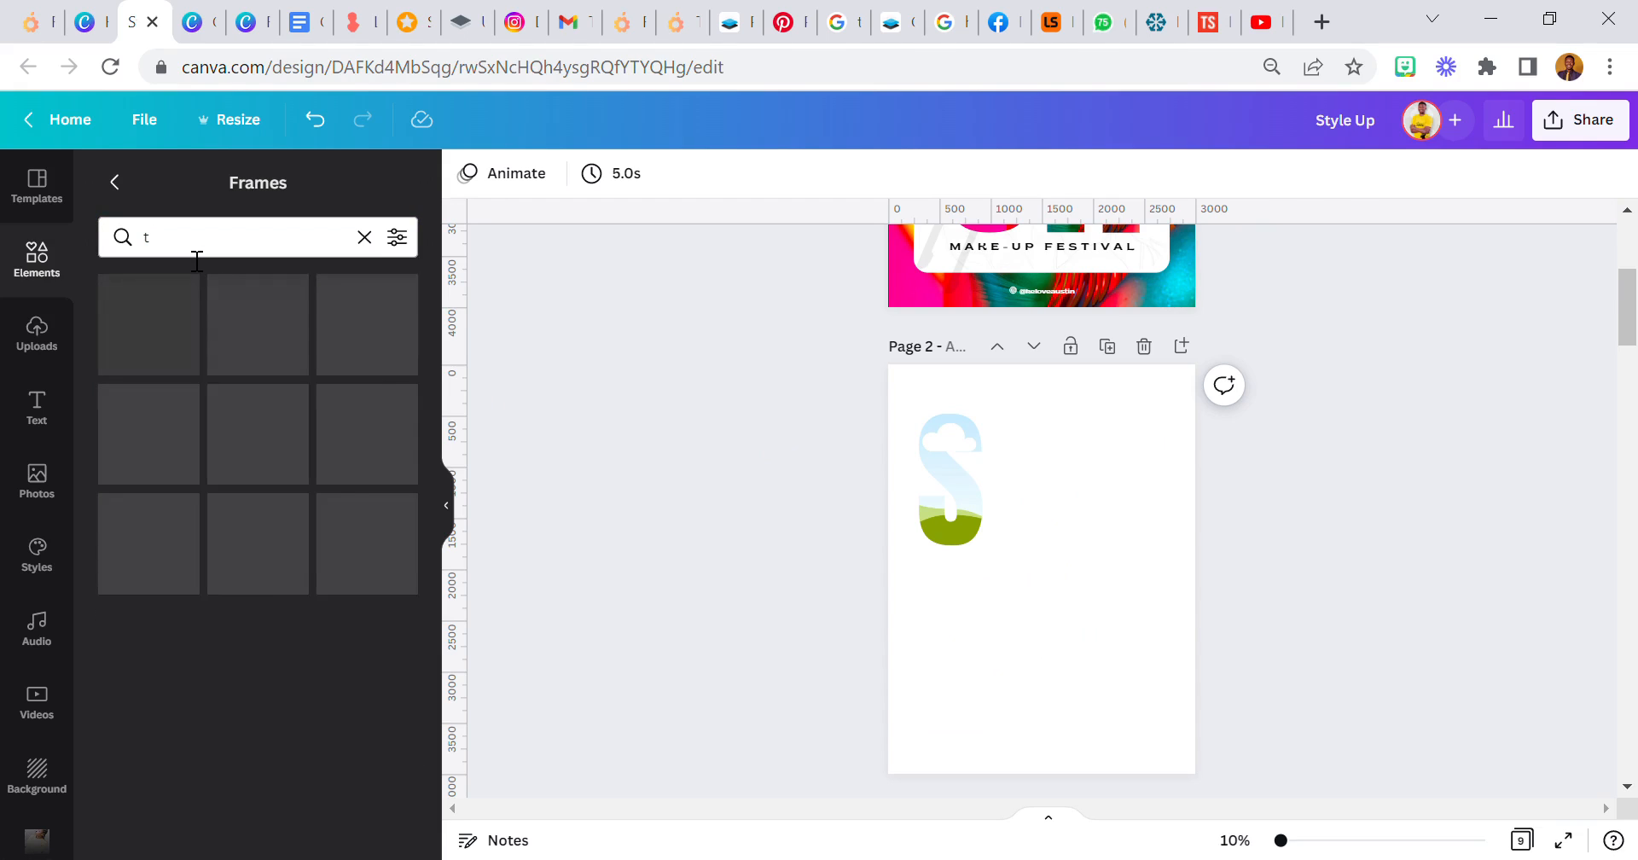
pyautogui.click(165, 555)
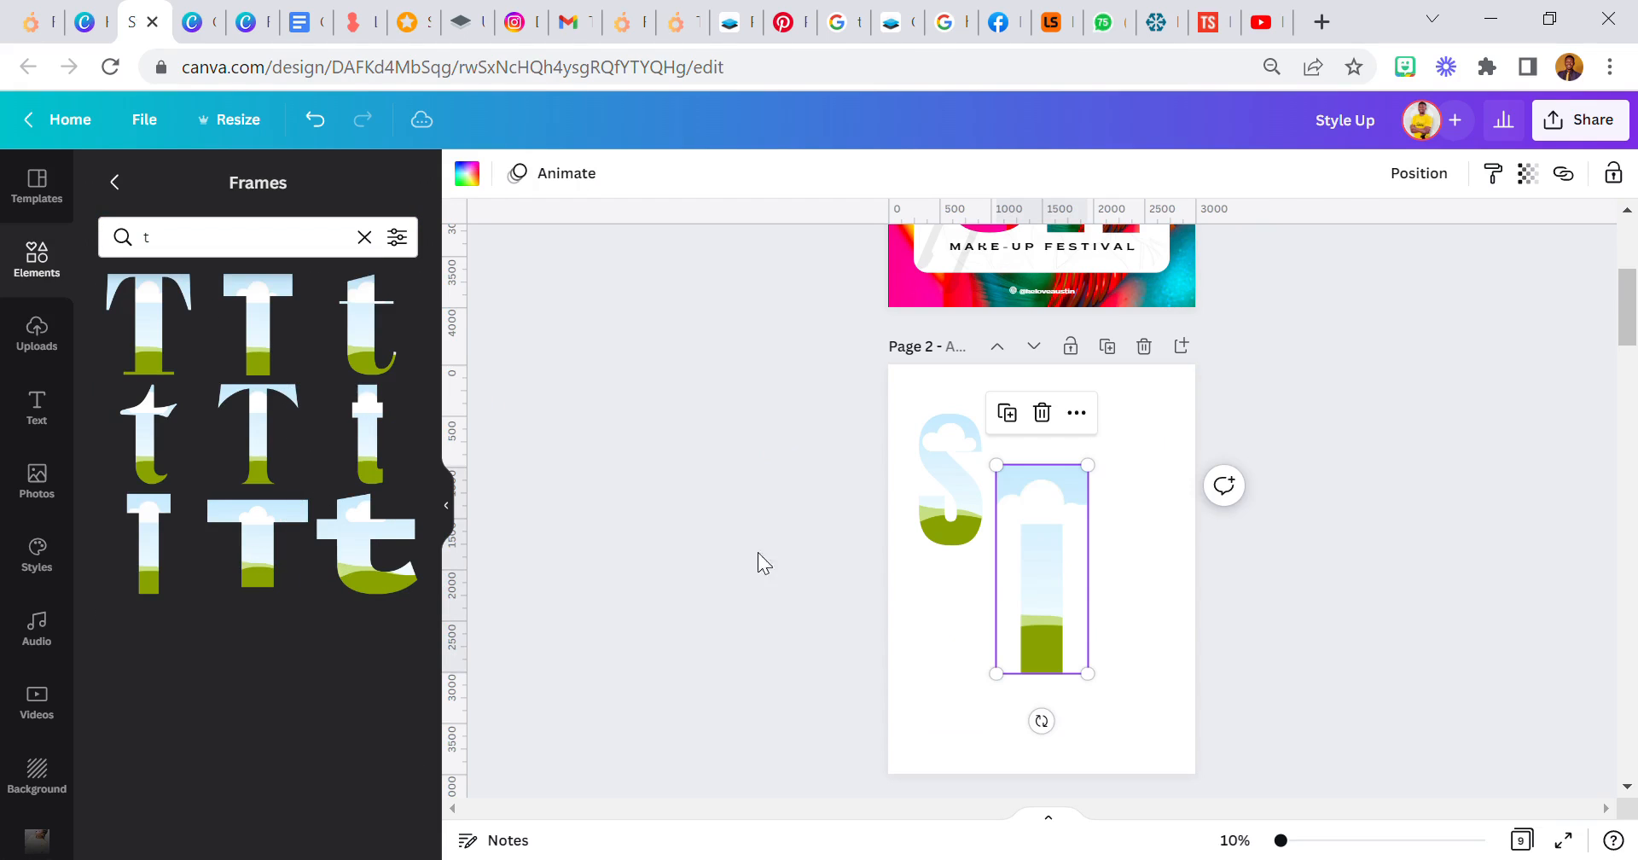
pyautogui.moveTo(1014, 581); pyautogui.dragTo(1046, 531)
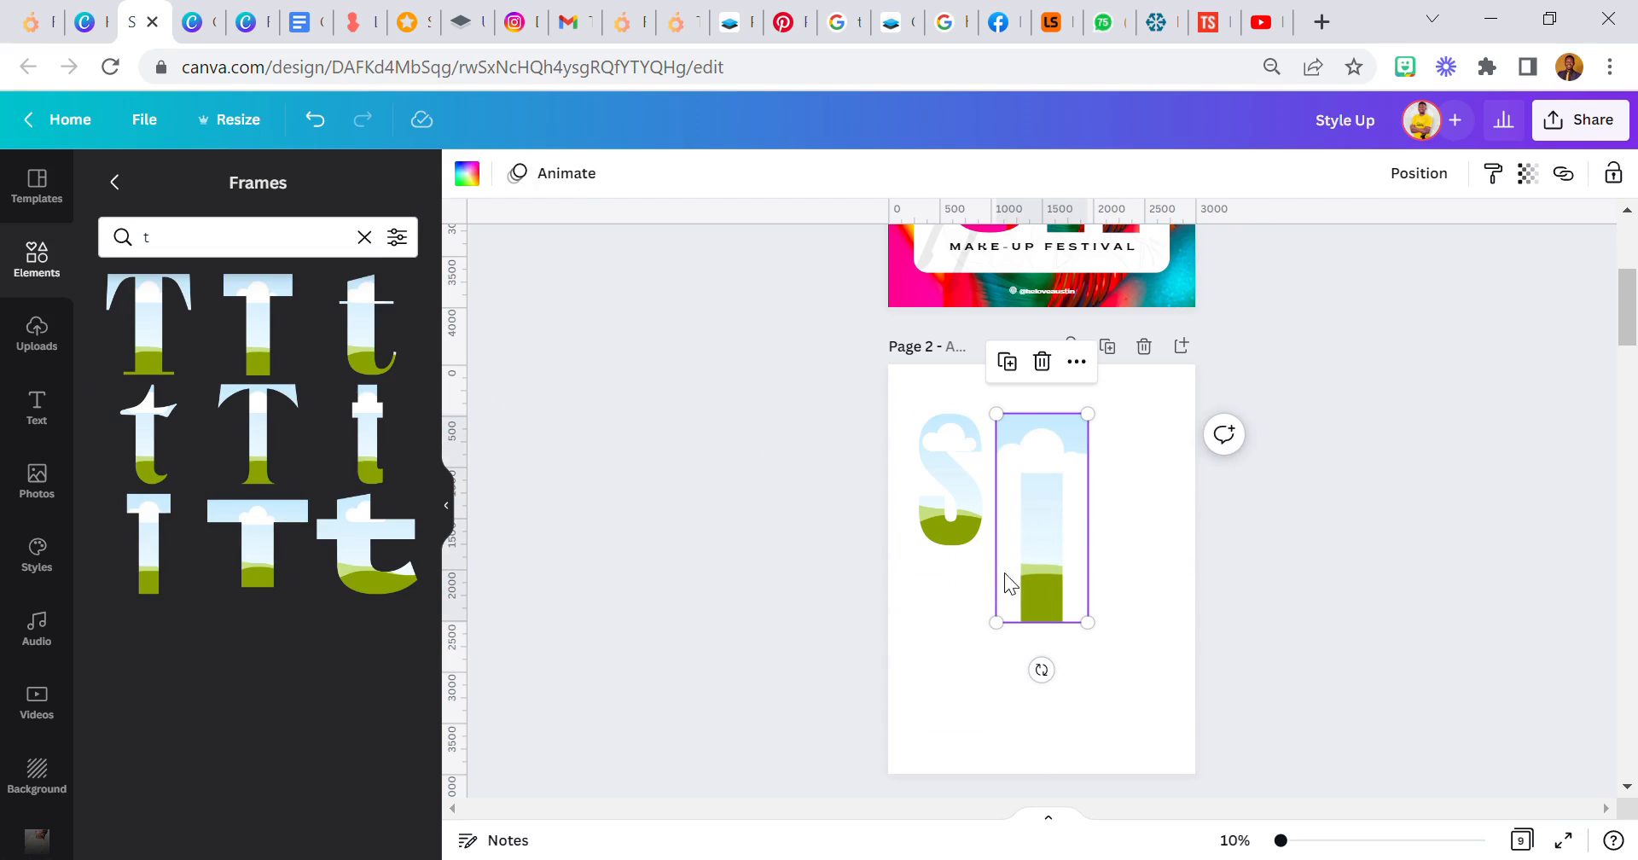
pyautogui.moveTo(1089, 625); pyautogui.dragTo(1054, 546)
# - Search the frames for "y", add the narrow block Y, place it after the T and scale it to about 655 × 1,290
pyautogui.click(277, 237)
pyautogui.doubleClick(277, 237)
pyautogui.write('y')
pyautogui.press('Return')
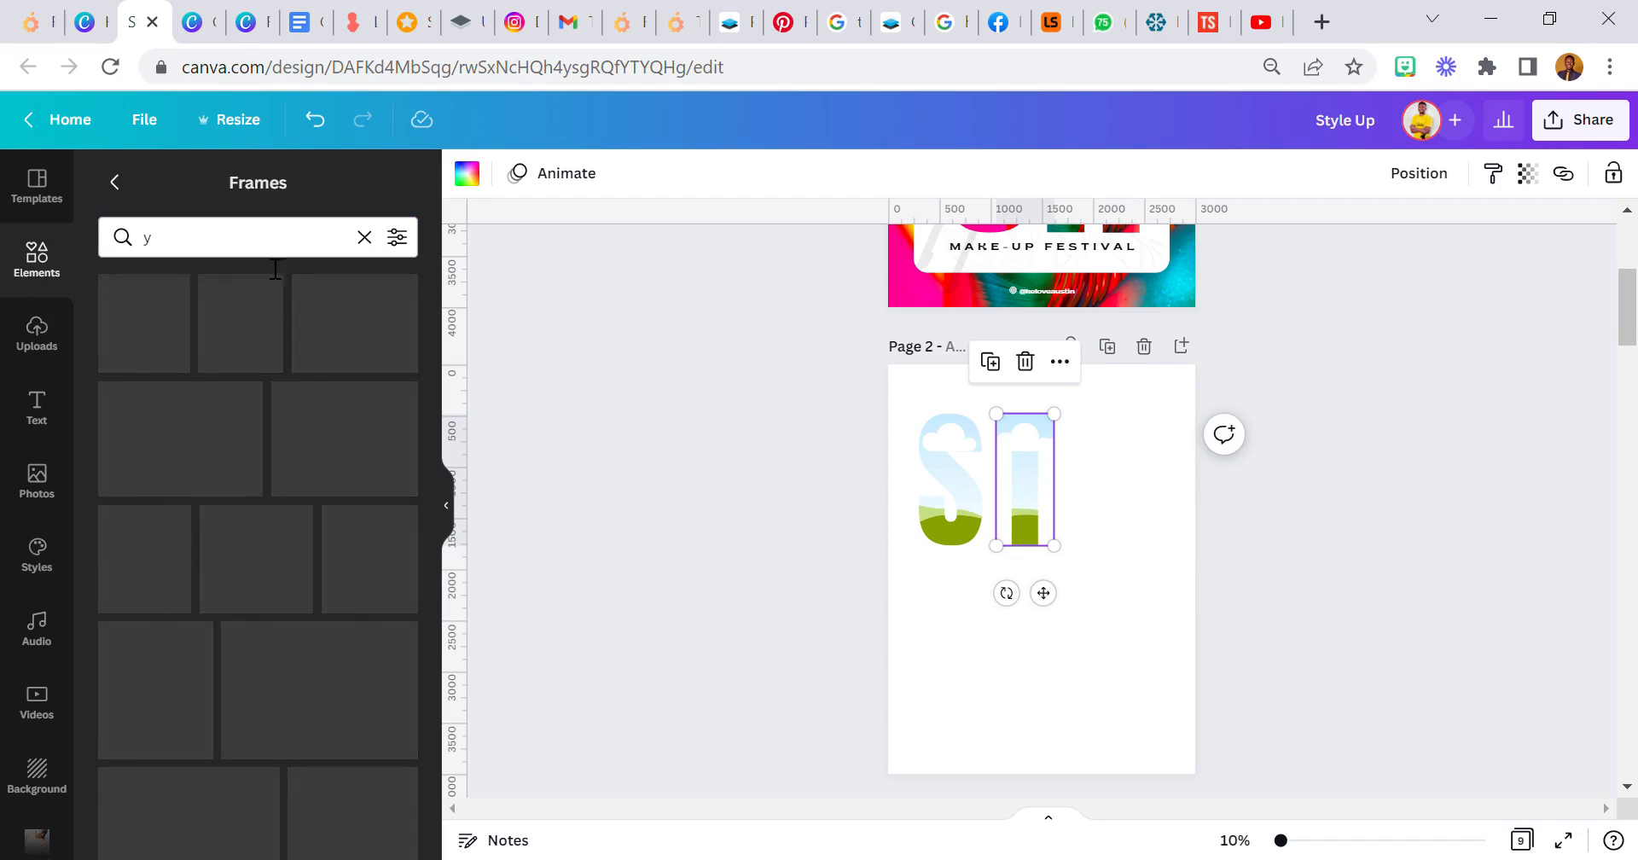
pyautogui.click(172, 556)
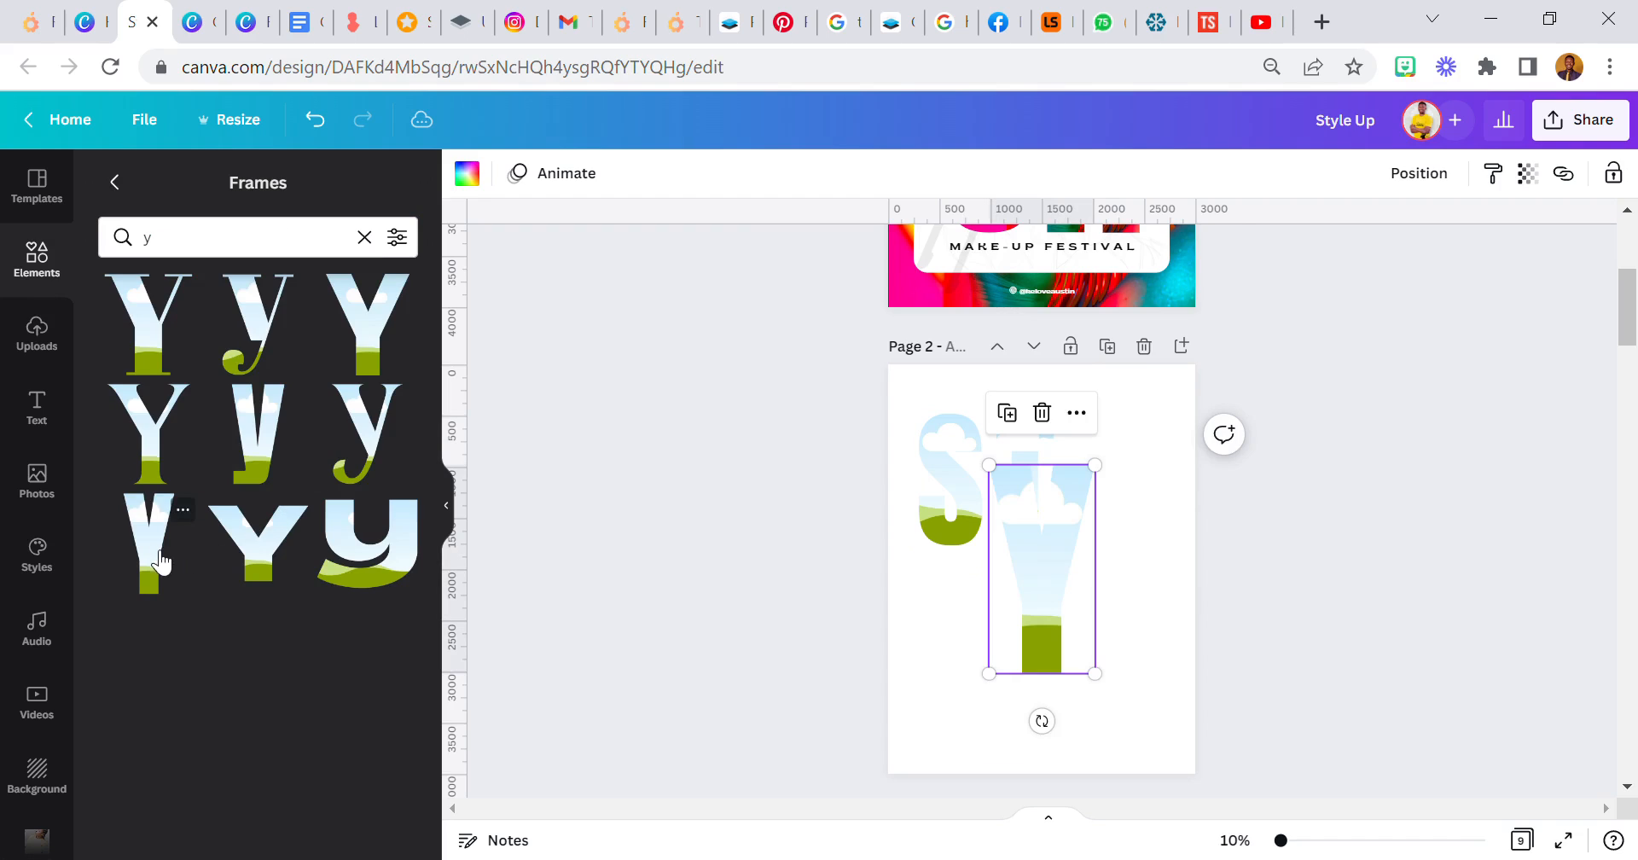
pyautogui.moveTo(1087, 567); pyautogui.dragTo(1144, 517)
pyautogui.moveTo(1181, 631); pyautogui.dragTo(1123, 548)
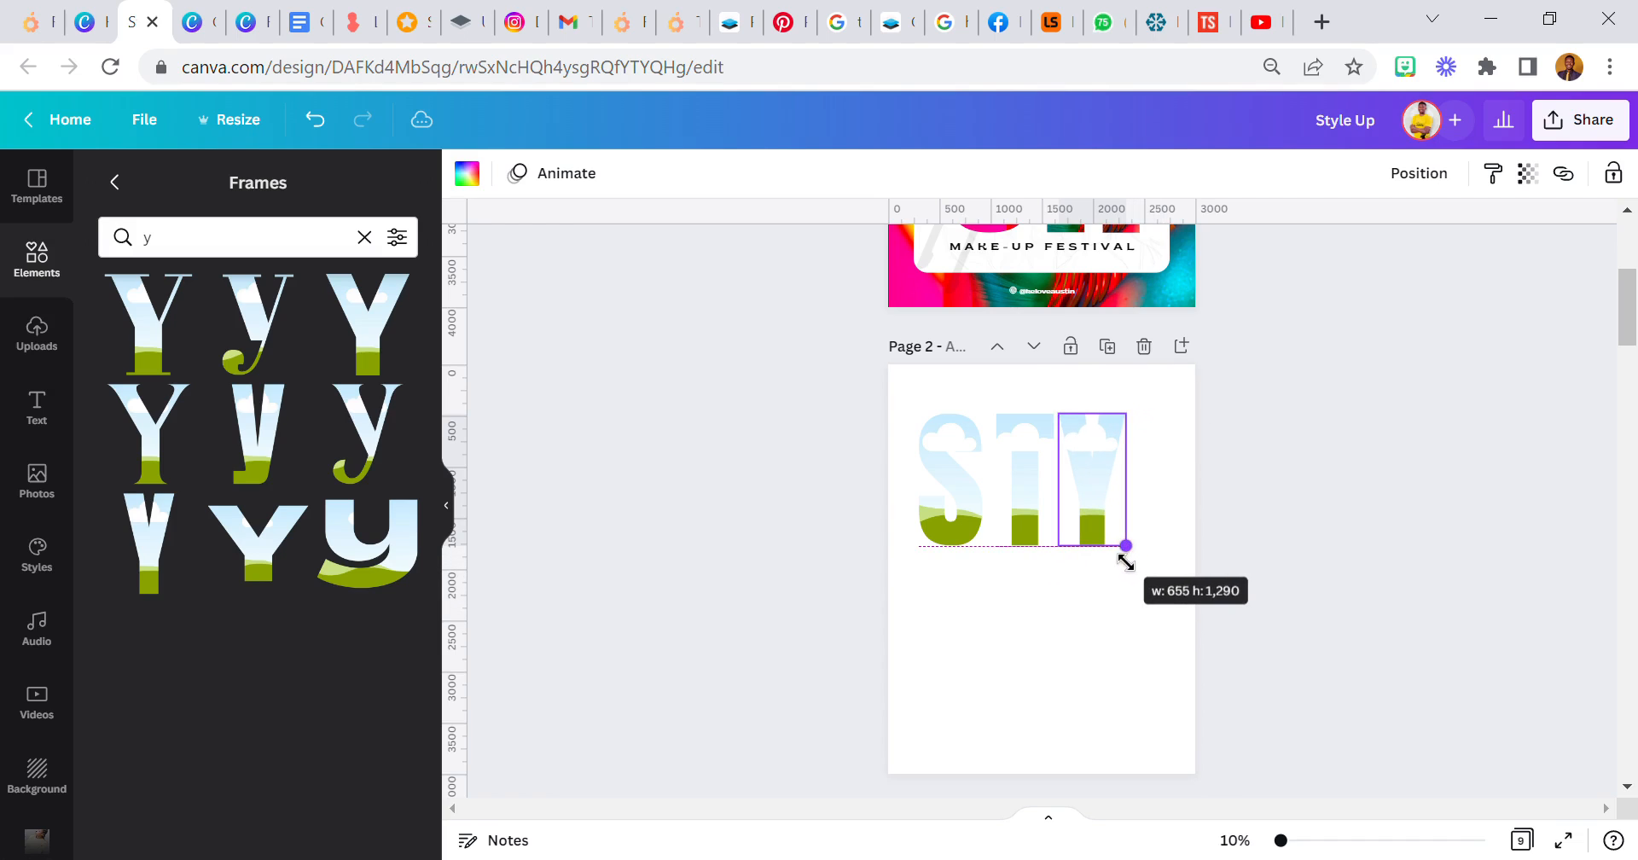
# - Search the frames for "l", add the narrow block L, place it after the Y and scale it to about 524 × 1,290
pyautogui.click(190, 241)
pyautogui.press('BackSpace')
pyautogui.write('l')
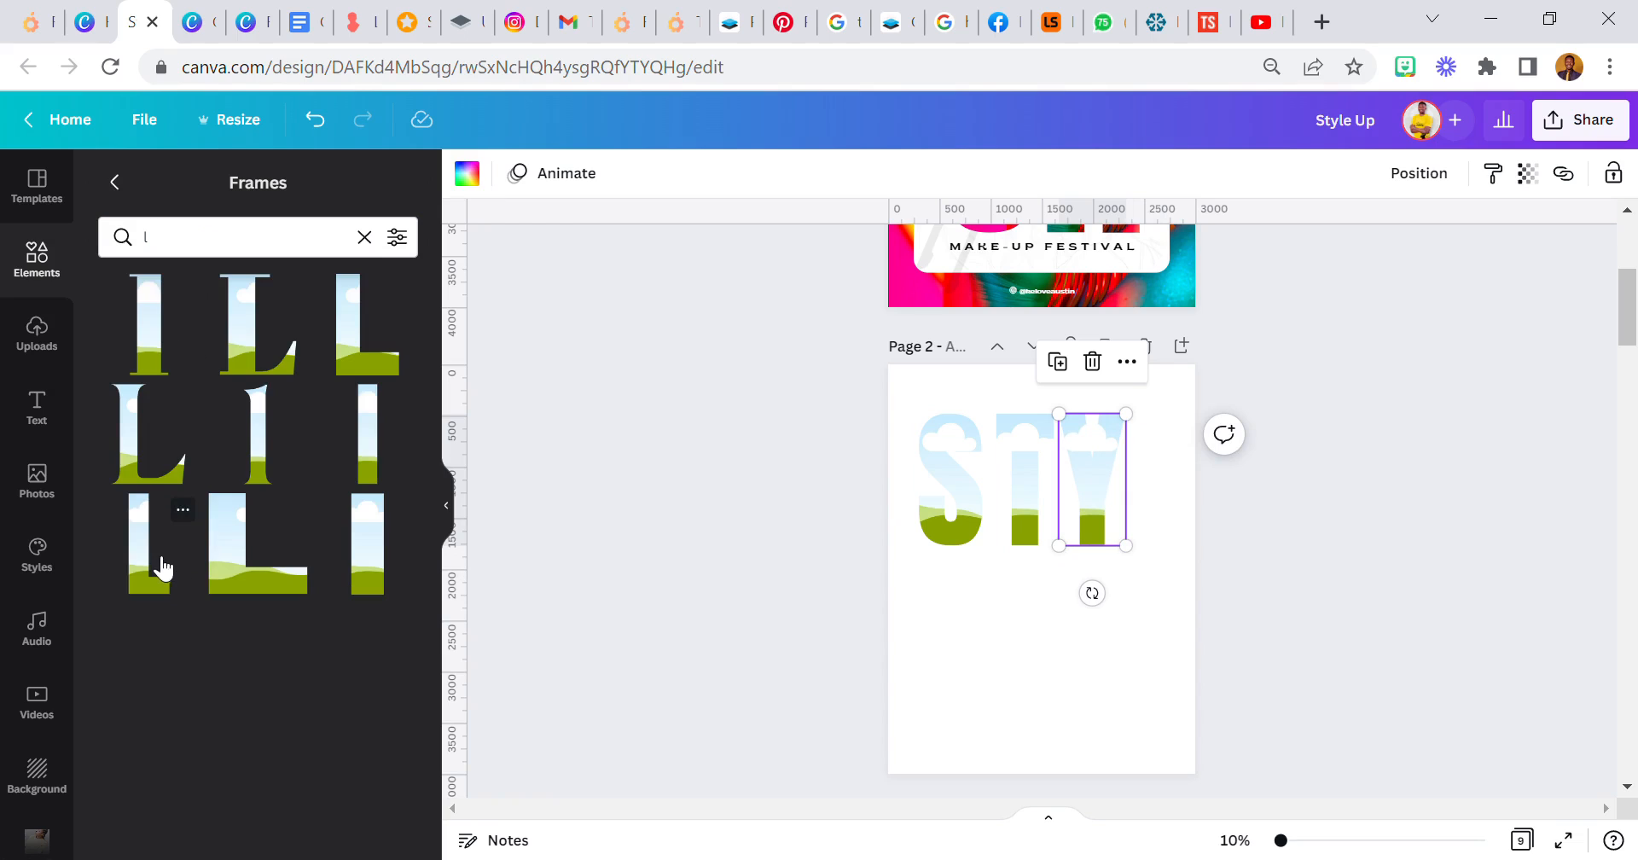
pyautogui.click(158, 555)
pyautogui.moveTo(1035, 623); pyautogui.dragTo(1177, 570)
pyautogui.moveTo(1222, 621); pyautogui.dragTo(1146, 585)
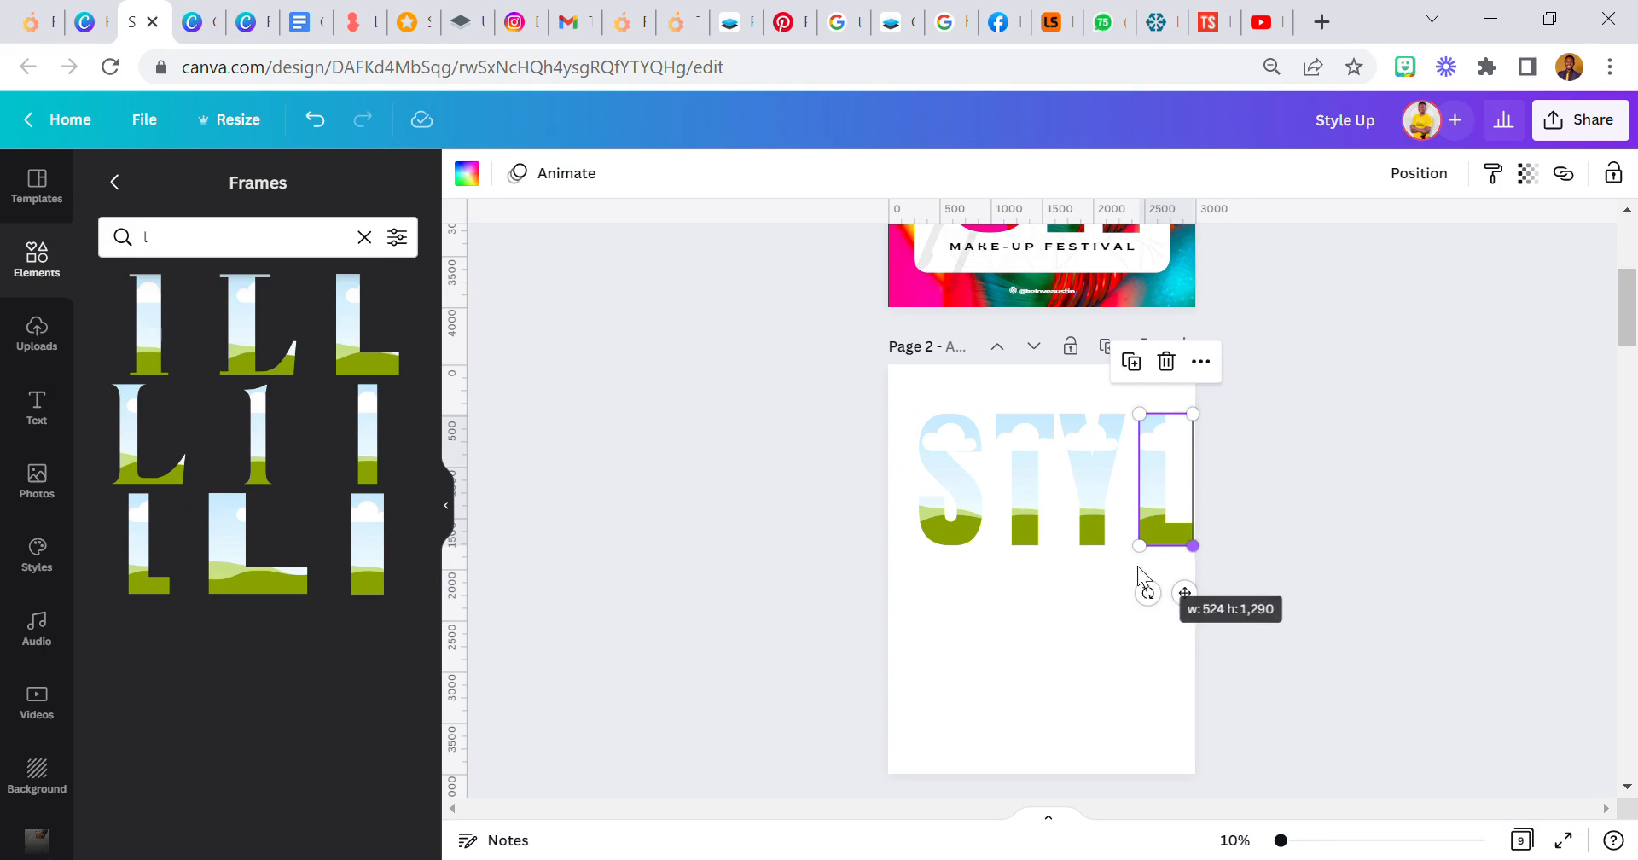
# - Search the frames for "e"
pyautogui.click(164, 246)
pyautogui.press('Return')
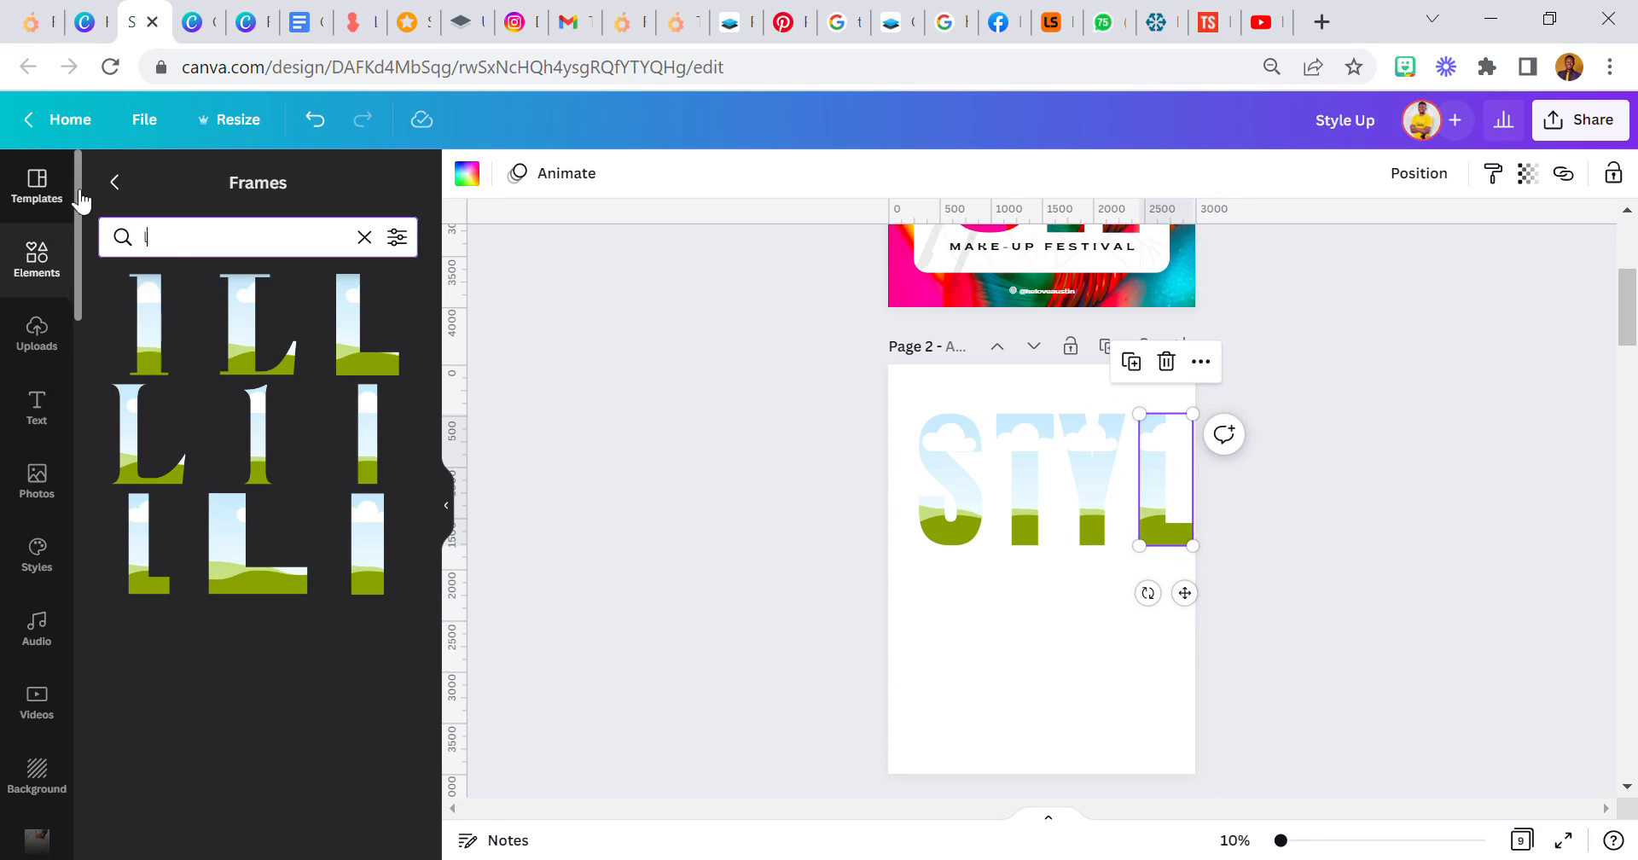
pyautogui.write('e')
pyautogui.press('Return')
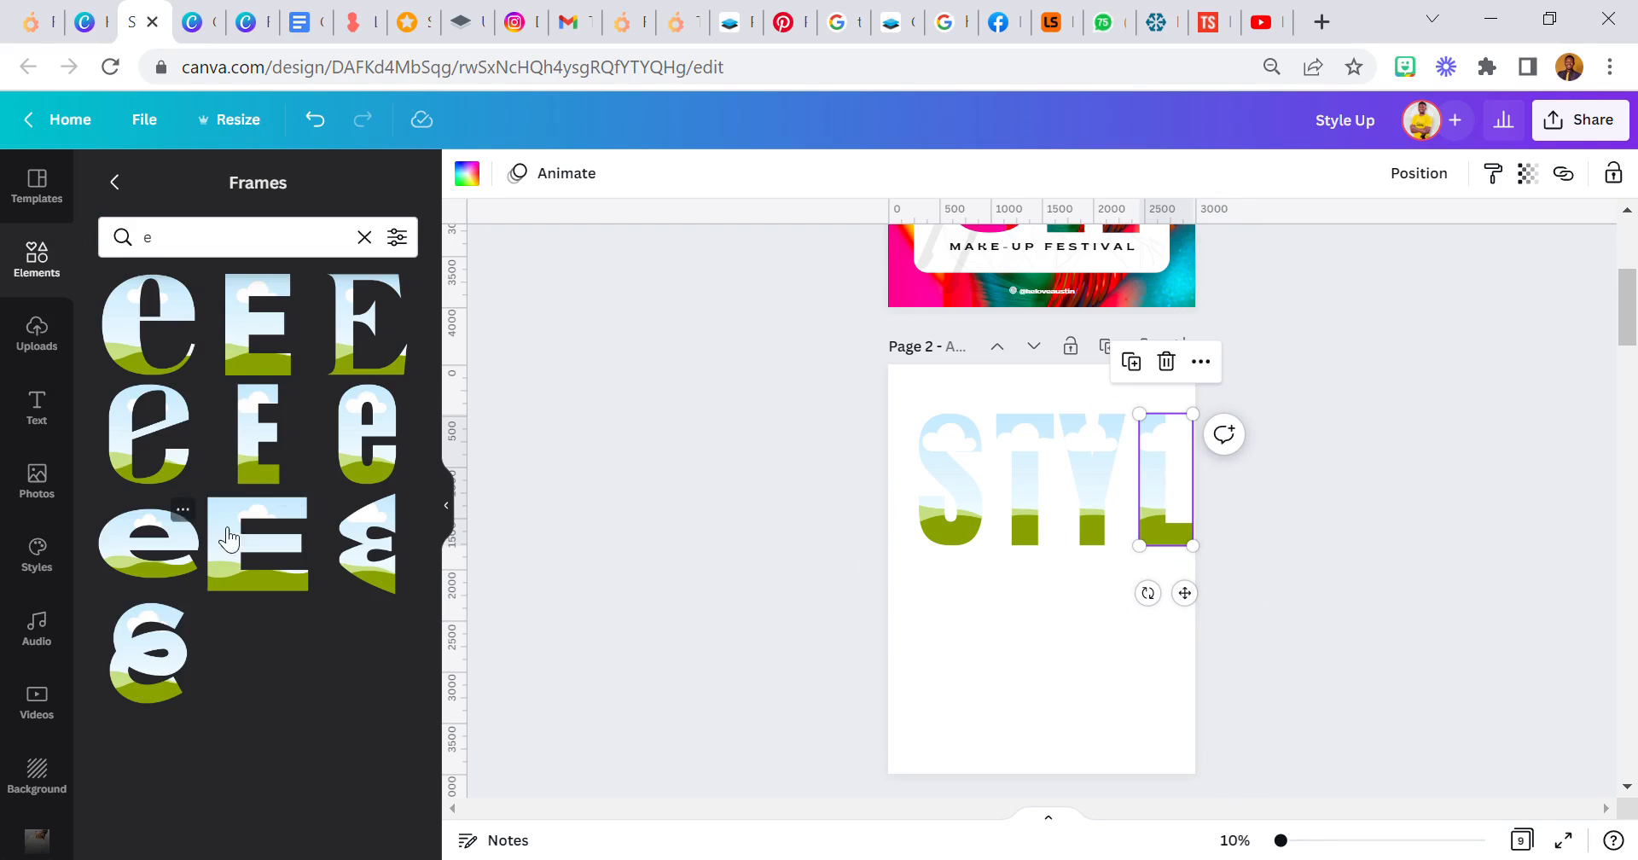
# - Try to place the narrow block E frame to the right of the L
pyautogui.click(258, 436)
pyautogui.moveTo(1031, 578); pyautogui.dragTo(1246, 530)
pyautogui.click(1123, 583)
# - Shift the S, T, Y and L frames together toward the page's left edge and scale them down to make room for another letter
pyautogui.moveTo(929, 593); pyautogui.dragTo(1272, 479)
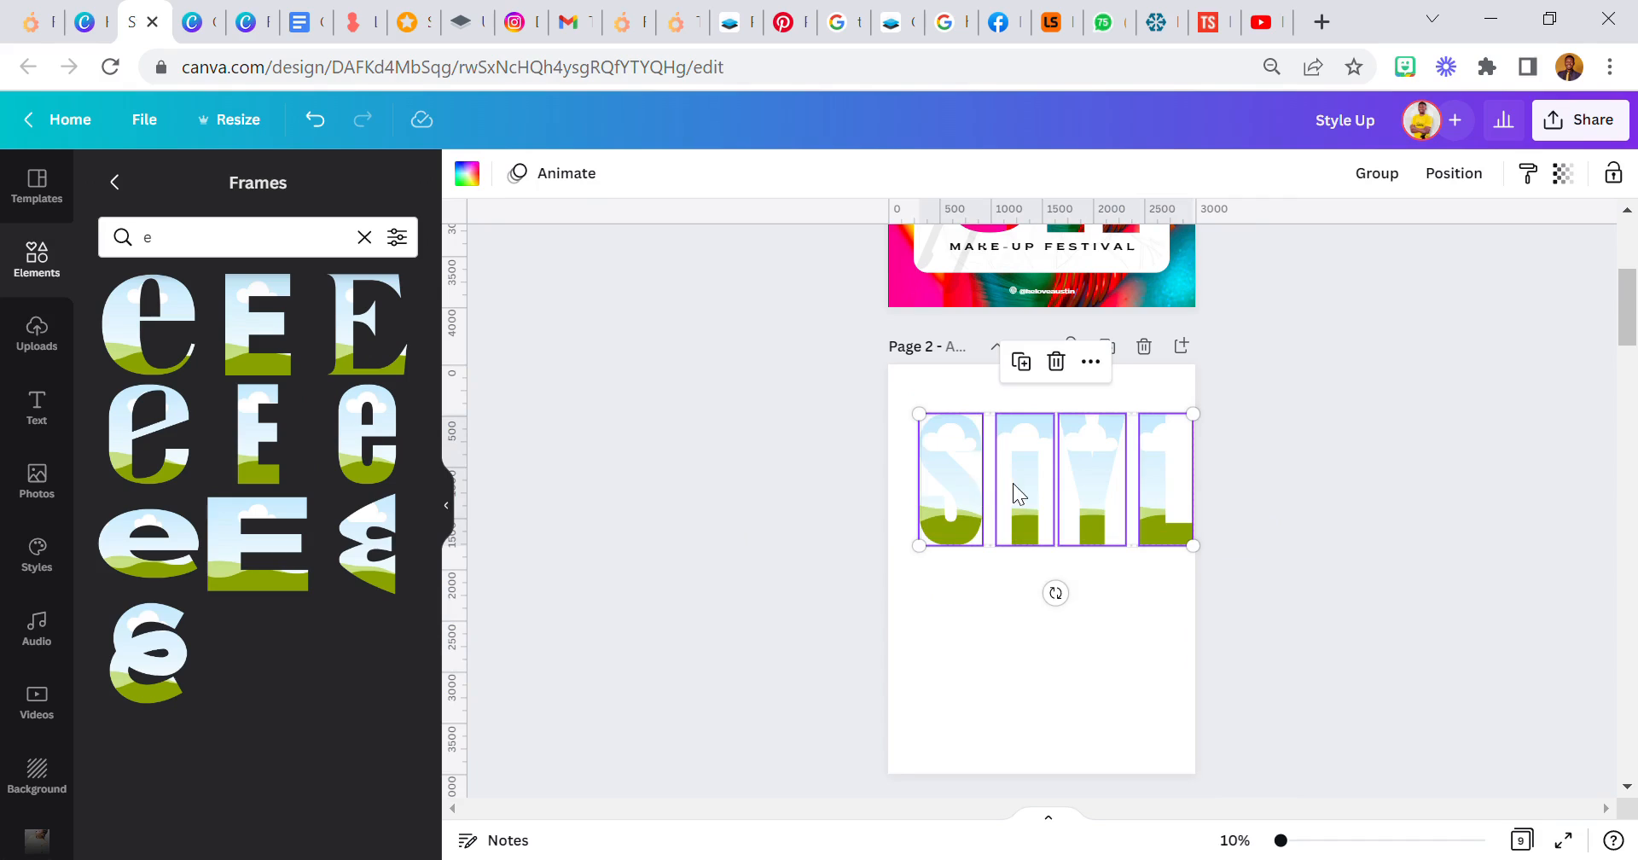
pyautogui.moveTo(1049, 498); pyautogui.dragTo(1011, 494)
pyautogui.moveTo(1161, 546); pyautogui.dragTo(1085, 501)
pyautogui.click(1079, 615)
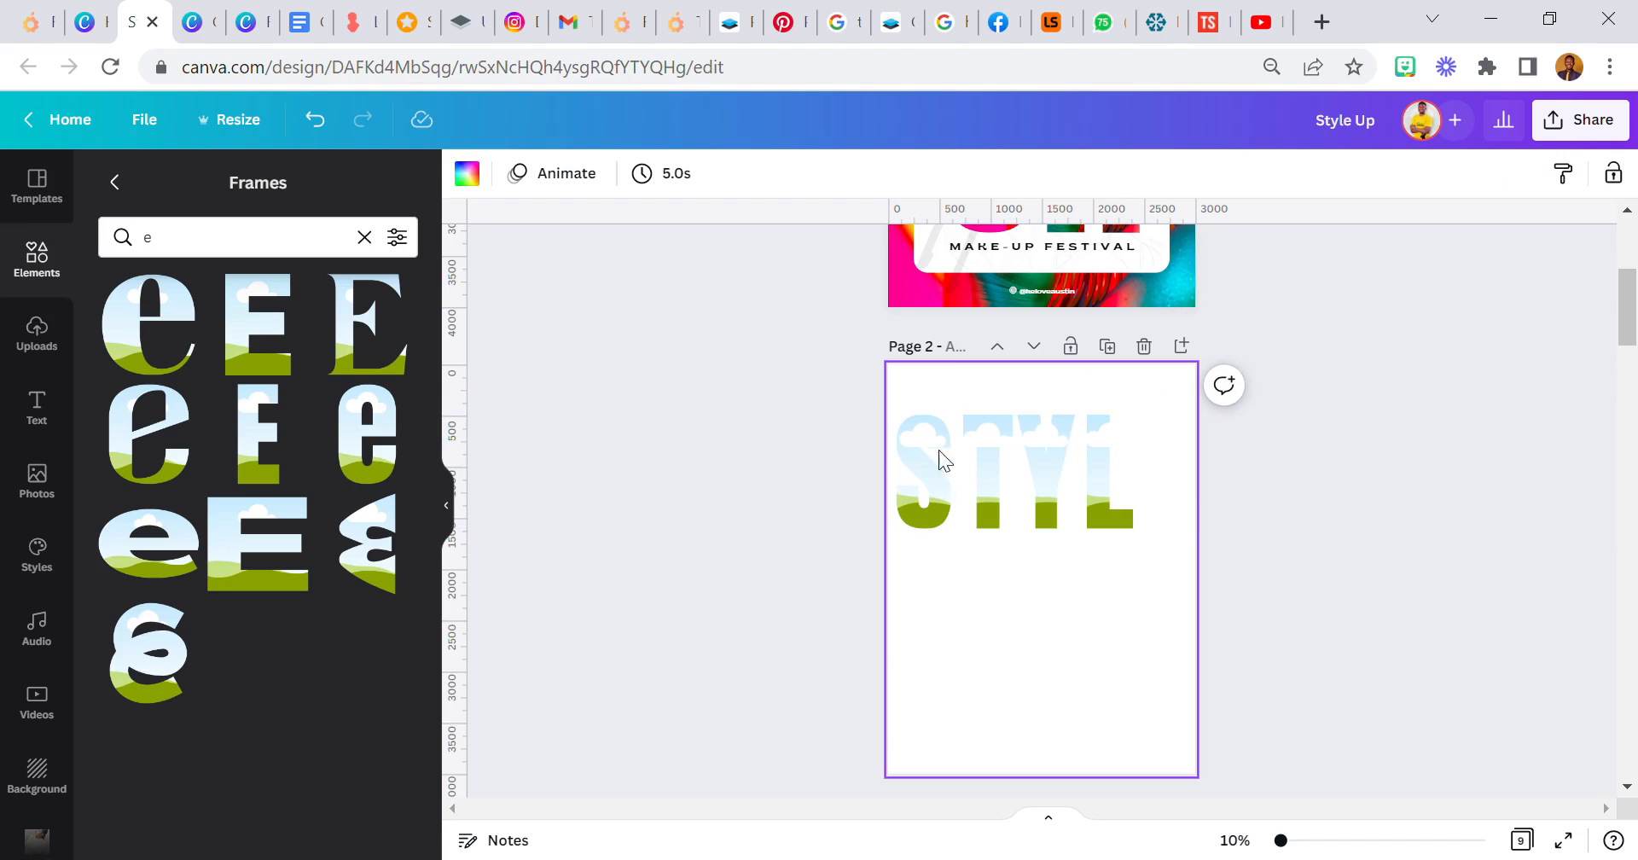
# - Add the narrow block E frame, place it after the L and scale it to about 461 × 1,116
pyautogui.click(265, 443)
pyautogui.moveTo(1053, 578); pyautogui.dragTo(1204, 538)
pyautogui.moveTo(1225, 634); pyautogui.dragTo(1176, 559)
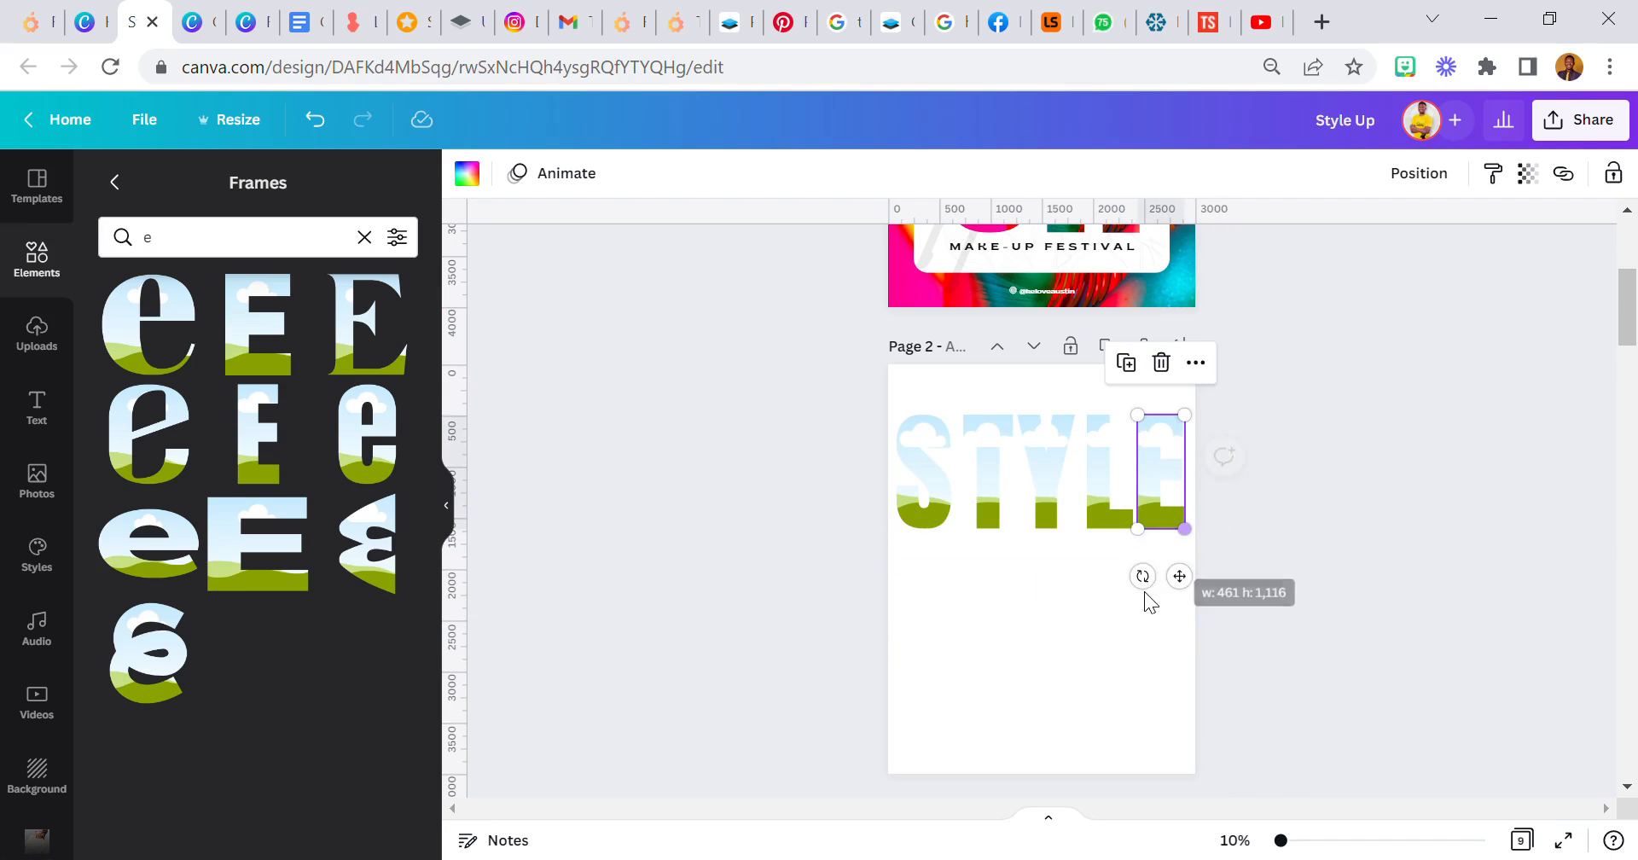
# - Move the S frame closer to the T to tighten the letter spacing
pyautogui.click(942, 543)
pyautogui.moveTo(923, 510); pyautogui.dragTo(944, 503)
pyautogui.click(981, 494)
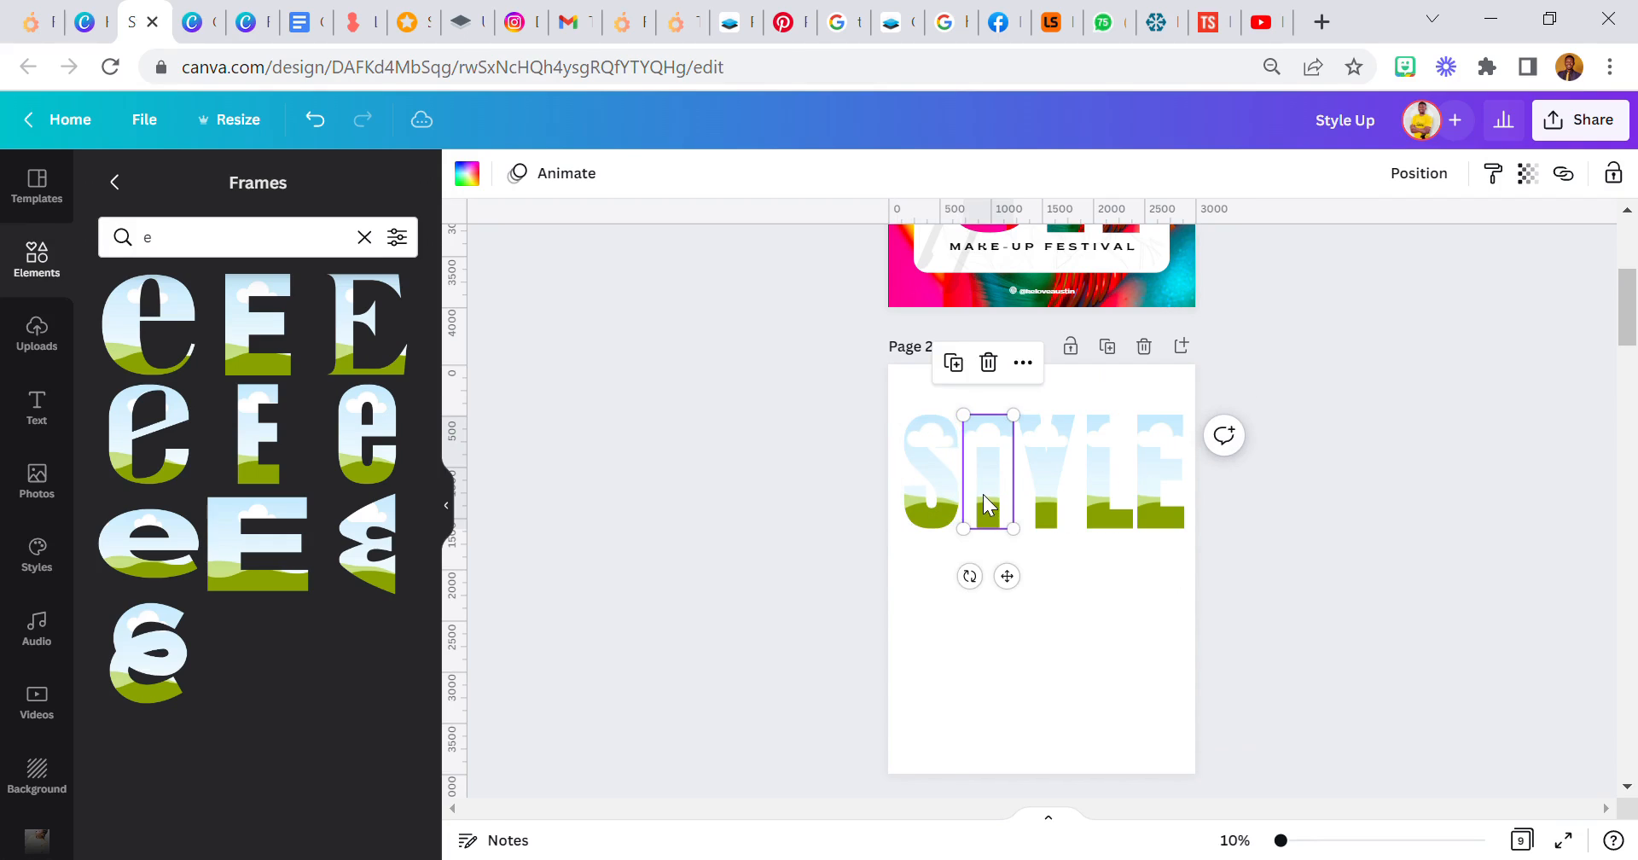
pyautogui.click(1041, 495)
pyautogui.click(1109, 490)
pyautogui.click(1067, 554)
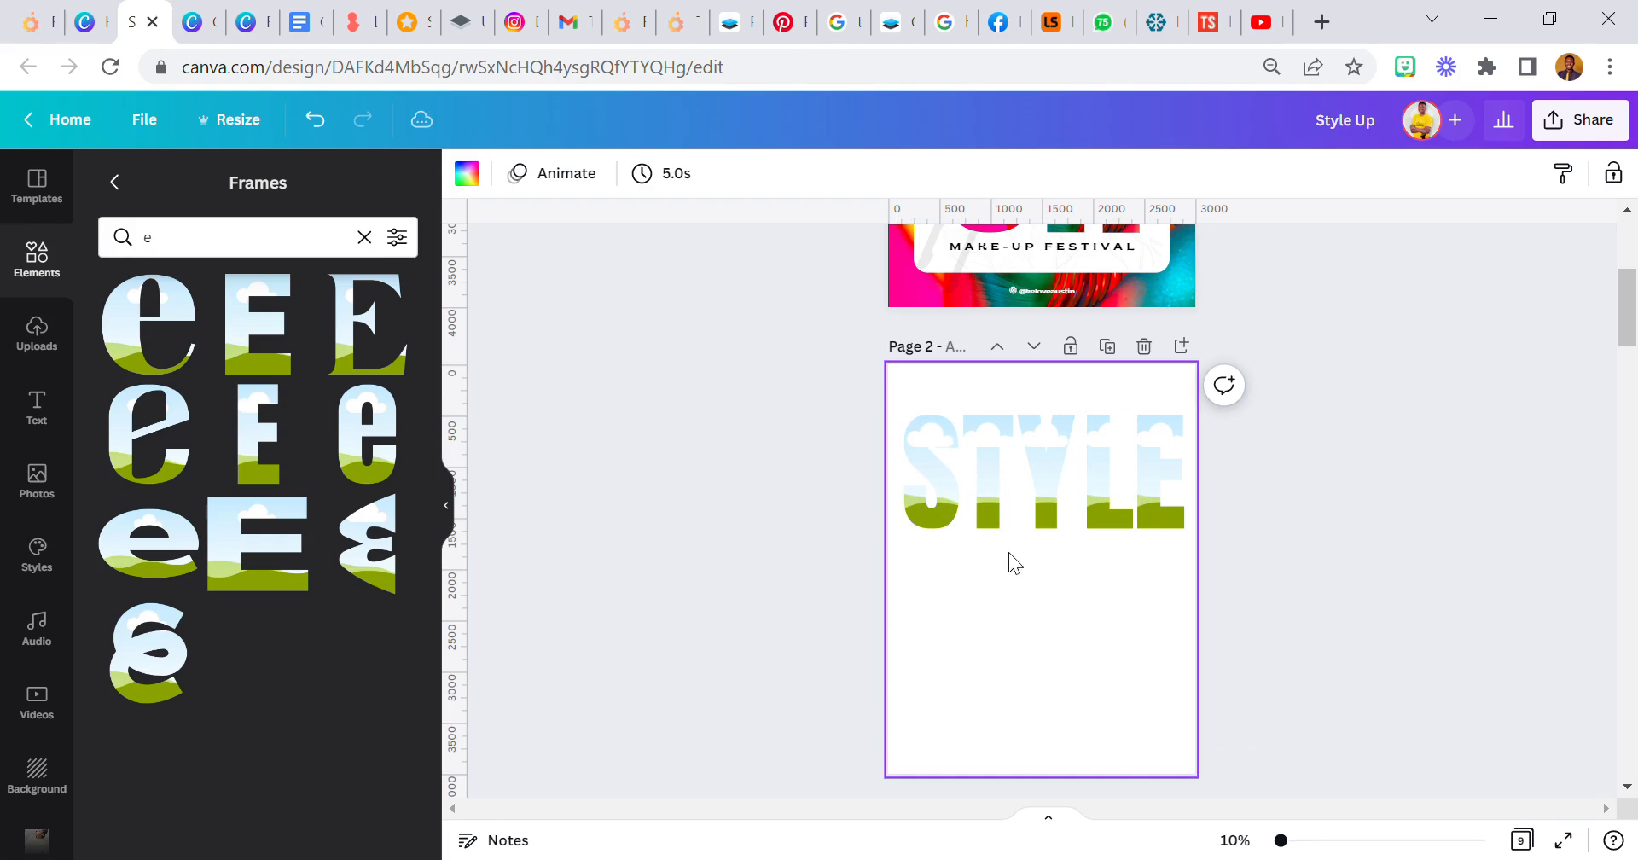
# - Even out the spacing of the T, Y, L and E frames, using gaps of 40 between the letters
pyautogui.click(1340, 843)
pyautogui.scroll(2, 856, 570)
pyautogui.click(907, 531)
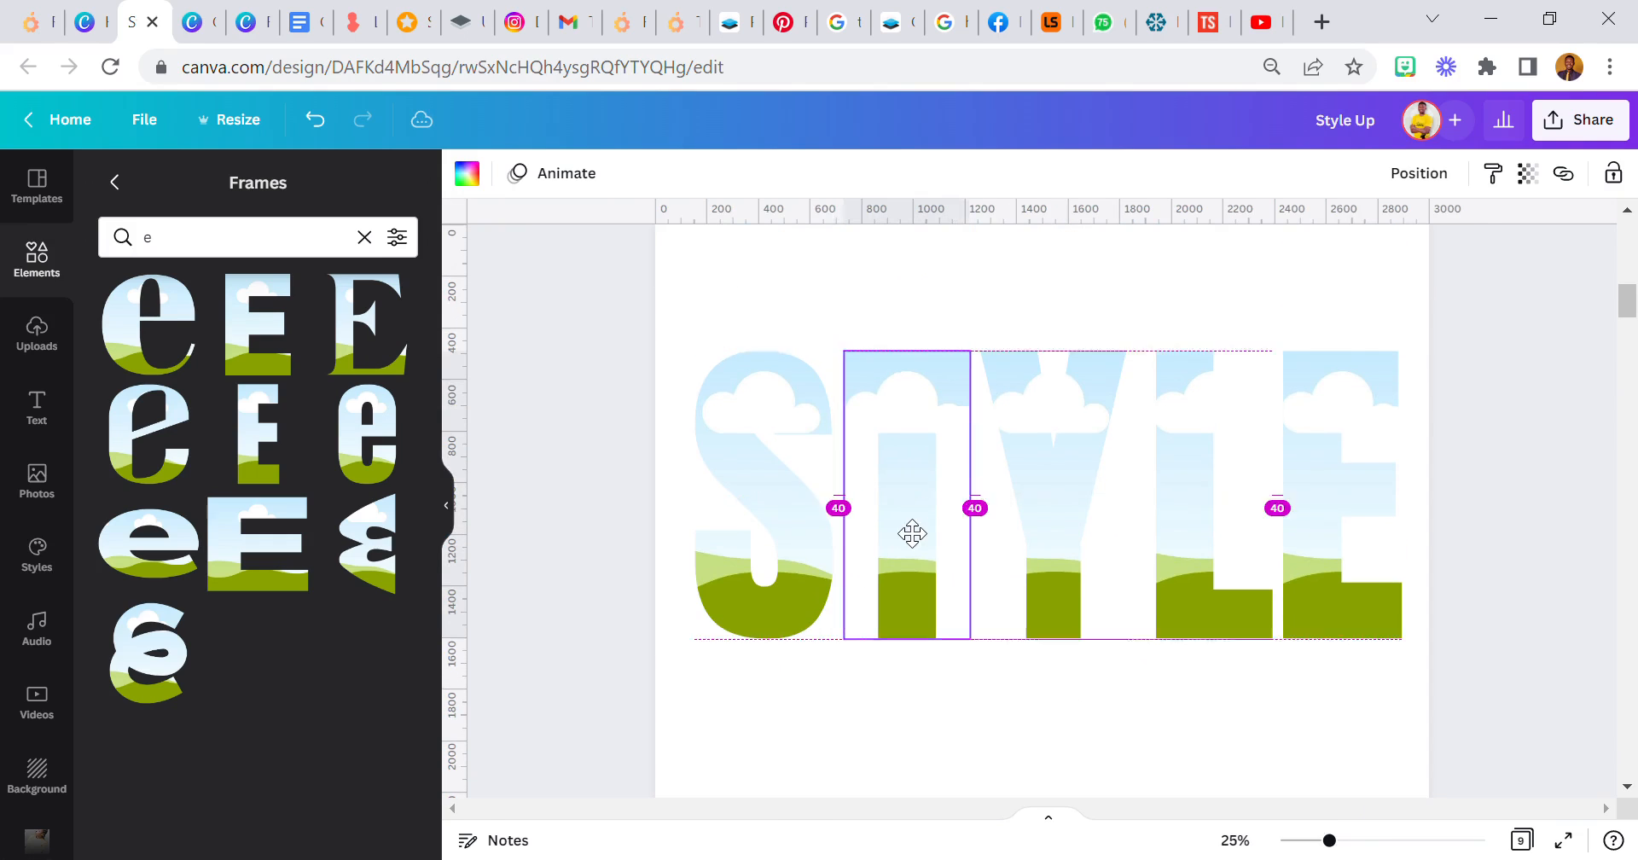
pyautogui.click(1046, 527)
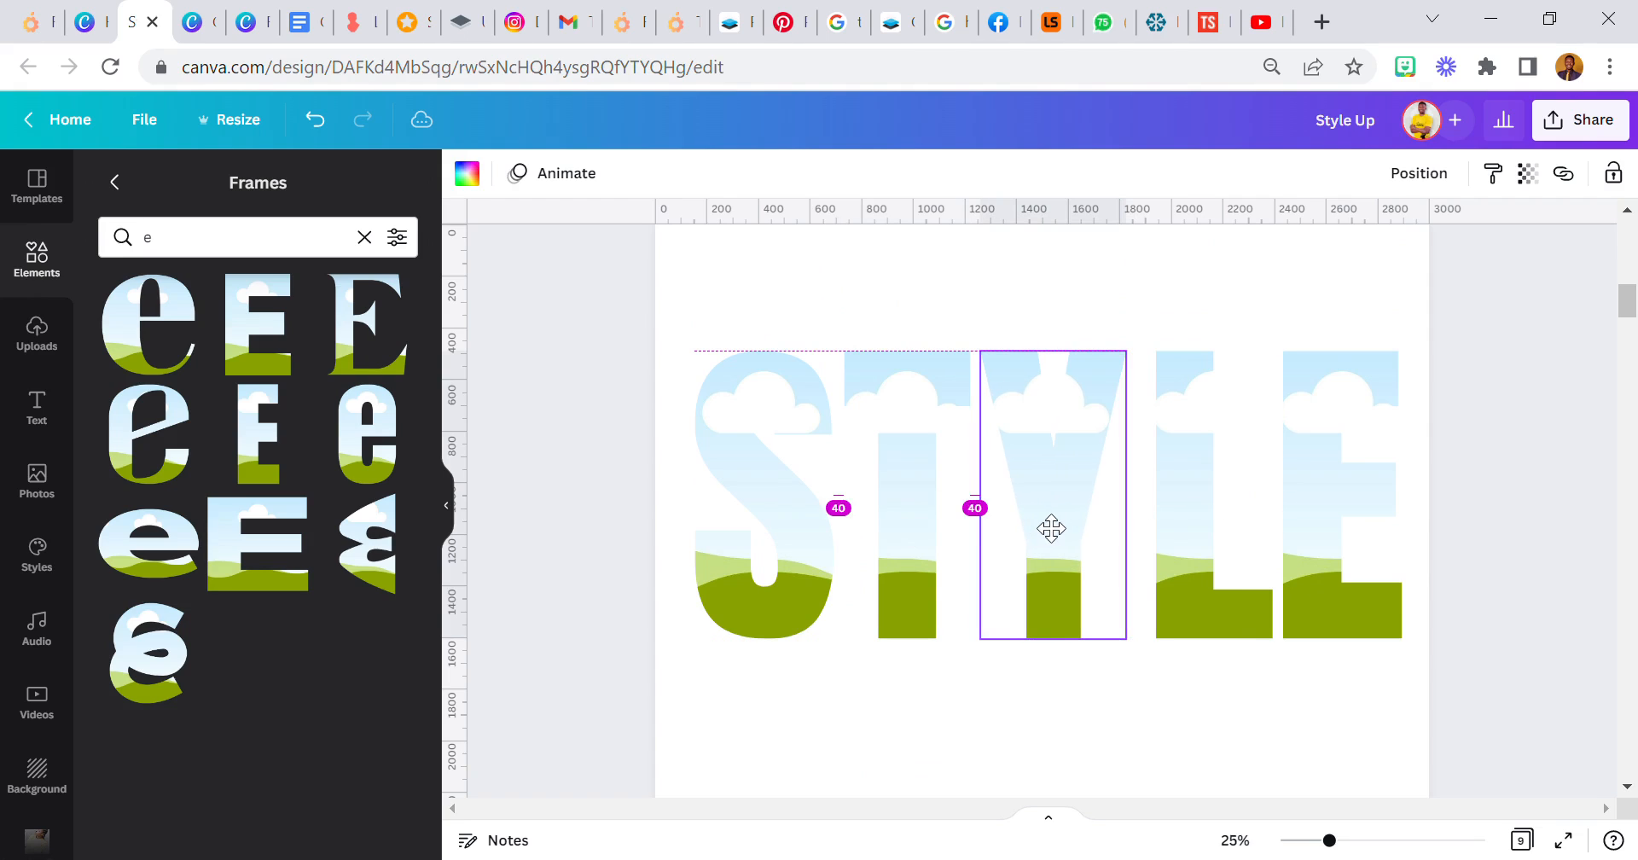
pyautogui.click(1178, 536)
pyautogui.moveTo(1179, 536); pyautogui.dragTo(1174, 535)
pyautogui.moveTo(1288, 539); pyautogui.dragTo(1280, 543)
pyautogui.click(1028, 715)
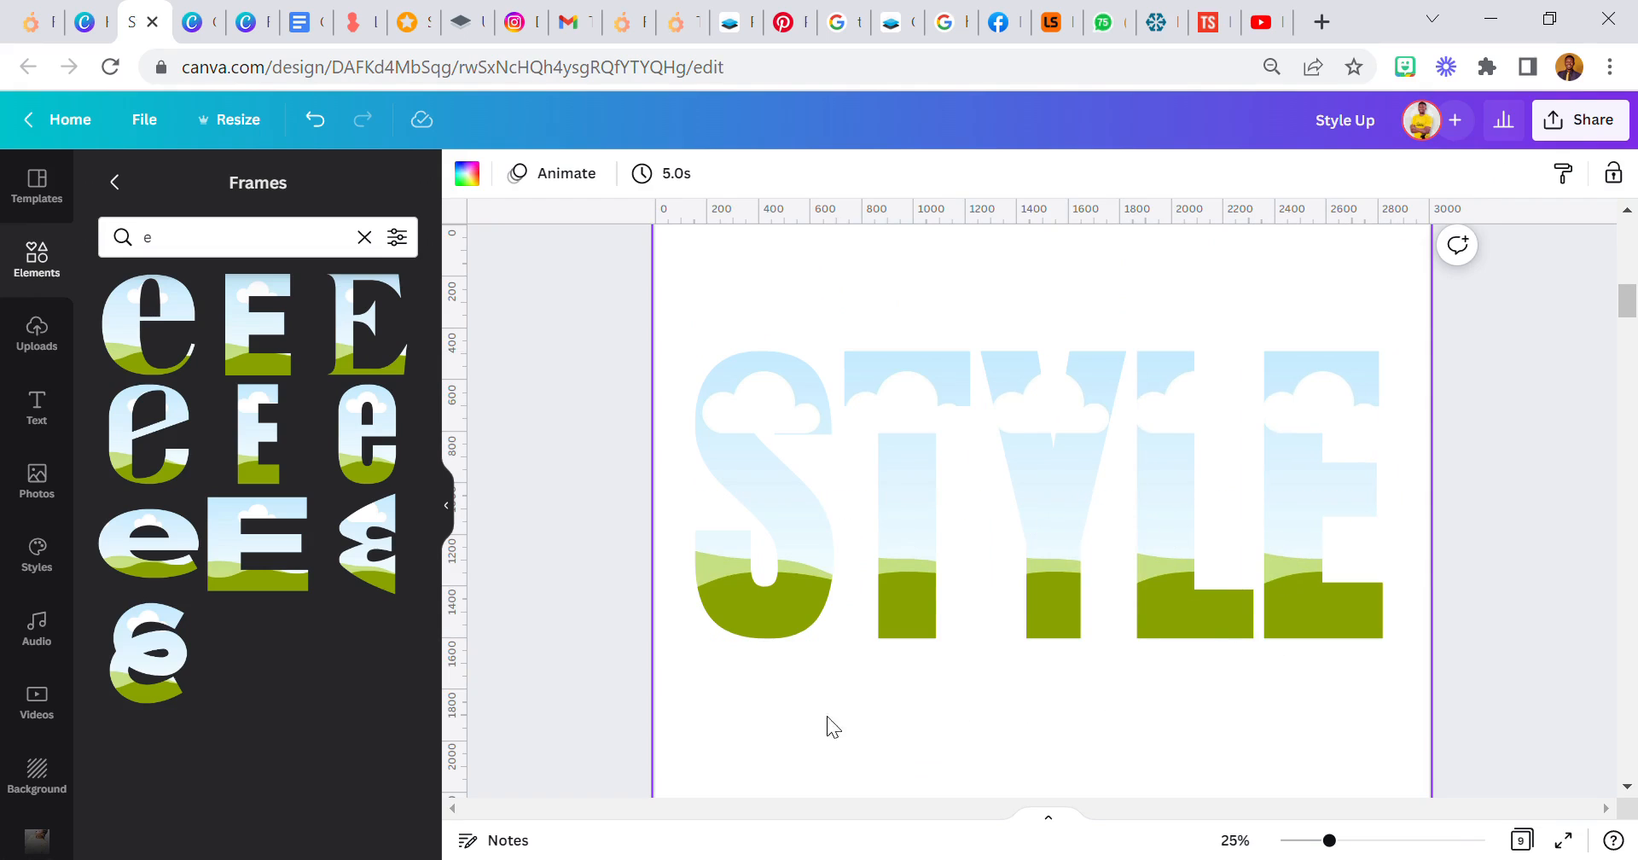
# - Scale all five STYLE letter frames down together and centre the word horizontally on the page
pyautogui.moveTo(773, 717); pyautogui.dragTo(1325, 457)
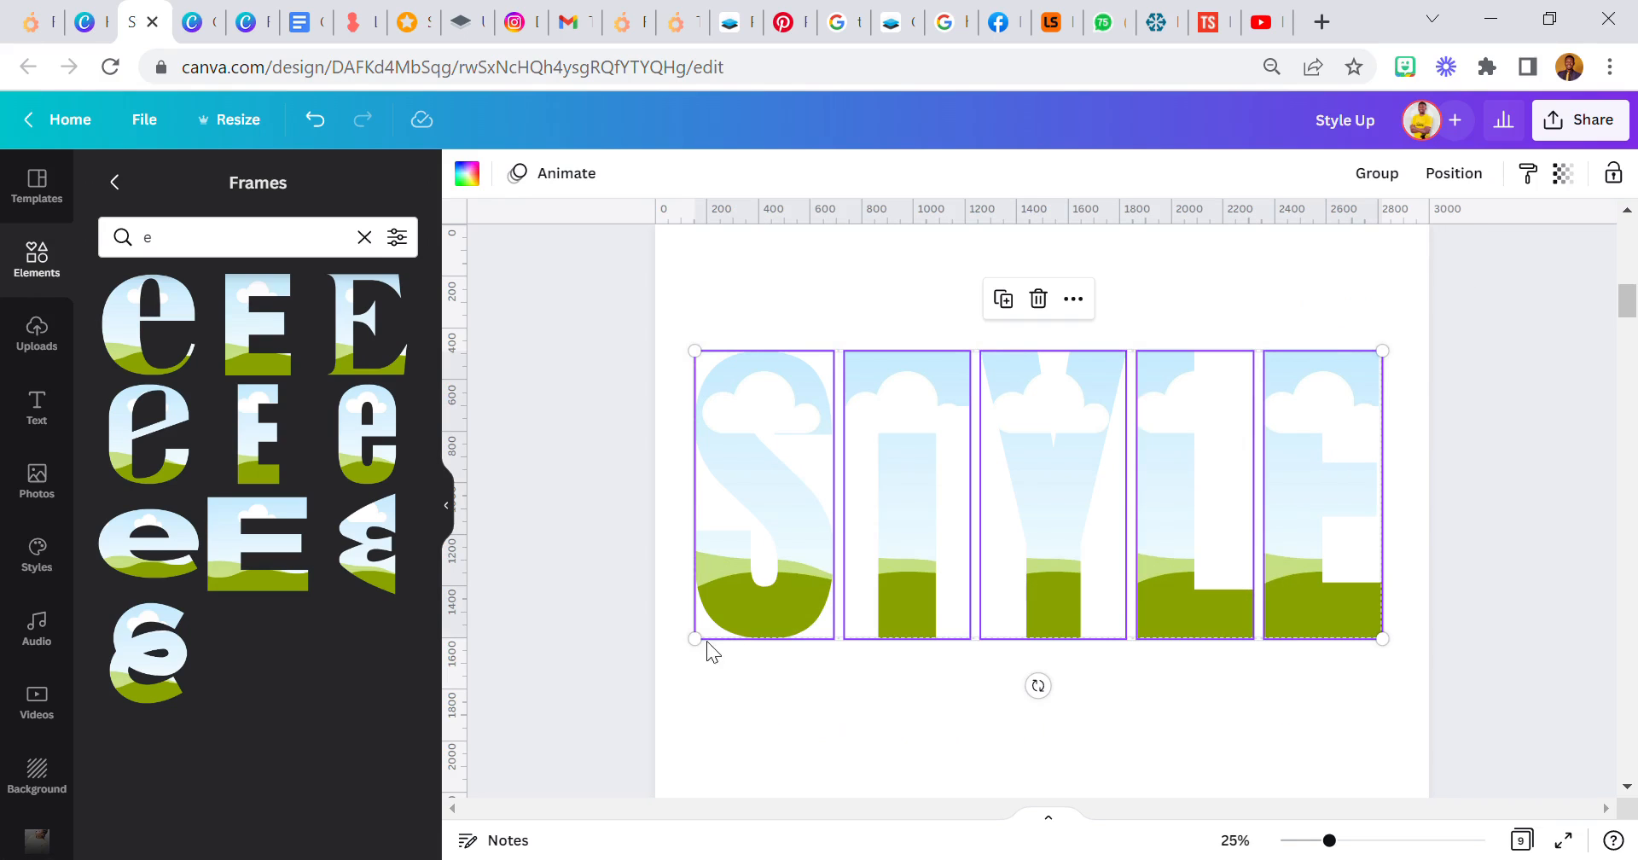
pyautogui.moveTo(792, 632); pyautogui.dragTo(755, 614)
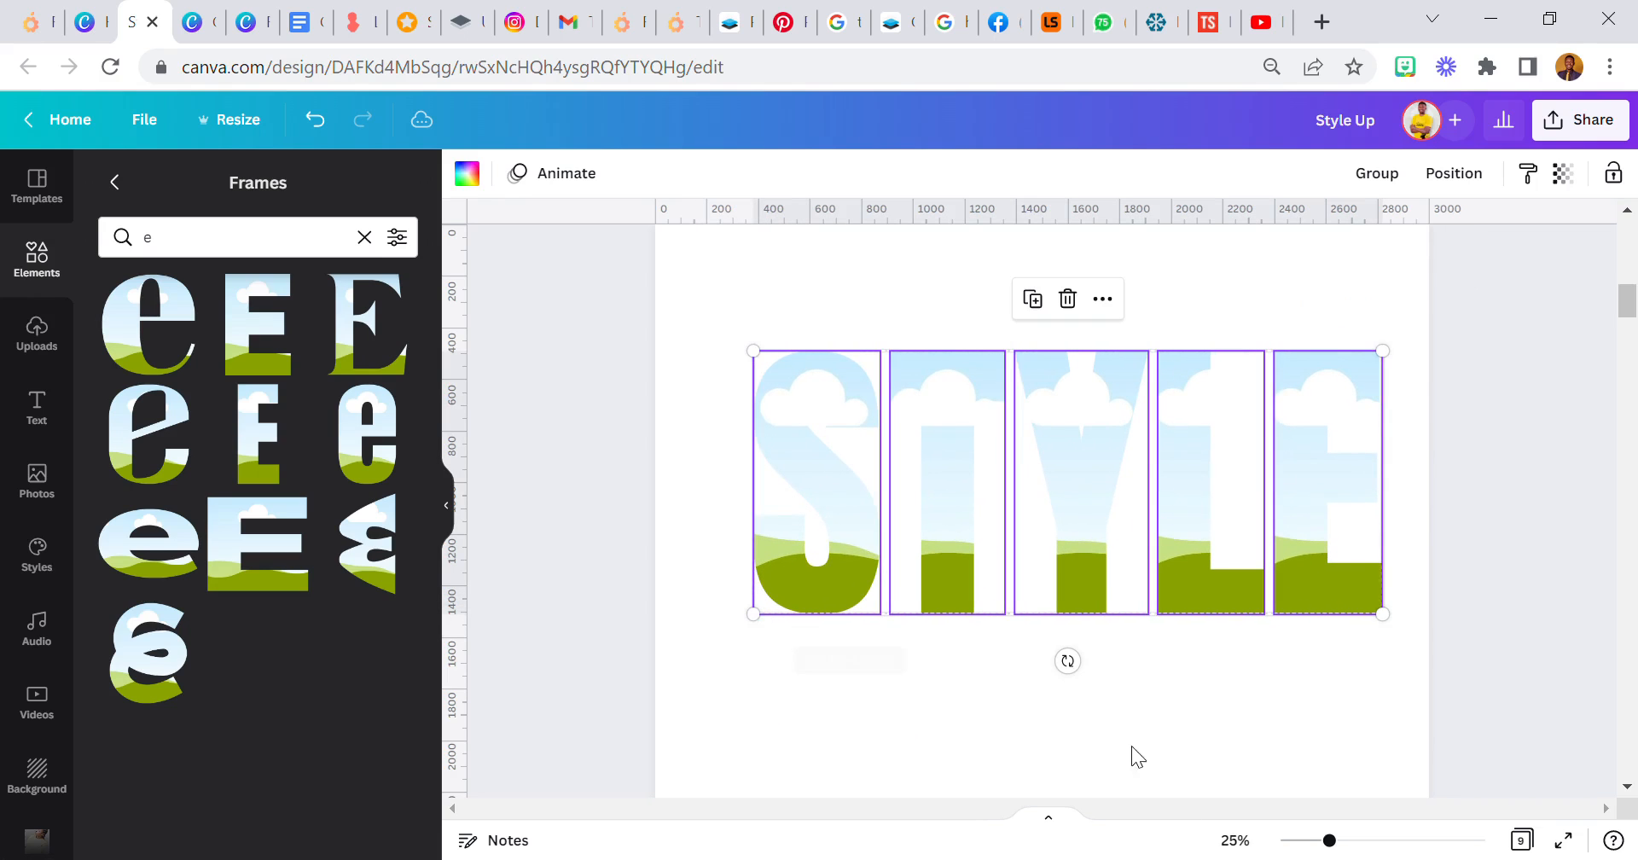
pyautogui.click(1290, 842)
pyautogui.moveTo(1093, 546); pyautogui.dragTo(1078, 547)
pyautogui.click(1167, 664)
# - Find the letter U among the frames, add the narrow block U and place it under STYLE near the page's left margin
pyautogui.scroll(-2, 1104, 559)
pyautogui.doubleClick(176, 256)
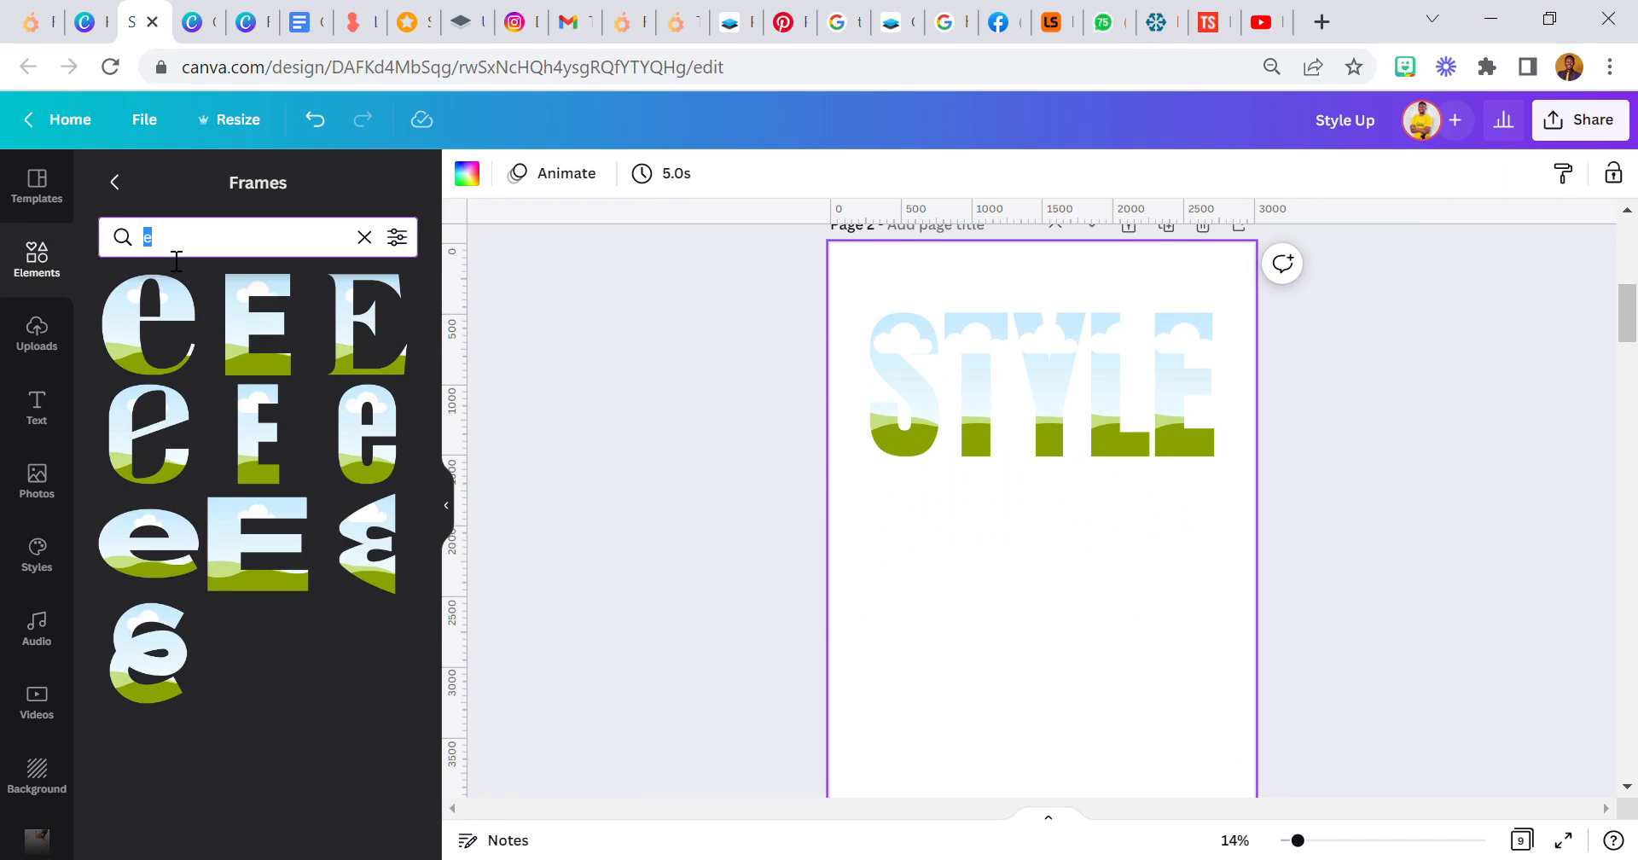
pyautogui.write('u')
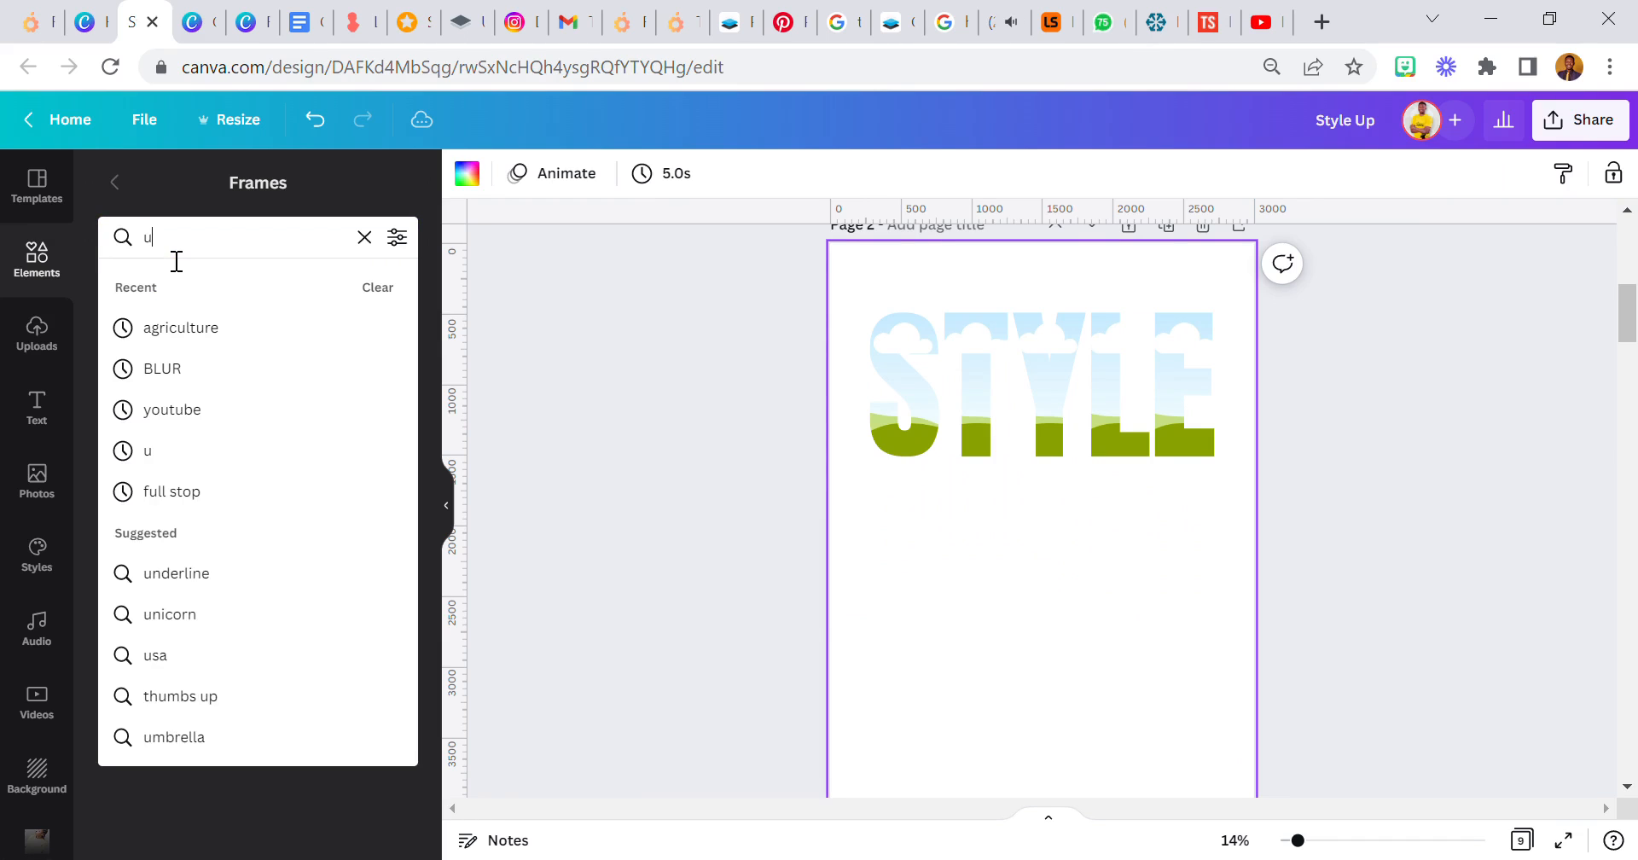
pyautogui.press('Return')
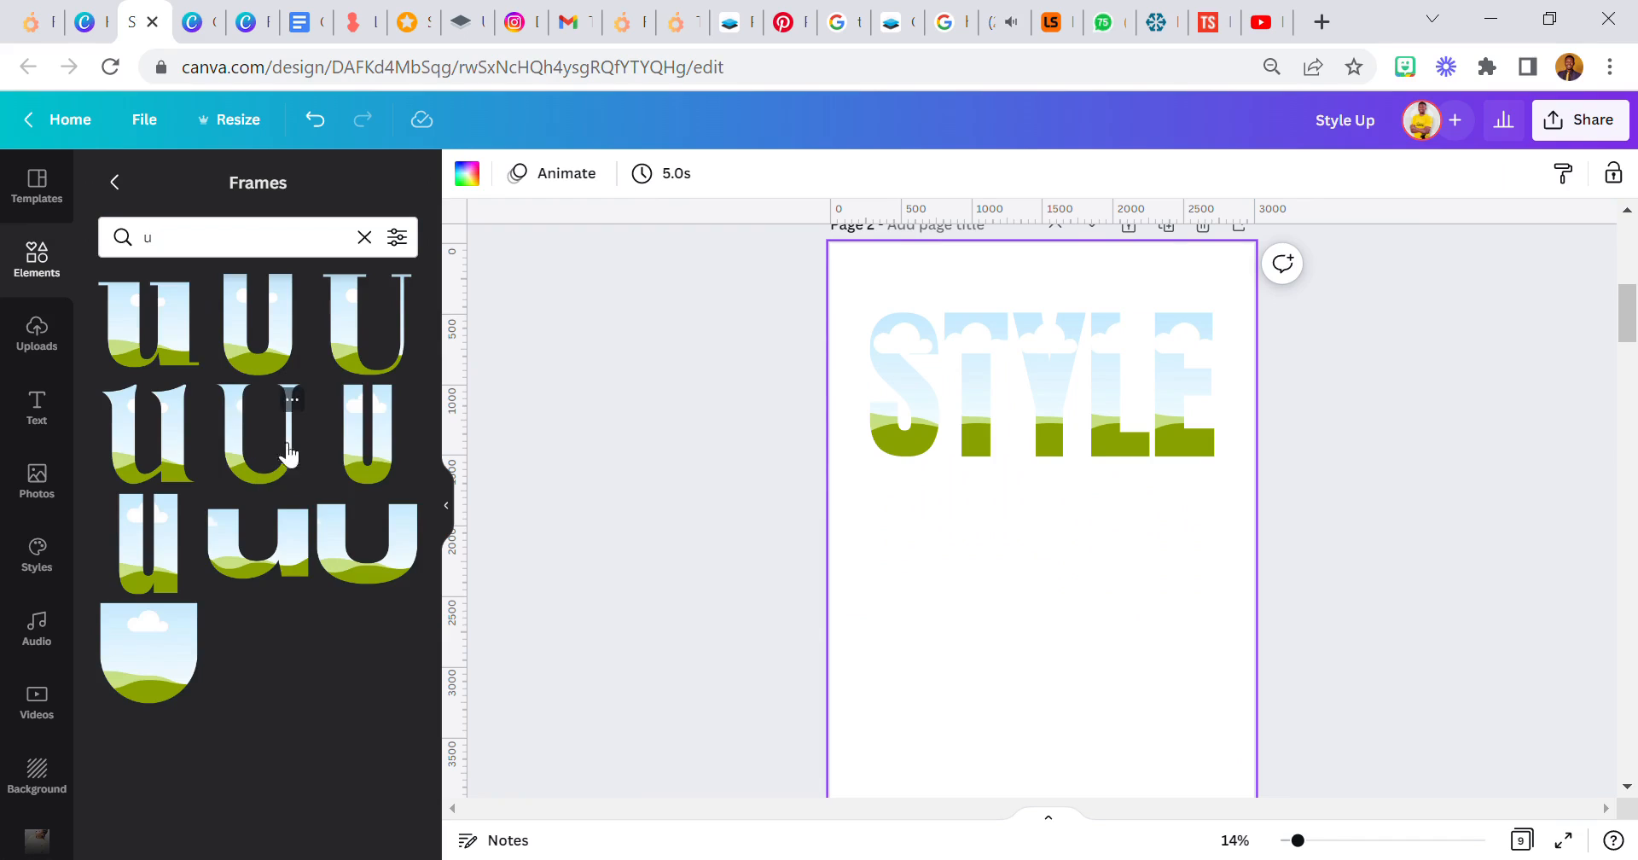
pyautogui.click(380, 457)
pyautogui.moveTo(1063, 549); pyautogui.dragTo(972, 641)
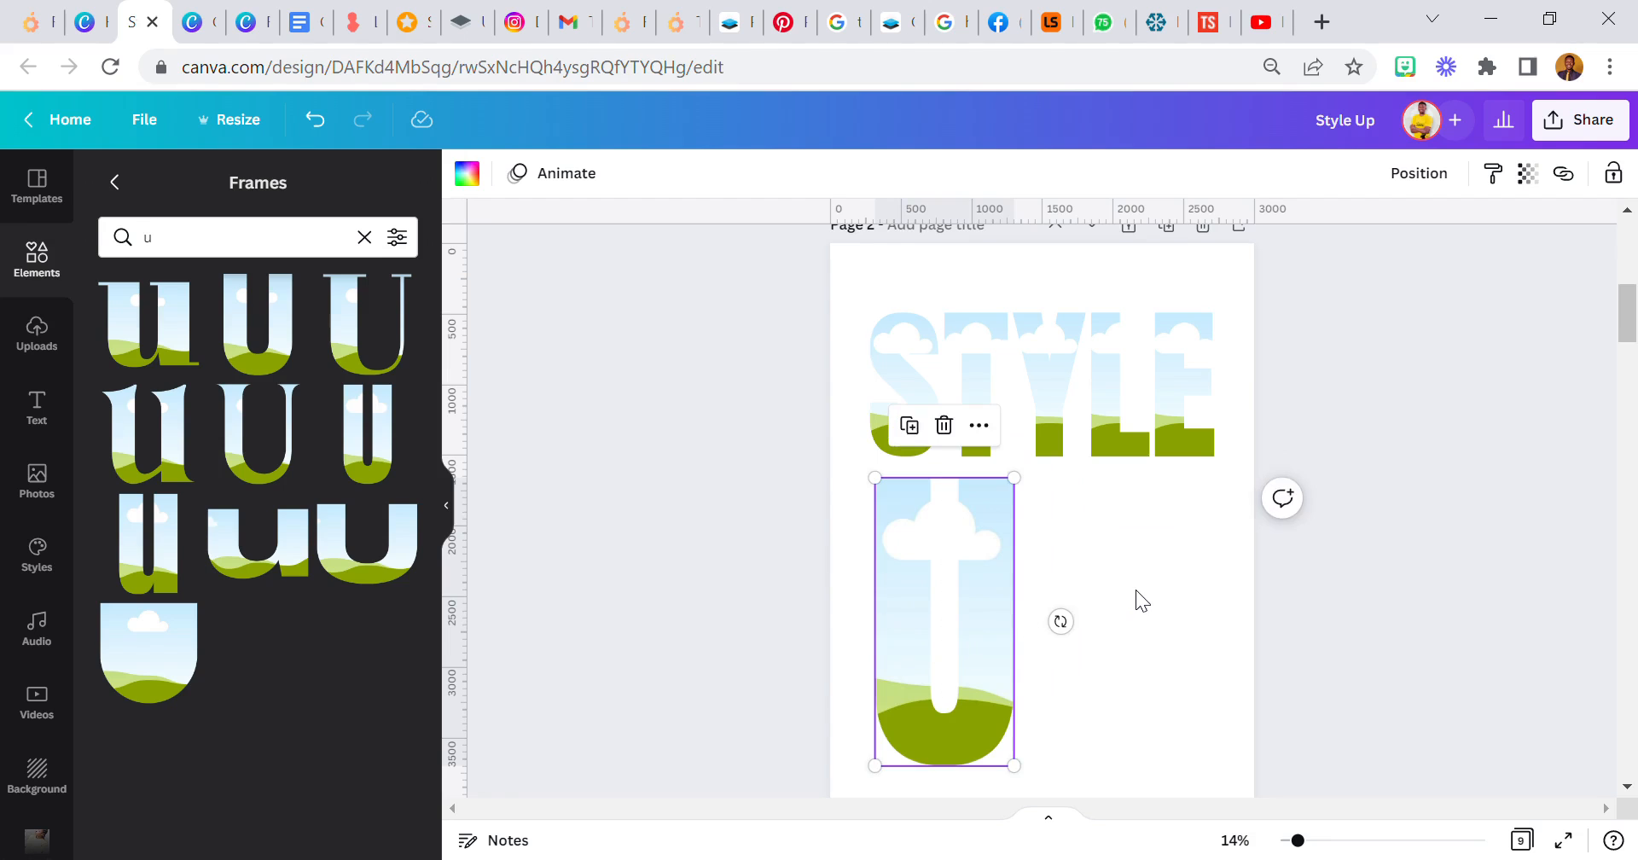
pyautogui.scroll(5, 1135, 589)
pyautogui.scroll(-8, 1135, 587)
pyautogui.scroll(2, 1125, 550)
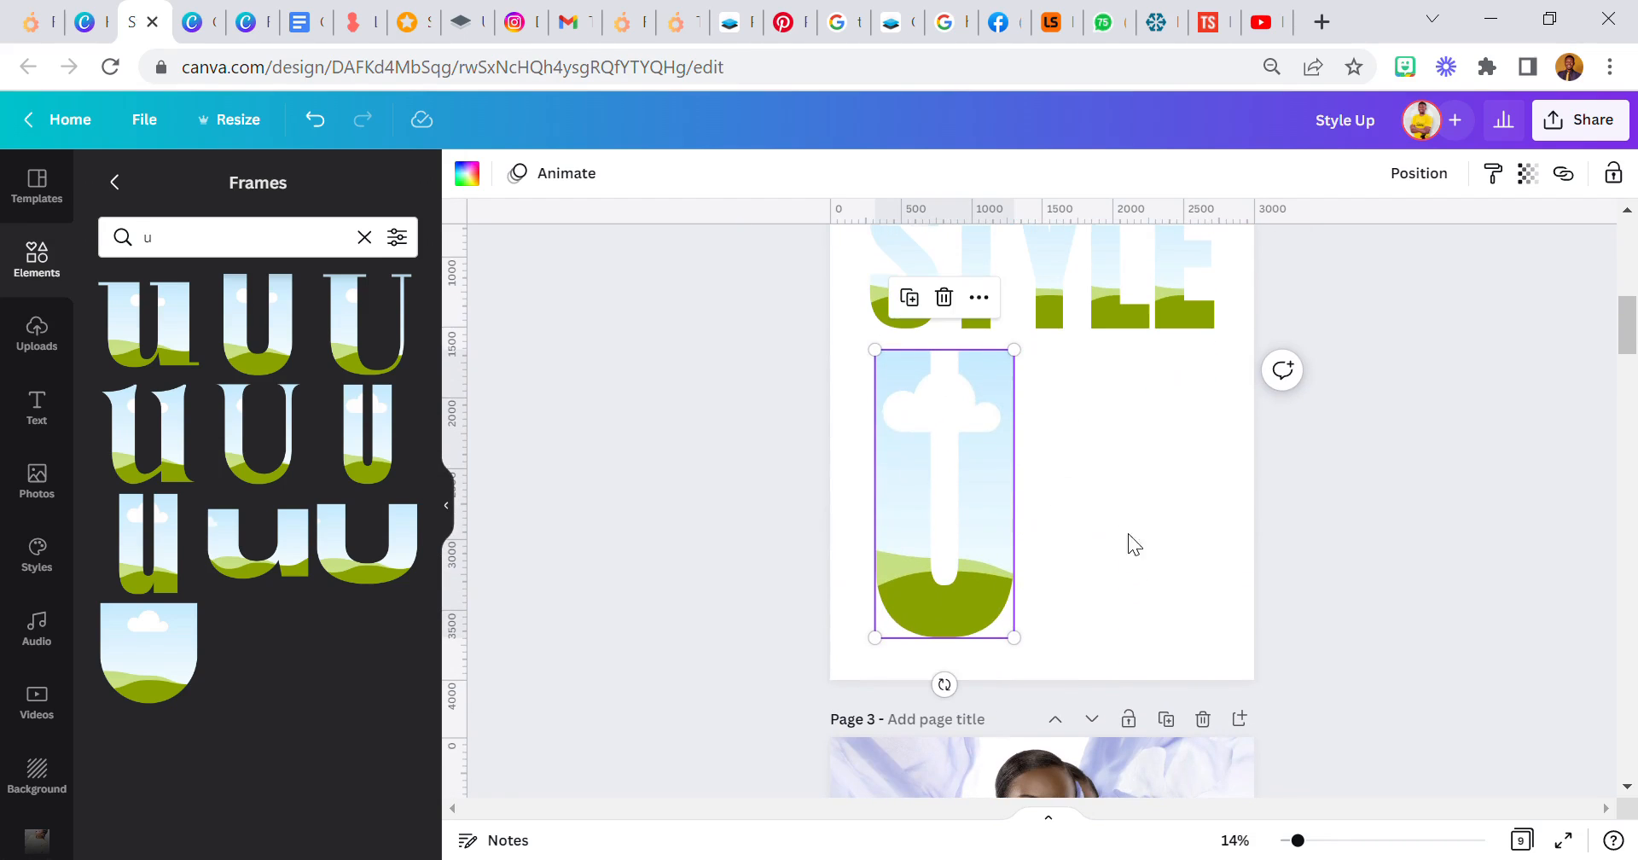
pyautogui.scroll(2, 1154, 484)
# - Find the letter P among the frames, add the narrow block P and place it beside the U, level with it
pyautogui.click(188, 250)
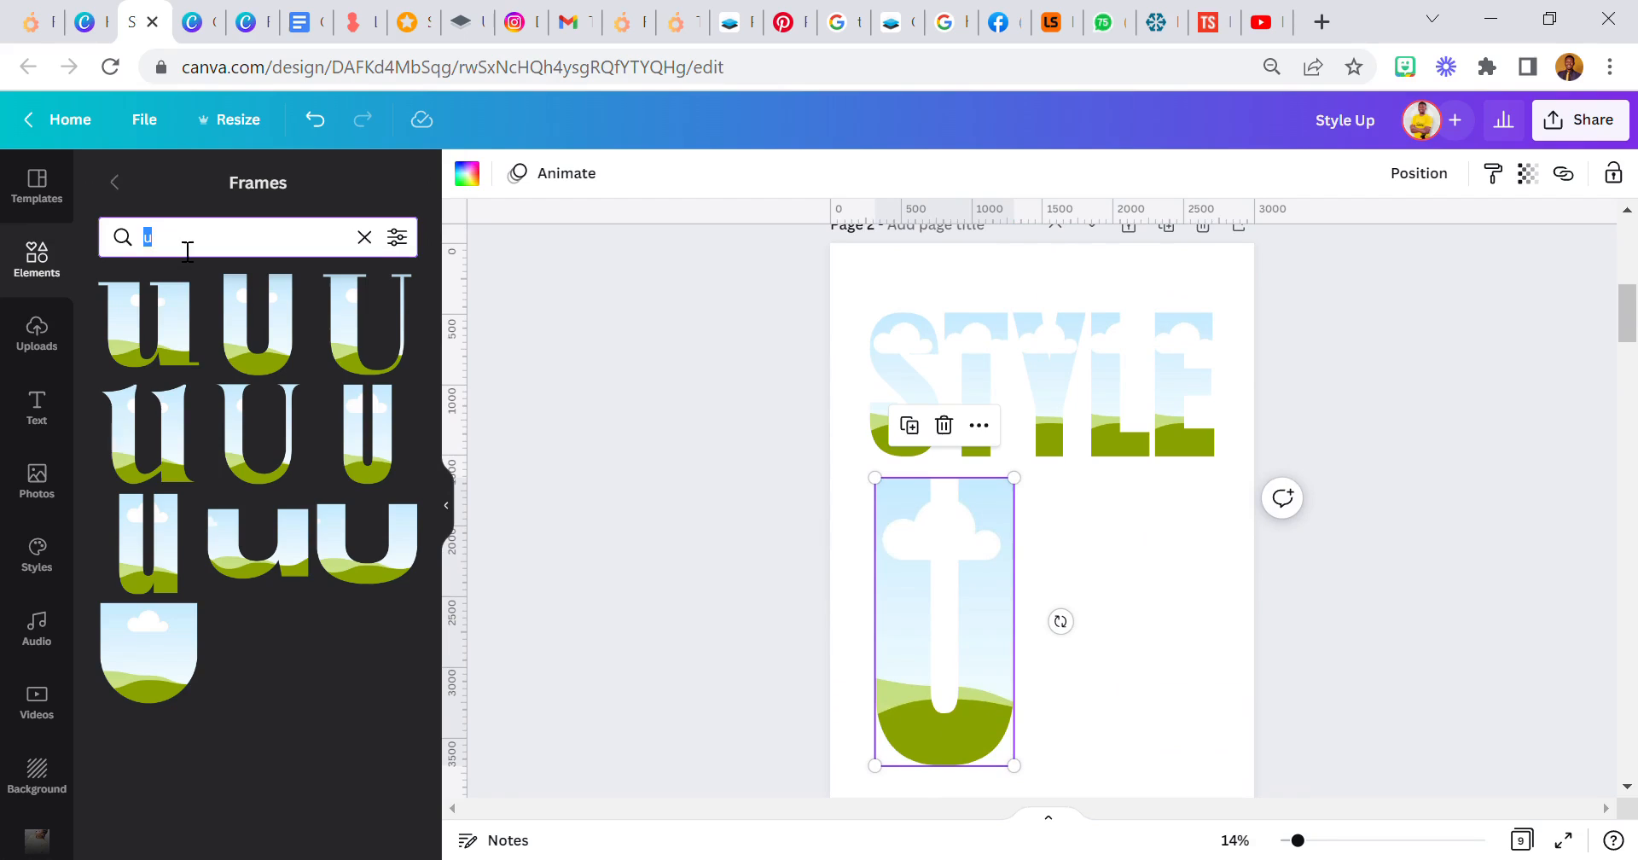
pyautogui.write('p')
pyautogui.press('Return')
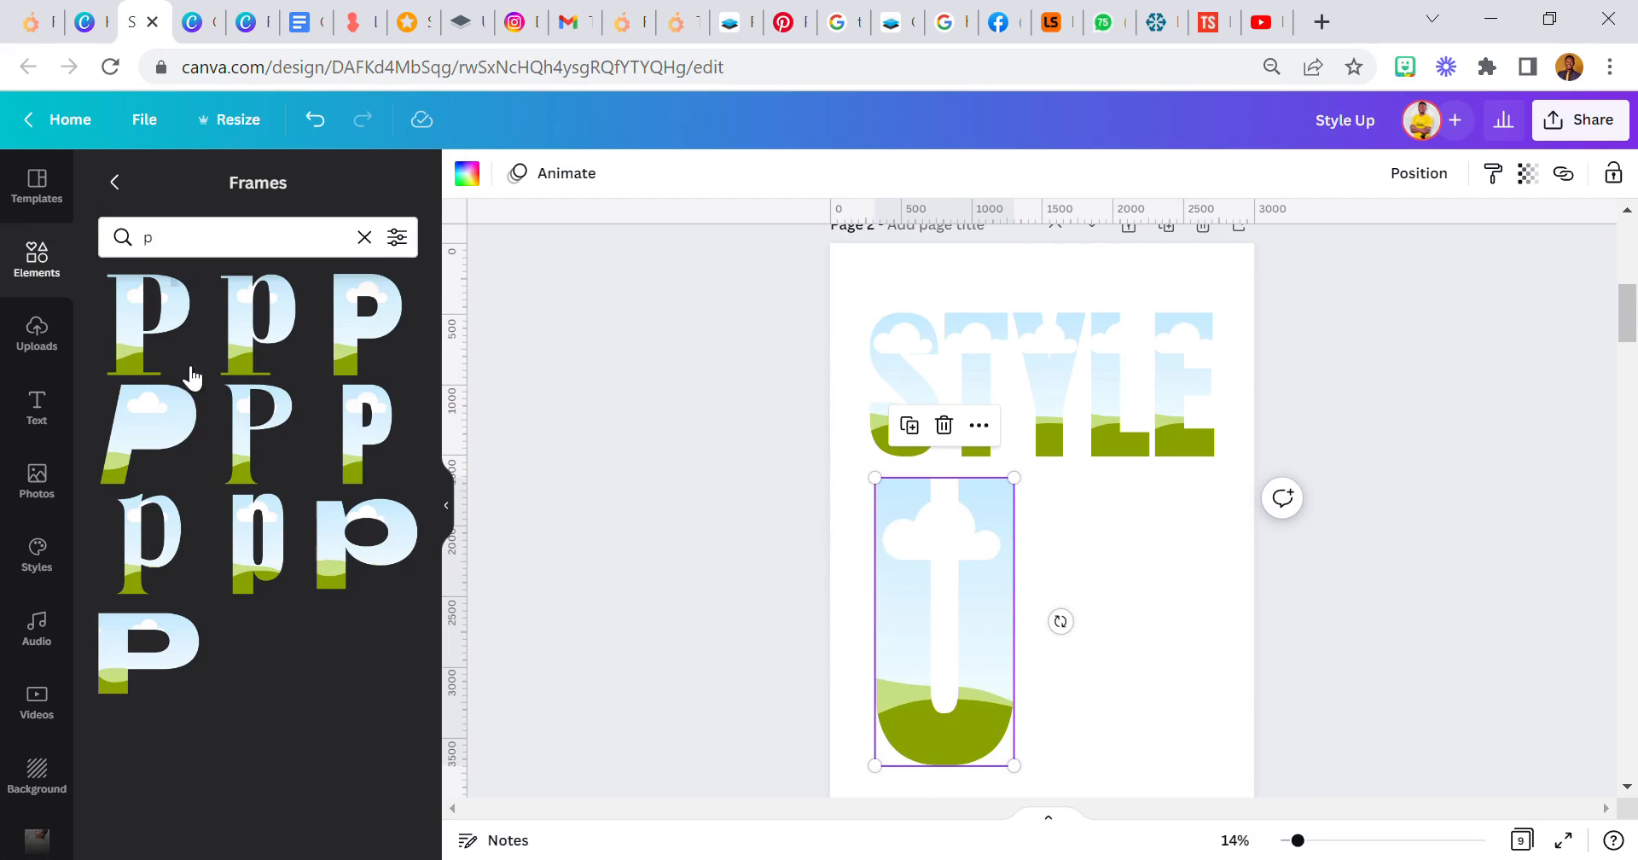
pyautogui.click(373, 458)
pyautogui.moveTo(1047, 562); pyautogui.dragTo(1081, 648)
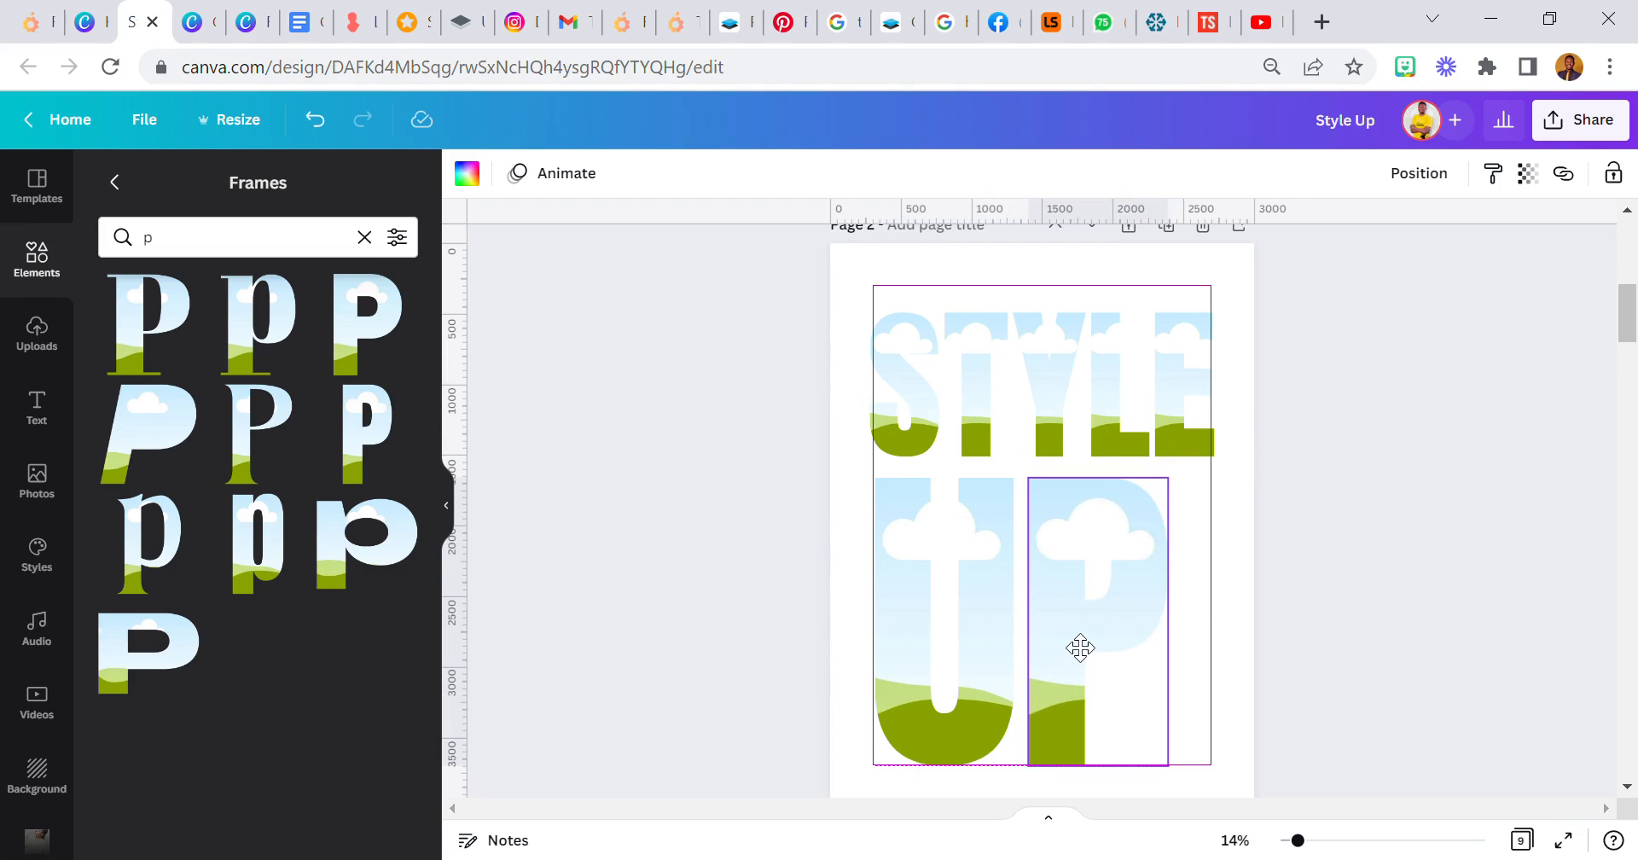
pyautogui.click(1212, 576)
pyautogui.scroll(-3, 1207, 560)
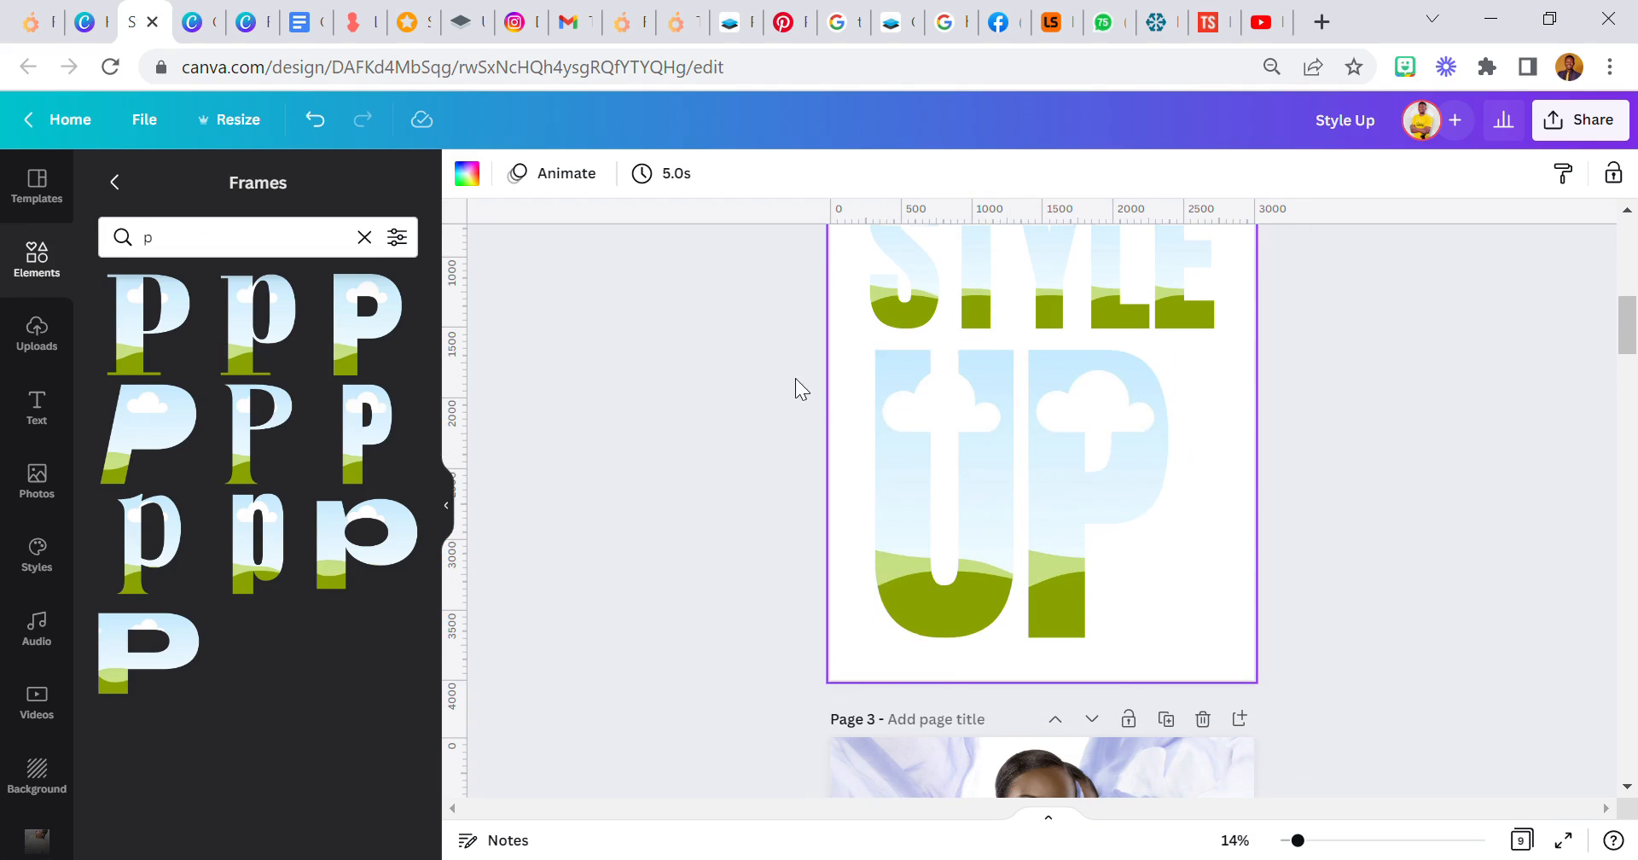
# - Enlarge the U and P frames slightly, lining the U up with the left edge of STYLE and matching their heights
pyautogui.click(894, 389)
pyautogui.moveTo(877, 352); pyautogui.dragTo(869, 342)
pyautogui.click(1081, 428)
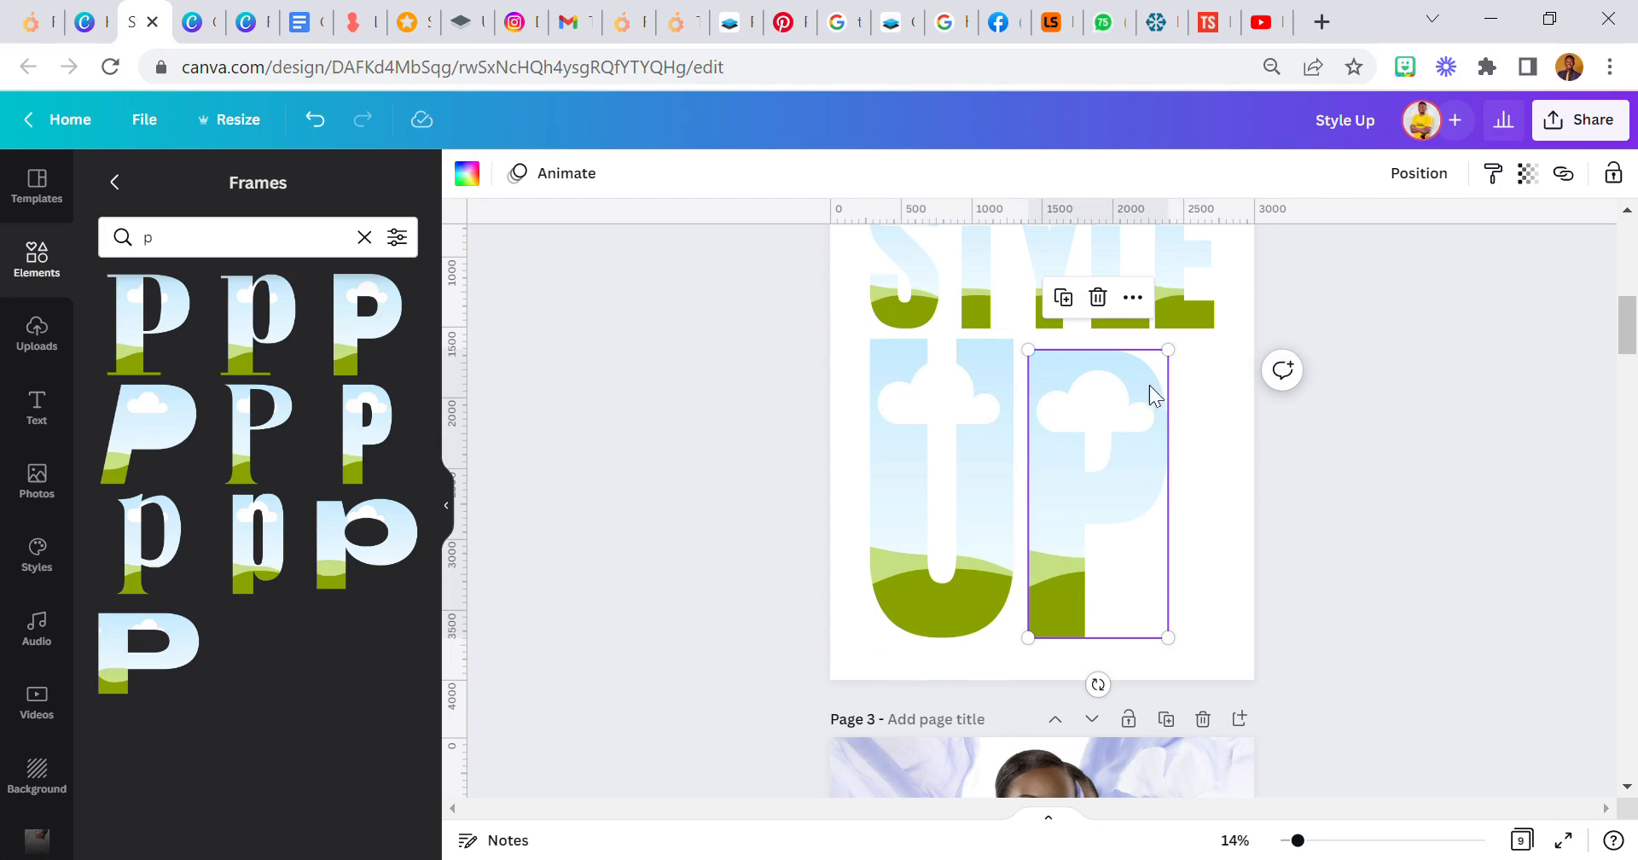
pyautogui.moveTo(1171, 357); pyautogui.dragTo(1177, 346)
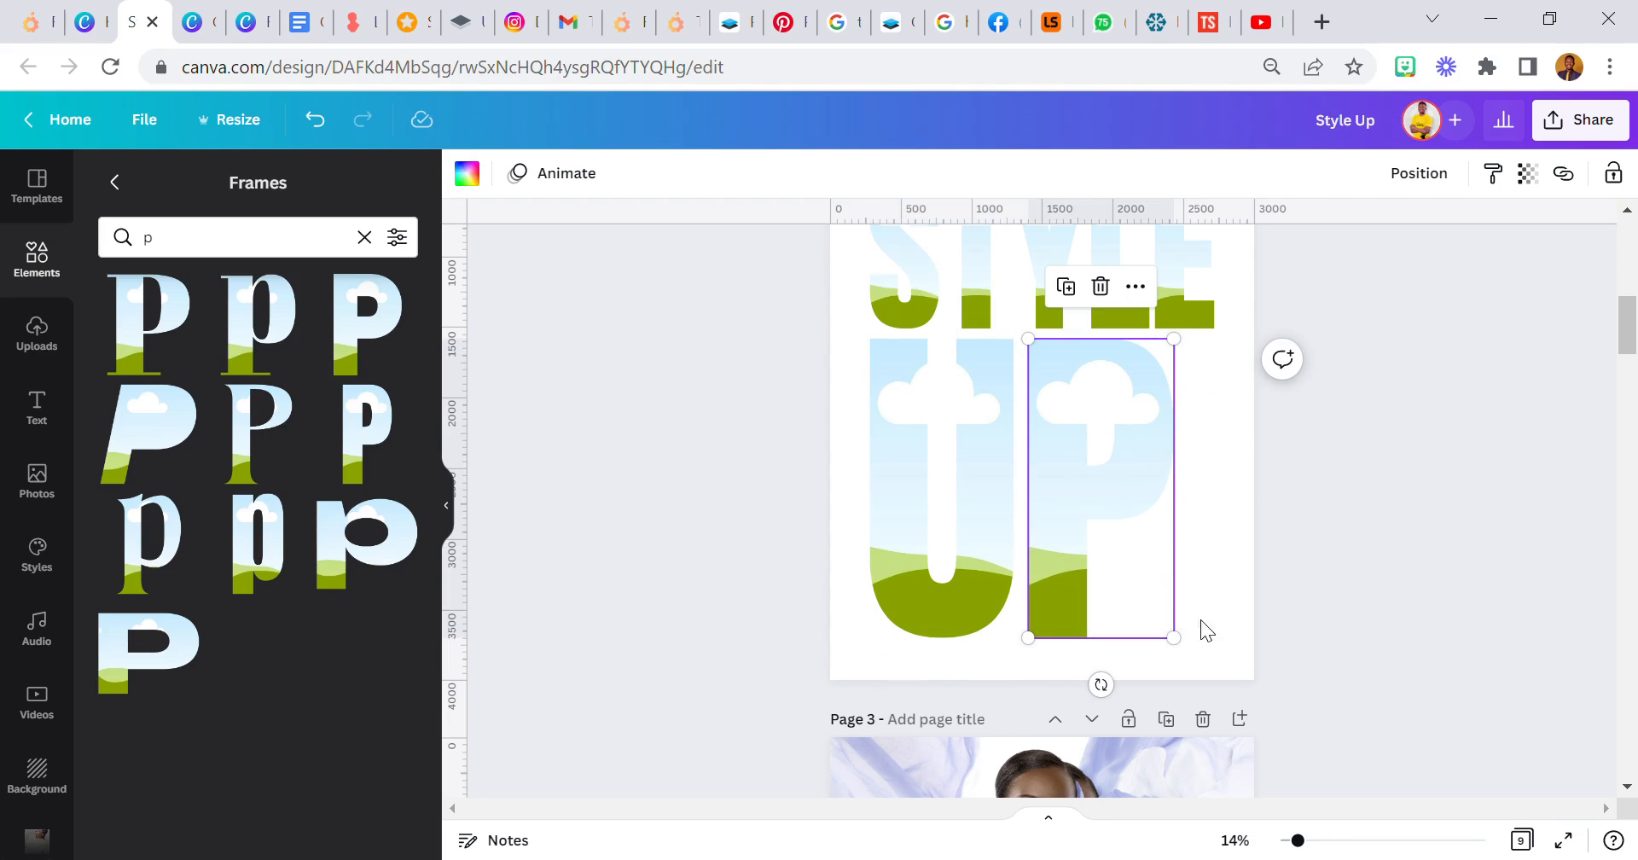
# - Scale the U and P frames together to about 2,420 × 2,381 so that UP spans the width of STYLE
pyautogui.click(870, 524)
pyautogui.keyDown('shift'); pyautogui.click(1111, 561); pyautogui.keyUp('shift')
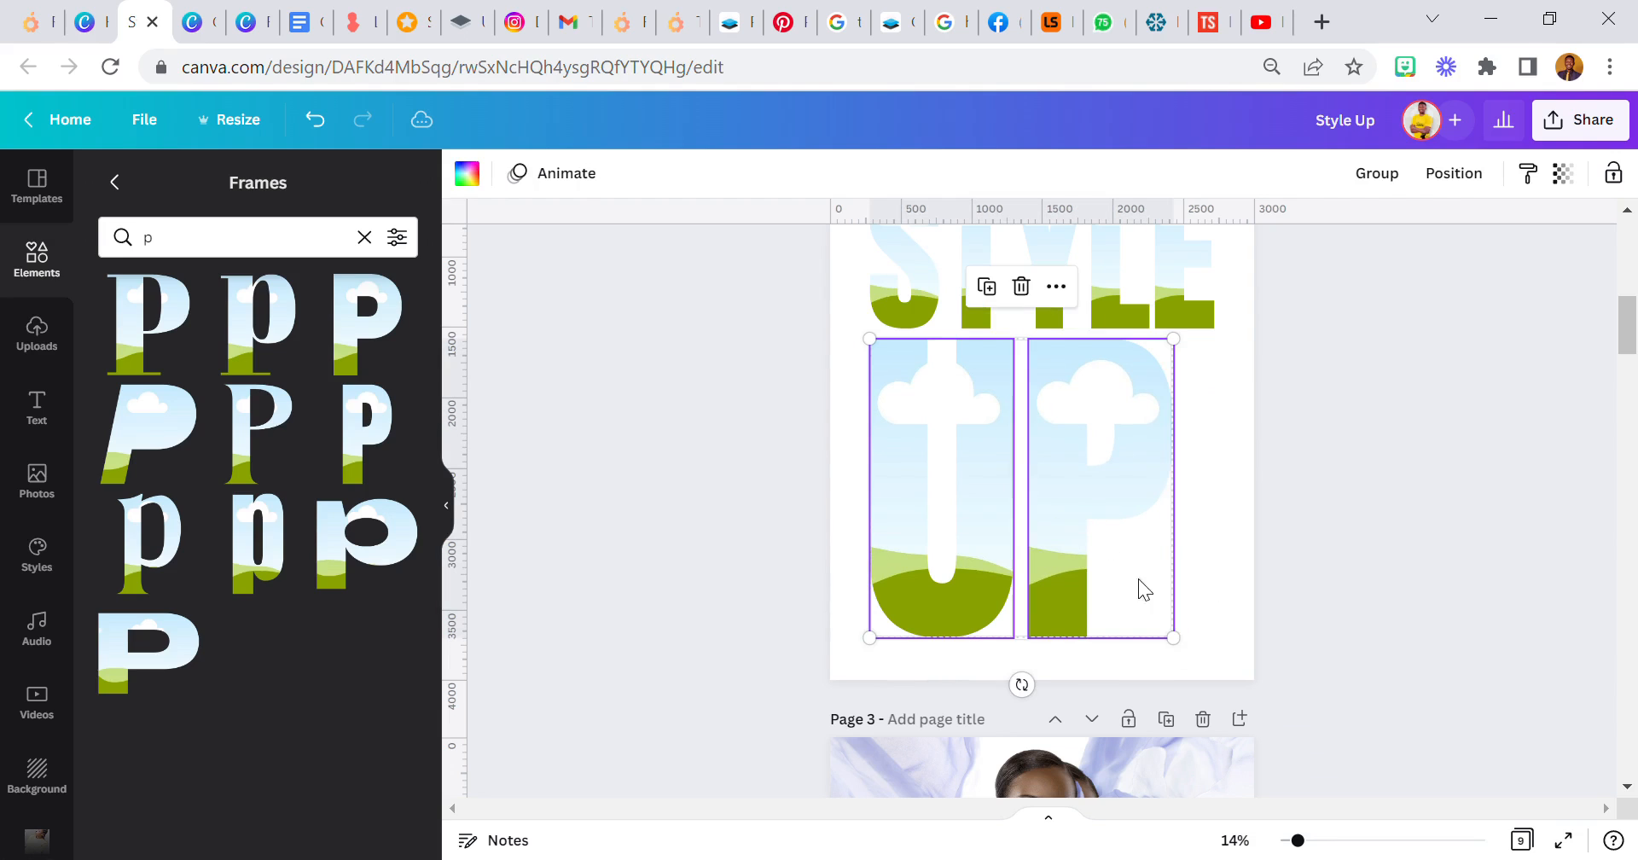
pyautogui.moveTo(1174, 637); pyautogui.dragTo(1214, 675)
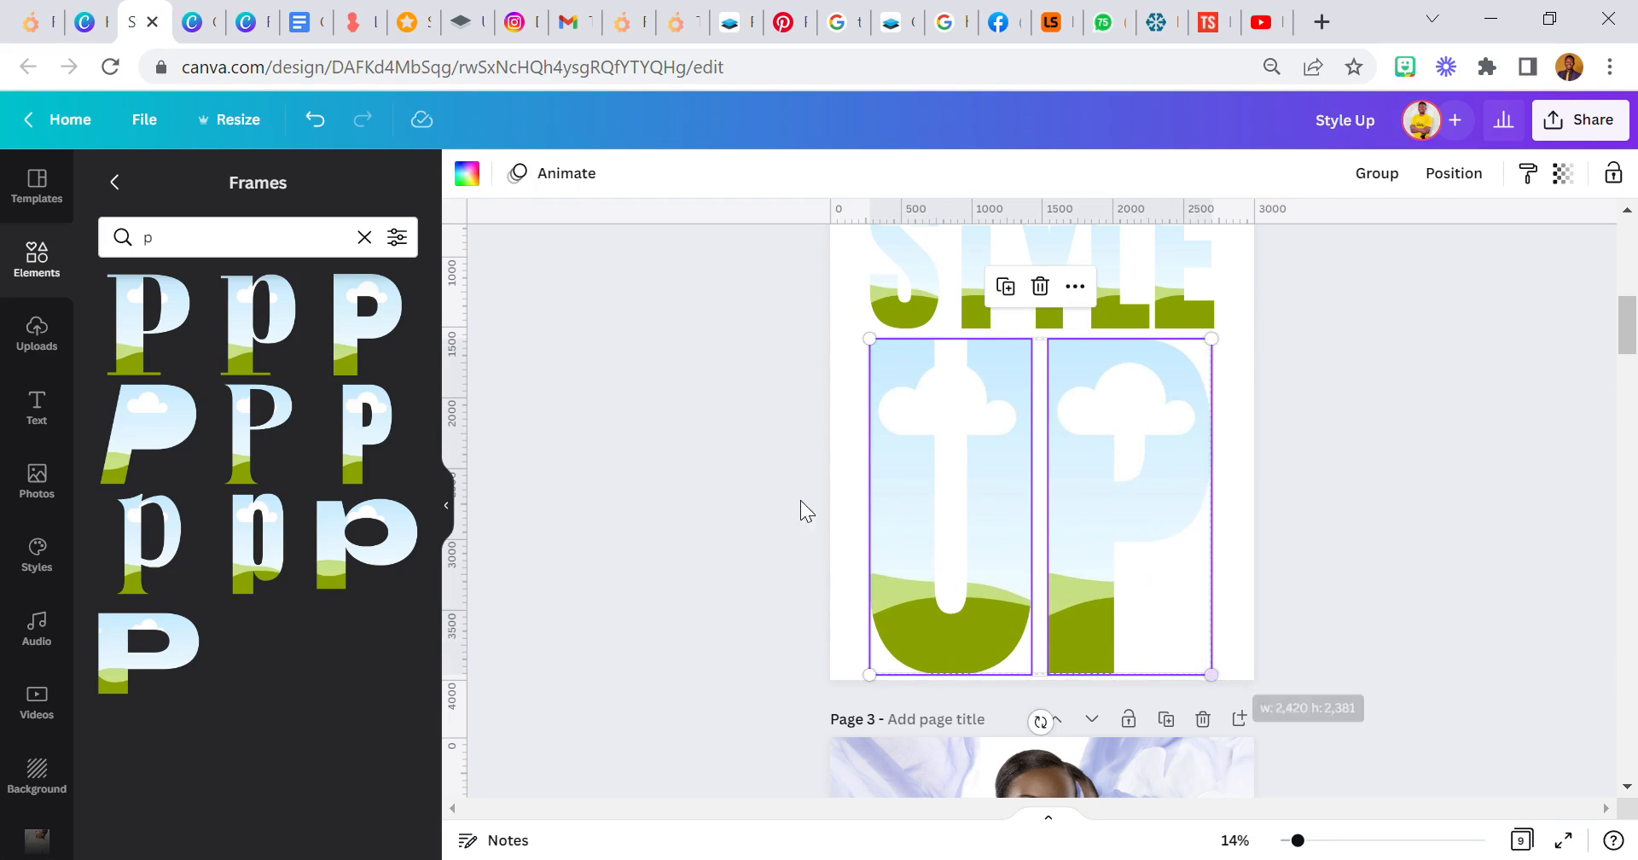
pyautogui.click(703, 449)
# - Scale all the STYLE and UP letter frames down together and centre the title on the page
pyautogui.click(1238, 839)
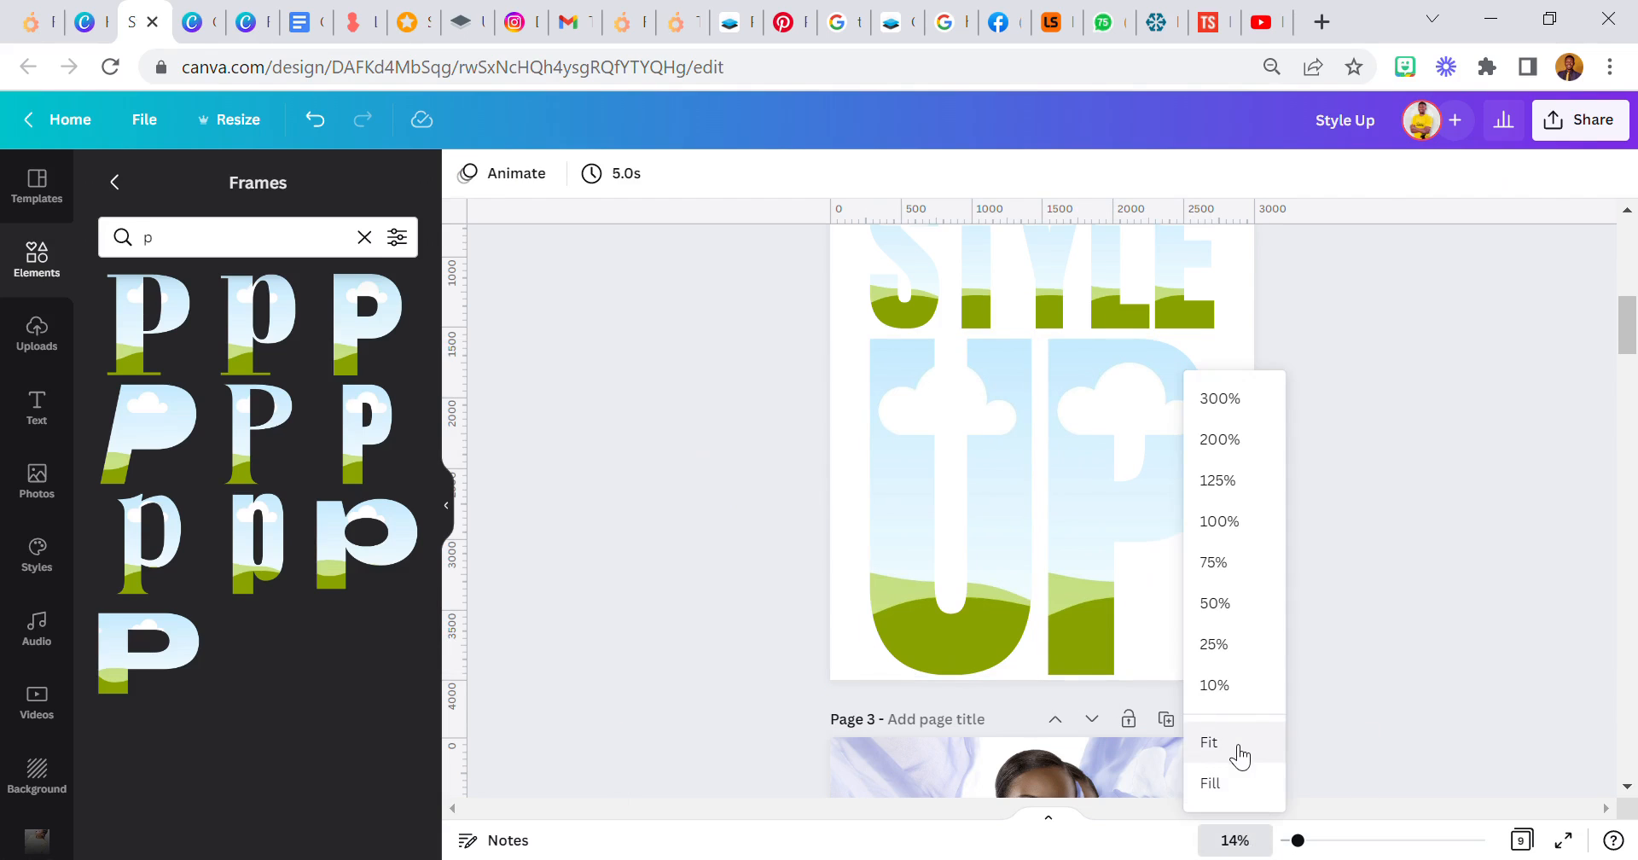
pyautogui.click(1233, 739)
pyautogui.scroll(2, 978, 582)
pyautogui.moveTo(848, 391); pyautogui.dragTo(1151, 695)
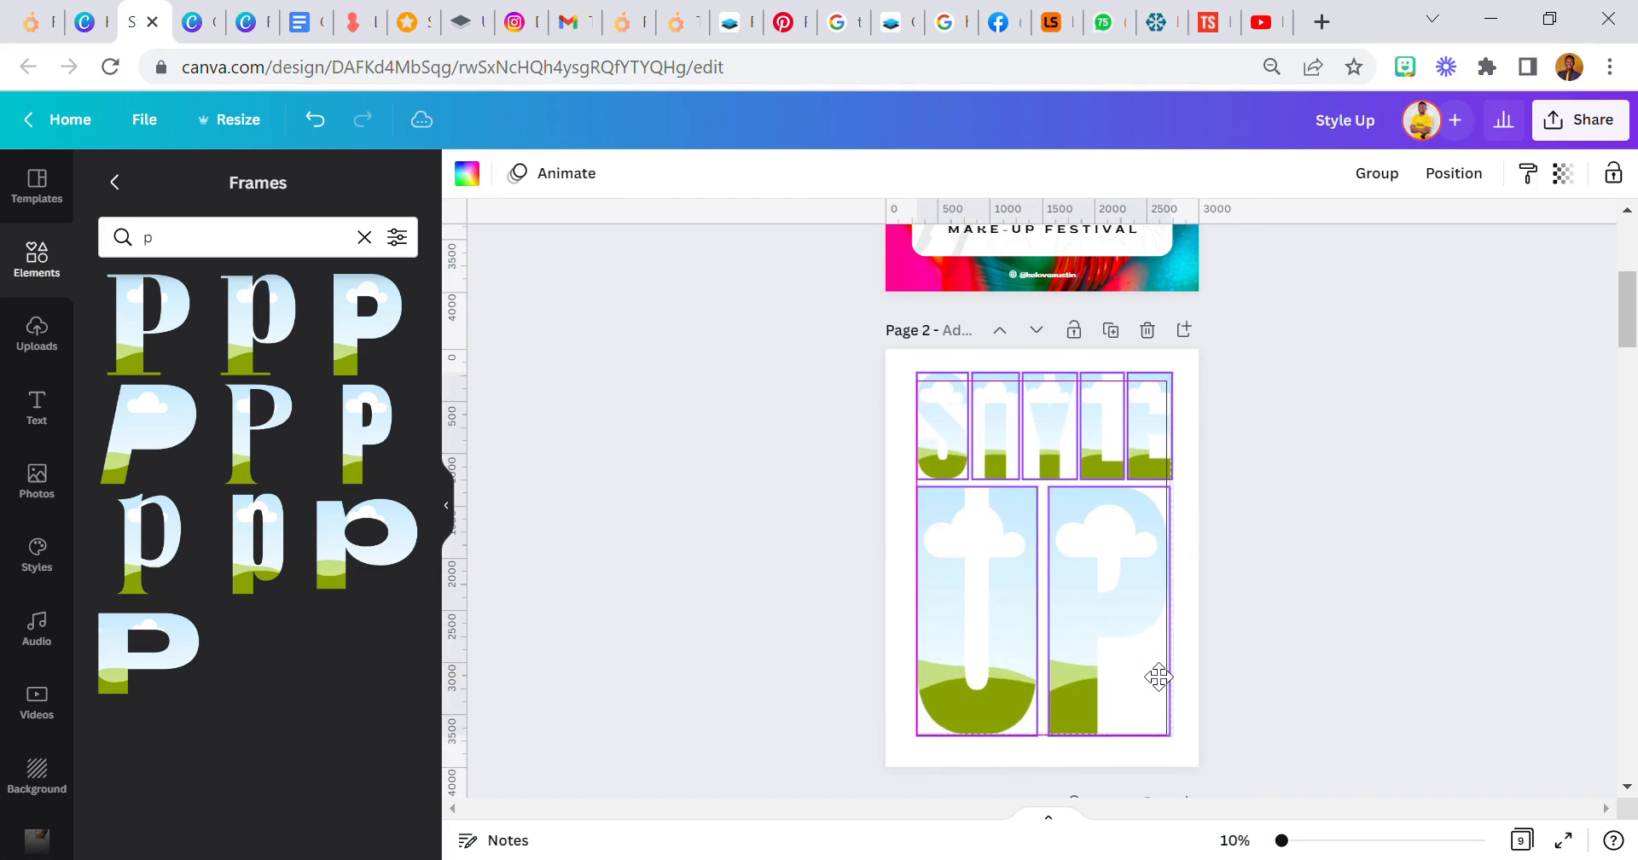
pyautogui.moveTo(1171, 735); pyautogui.dragTo(1144, 713)
pyautogui.moveTo(1099, 623); pyautogui.dragTo(1110, 645)
pyautogui.click(821, 581)
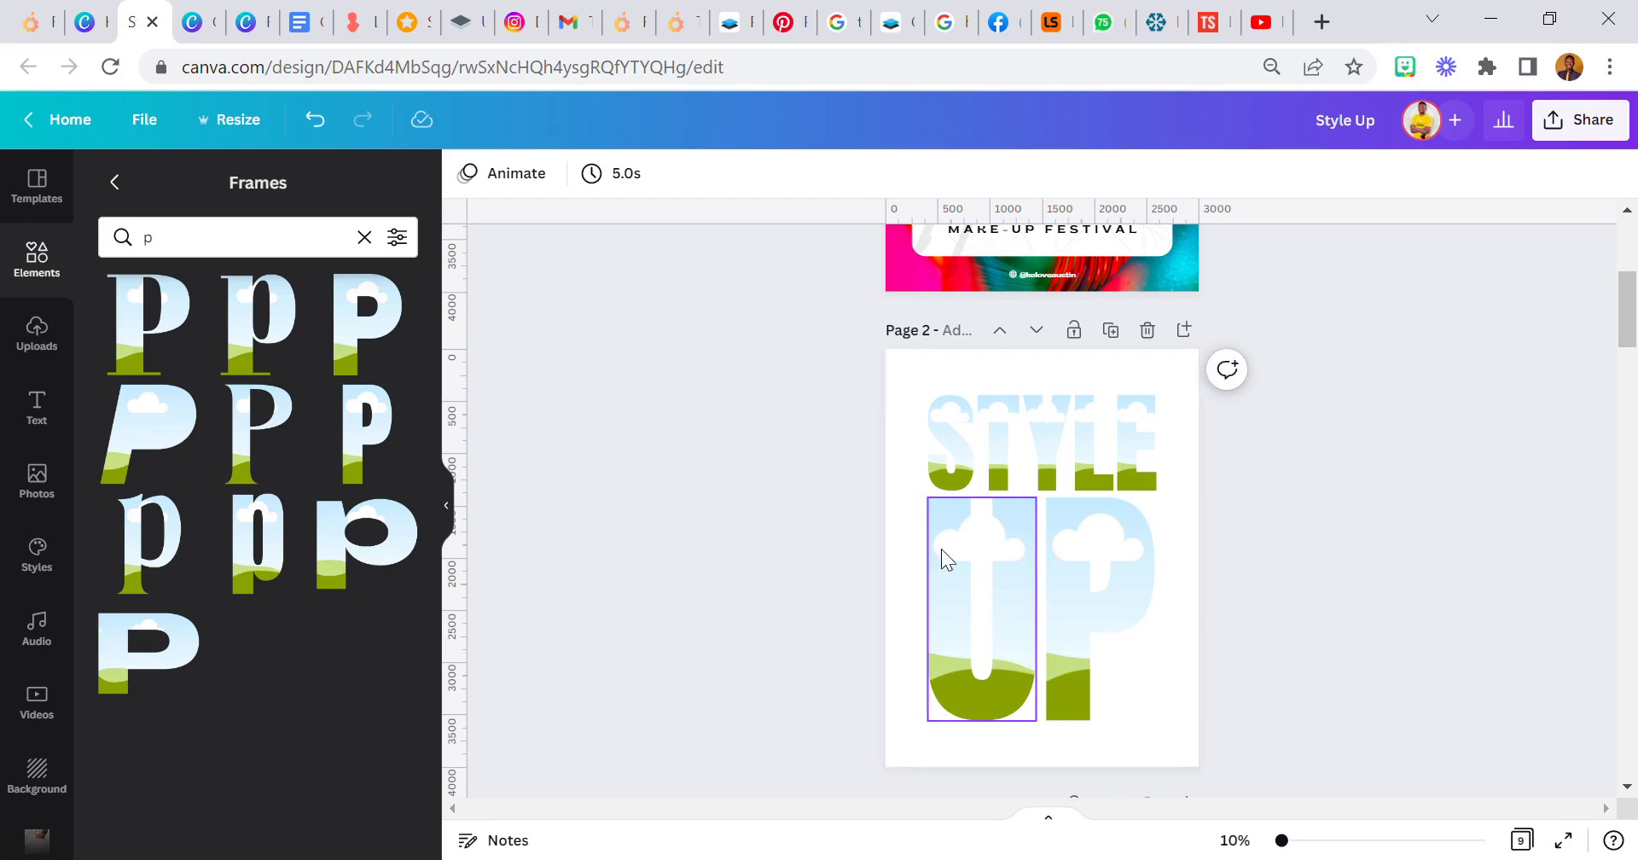
# - Move the U and P frames down slightly together to widen the gap beneath STYLE
pyautogui.moveTo(919, 516); pyautogui.dragTo(1093, 628)
pyautogui.scroll(3, 1080, 606)
pyautogui.scroll(-3, 1077, 602)
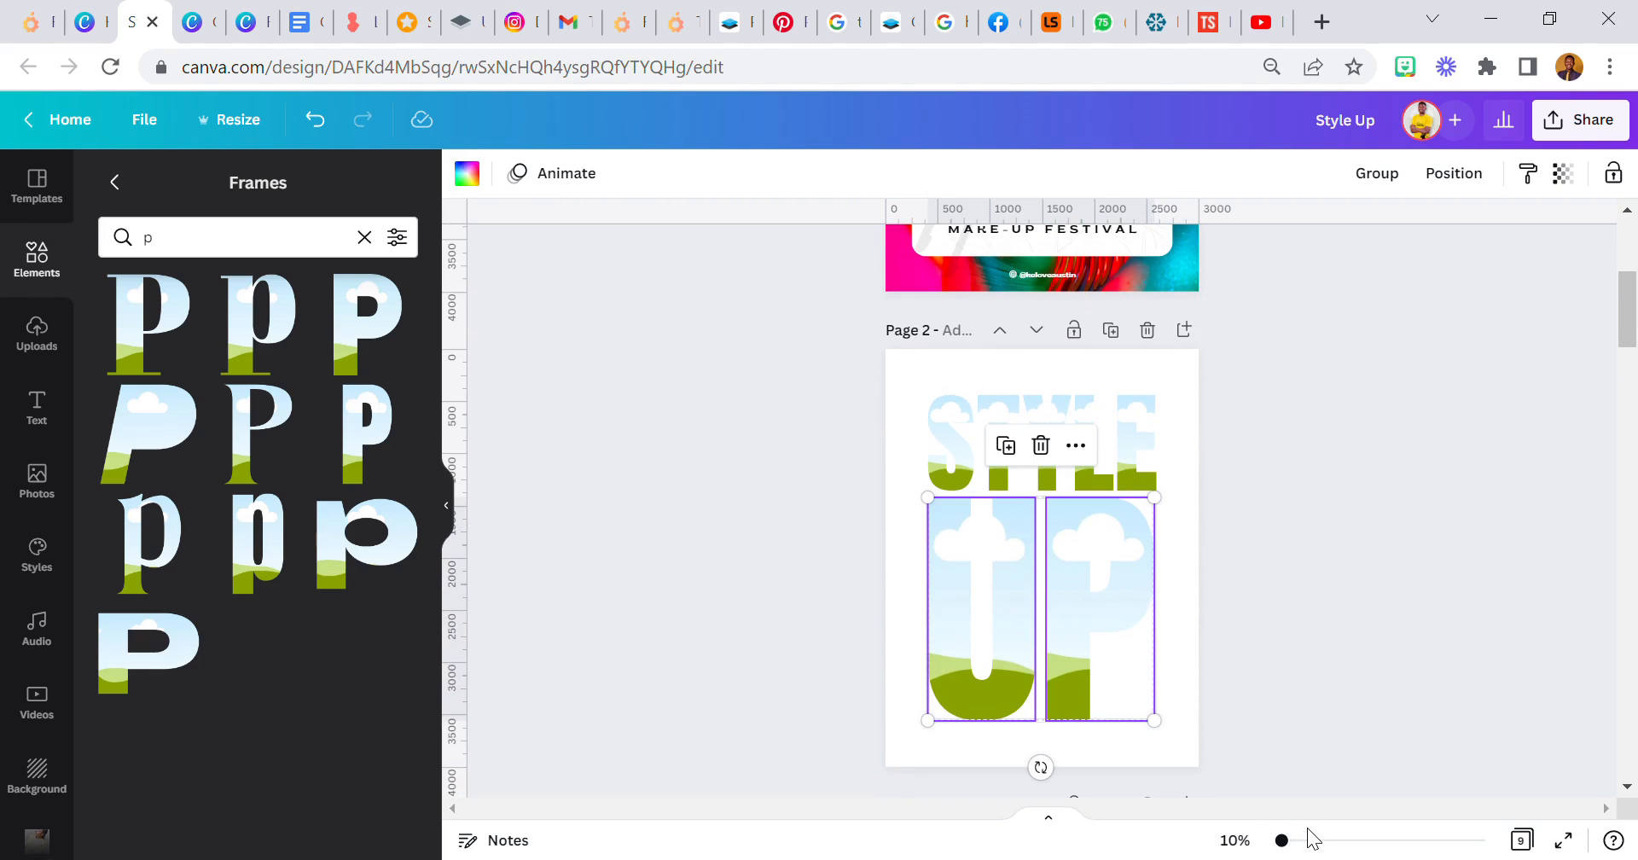
pyautogui.click(1309, 841)
pyautogui.moveTo(1092, 615); pyautogui.dragTo(1115, 639)
pyautogui.click(1235, 841)
pyautogui.click(1235, 746)
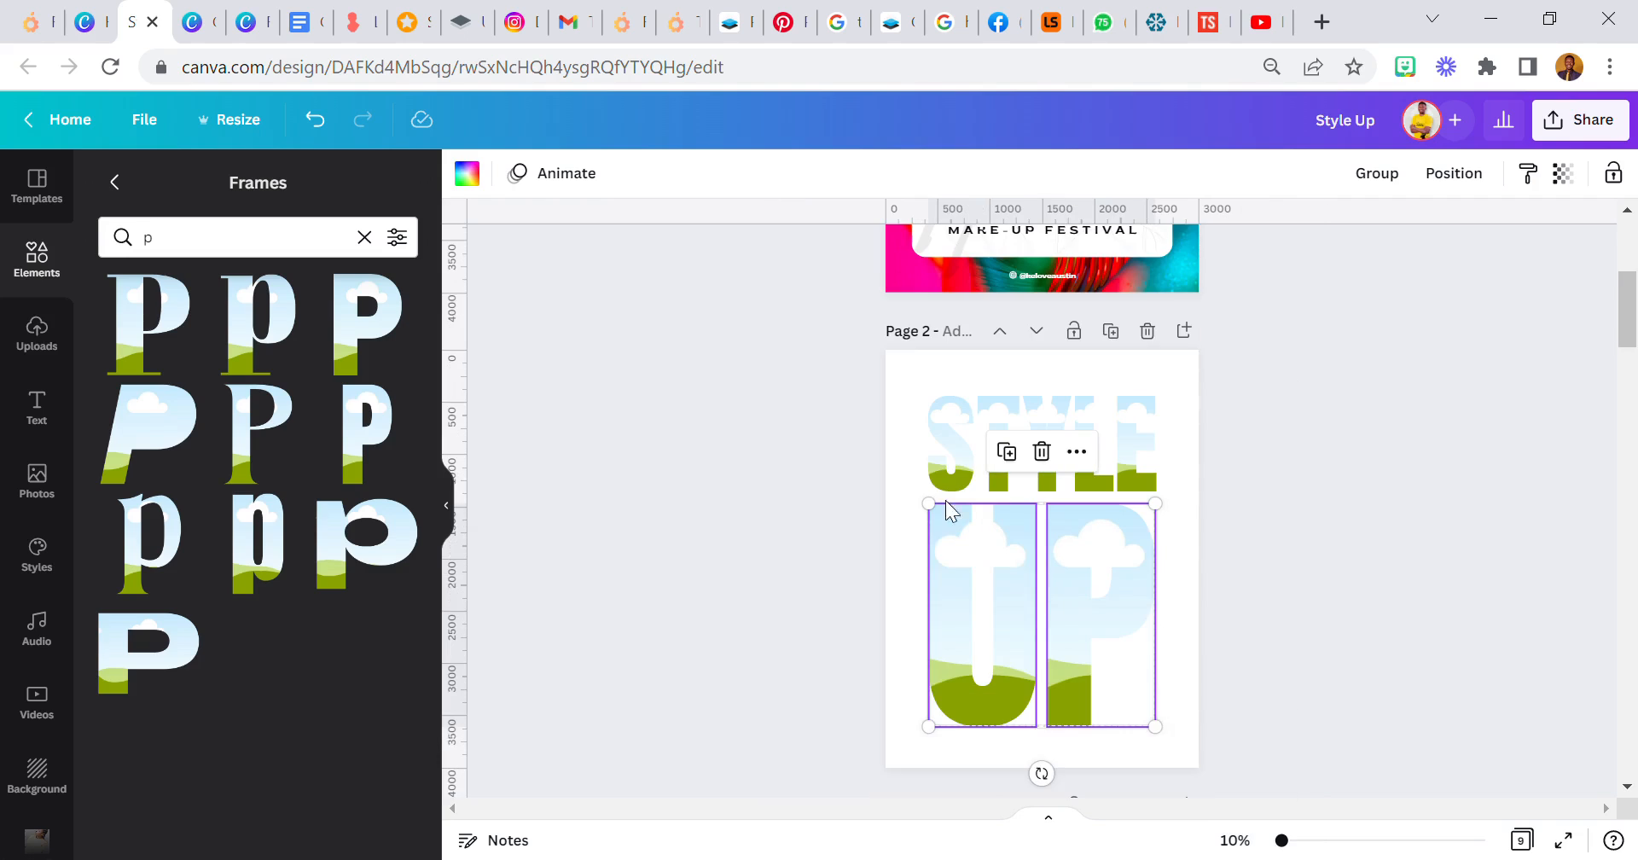
pyautogui.click(895, 485)
# - Move all the letter frames up slightly together to balance the whole title vertically on the page
pyautogui.scroll(-2, 894, 485)
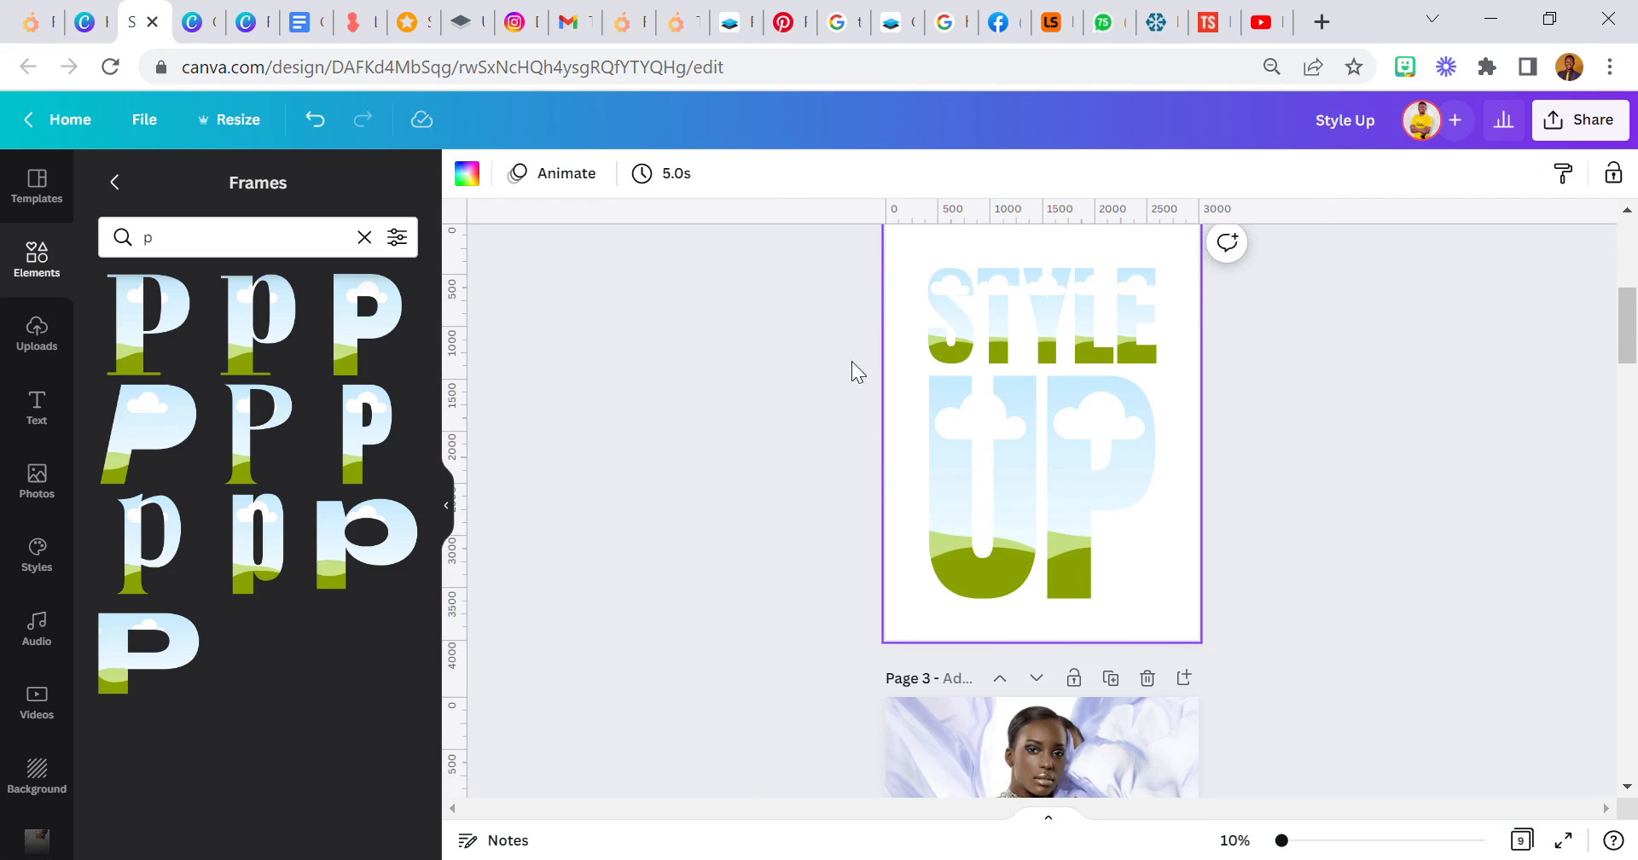
pyautogui.moveTo(893, 261); pyautogui.dragTo(1133, 559)
pyautogui.click(744, 484)
# - Open the full set of recently used photos and add the colourful make-up portrait to the page
pyautogui.click(38, 480)
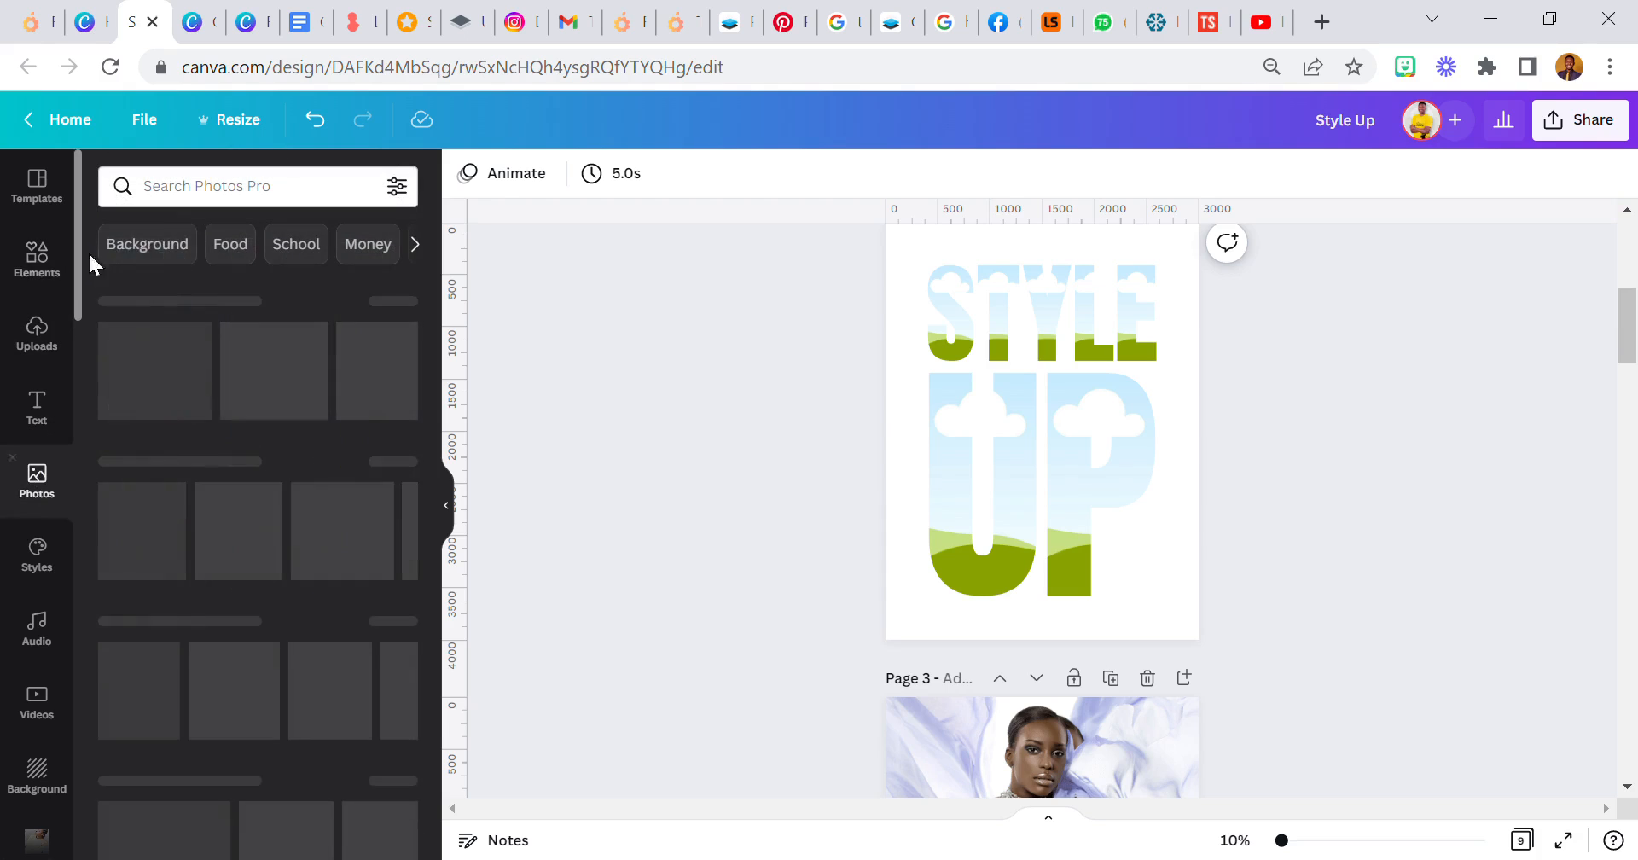
pyautogui.click(179, 205)
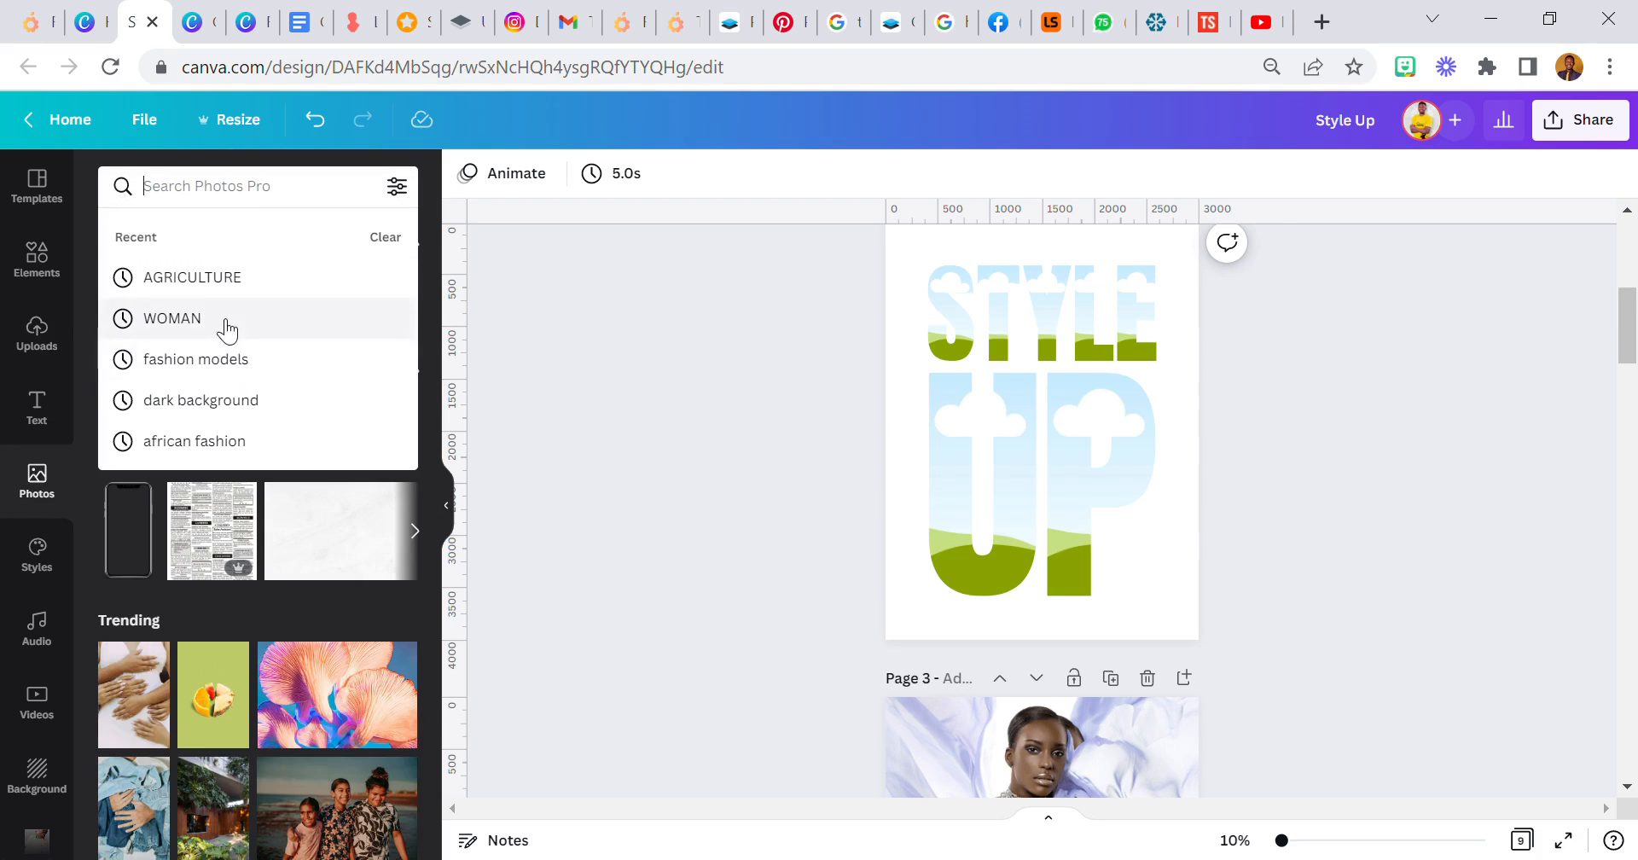
pyautogui.click(525, 430)
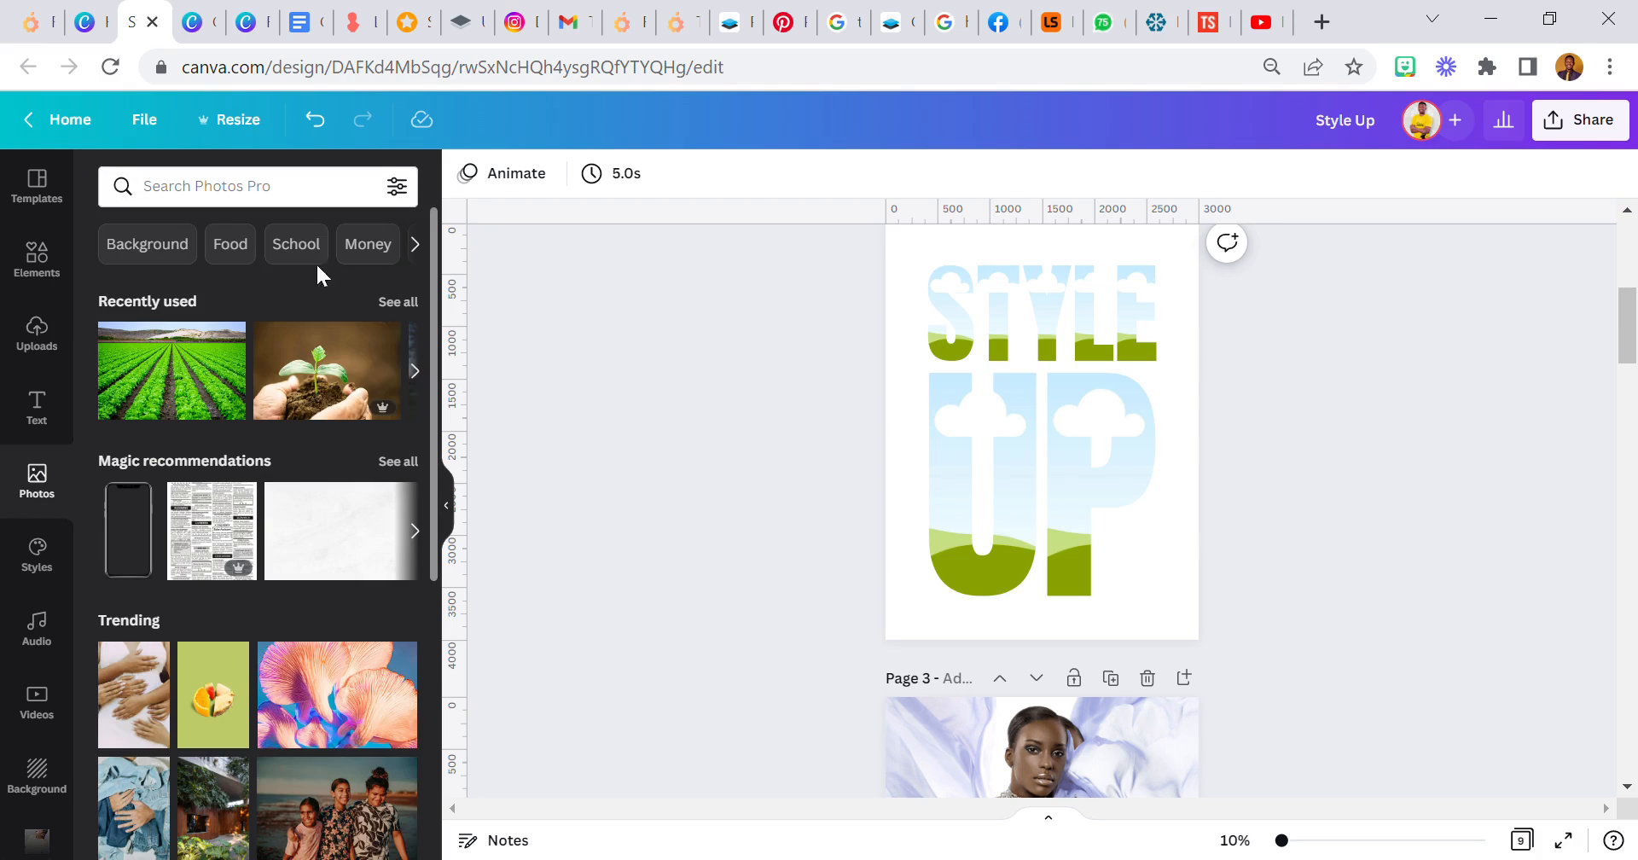
pyautogui.click(408, 304)
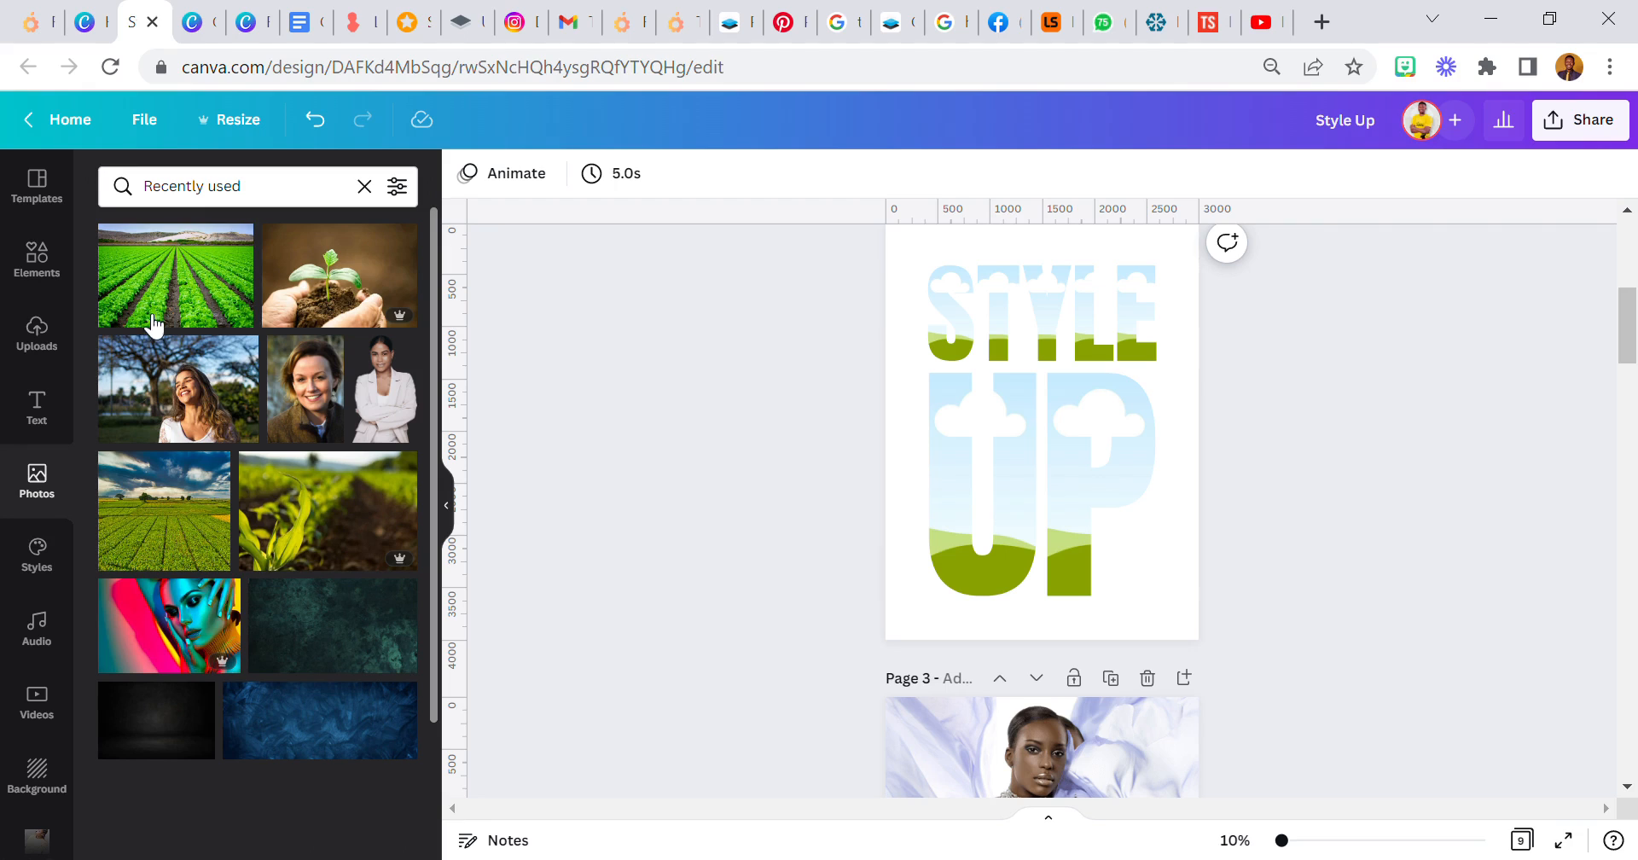
pyautogui.click(185, 630)
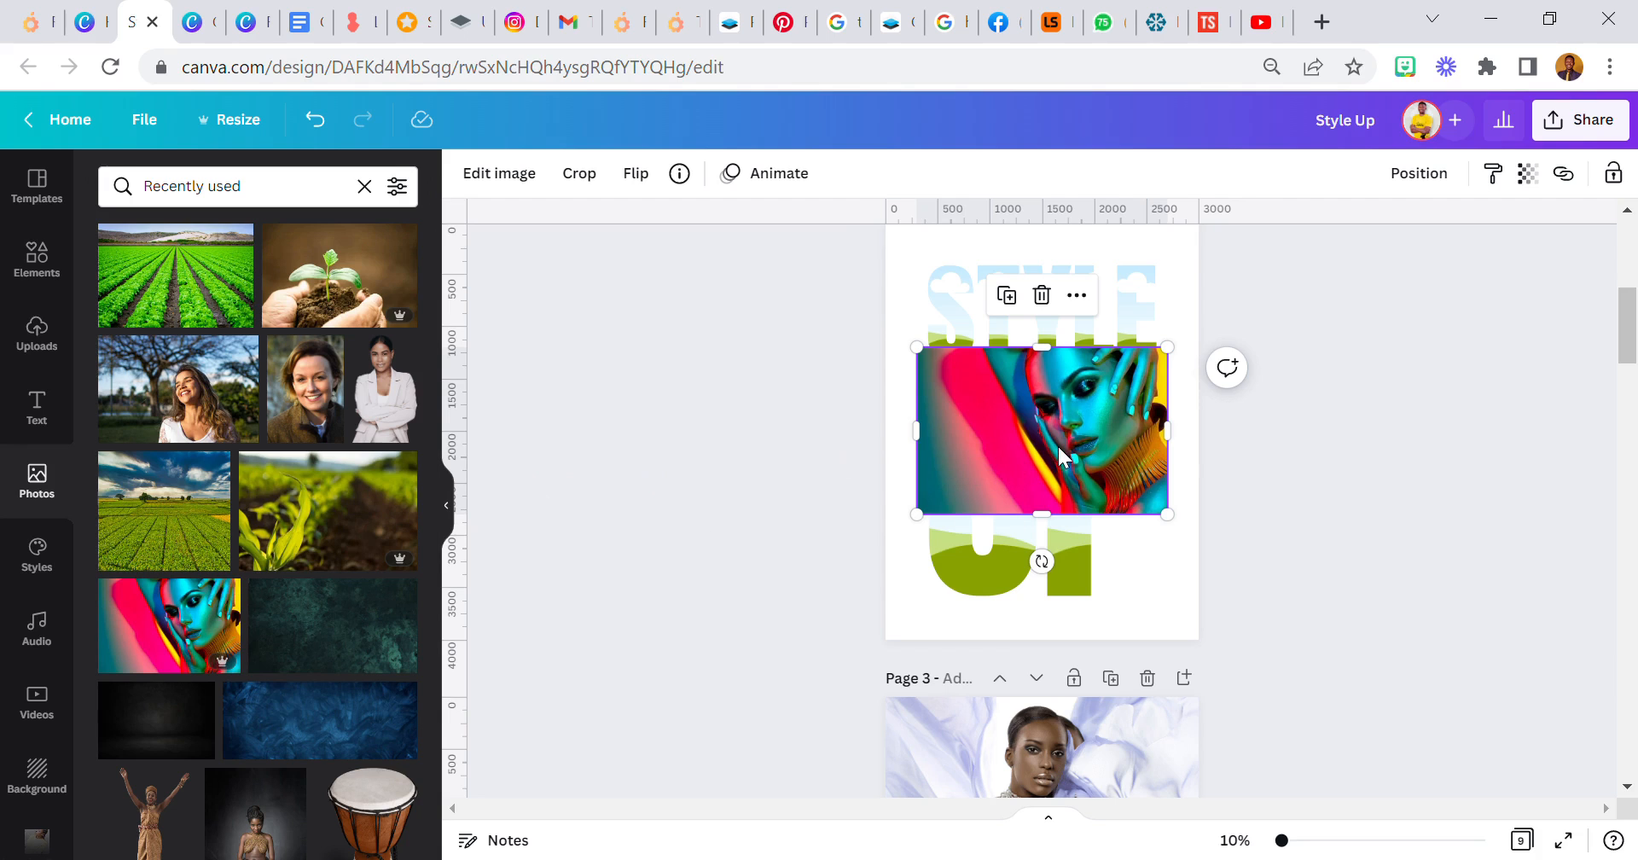
# - Try the portrait photo at the page's lower-right corner and higher up along its right edge
pyautogui.moveTo(1111, 471); pyautogui.dragTo(1140, 588)
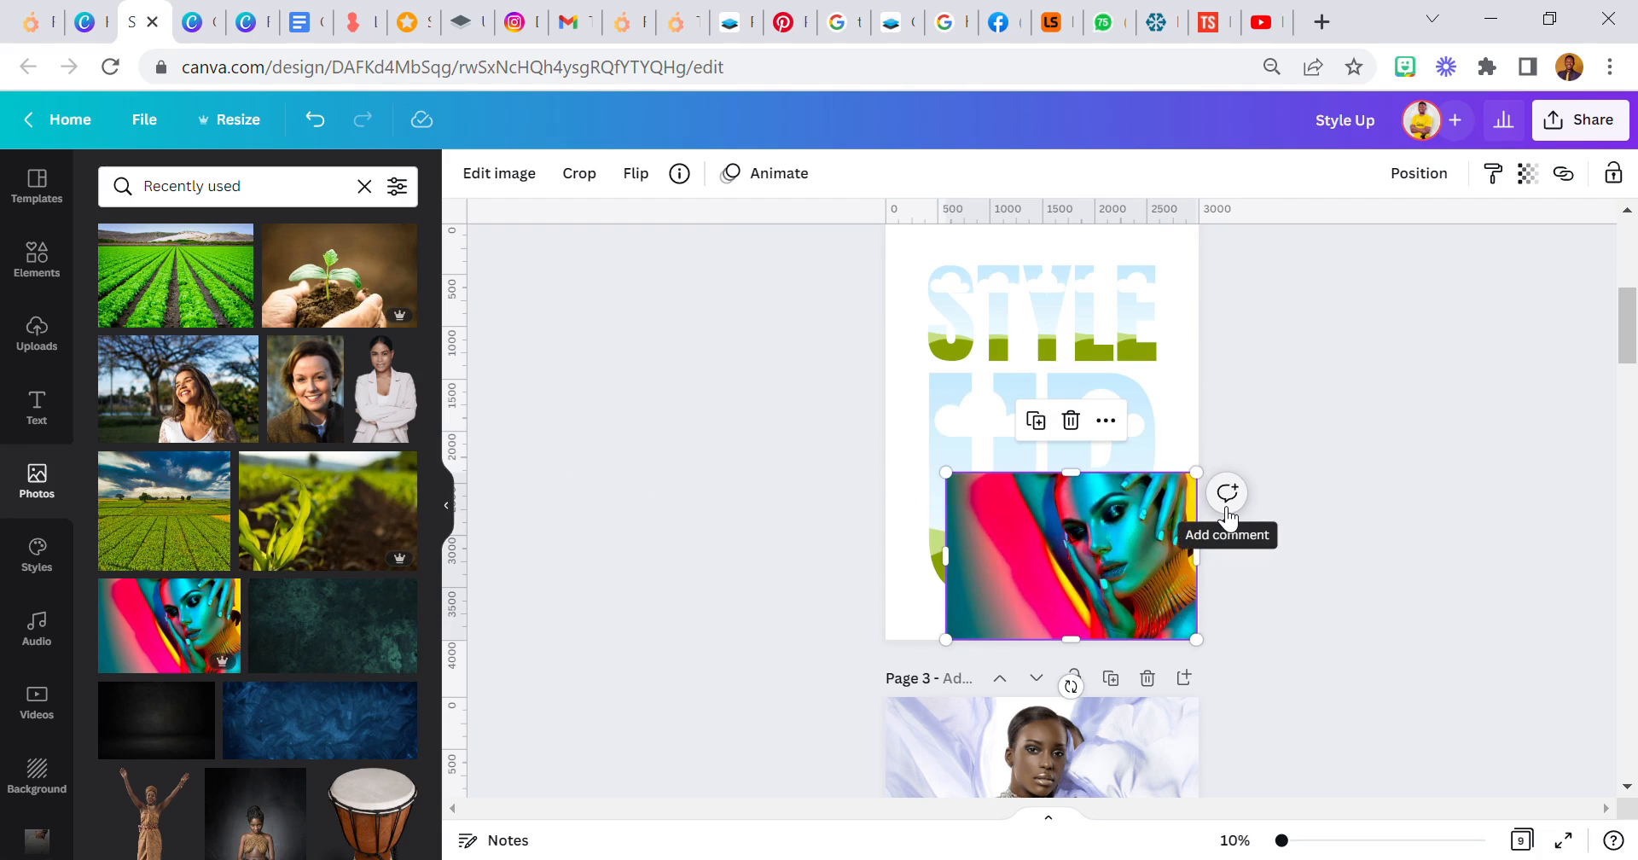
pyautogui.click(1175, 452)
pyautogui.moveTo(1176, 521); pyautogui.dragTo(1180, 411)
pyautogui.click(858, 407)
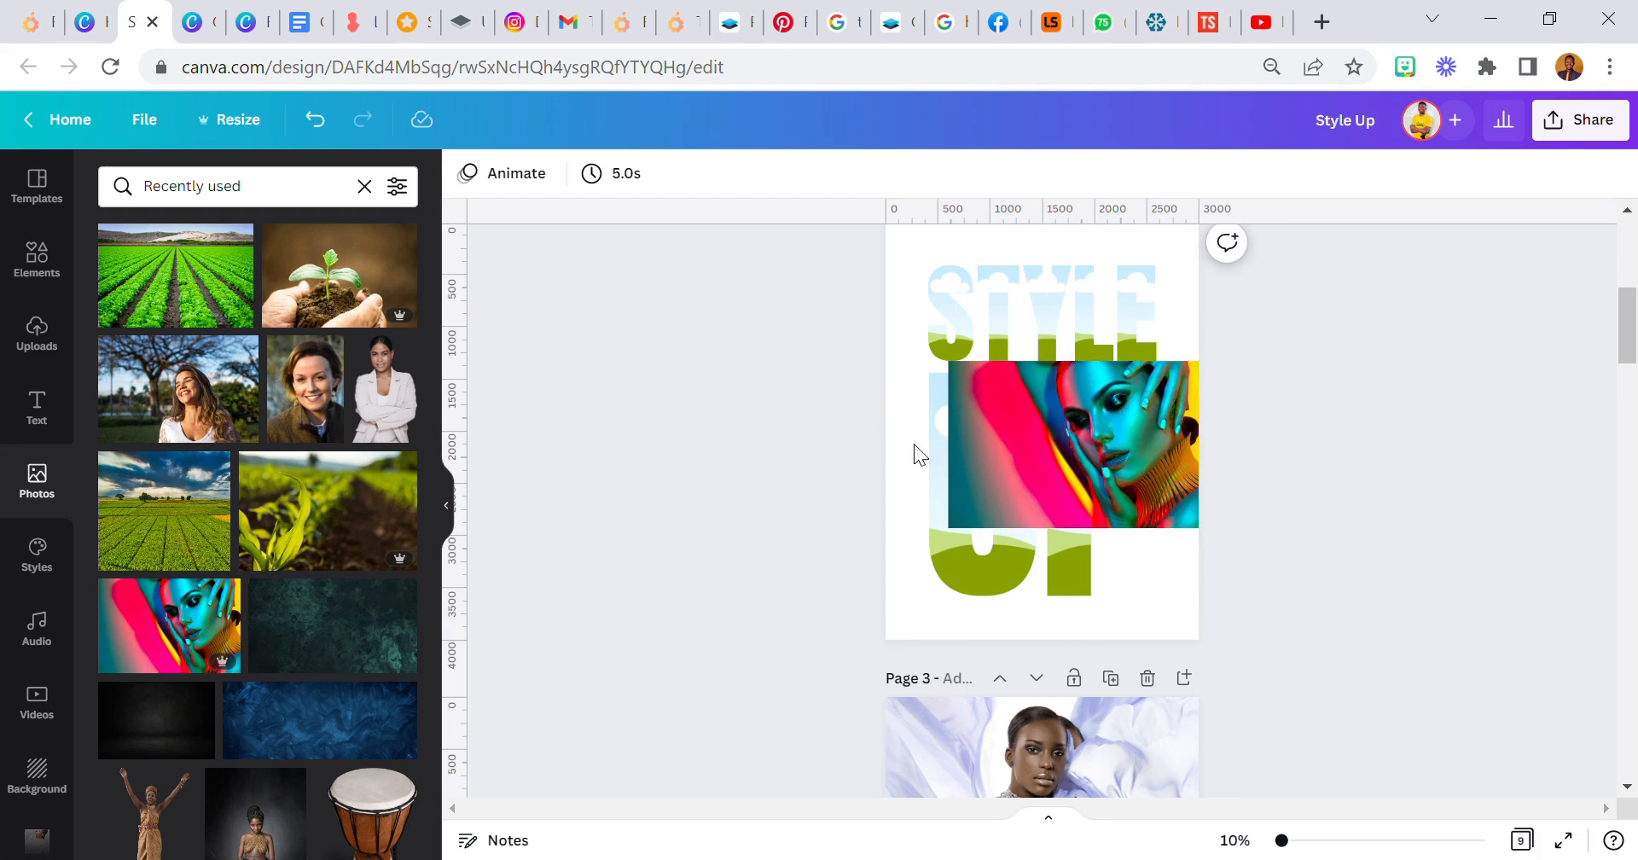
# - Fill the E frame of STYLE with the colourful make-up portrait
pyautogui.moveTo(1125, 467); pyautogui.dragTo(1116, 352)
pyautogui.moveTo(209, 627); pyautogui.dragTo(414, 576)
pyautogui.moveTo(1130, 357); pyautogui.dragTo(1131, 357)
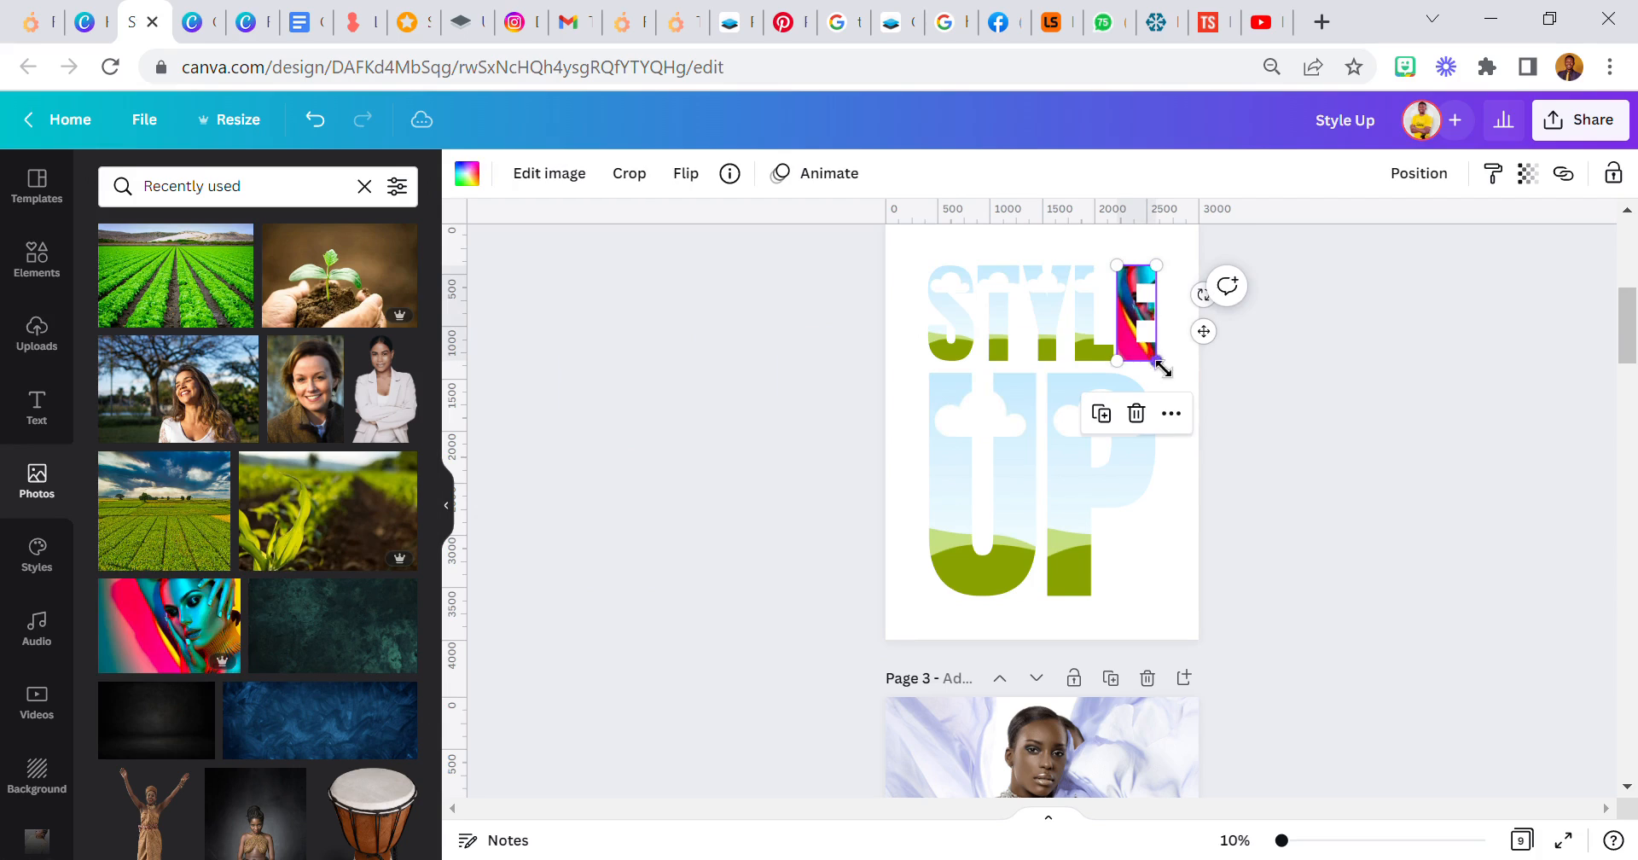
# - Align the photo inside the E with the page's right edge and enlarge it down to the base of UP
pyautogui.doubleClick(1135, 345)
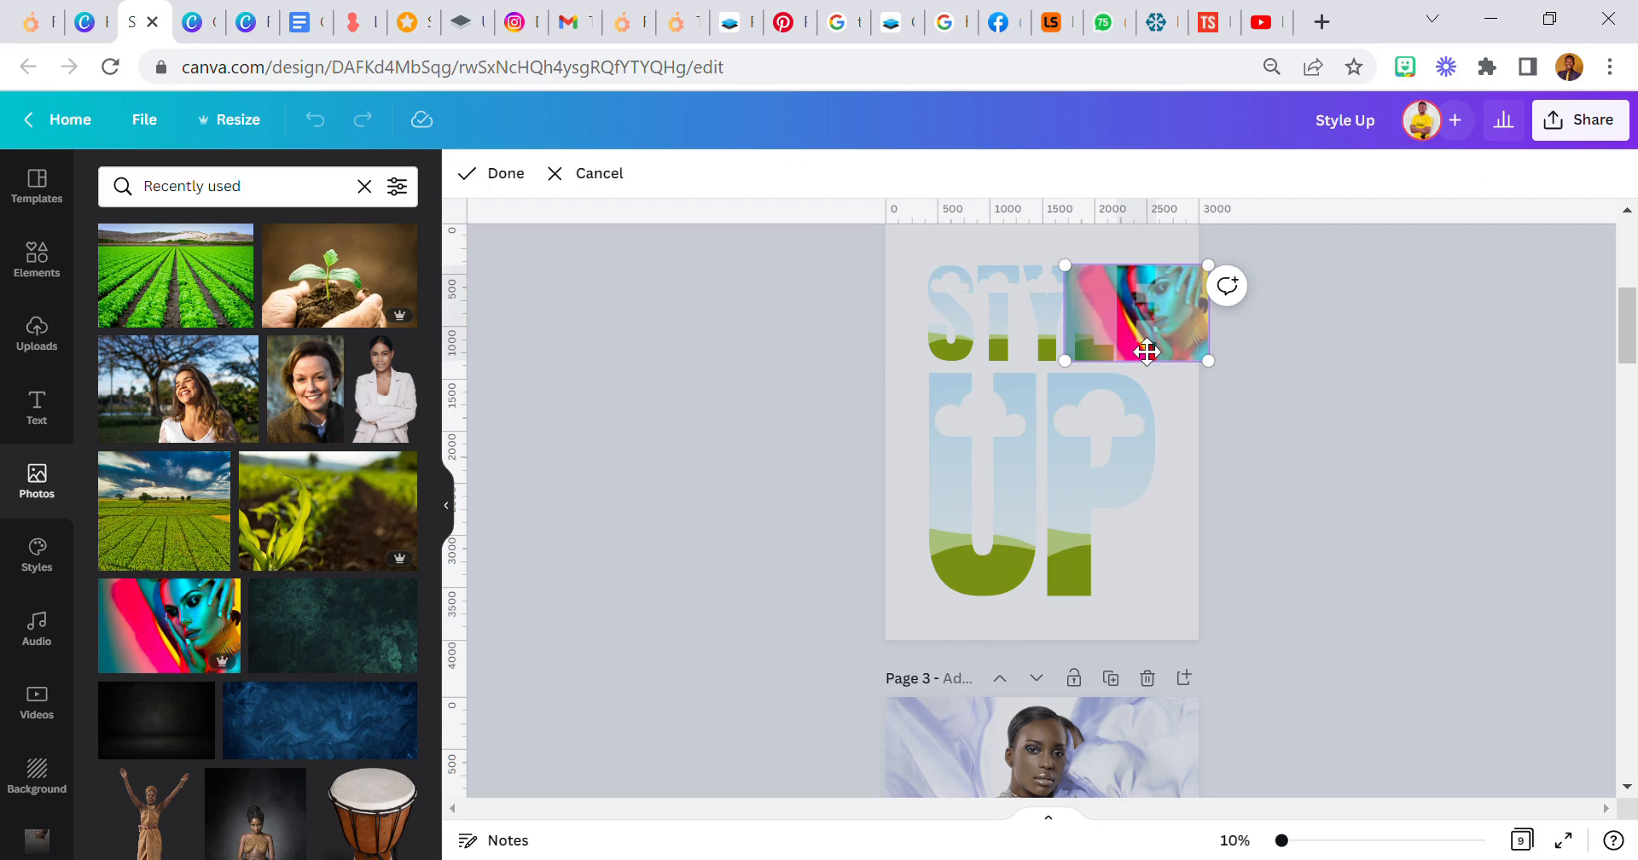
pyautogui.moveTo(1104, 369)
pyautogui.mouseDown()
pyautogui.moveTo(1057, 369)
pyautogui.moveTo(1091, 372)
pyautogui.mouseUp()
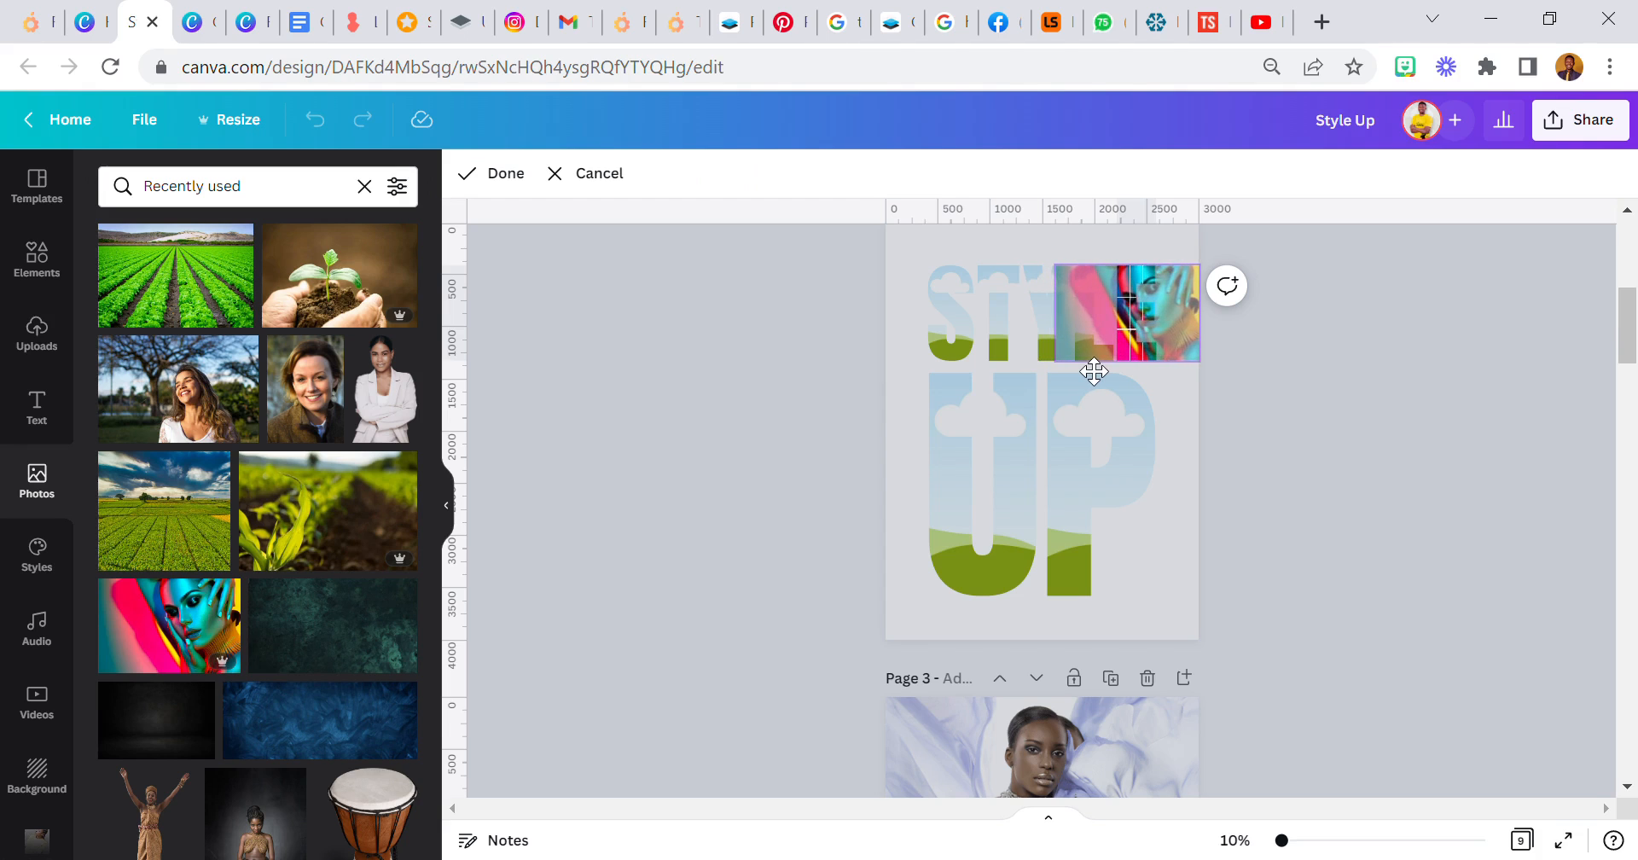
pyautogui.moveTo(1055, 364); pyautogui.dragTo(733, 633)
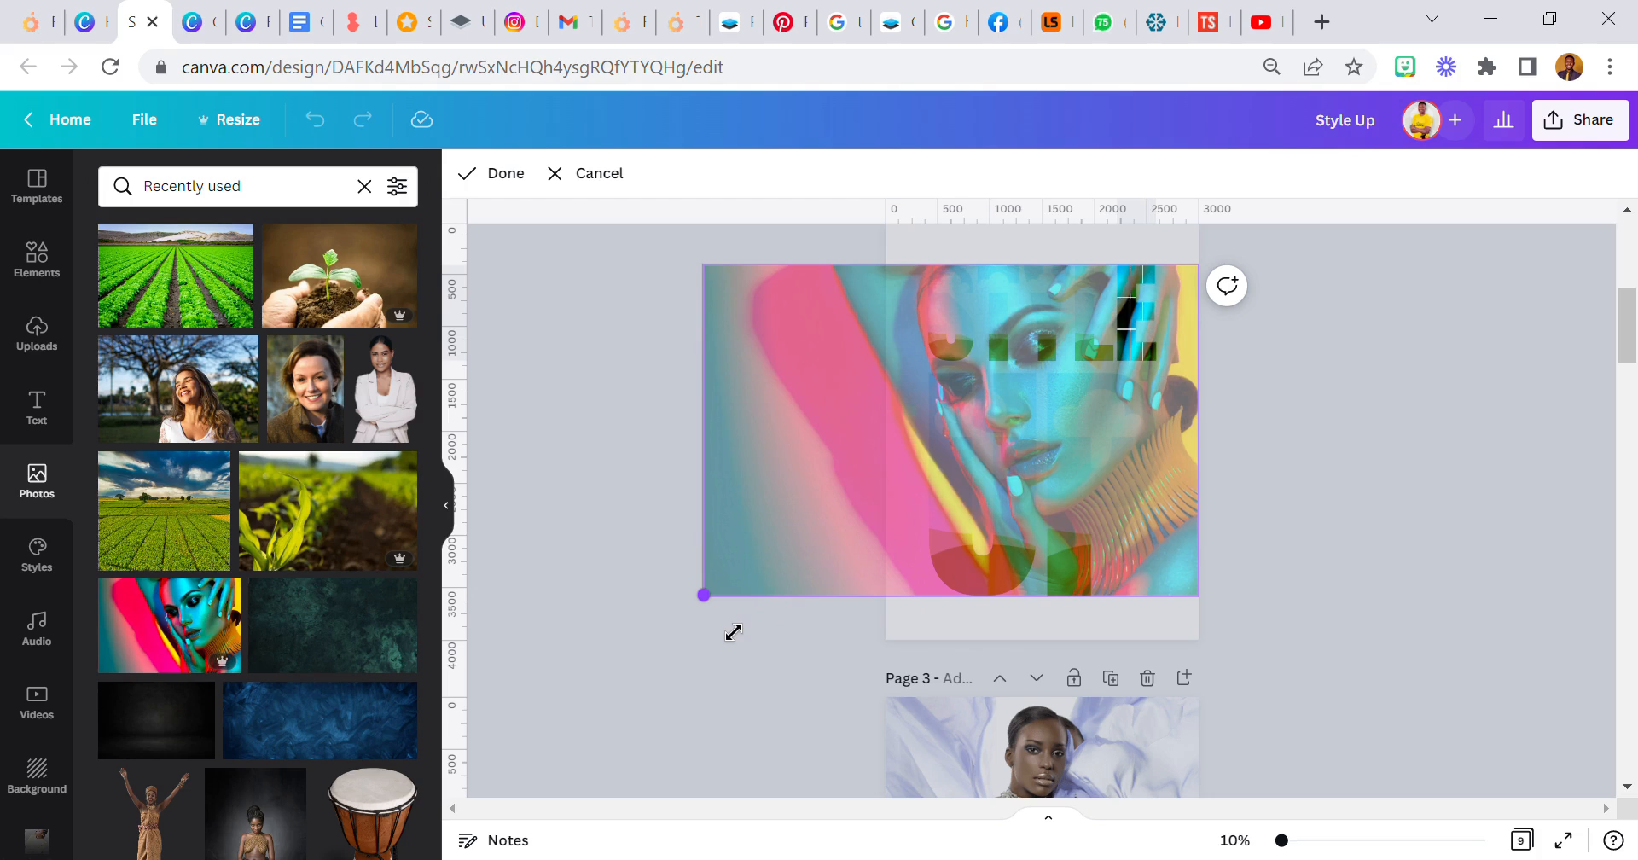
pyautogui.click(633, 490)
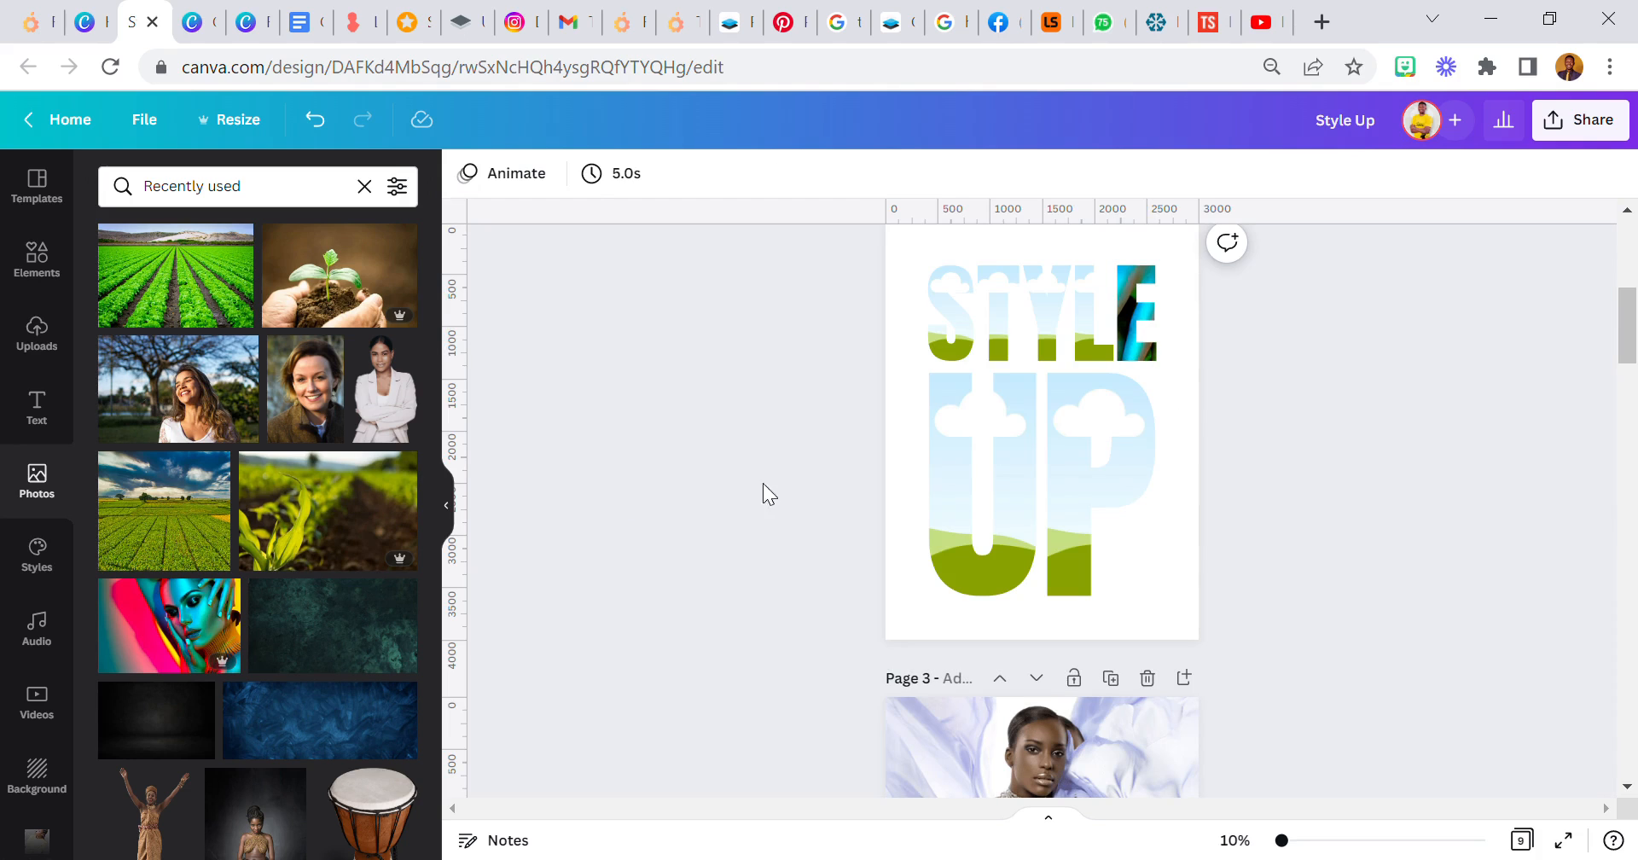
# - Fill the L frame with the same portrait, align it with the page's right edge and enlarge it to the base of UP
pyautogui.moveTo(158, 636); pyautogui.dragTo(1142, 342)
pyautogui.doubleClick(1097, 329)
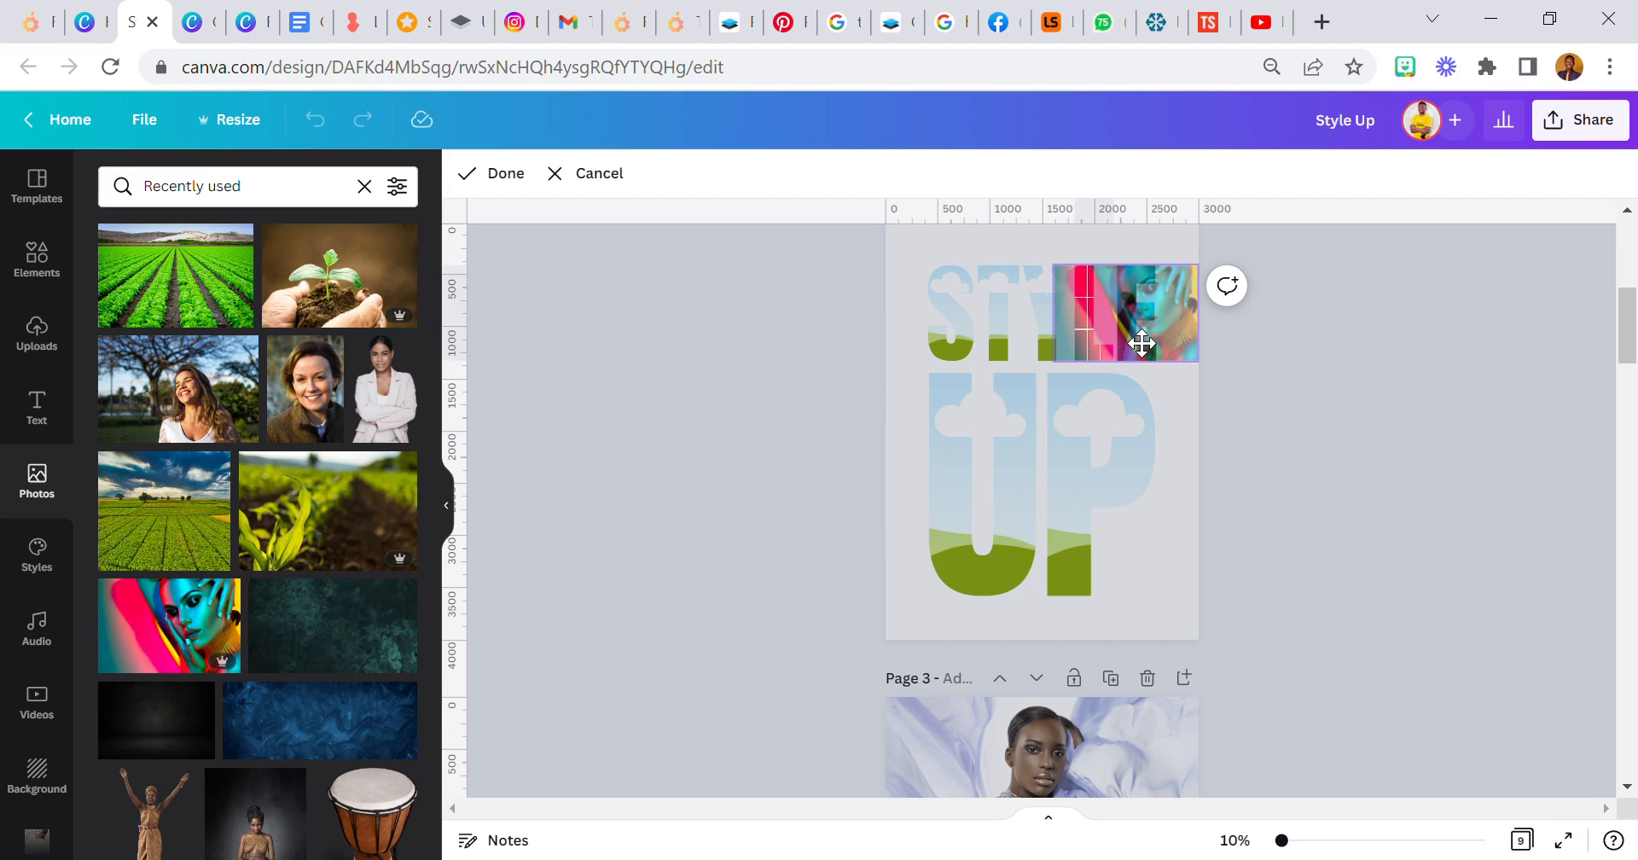
pyautogui.moveTo(1142, 342); pyautogui.dragTo(1142, 343)
pyautogui.moveTo(1066, 387); pyautogui.dragTo(733, 650)
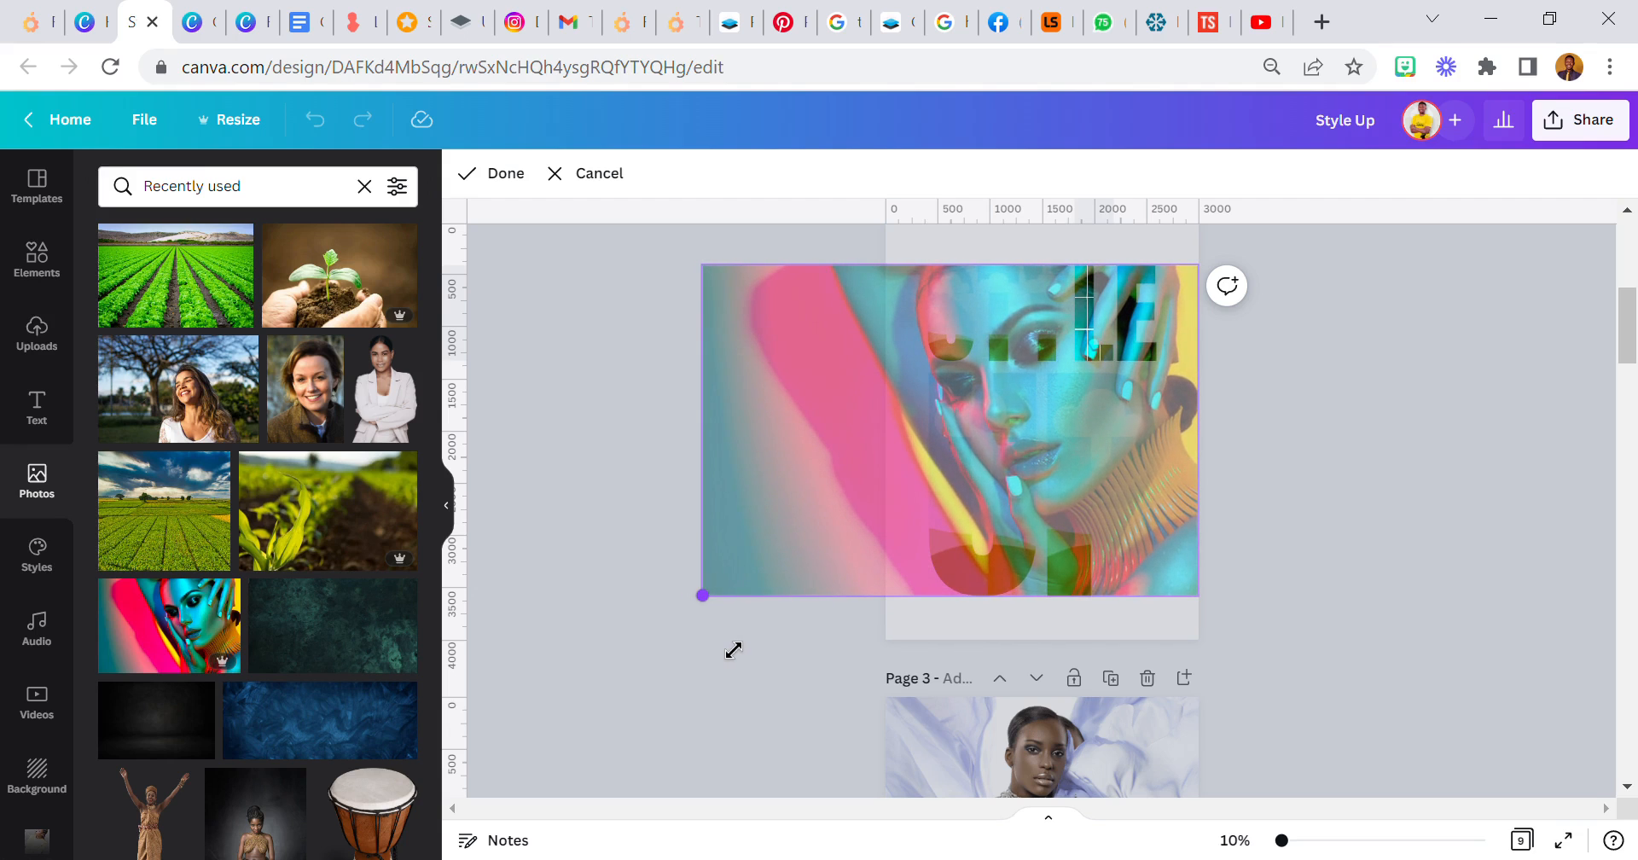
pyautogui.click(628, 562)
pyautogui.click(809, 515)
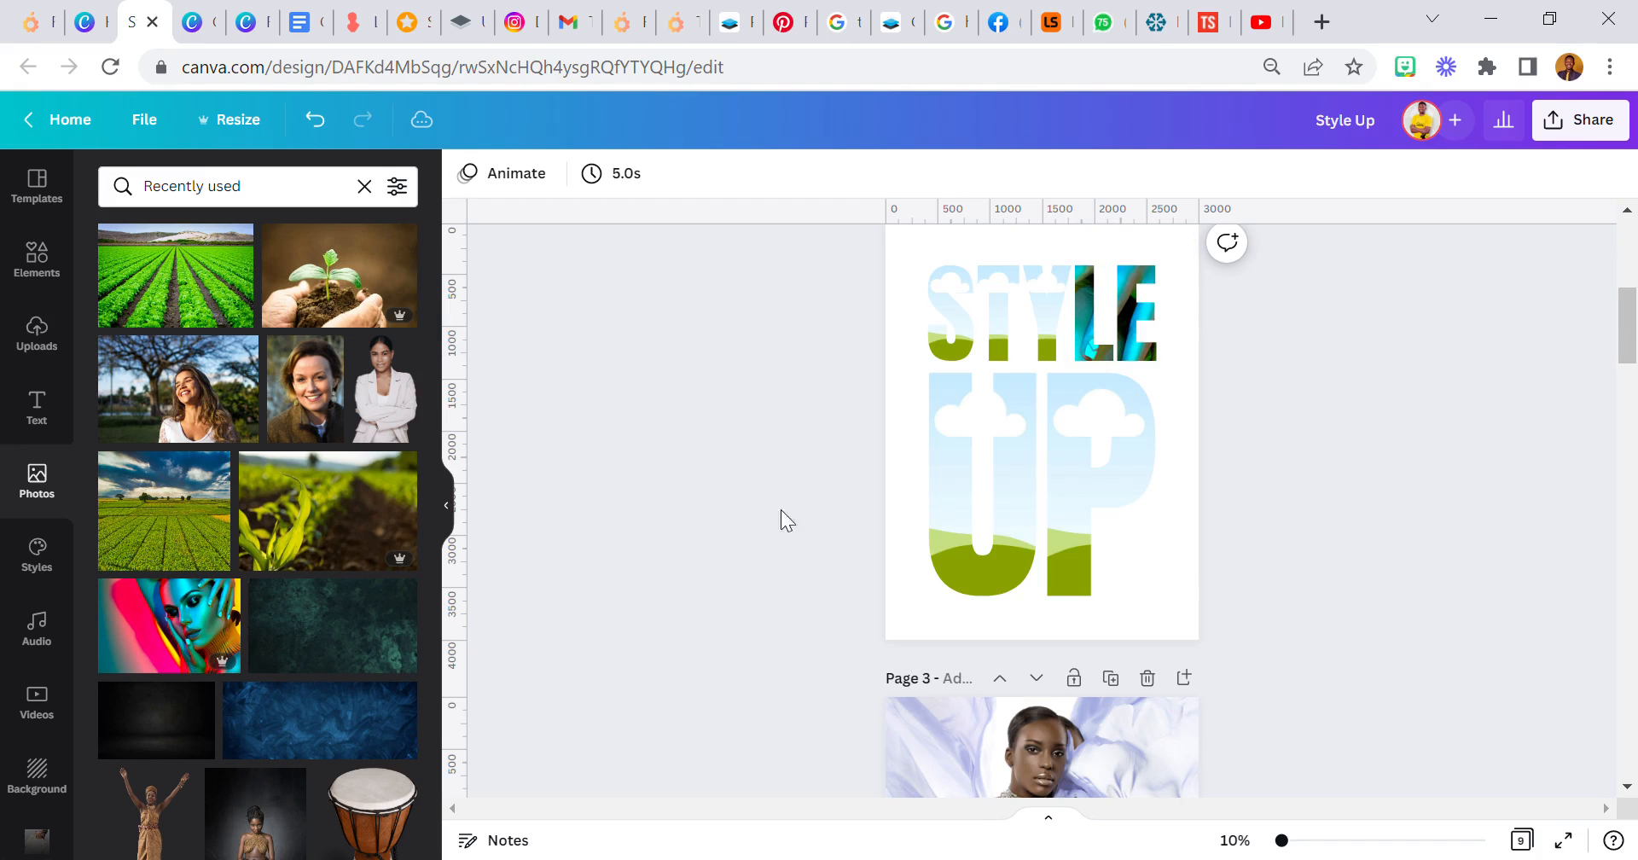
# - Fill the Y frame with the make-up portrait, align it with the page's right edge and enlarge it down to the base of UP
pyautogui.moveTo(228, 608); pyautogui.dragTo(1207, 385)
pyautogui.doubleClick(1054, 336)
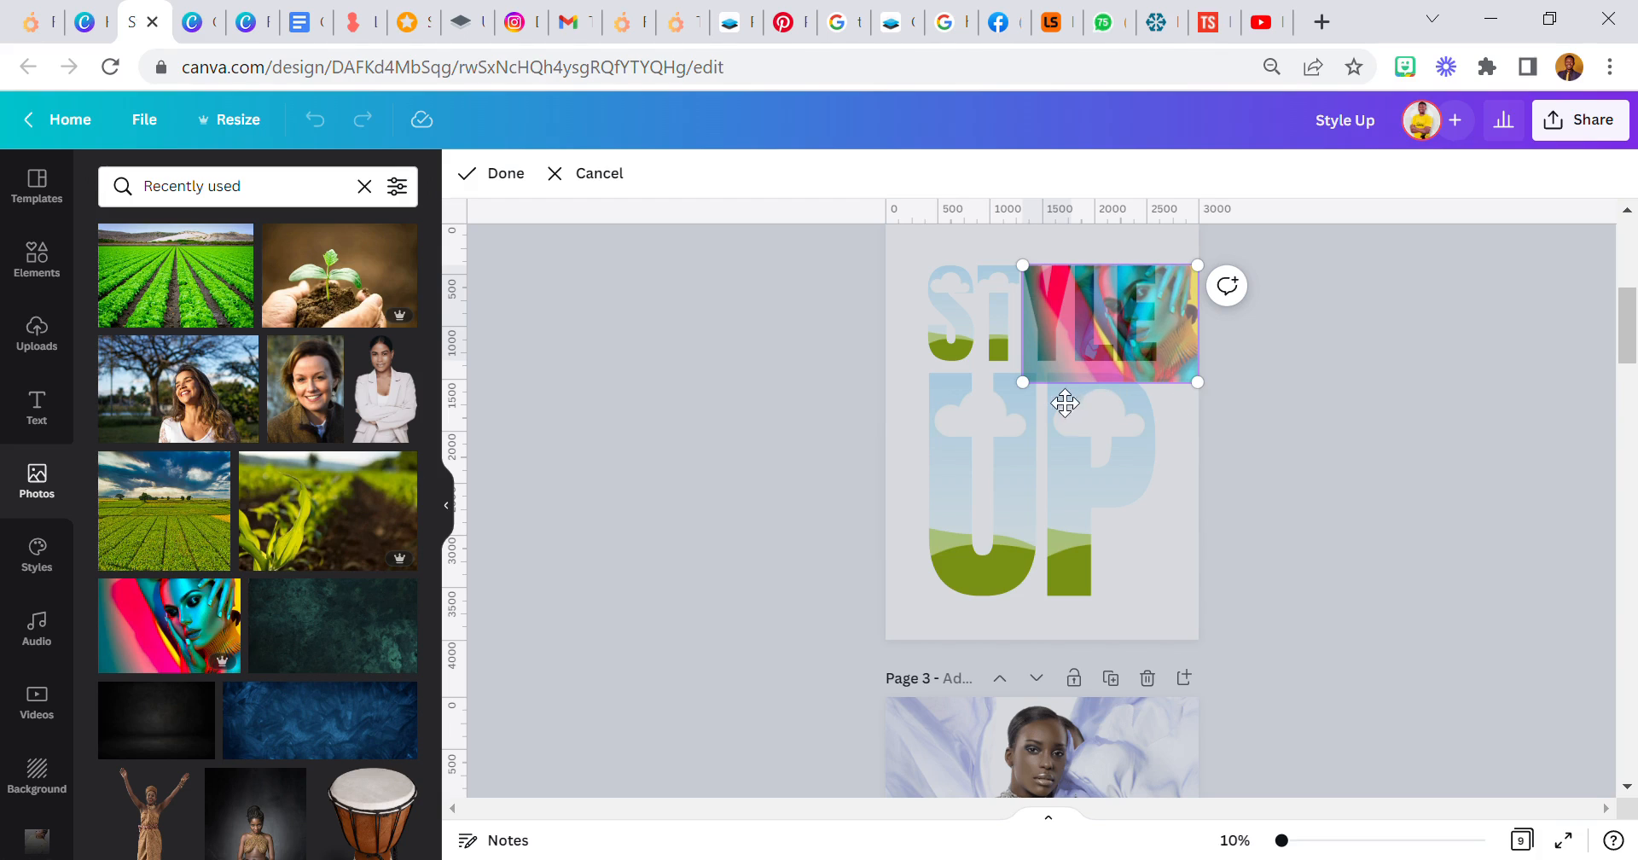
pyautogui.moveTo(1038, 405); pyautogui.dragTo(719, 624)
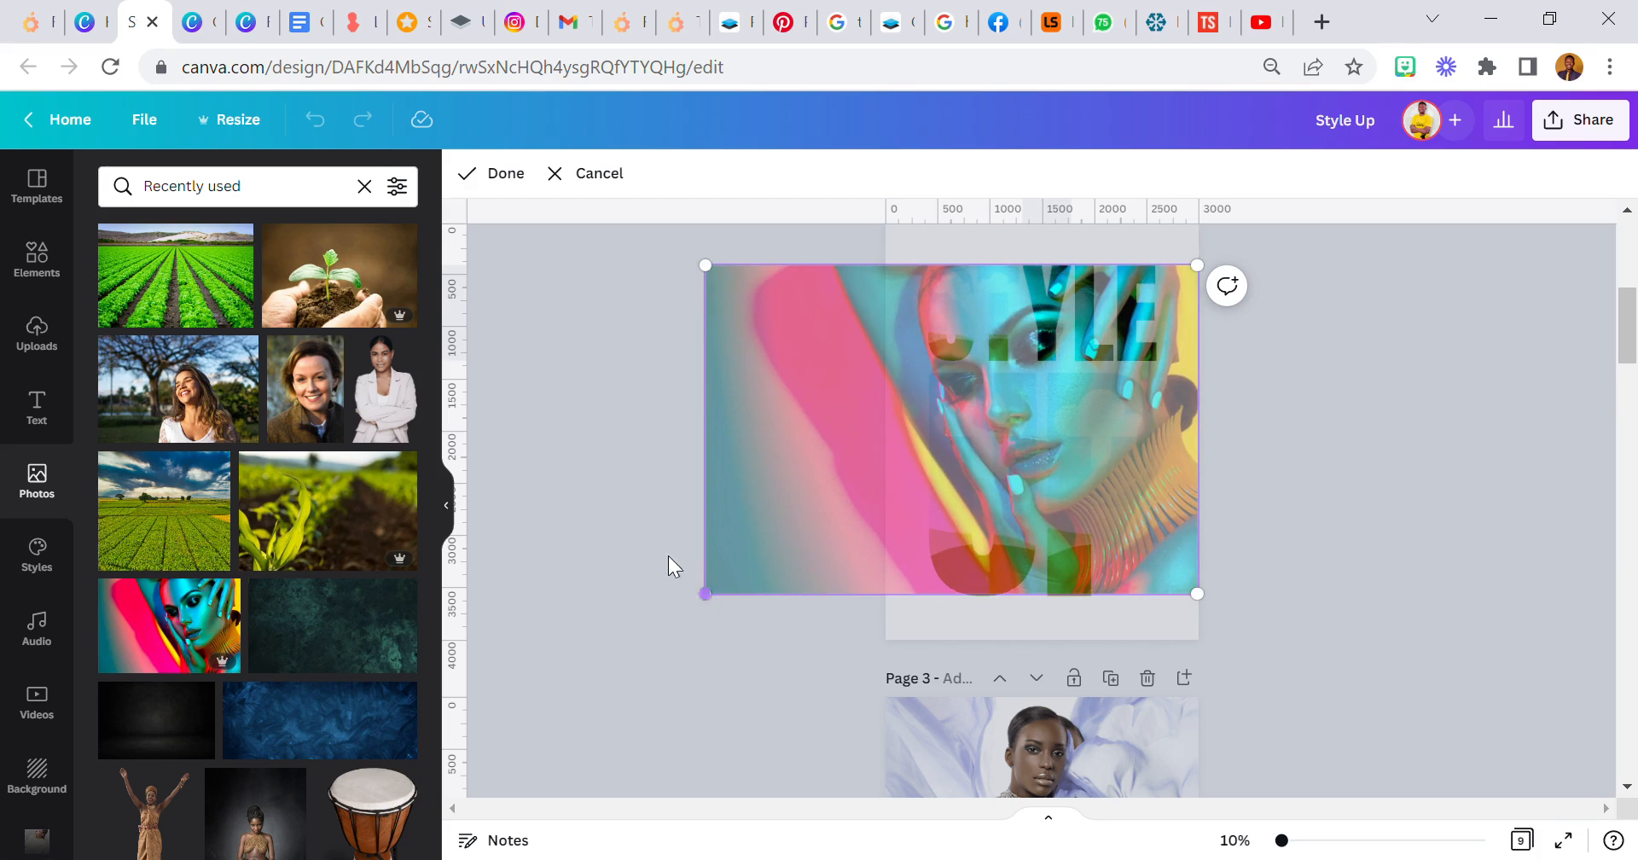
pyautogui.click(621, 535)
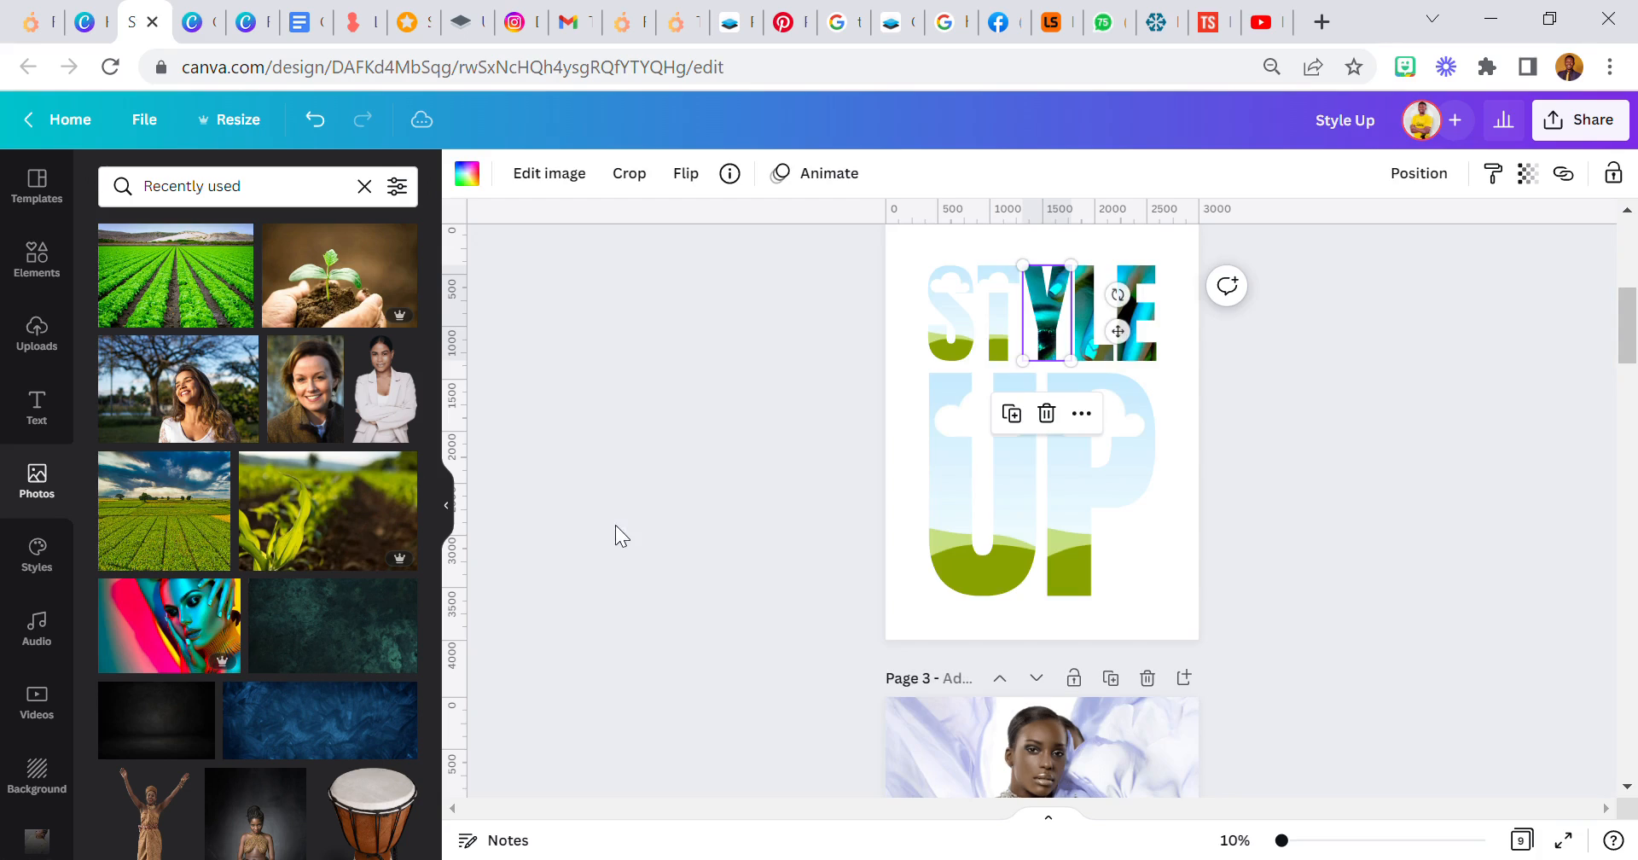
pyautogui.doubleClick(1056, 331)
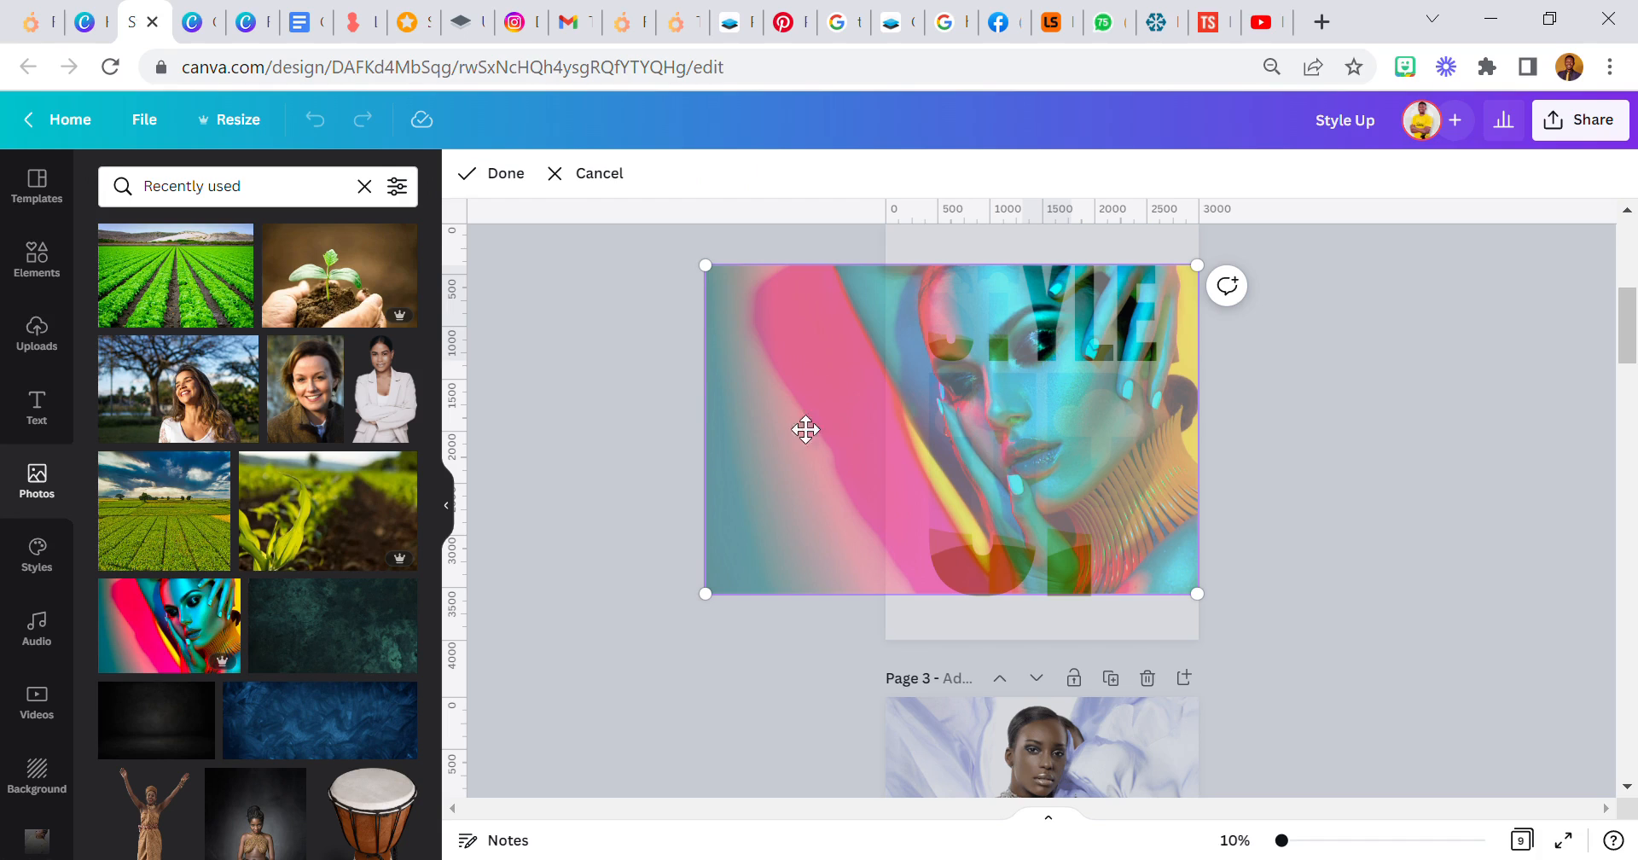
pyautogui.moveTo(712, 605); pyautogui.dragTo(688, 590)
pyautogui.click(662, 546)
pyautogui.click(662, 547)
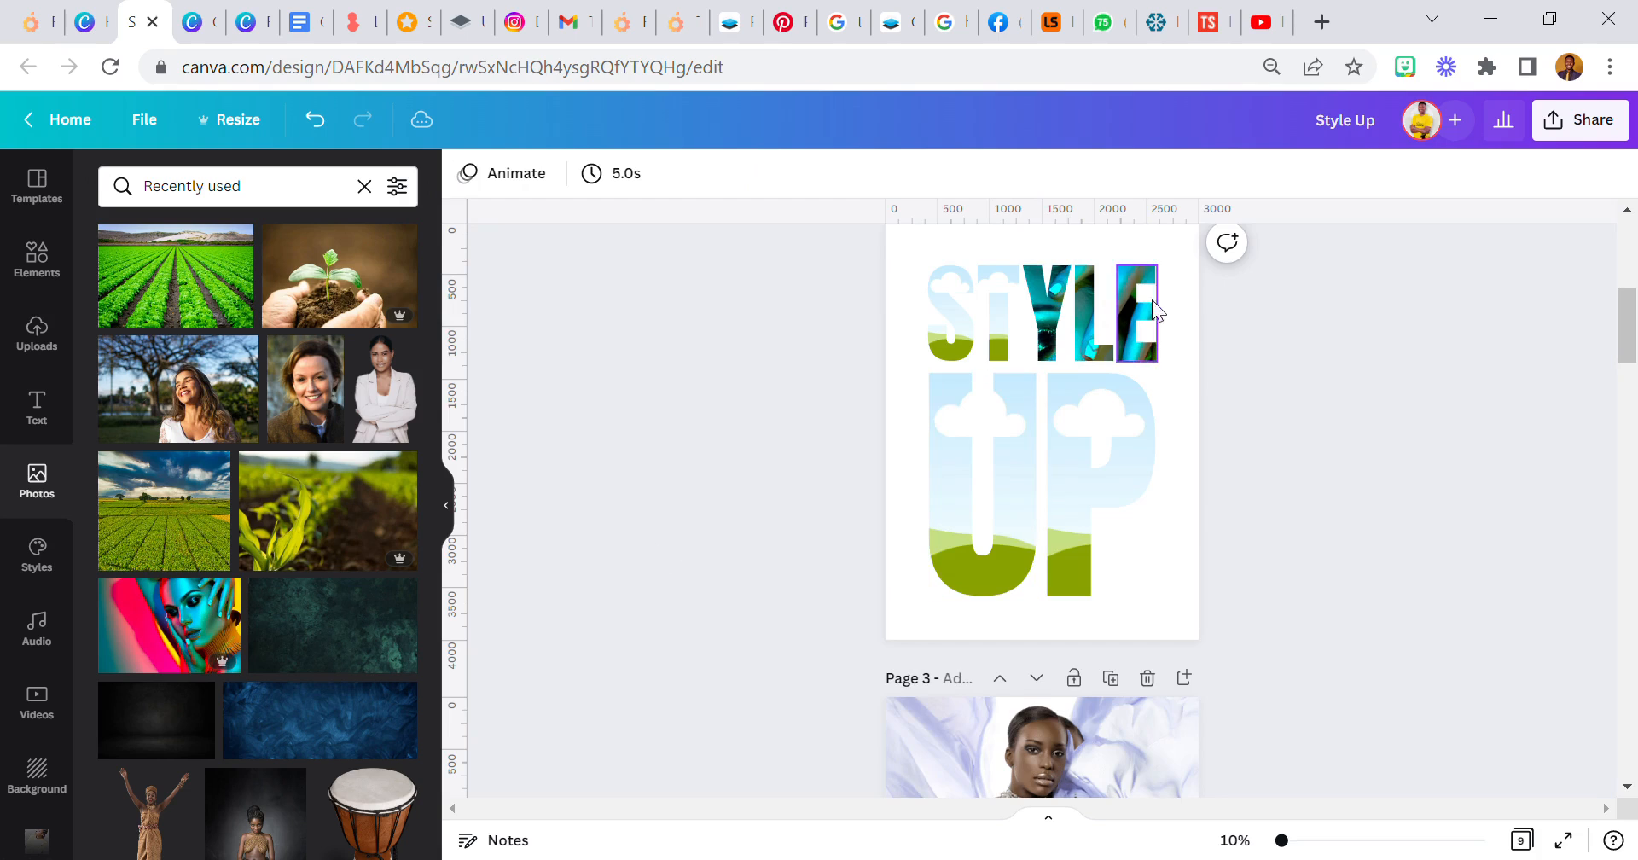
# - Place the same portrait in the T frame, aligned with the page's right edge and enlarged down to the base of UP
pyautogui.moveTo(157, 636); pyautogui.dragTo(1214, 425)
pyautogui.doubleClick(1018, 291)
pyautogui.moveTo(995, 422); pyautogui.dragTo(739, 632)
pyautogui.click(652, 498)
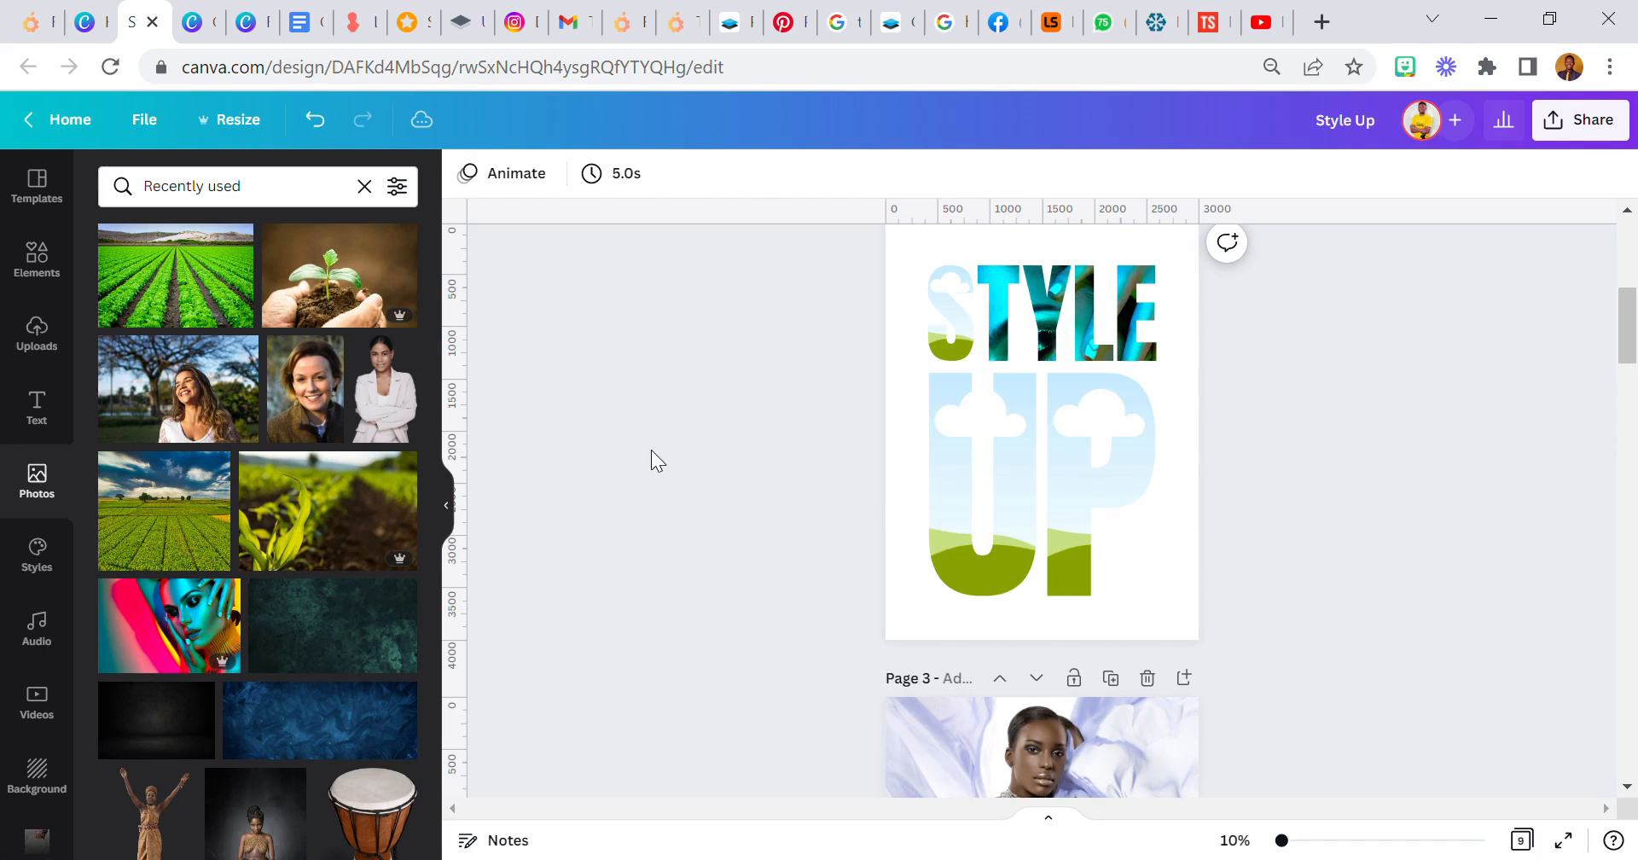
# - Fill the S frame with the portrait, matching its alignment and size to the other STYLE letters
pyautogui.moveTo(139, 648); pyautogui.dragTo(1220, 458)
pyautogui.doubleClick(974, 347)
pyautogui.moveTo(928, 444); pyautogui.dragTo(709, 592)
pyautogui.click(611, 556)
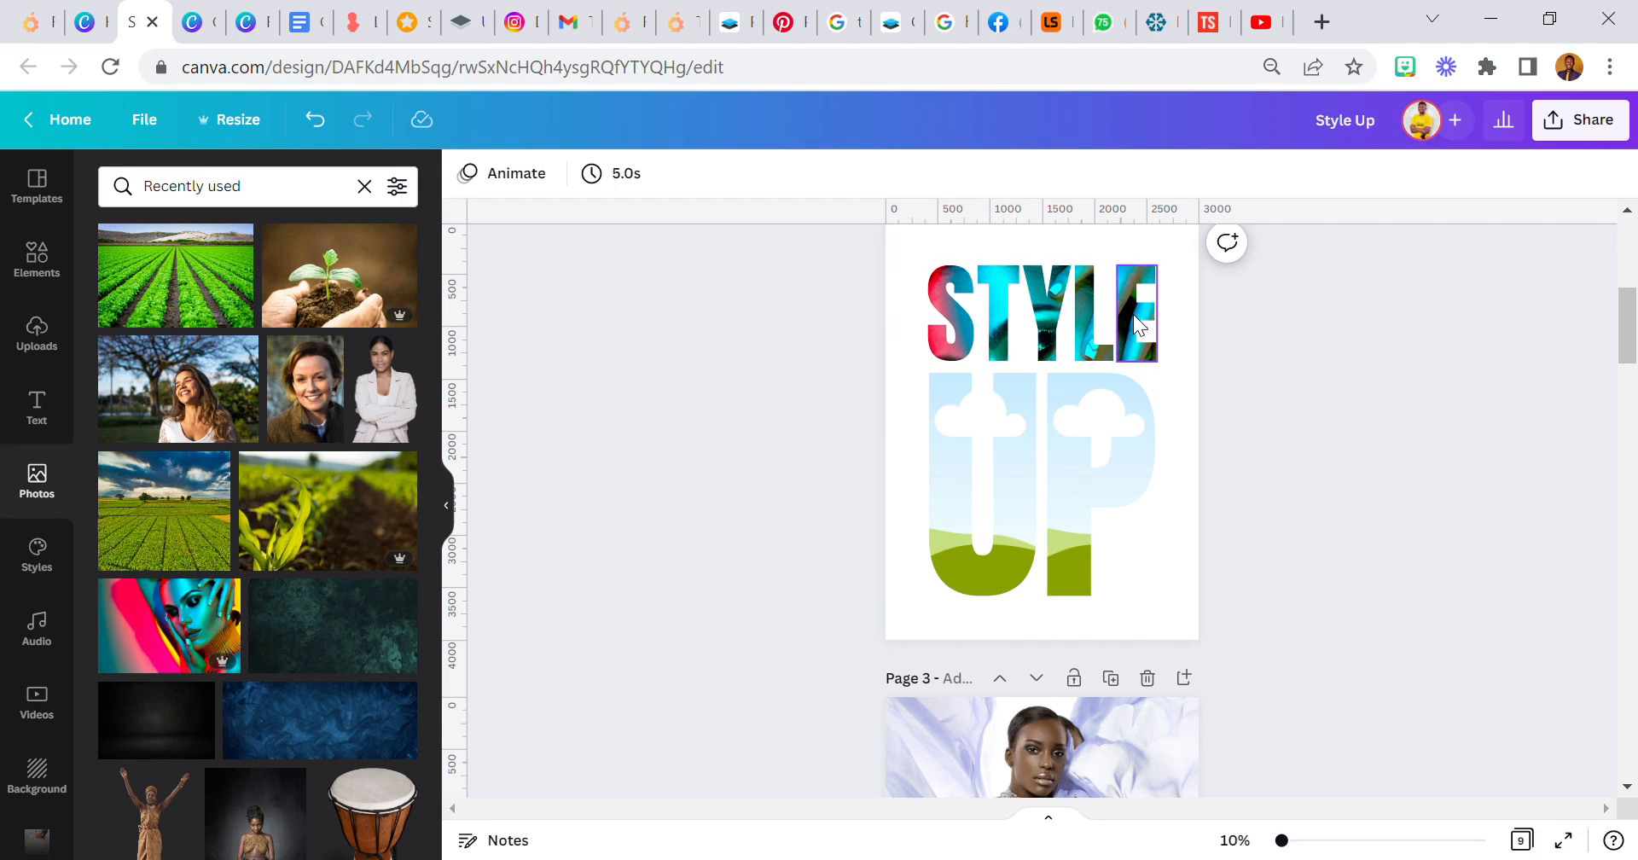
# - Fill the U frame with the portrait, align it with the page's right edge and enlarge it up to the top of STYLE
pyautogui.moveTo(167, 610); pyautogui.dragTo(948, 452)
pyautogui.doubleClick(949, 456)
pyautogui.moveTo(1151, 373); pyautogui.dragTo(1198, 339)
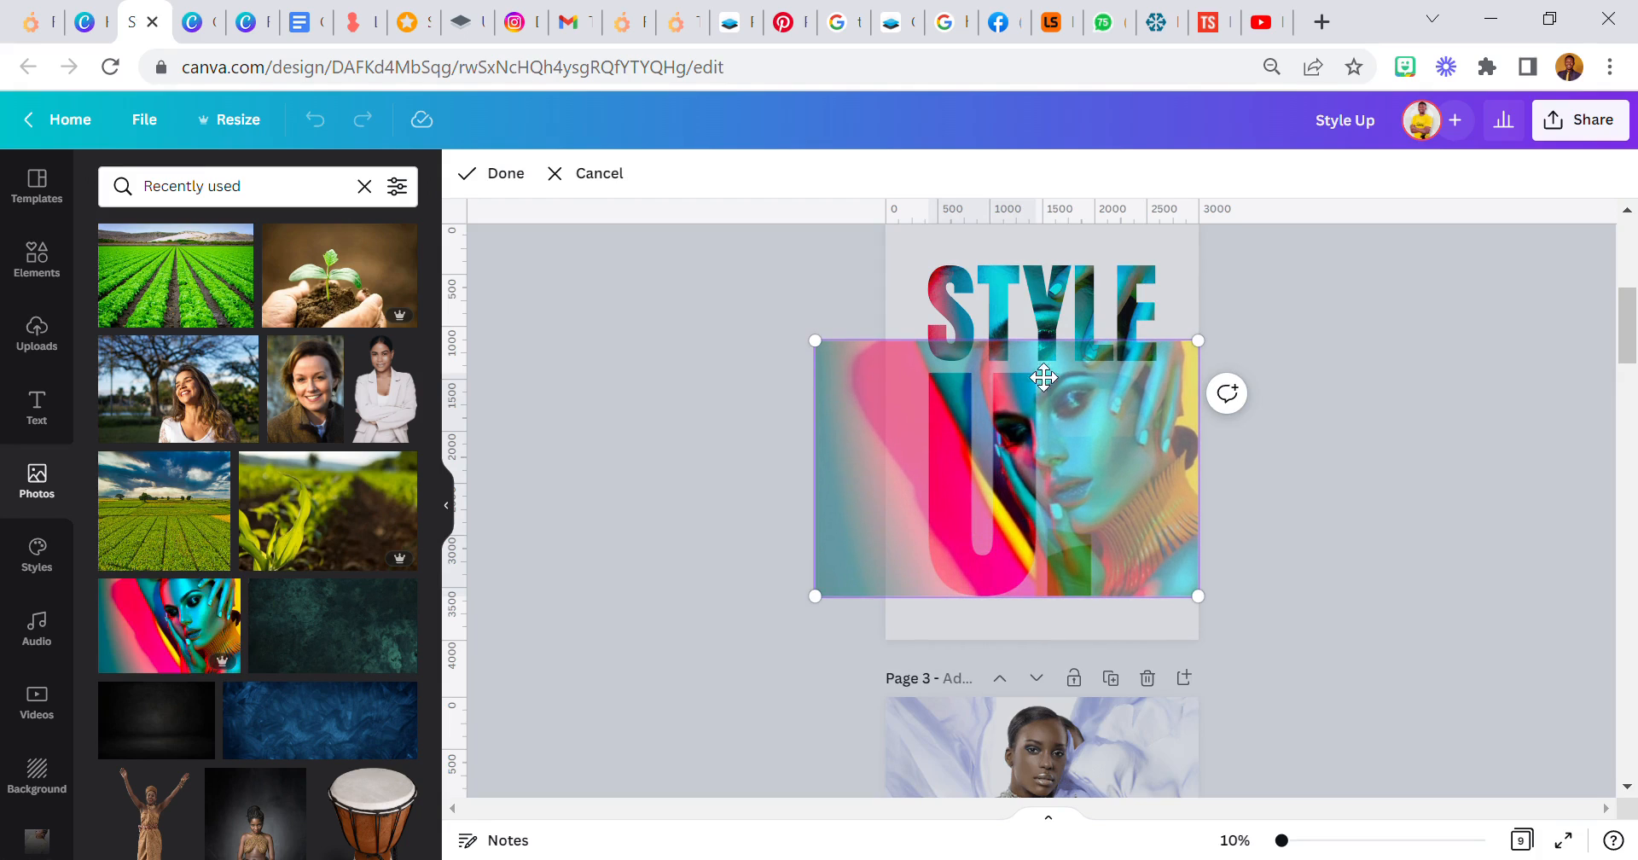
pyautogui.moveTo(816, 341); pyautogui.dragTo(717, 296)
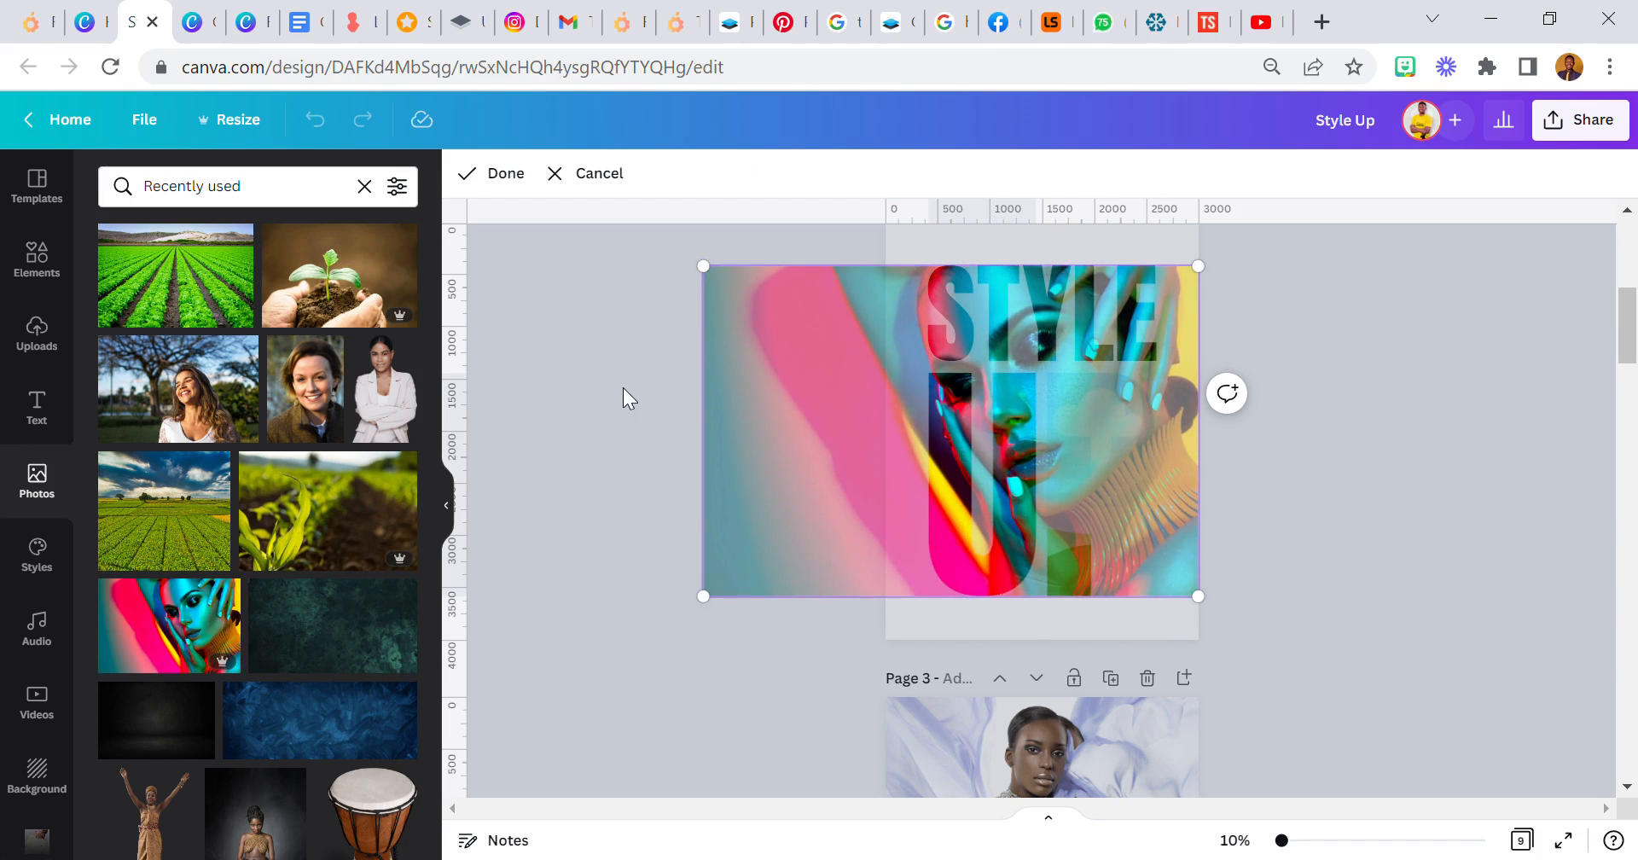
pyautogui.click(623, 390)
# - Fill the P frame with the portrait and enlarge it up to the top of STYLE so it continues the U's image
pyautogui.moveTo(169, 625); pyautogui.dragTo(994, 438)
pyautogui.doubleClick(1063, 409)
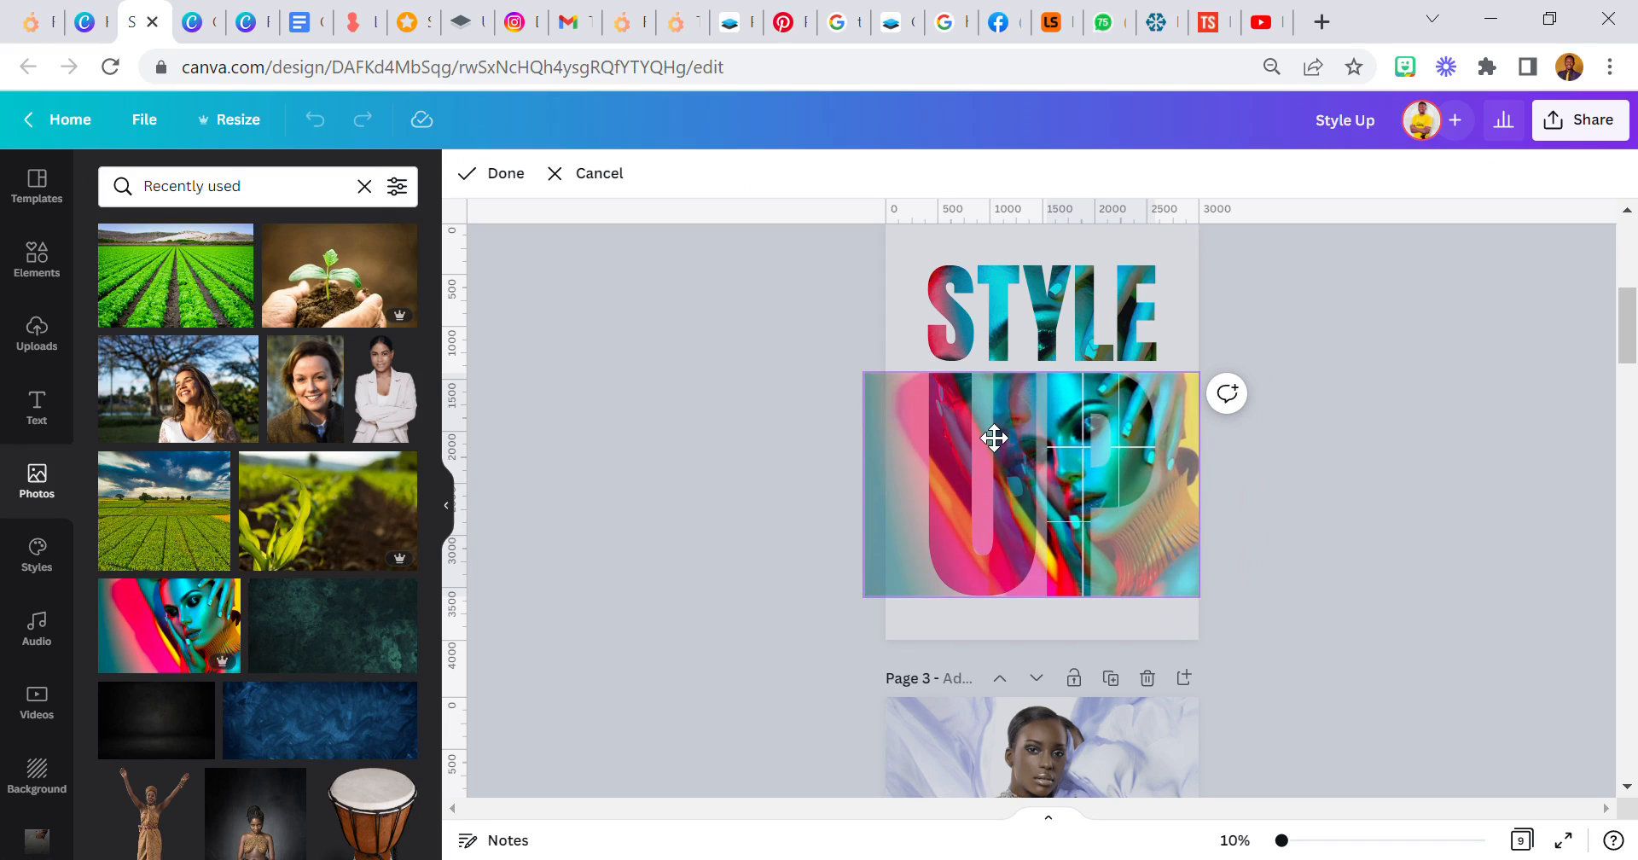
pyautogui.moveTo(875, 387); pyautogui.dragTo(711, 288)
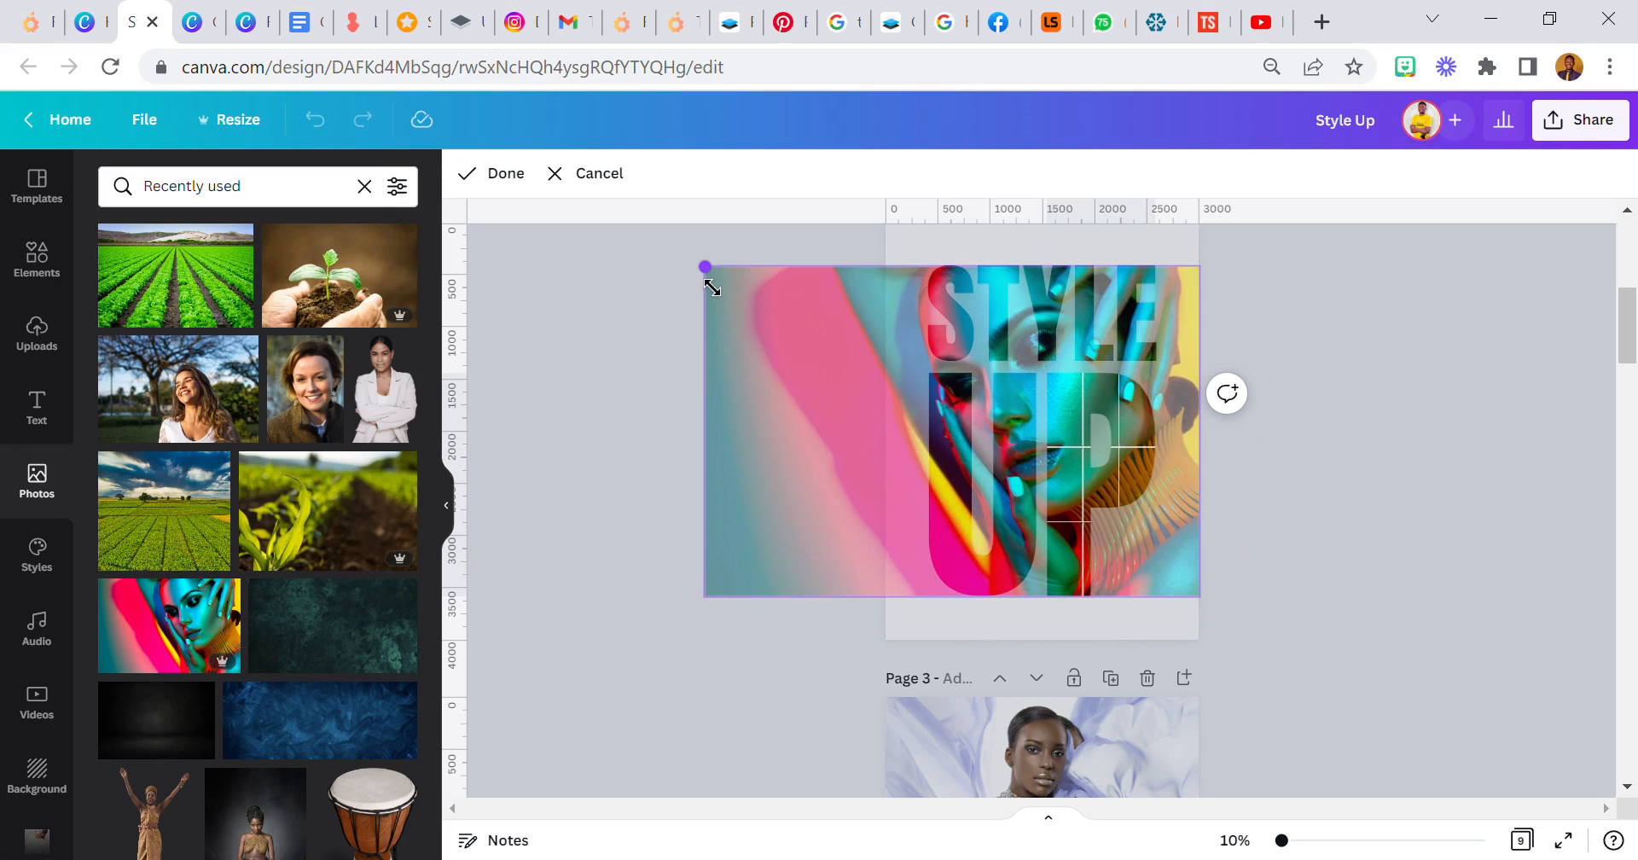
pyautogui.click(606, 348)
pyautogui.click(606, 348)
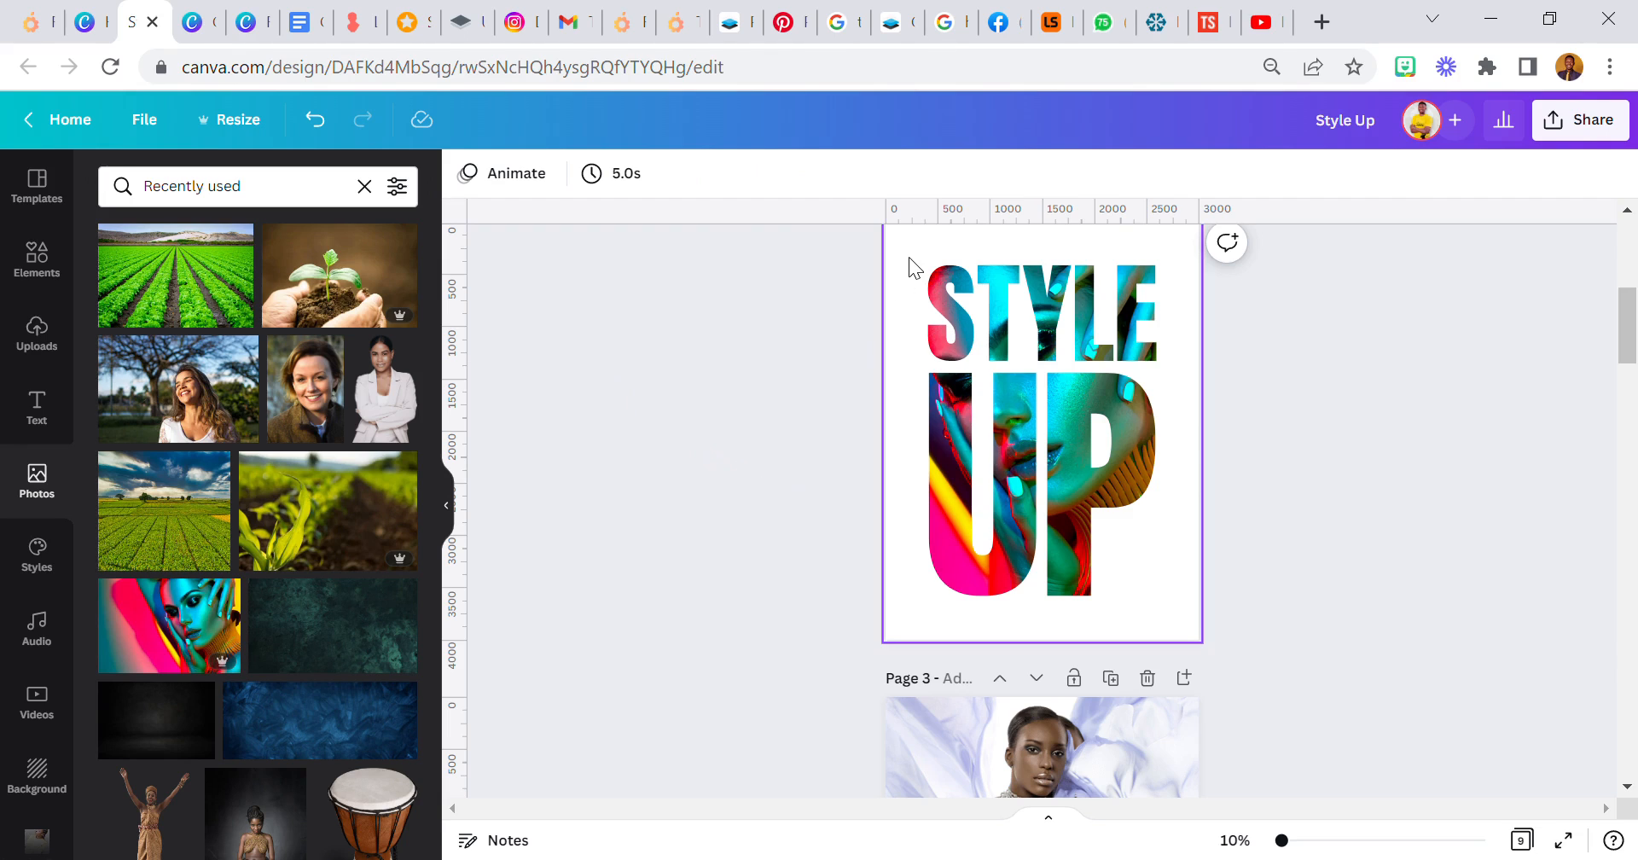
# - Scale down all the STYLE UP letters together slightly and centre them on the page
pyautogui.moveTo(905, 263); pyautogui.dragTo(1138, 562)
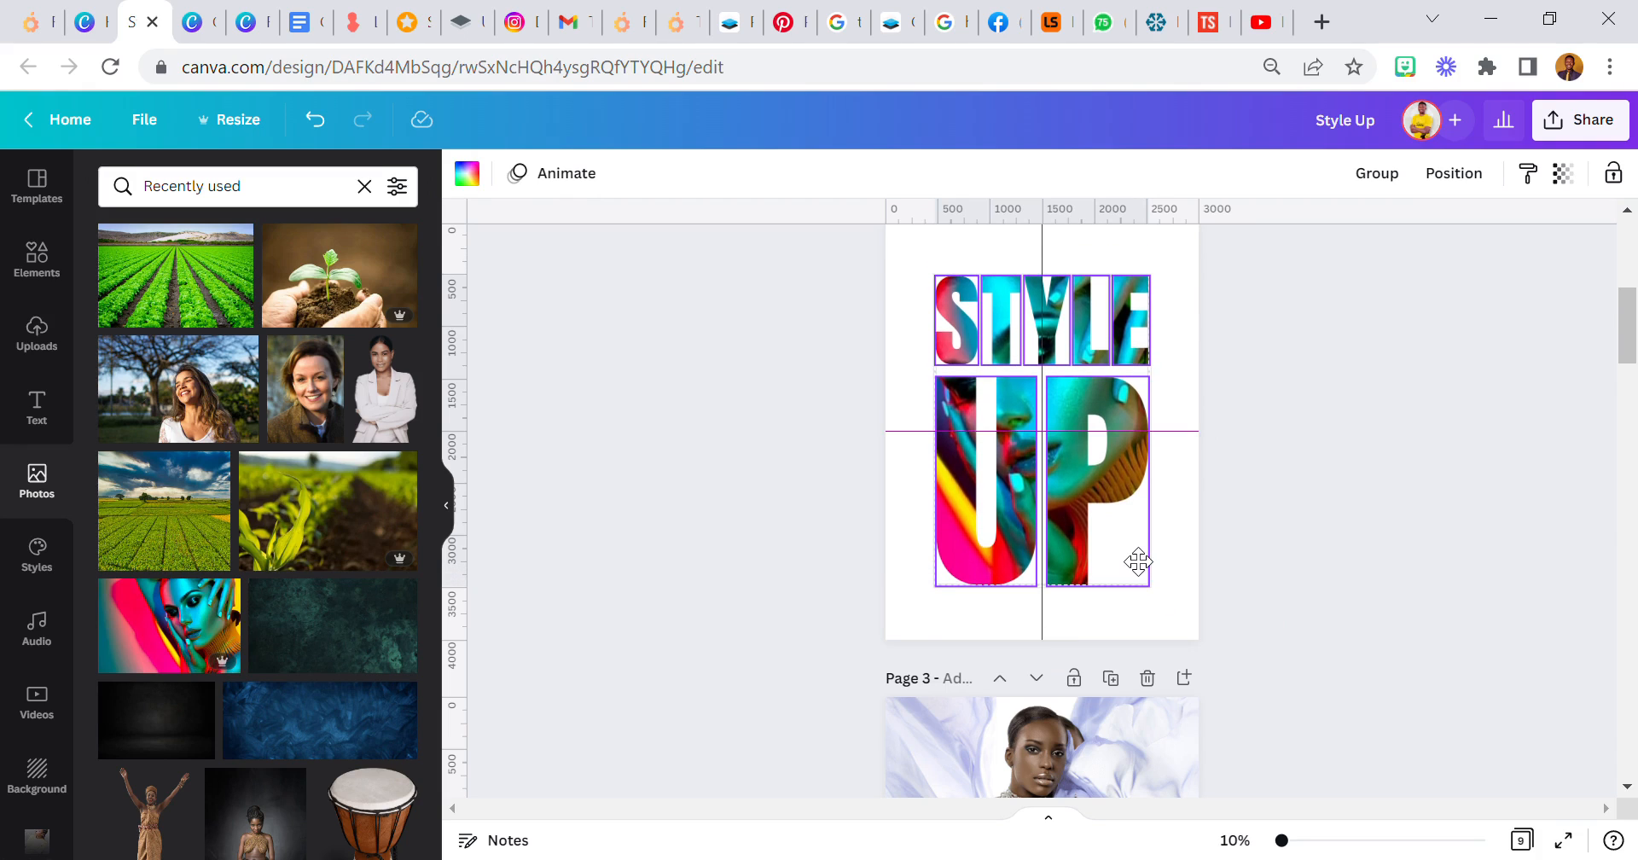
pyautogui.moveTo(1138, 562); pyautogui.dragTo(1139, 562)
pyautogui.click(877, 428)
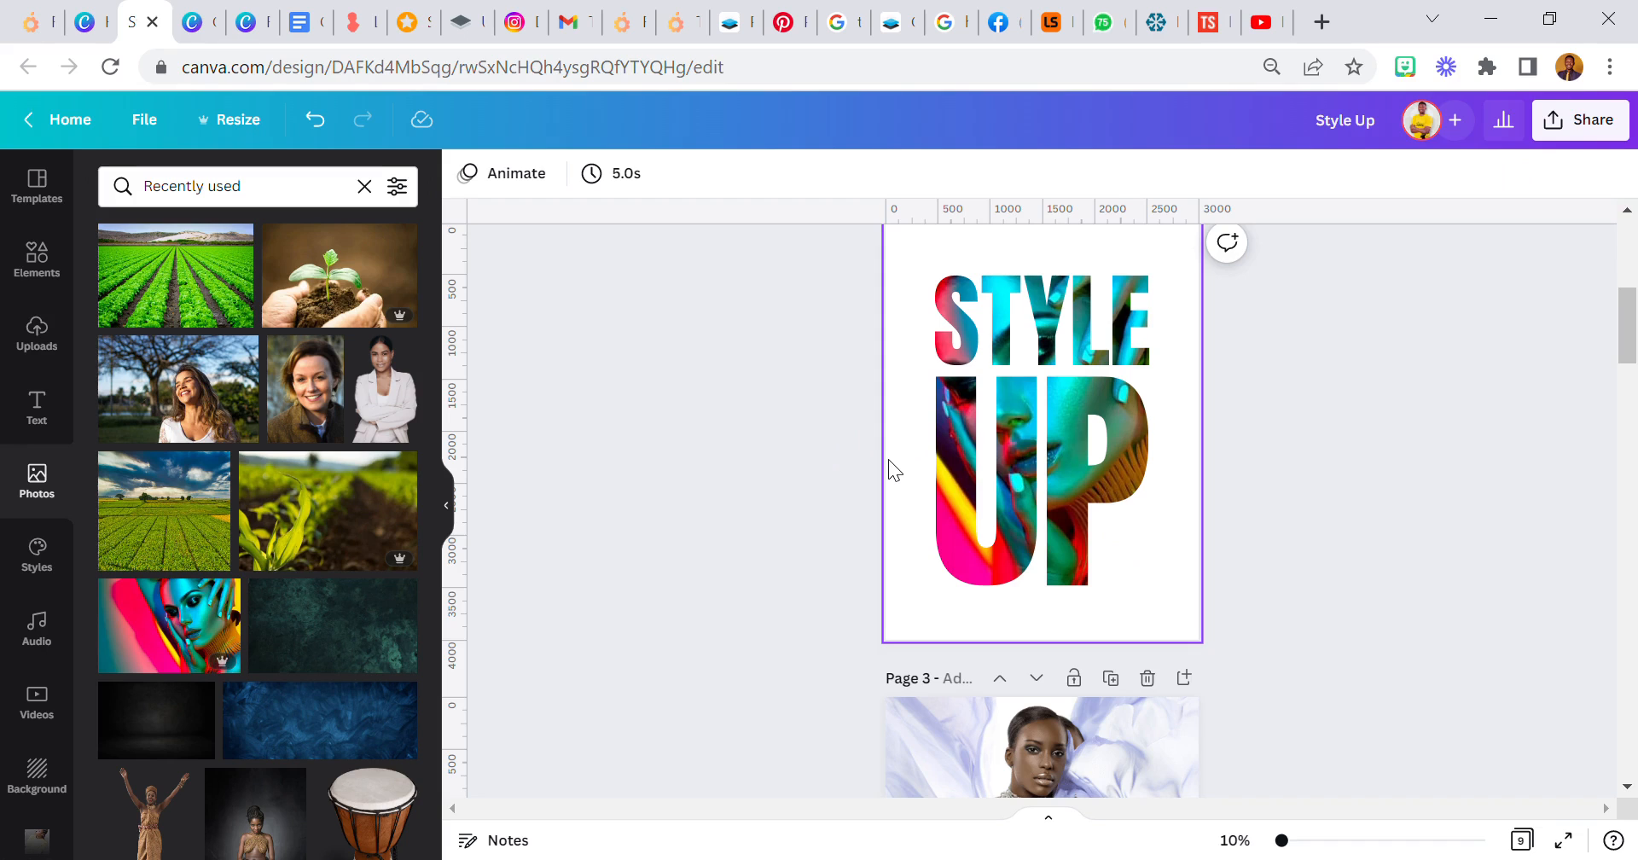
# - Find the frame elements and add a portrait-format frame with rounded corners and a border to the title page
pyautogui.scroll(5, 889, 462)
pyautogui.scroll(-6, 893, 465)
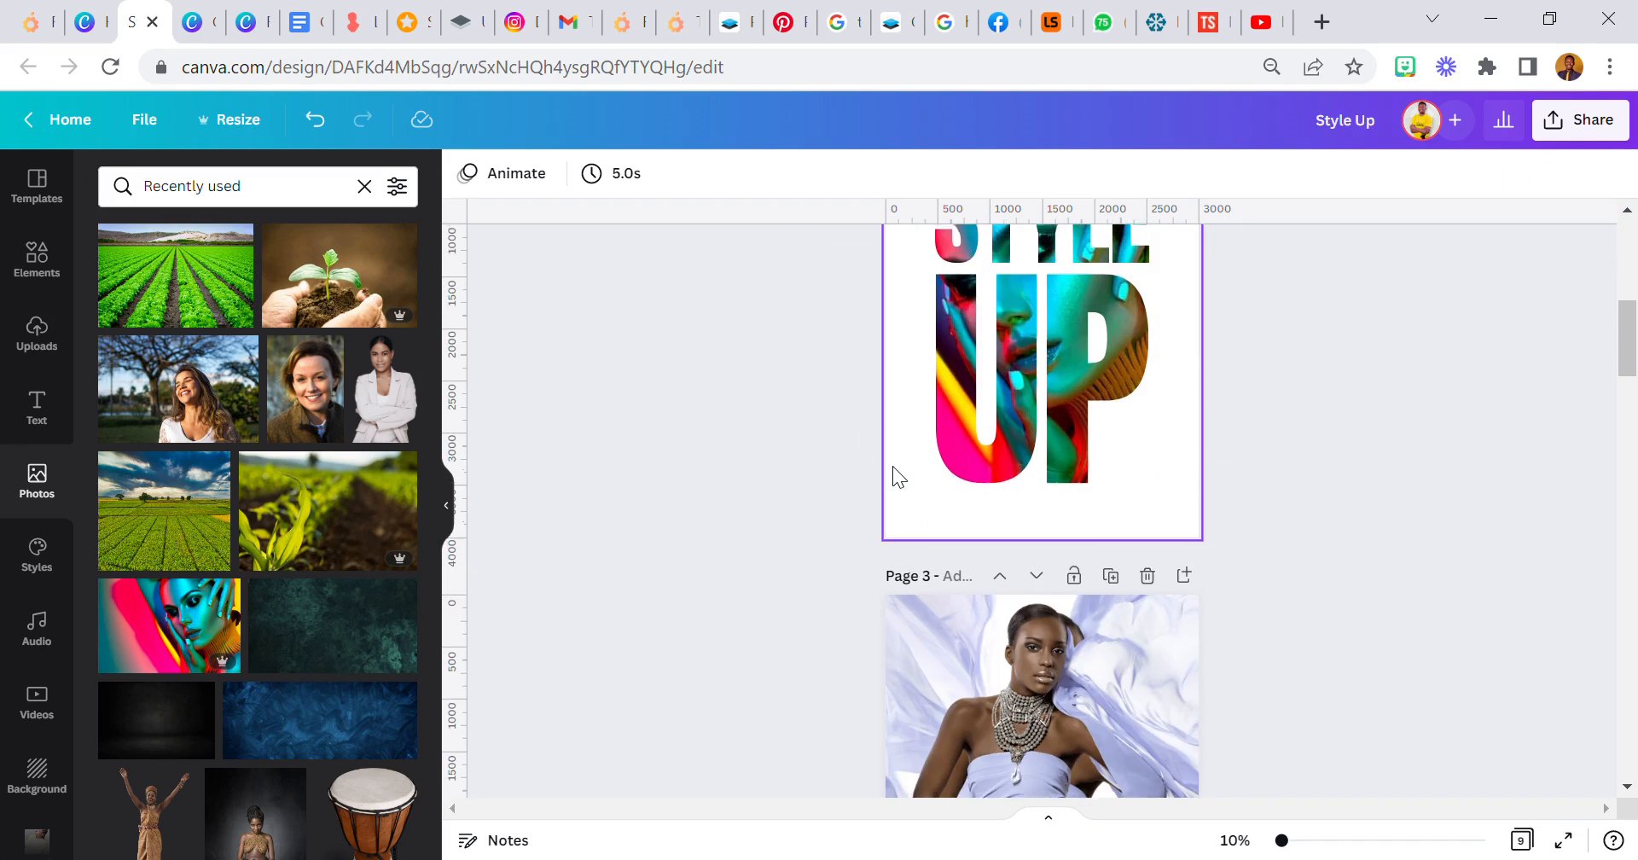
pyautogui.scroll(2, 893, 466)
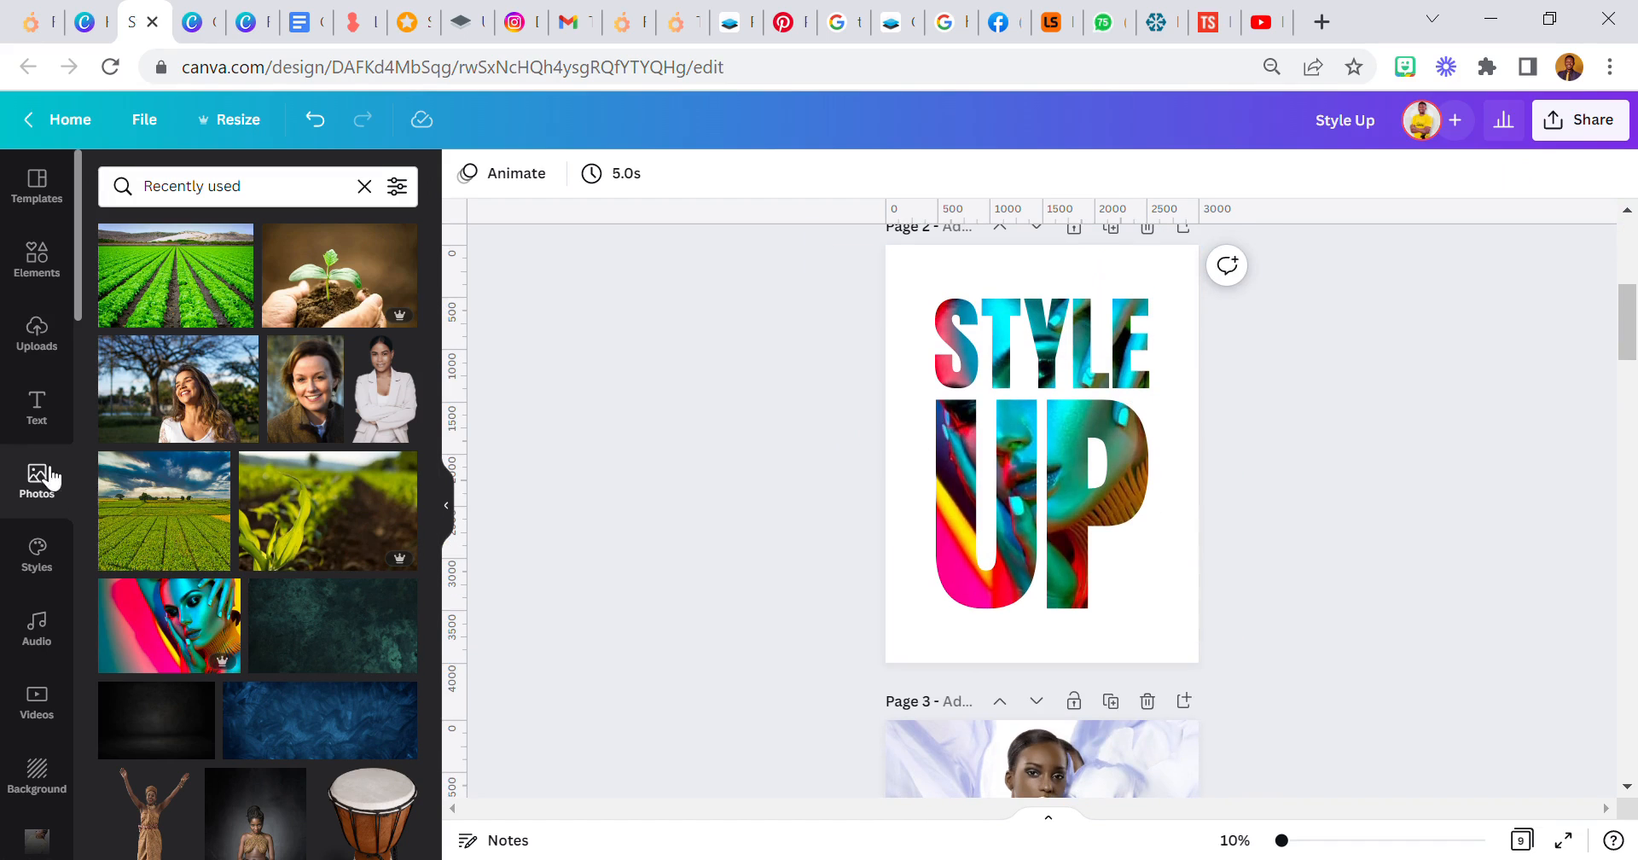
pyautogui.click(36, 256)
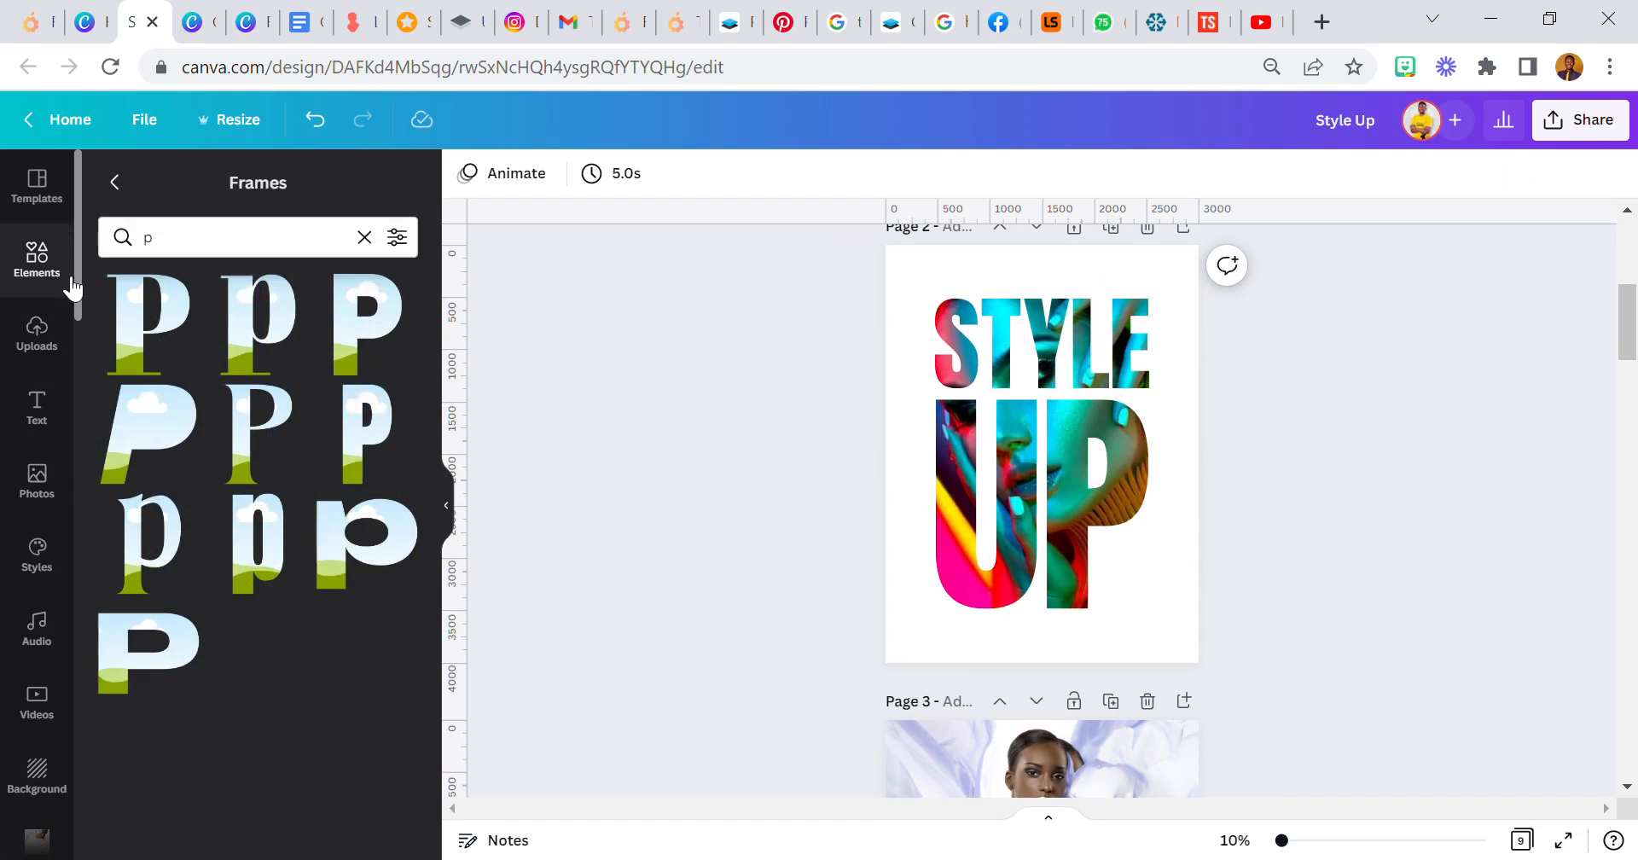
pyautogui.click(119, 182)
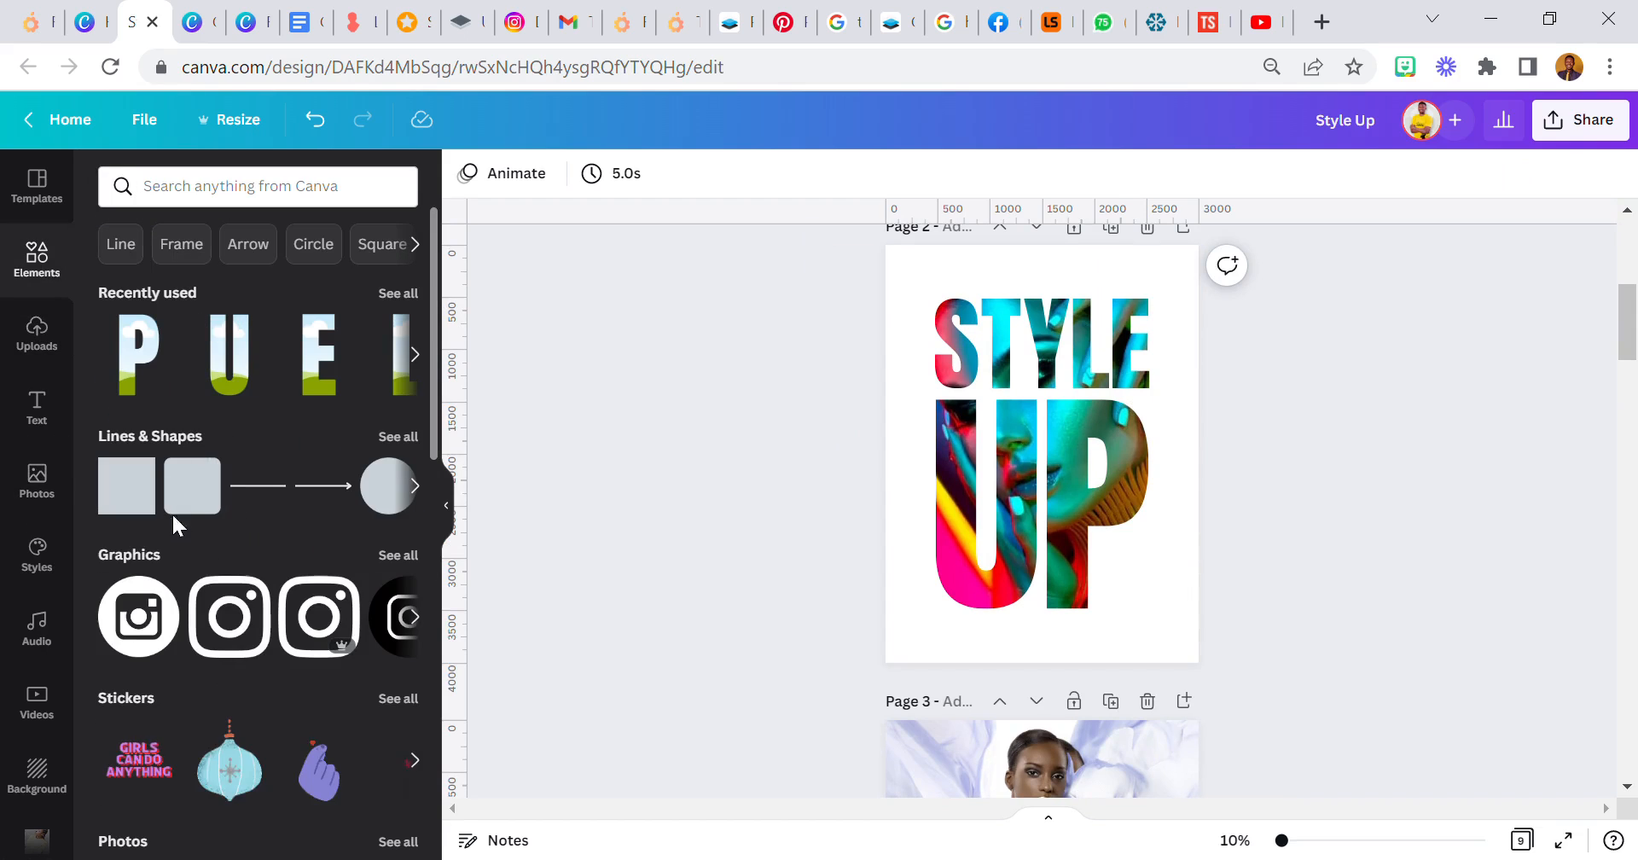
pyautogui.click(182, 248)
pyautogui.scroll(-5, 315, 494)
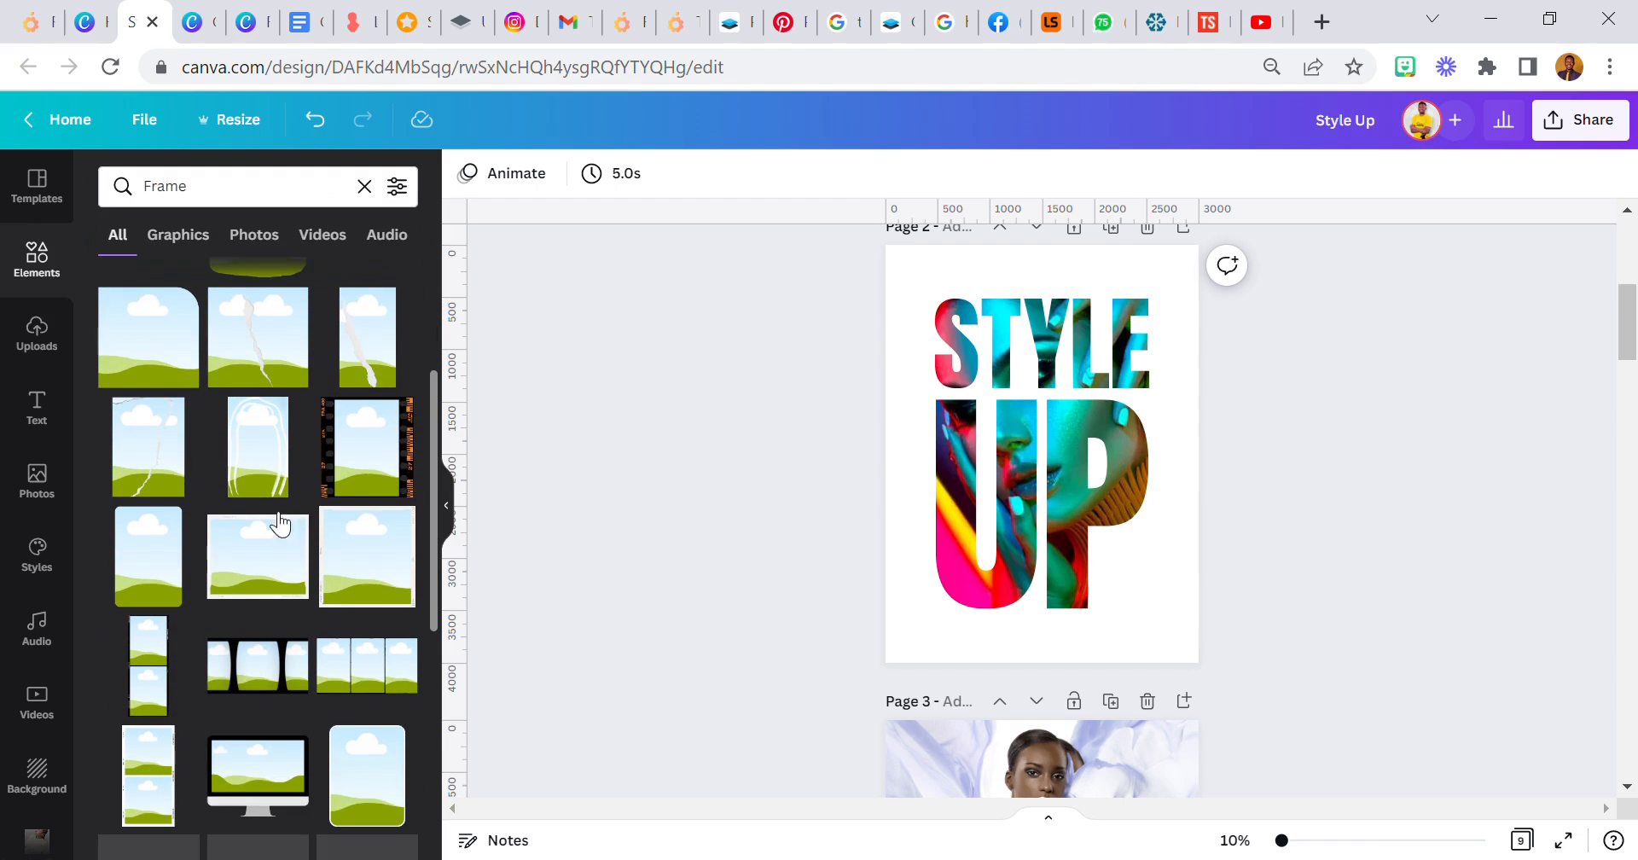
pyautogui.scroll(-2, 221, 563)
pyautogui.click(376, 666)
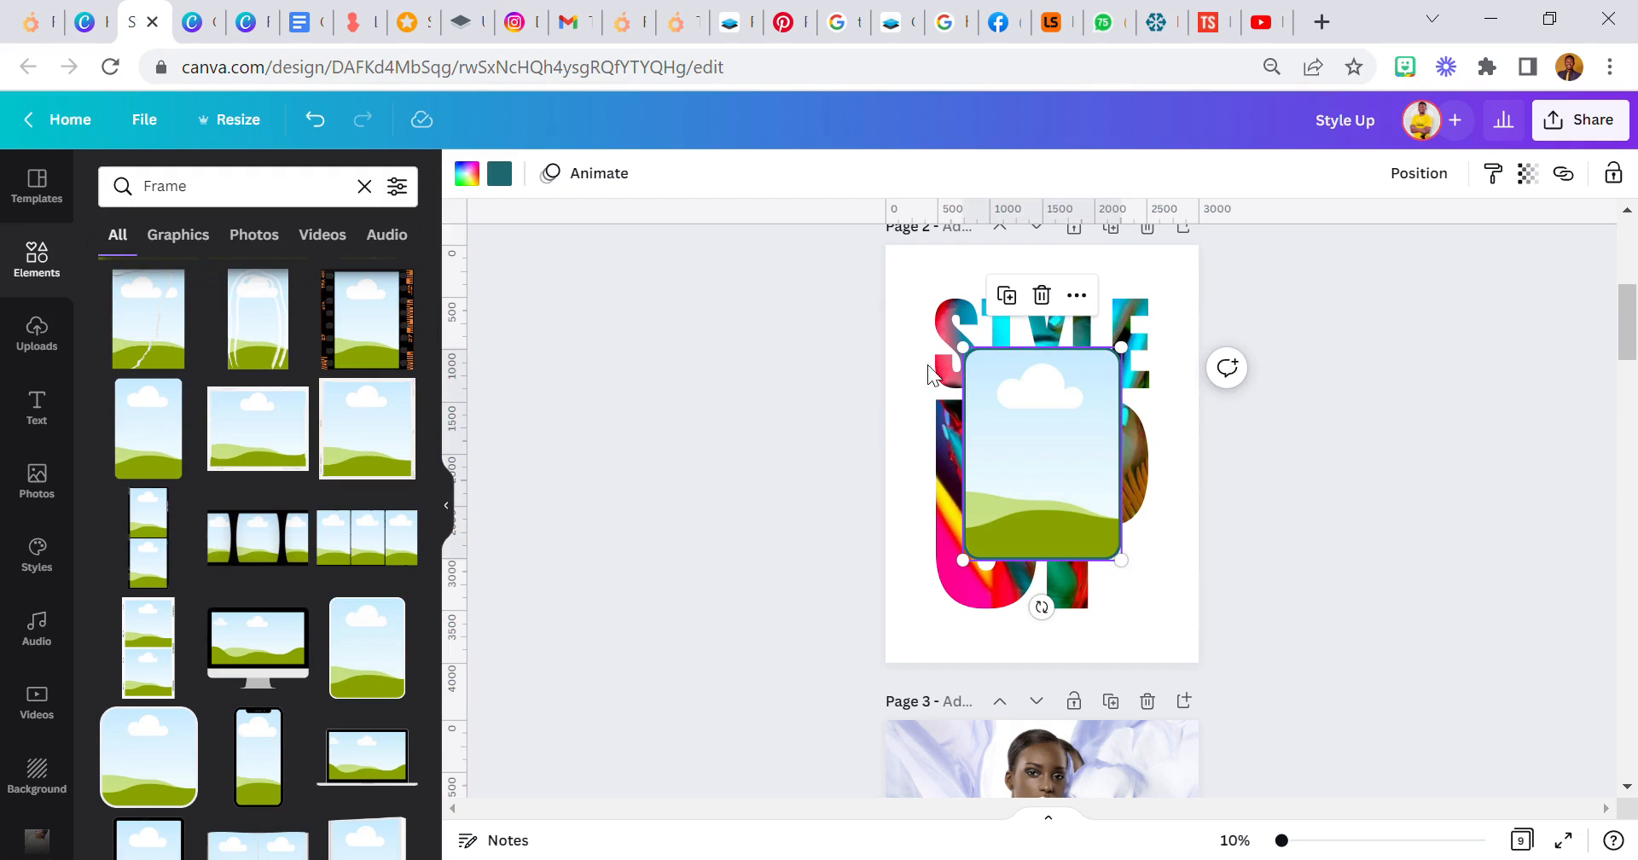
# - Enlarge the rounded frame to cover the whole title, centre it on the page with even side margins and make its border white
pyautogui.moveTo(978, 370); pyautogui.dragTo(920, 291)
pyautogui.moveTo(1139, 570); pyautogui.dragTo(1194, 633)
pyautogui.moveTo(1090, 513); pyautogui.dragTo(1099, 527)
pyautogui.moveTo(1077, 426); pyautogui.dragTo(1083, 434)
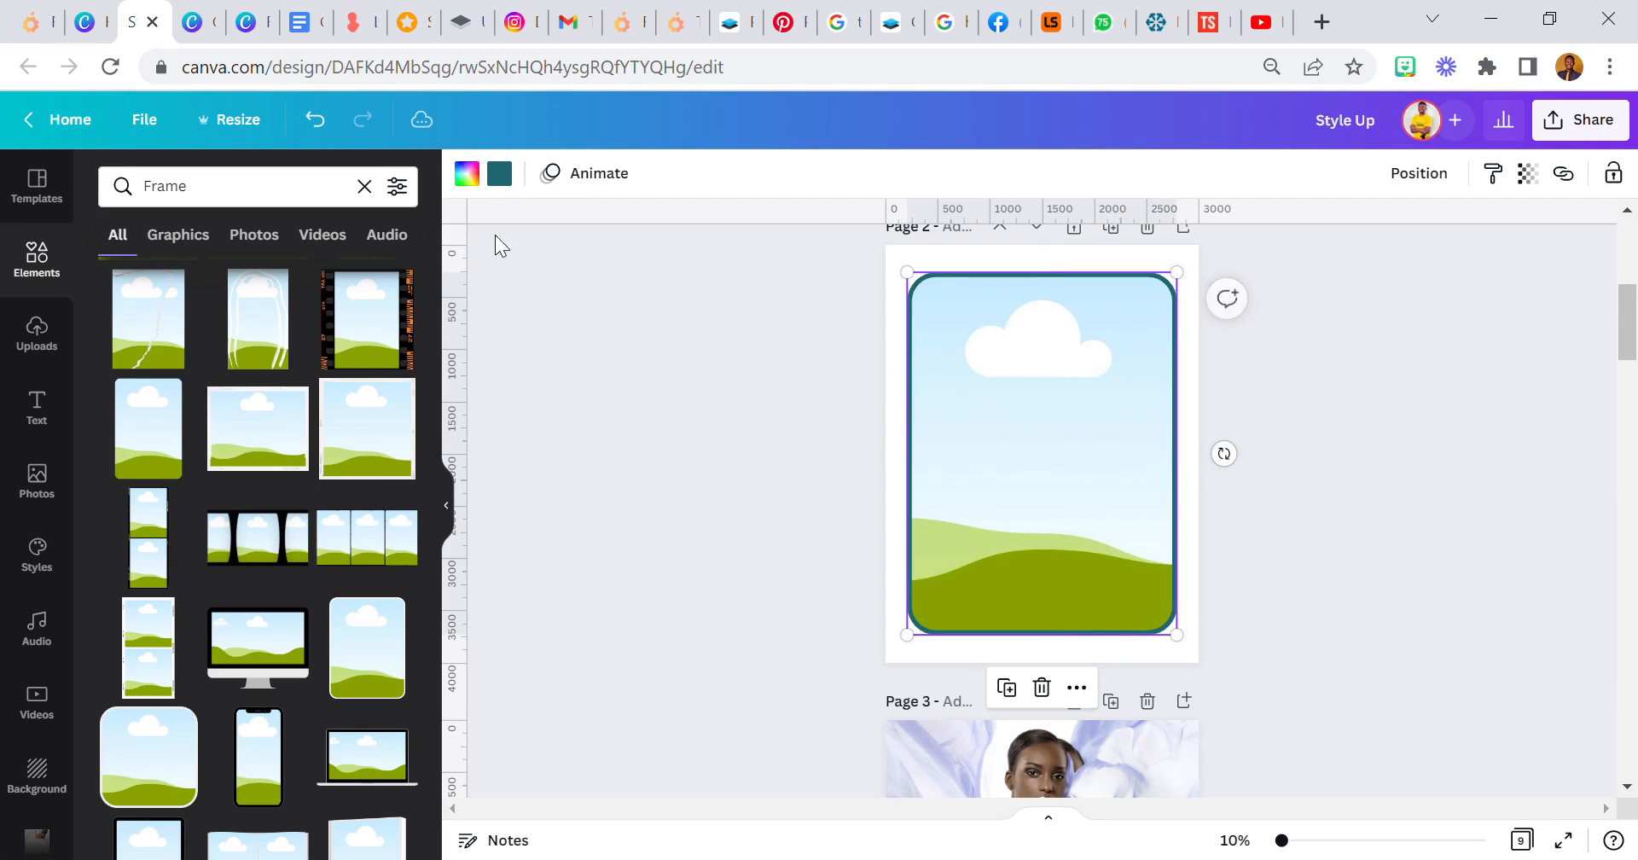
pyautogui.click(500, 176)
pyautogui.click(643, 300)
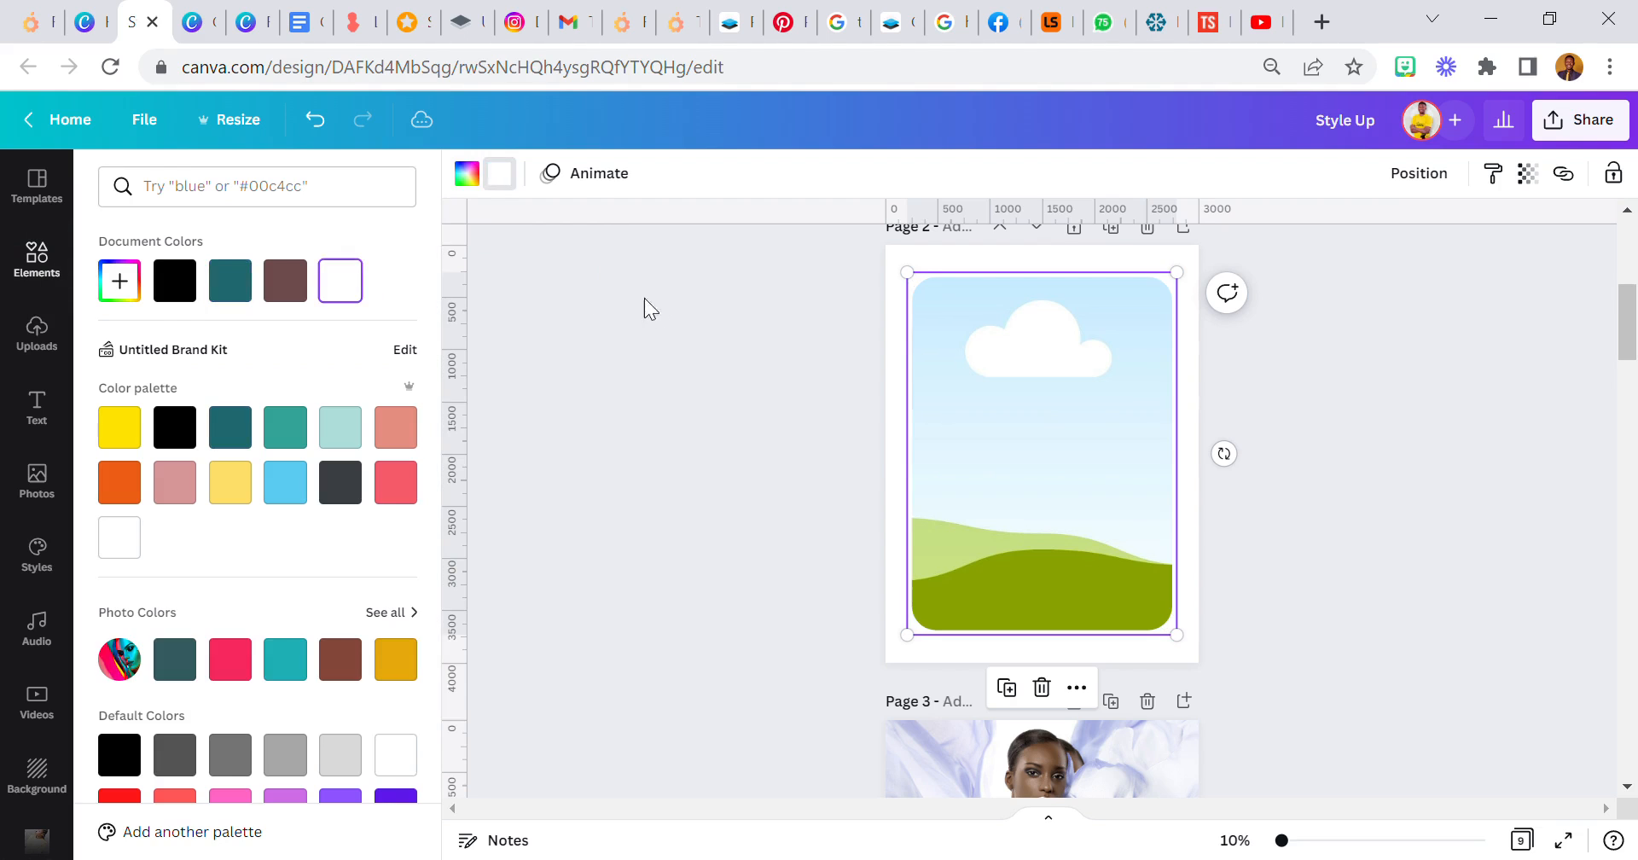
# - Fill the rounded frame with the black line-art pattern from the Pattern folder
pyautogui.click(53, 255)
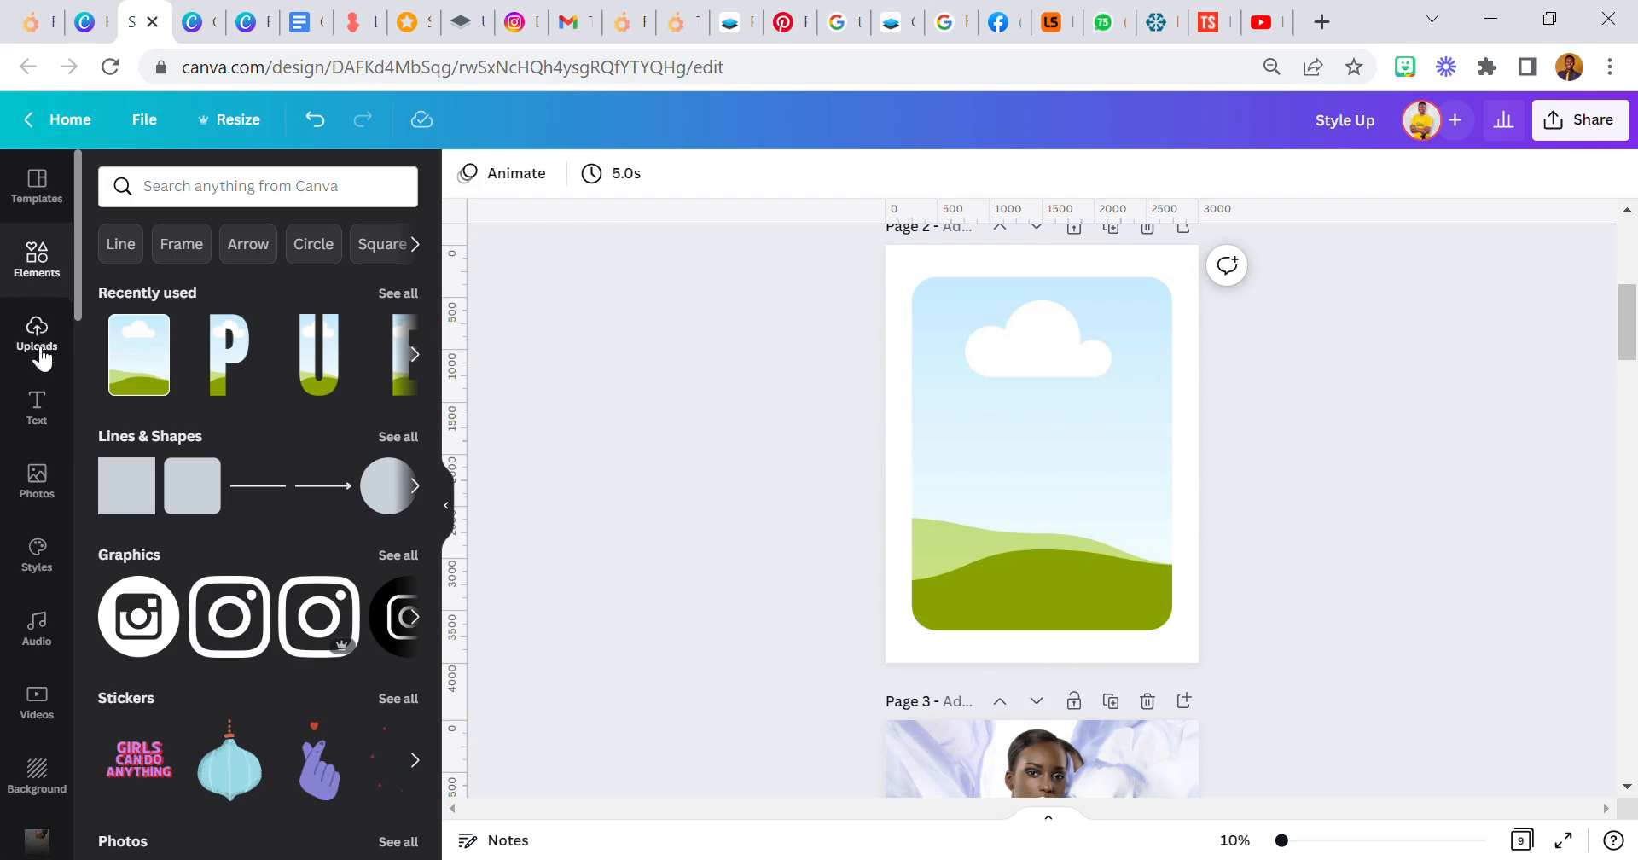
pyautogui.scroll(-5, 37, 449)
pyautogui.scroll(-10, 42, 458)
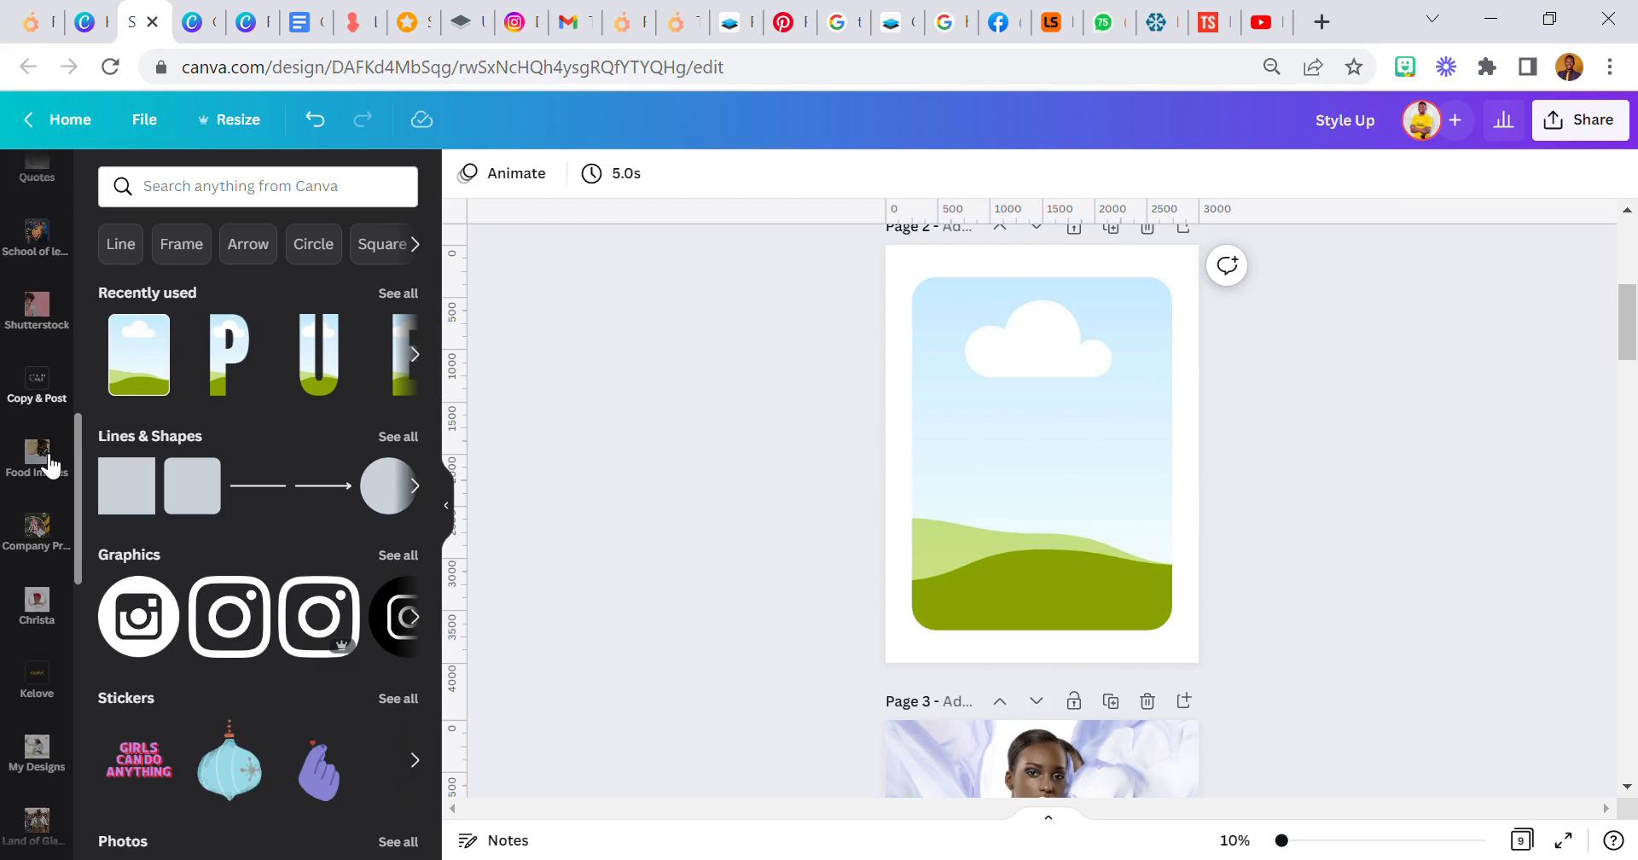
pyautogui.scroll(-3, 51, 468)
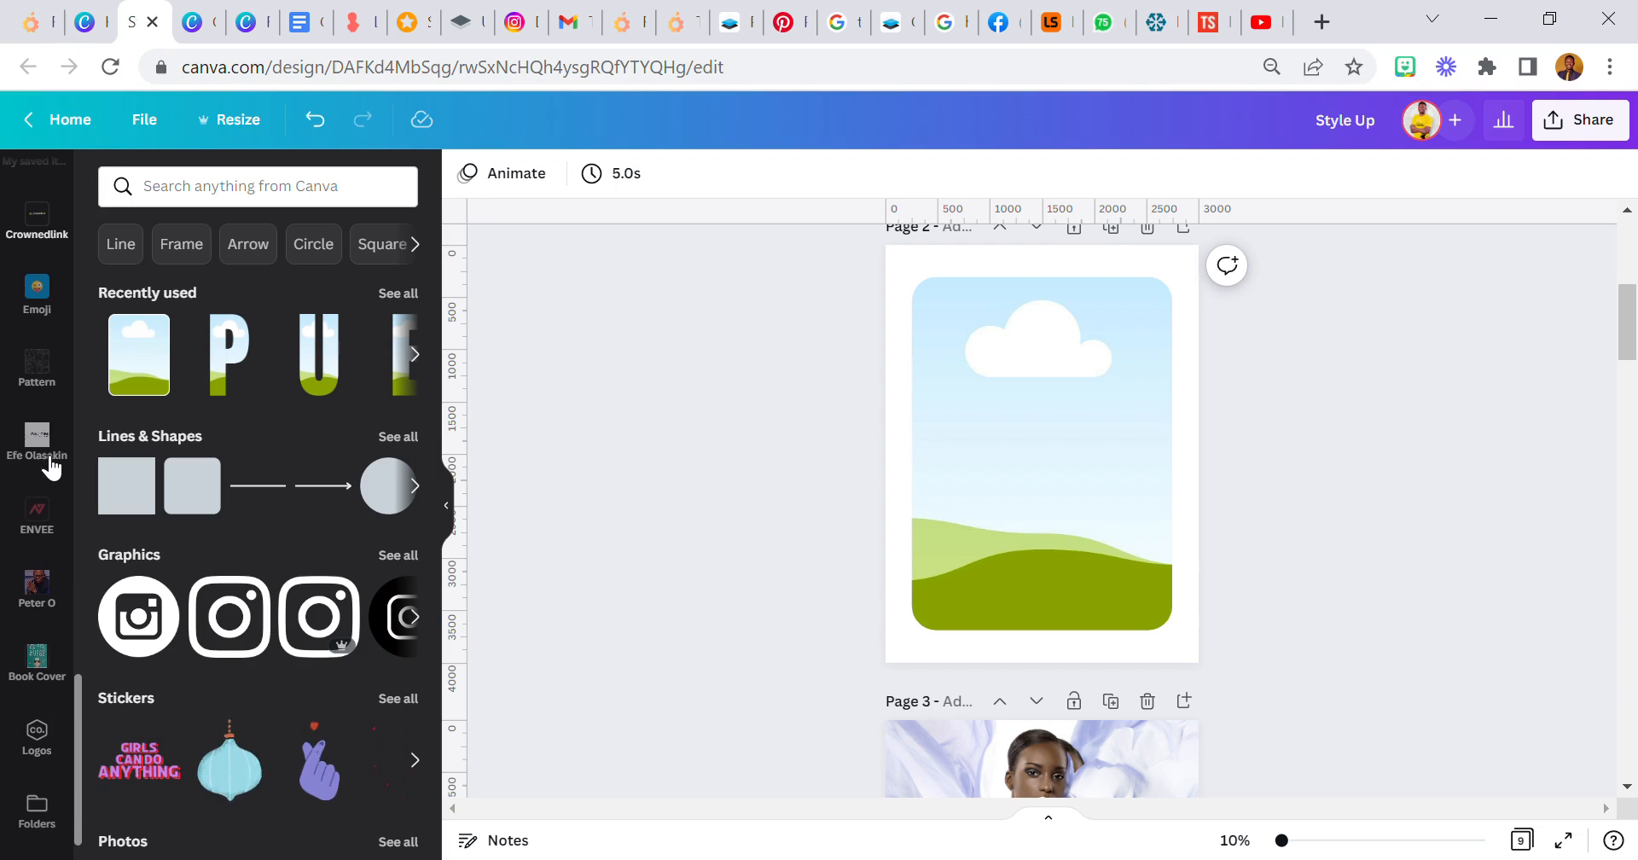
pyautogui.scroll(-5, 48, 461)
pyautogui.click(37, 371)
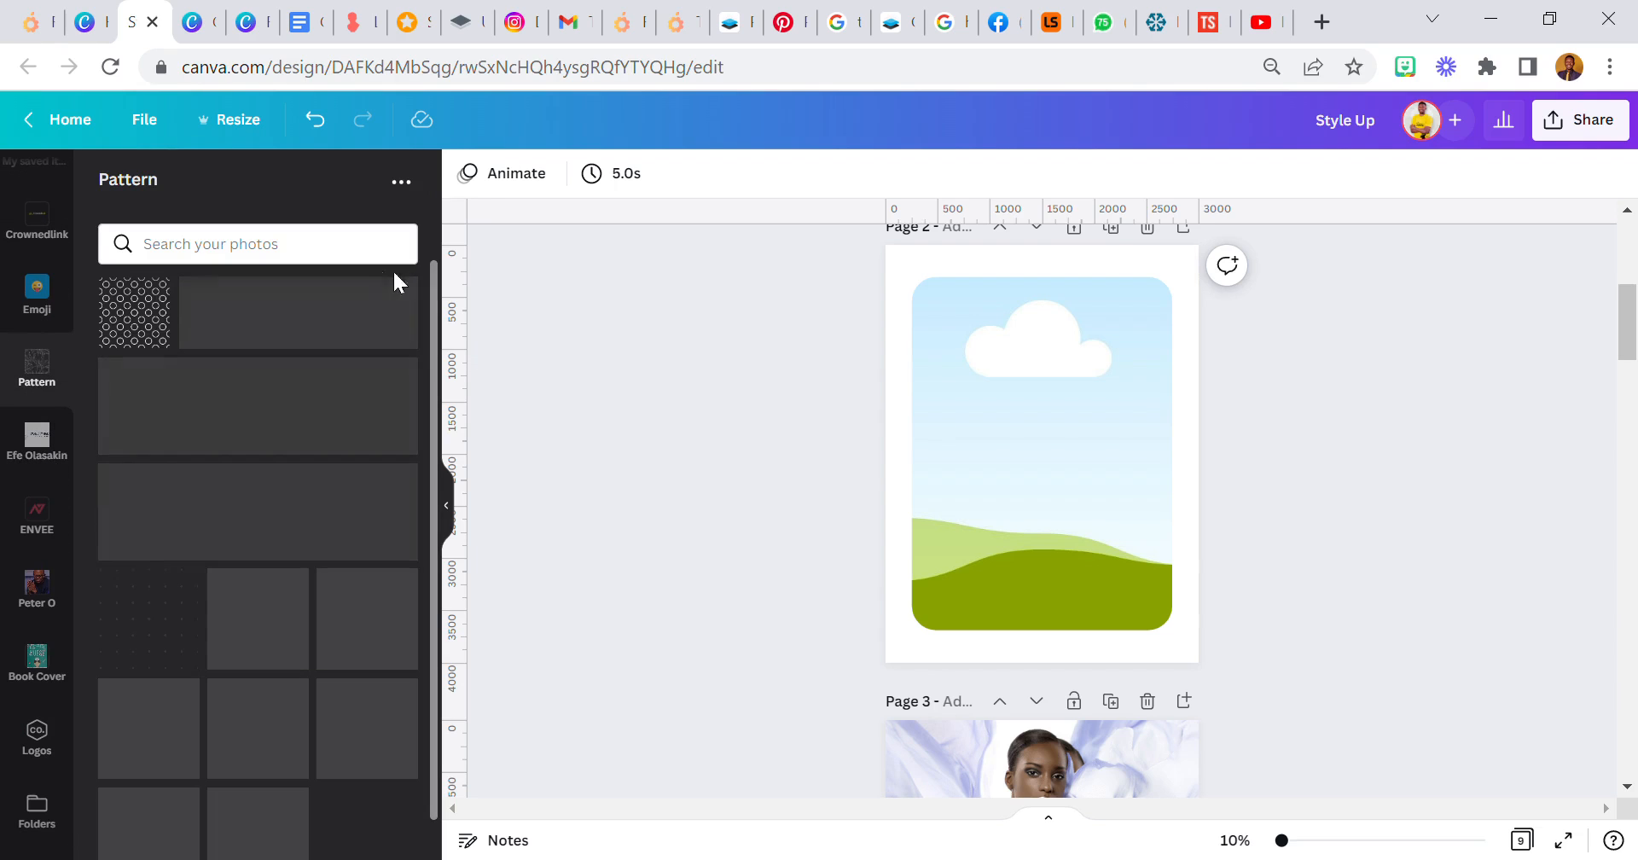
pyautogui.scroll(-1, 325, 392)
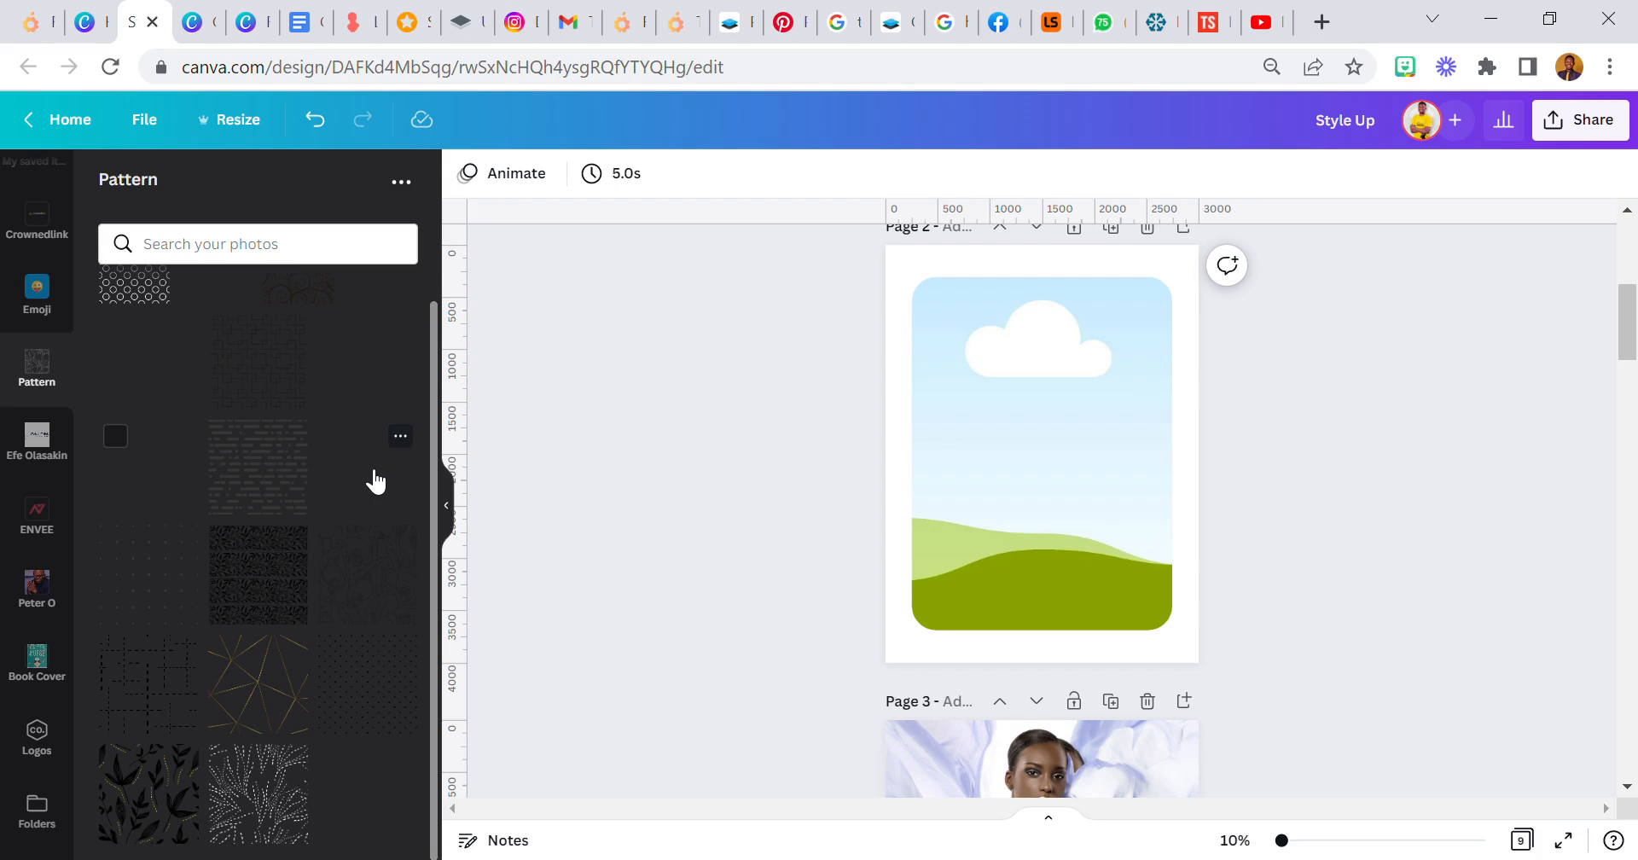
pyautogui.moveTo(401, 574); pyautogui.dragTo(993, 528)
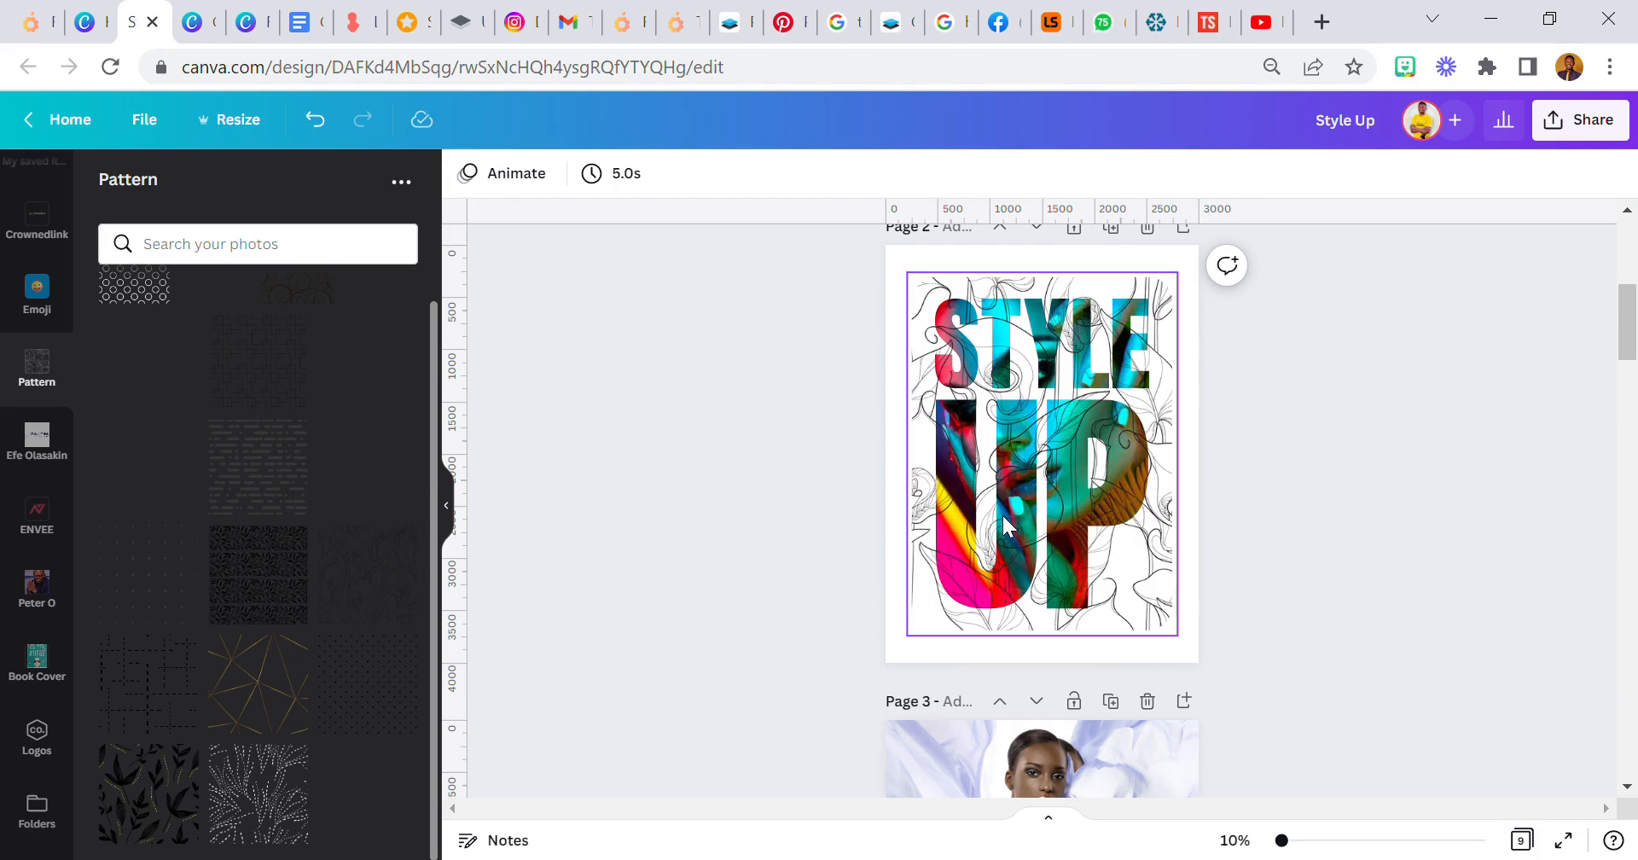
# - Send the patterned frame behind the STYLE UP letters and set its transparency to 7
pyautogui.click(1389, 173)
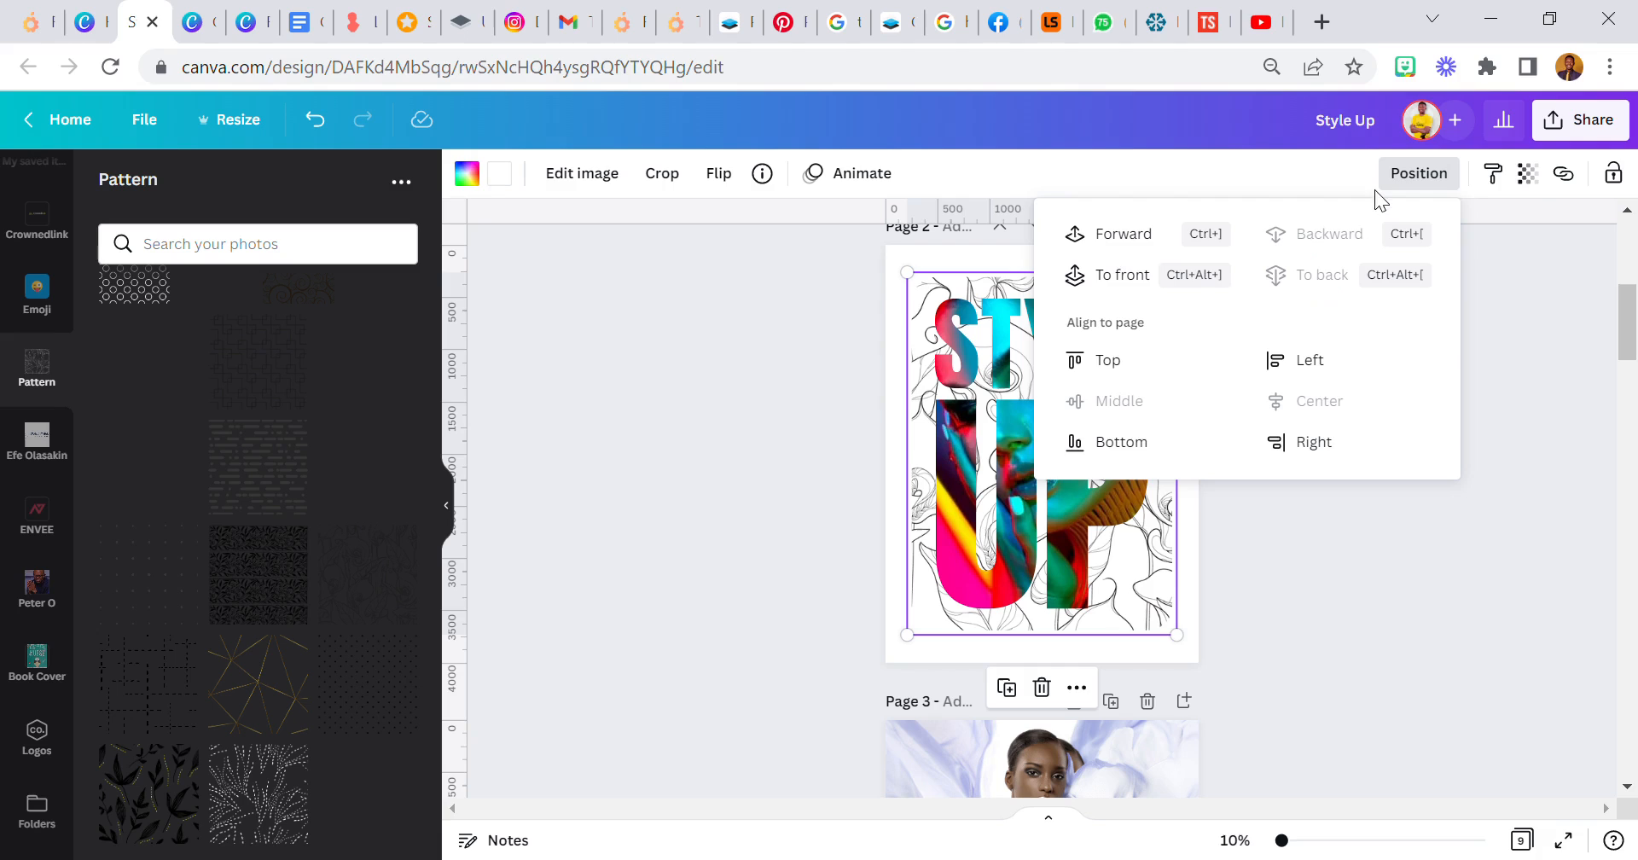
pyautogui.click(1527, 173)
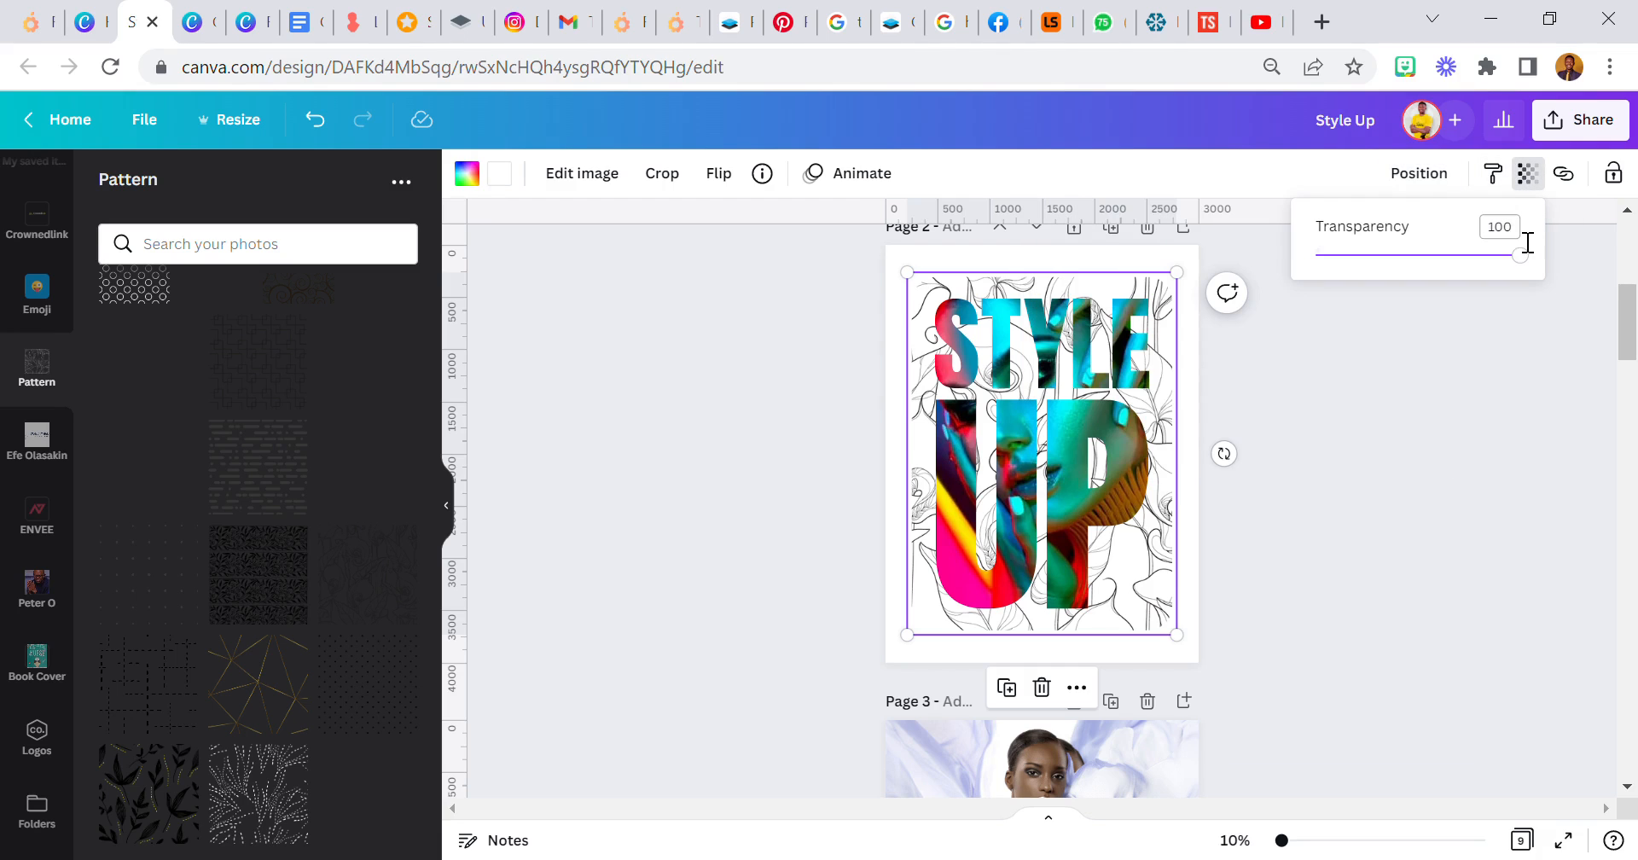
pyautogui.write('7')
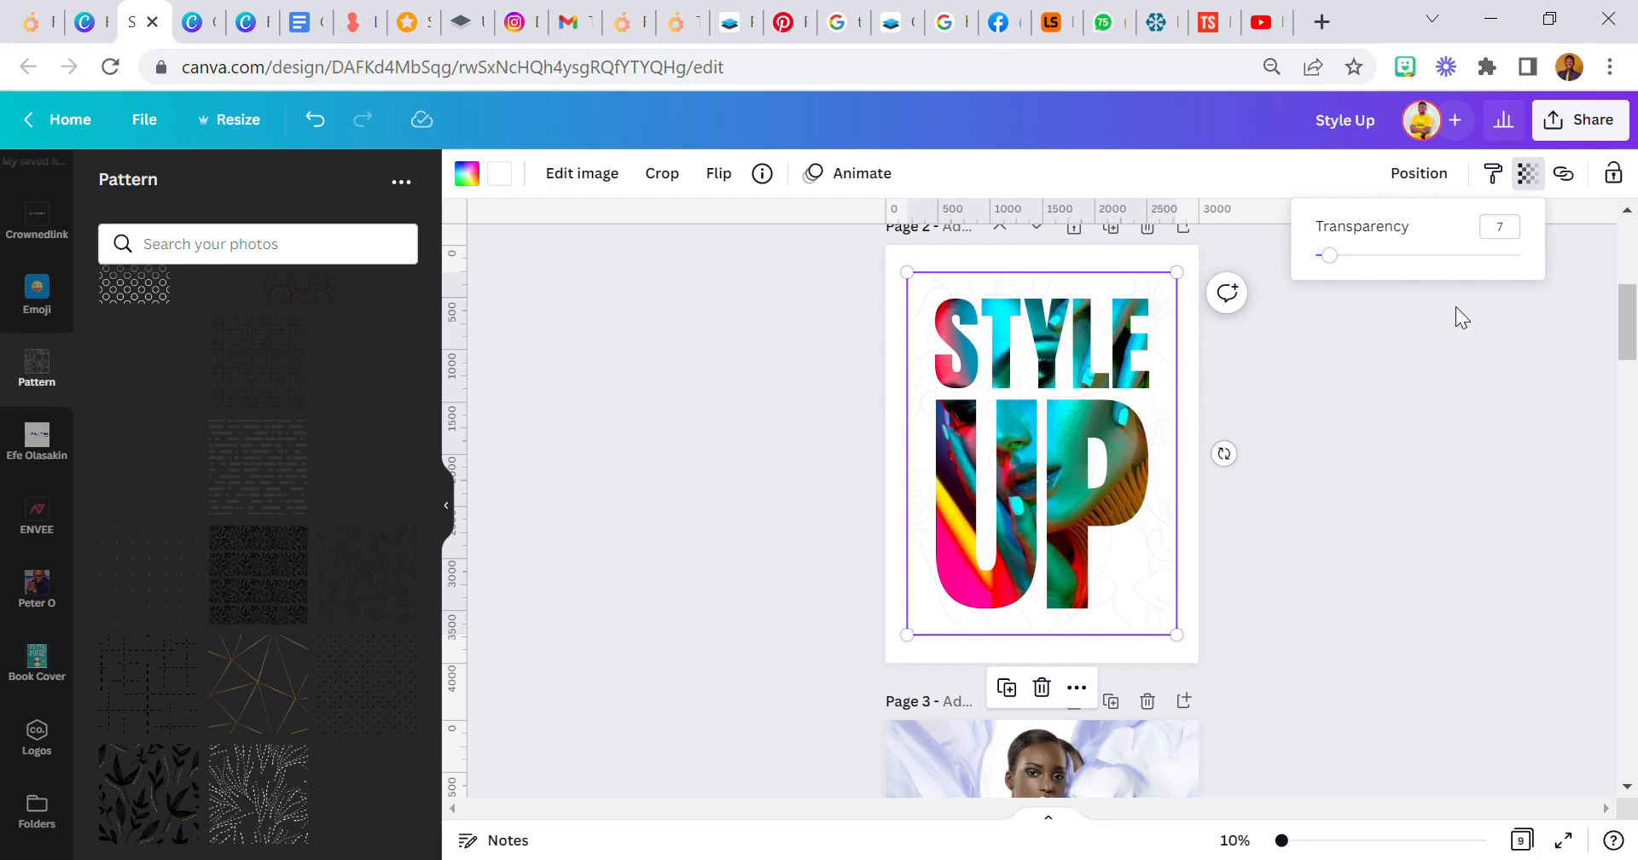
pyautogui.click(1366, 500)
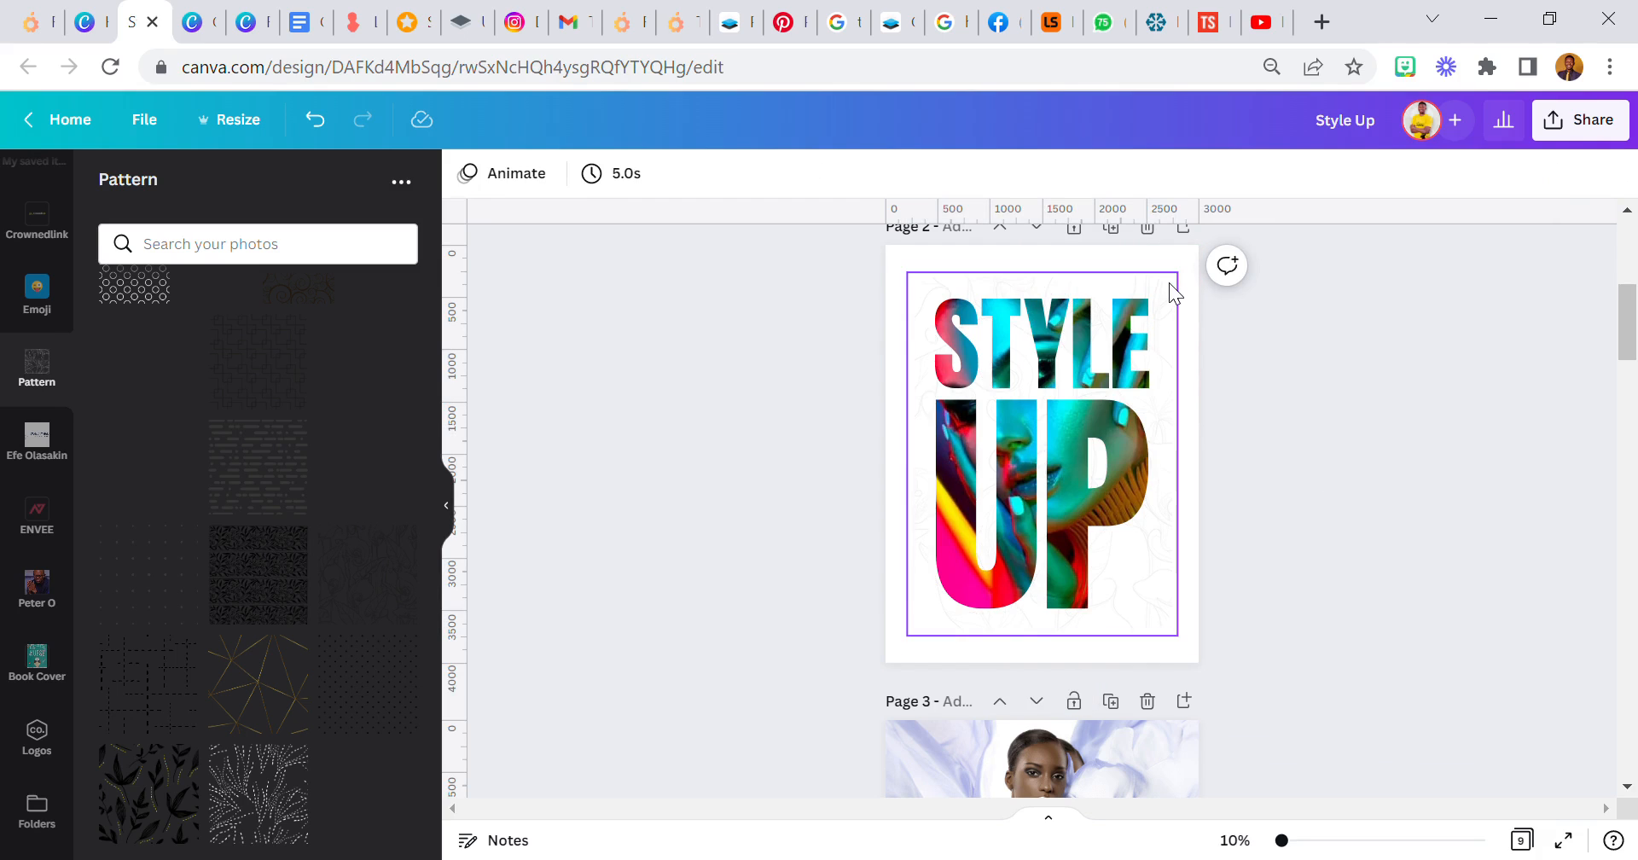
pyautogui.click(1196, 269)
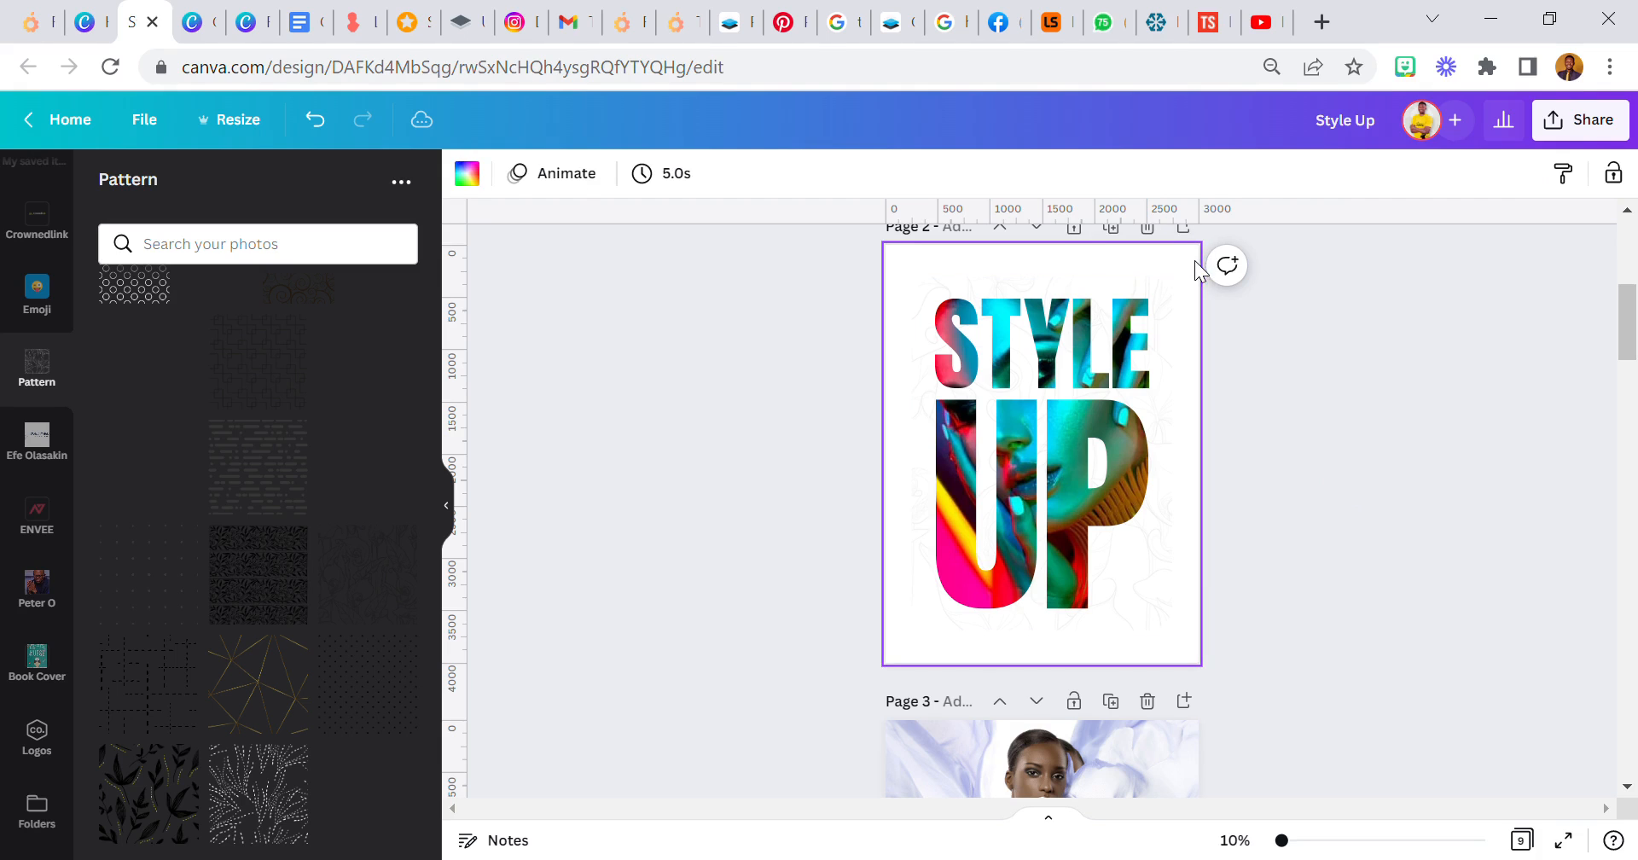
pyautogui.click(796, 404)
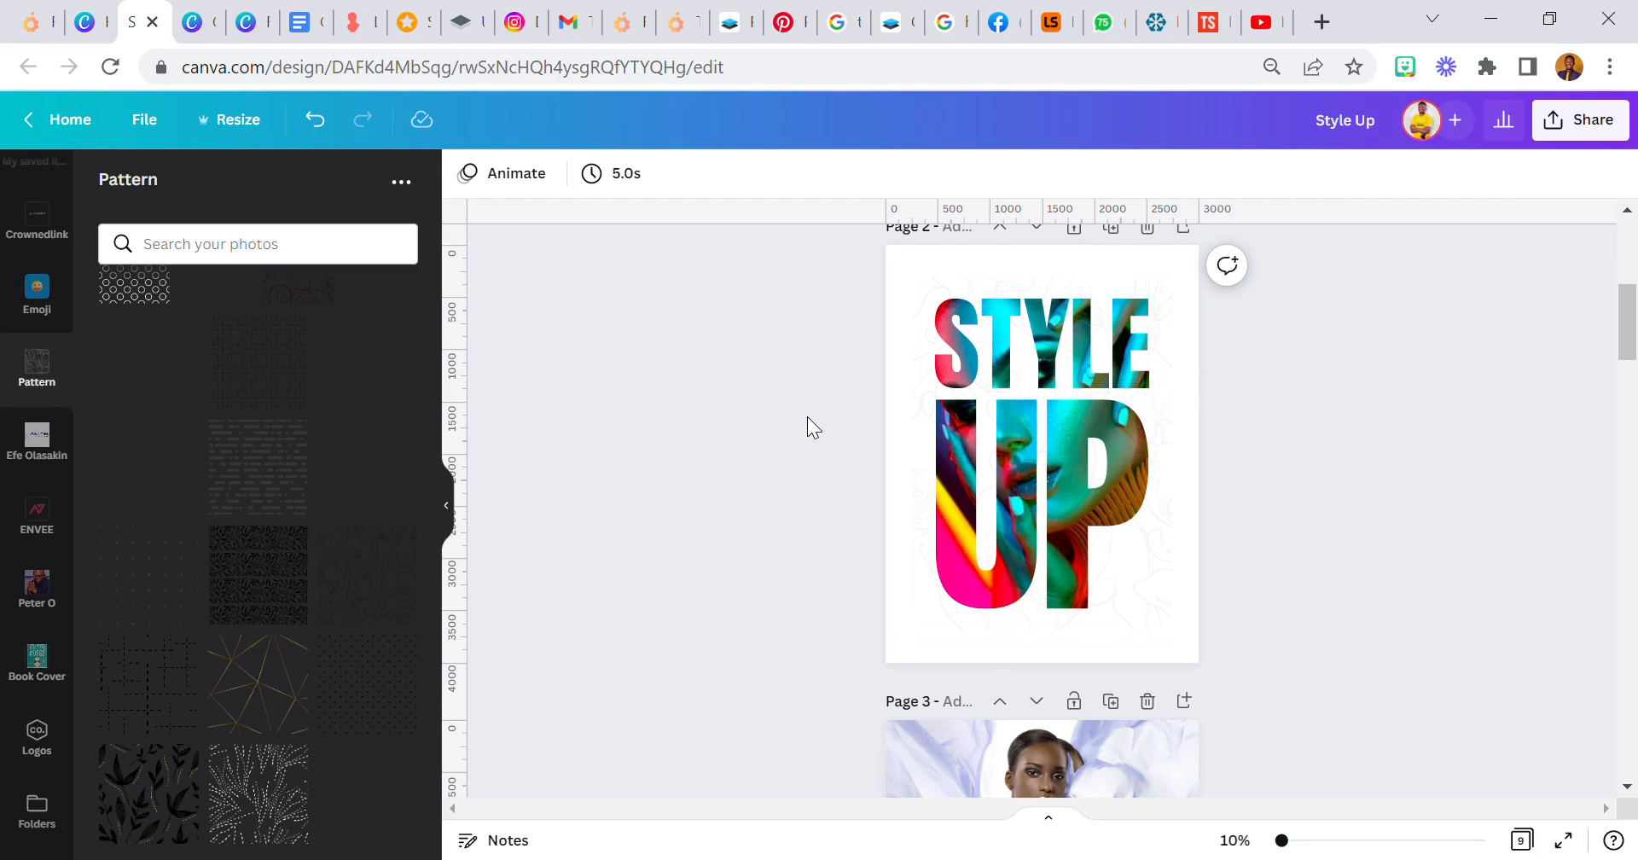
pyautogui.scroll(2, 807, 416)
pyautogui.scroll(-2, 807, 417)
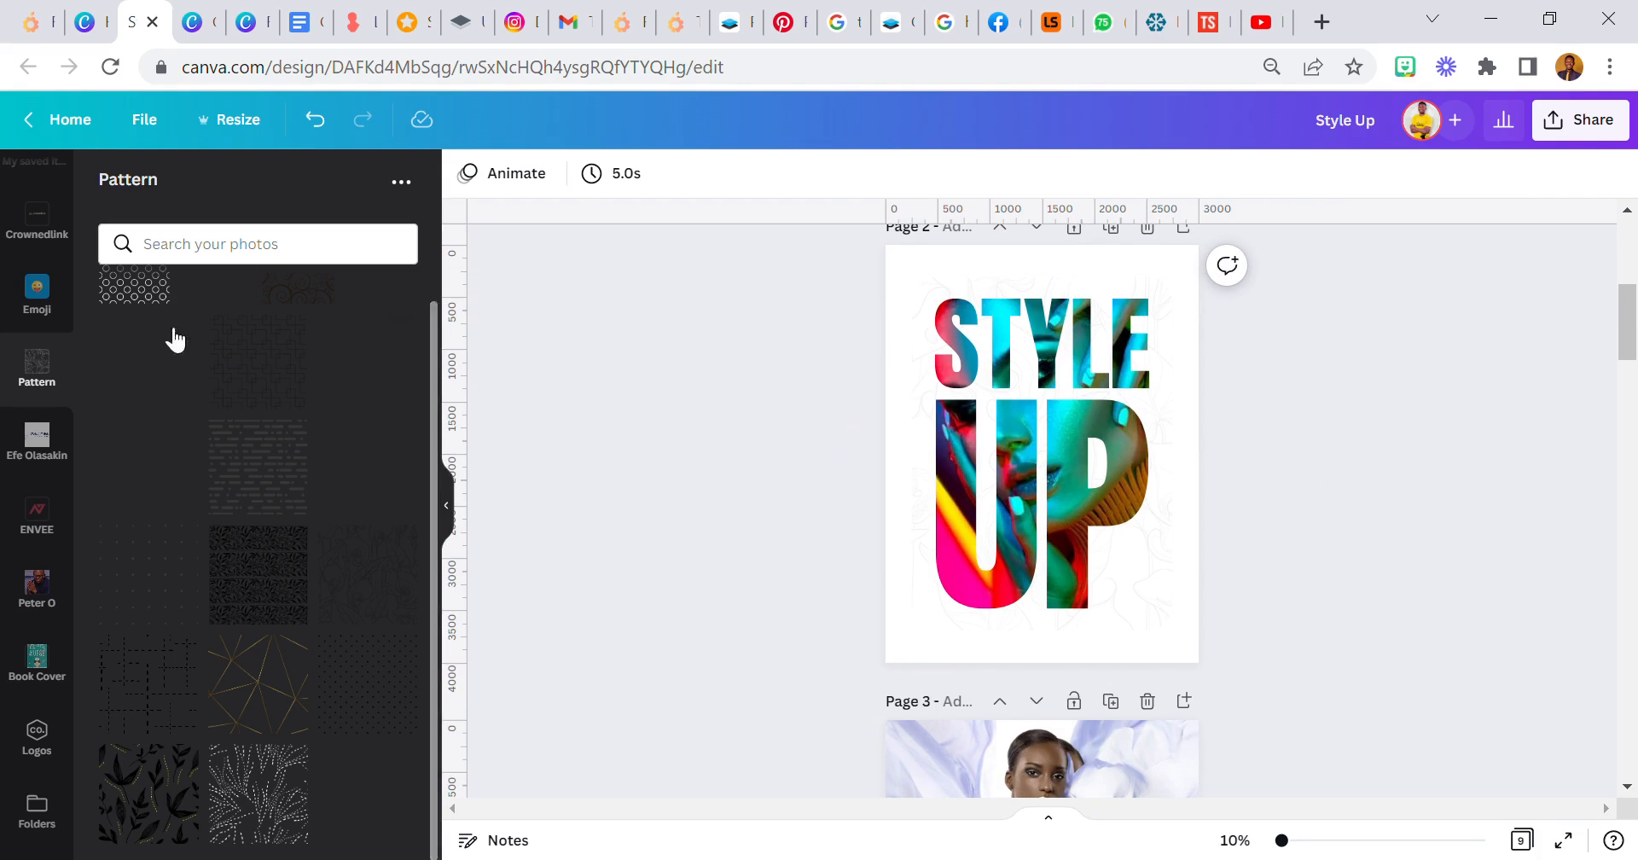
# - Add a subheading text reading MAKE UP FESTIVAL, enlarge it to size 78.6 and place it below the UP letters
pyautogui.scroll(10, 37, 392)
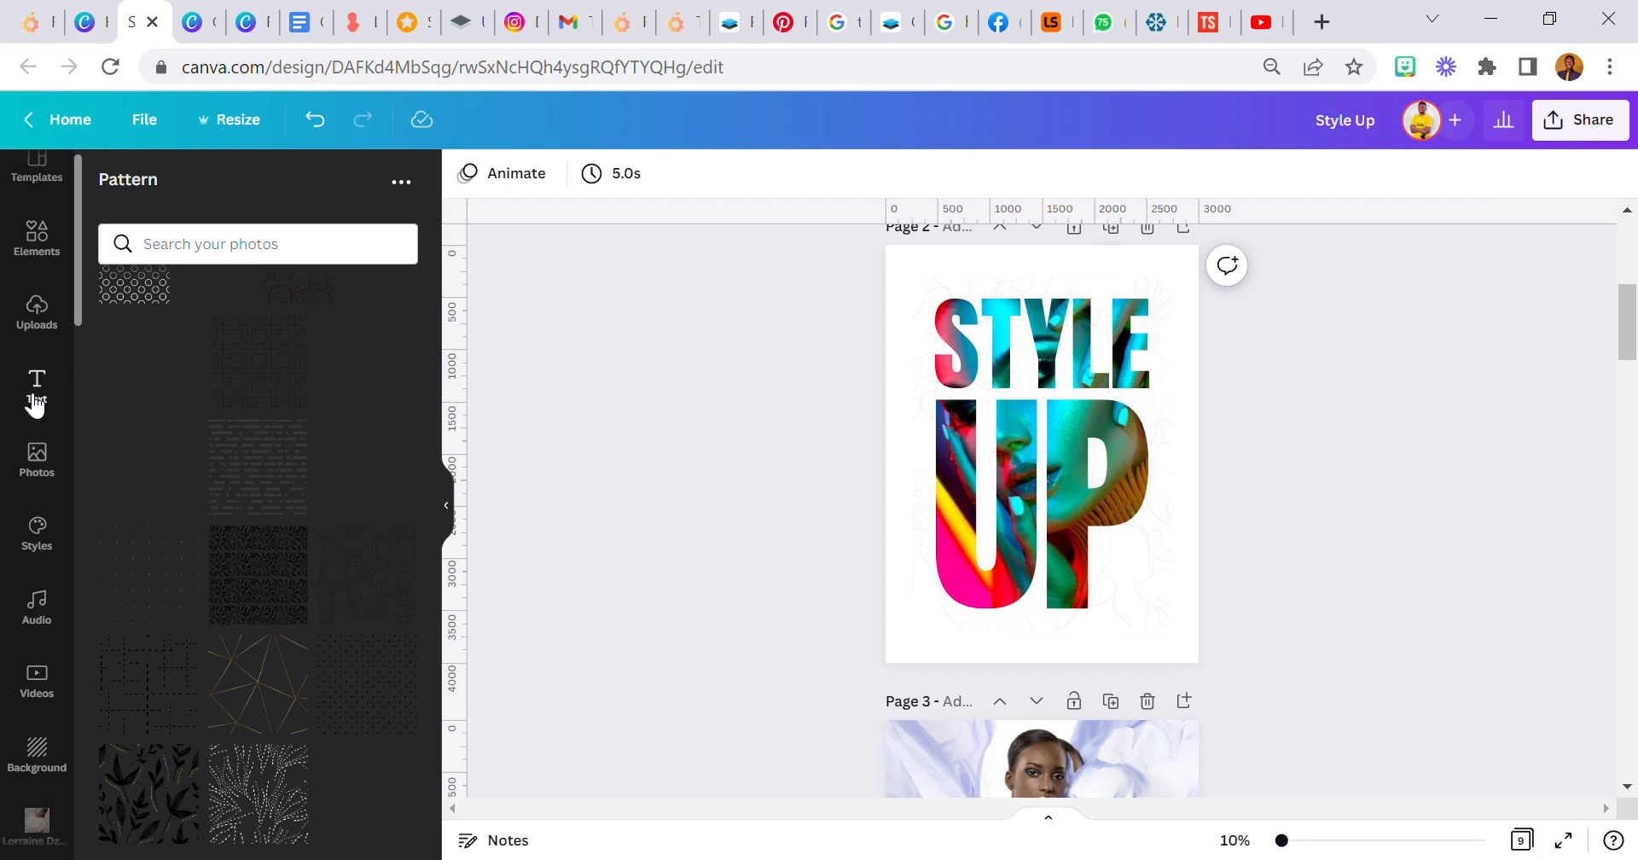
pyautogui.click(36, 404)
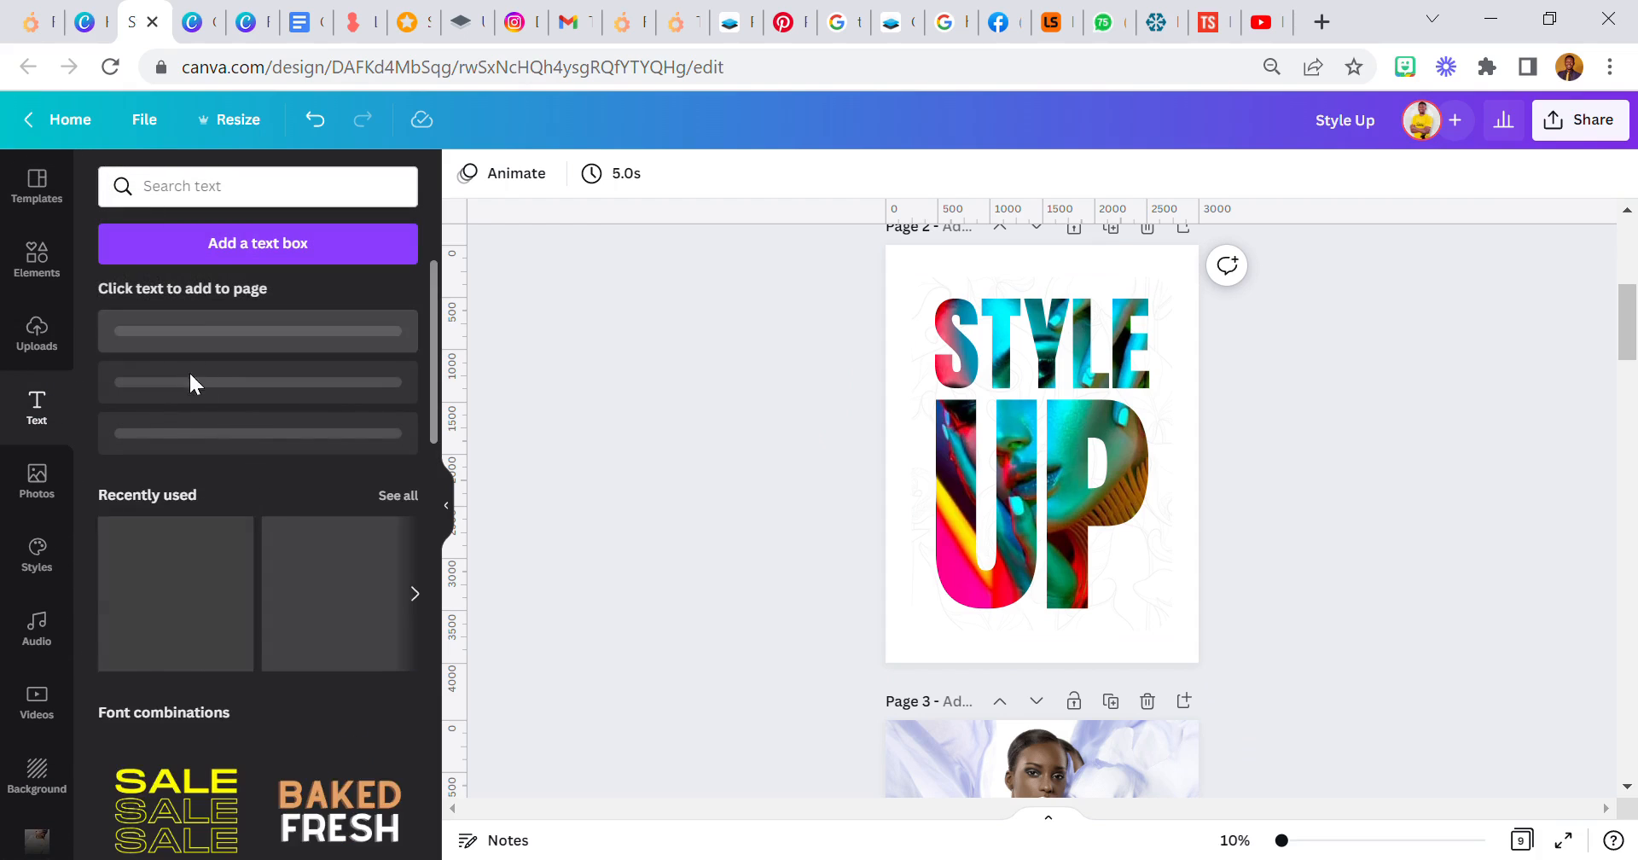
pyautogui.click(267, 408)
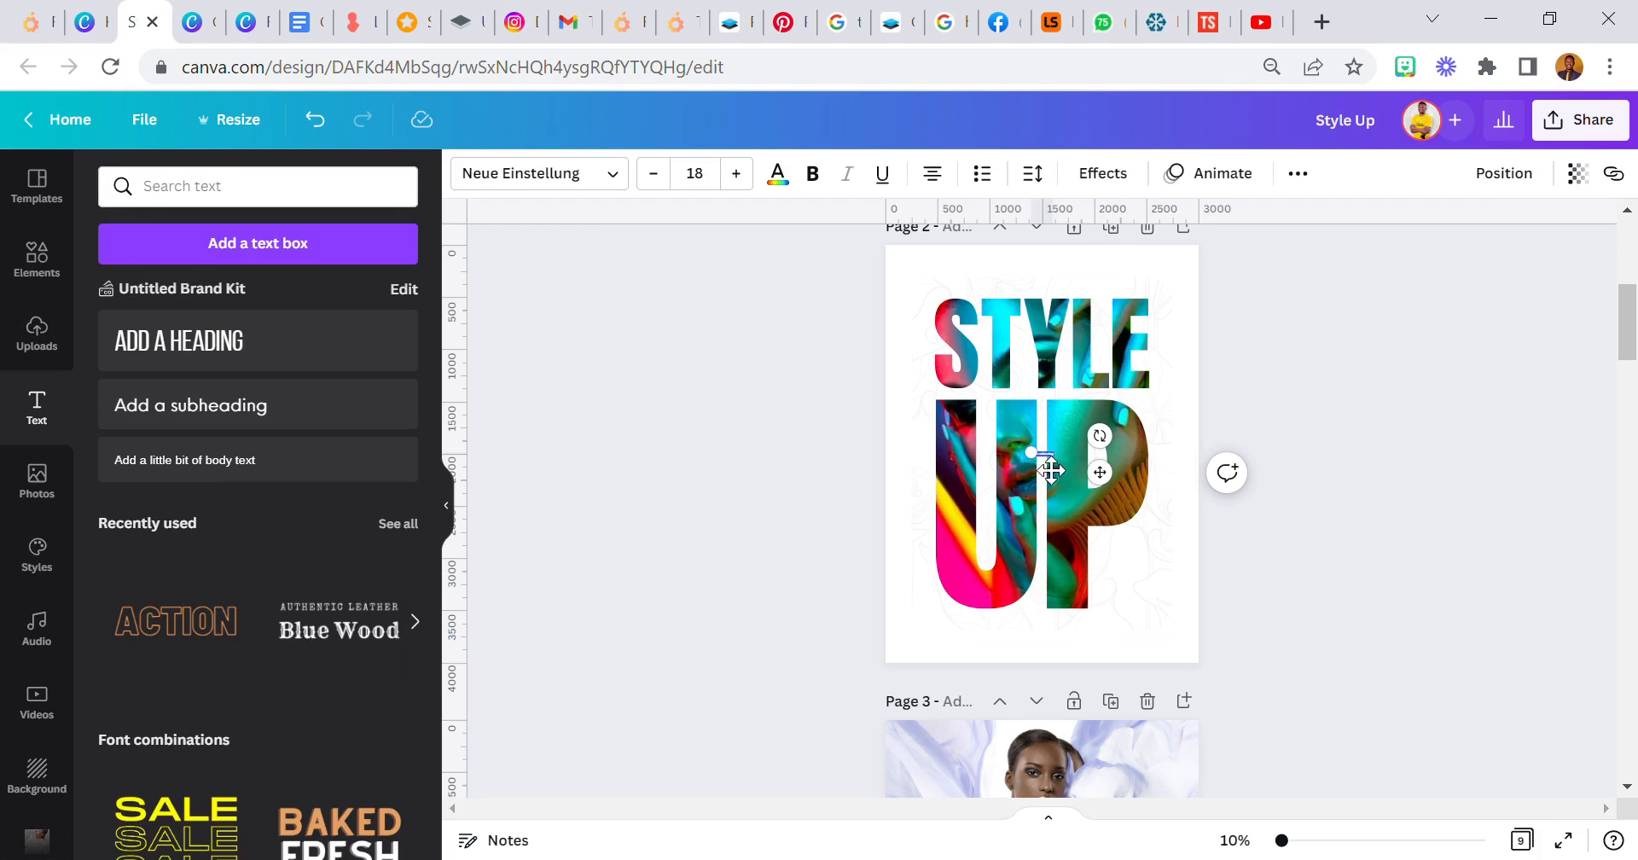
pyautogui.moveTo(1042, 465); pyautogui.dragTo(950, 466)
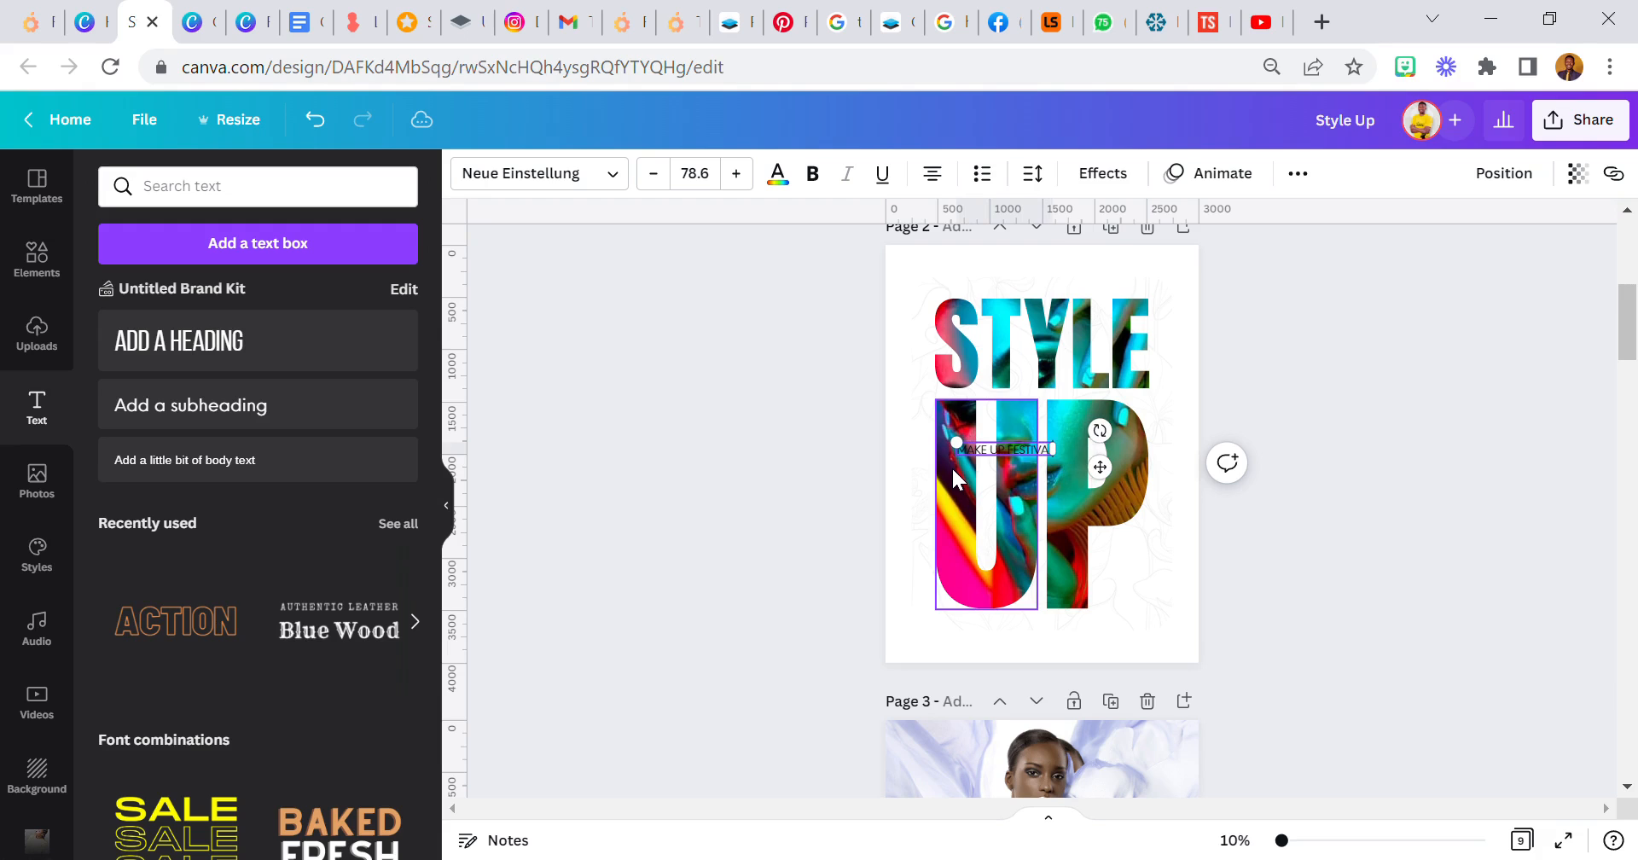
pyautogui.moveTo(1119, 468); pyautogui.dragTo(1150, 647)
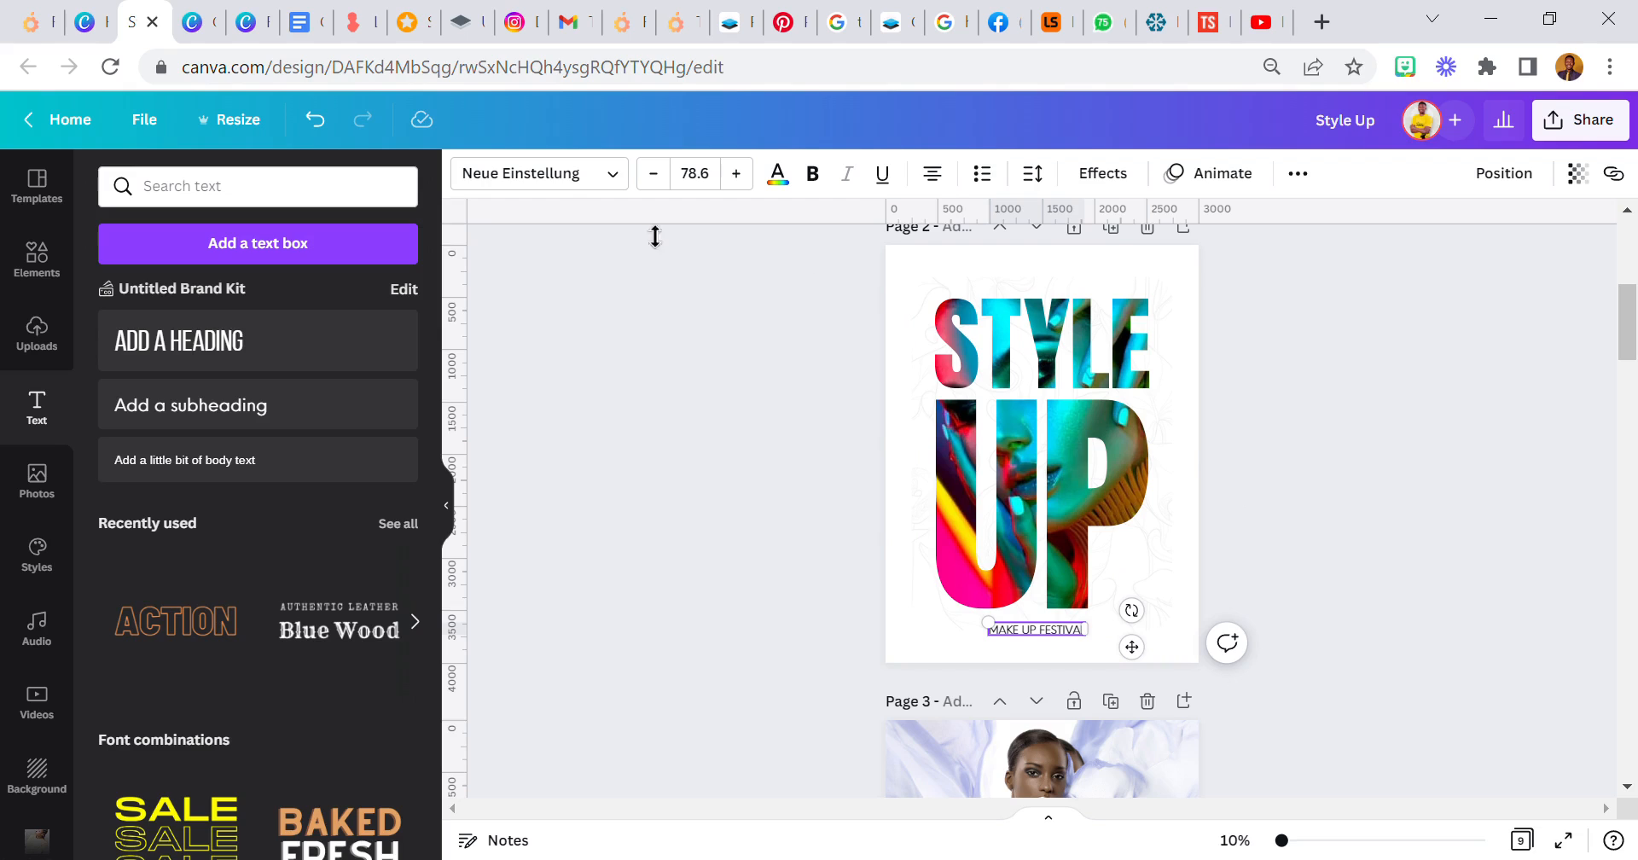
# - Set the MAKE UP FESTIVAL text in the Brice ExtraLightSemiEx font and make it bold
pyautogui.click(585, 181)
pyautogui.click(216, 243)
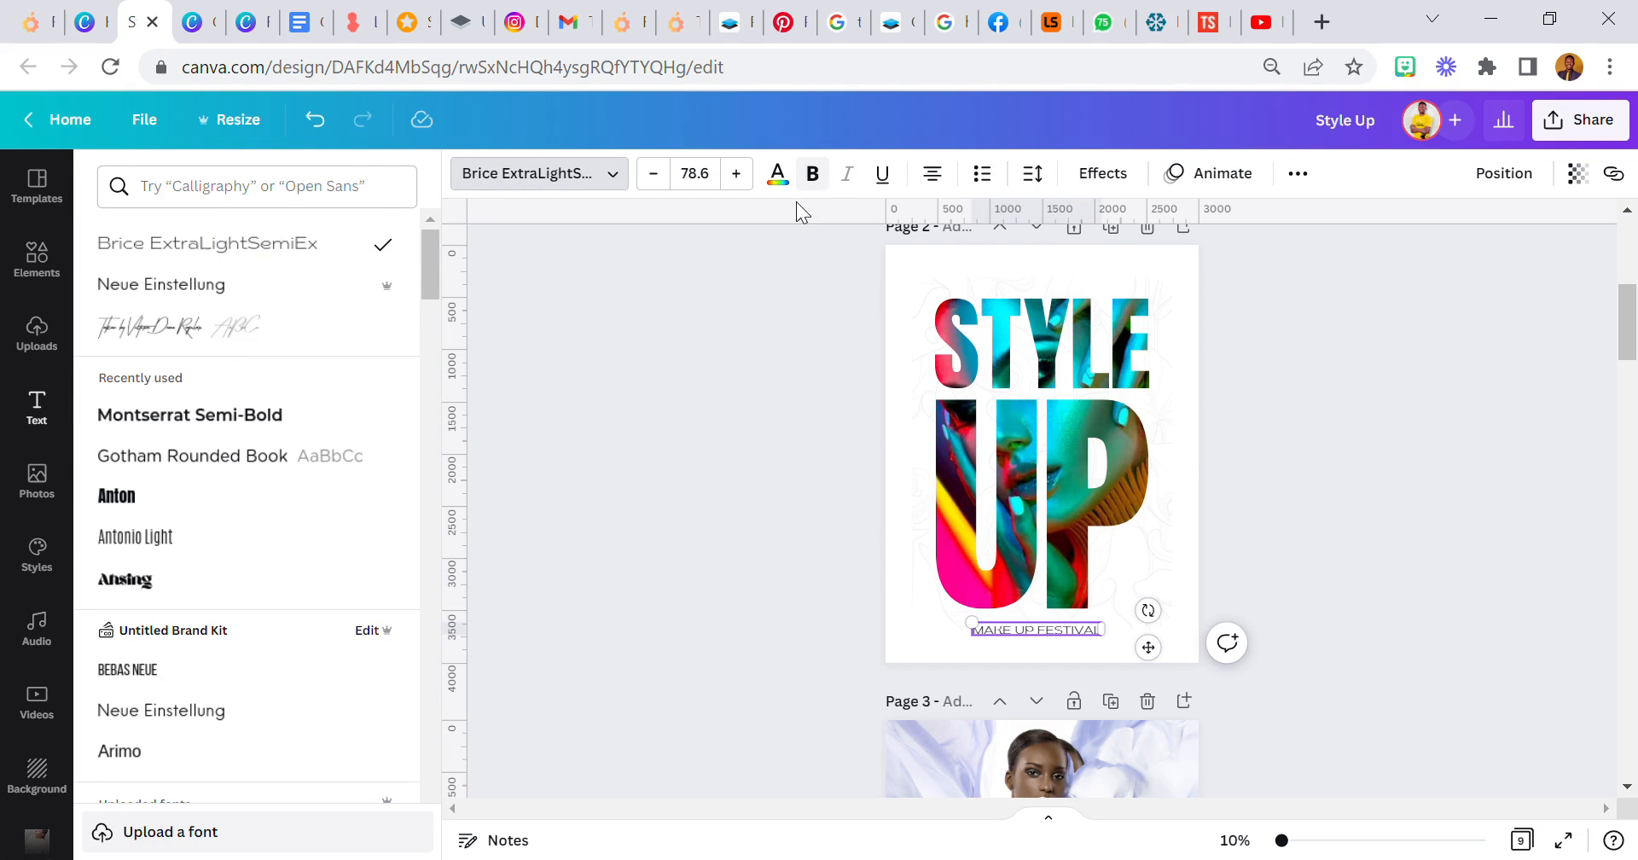
pyautogui.click(876, 461)
pyautogui.click(1033, 624)
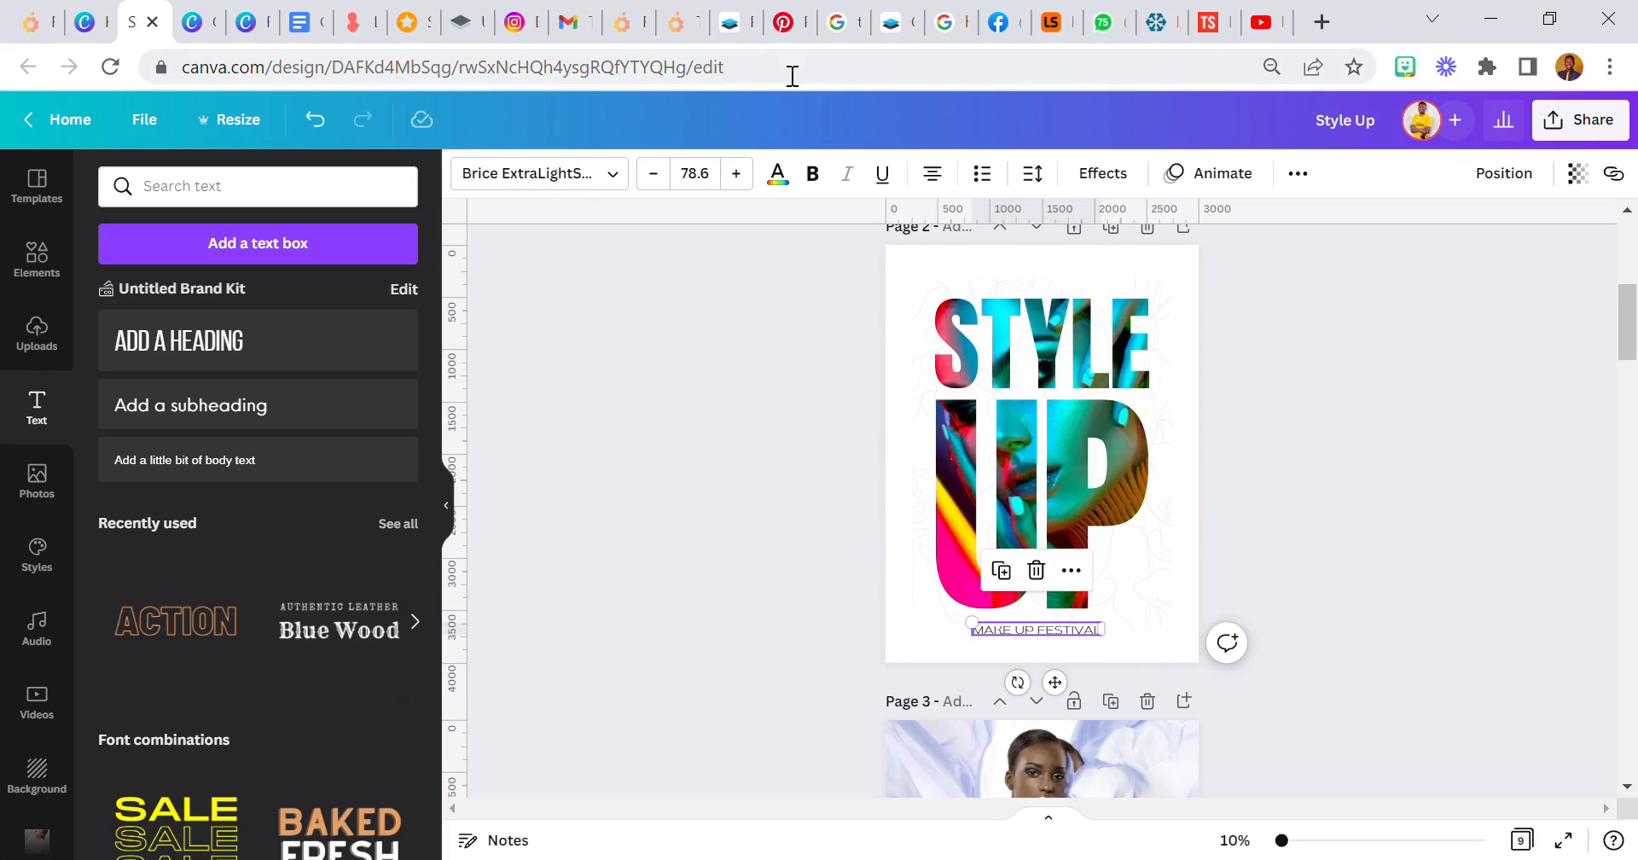
pyautogui.click(811, 175)
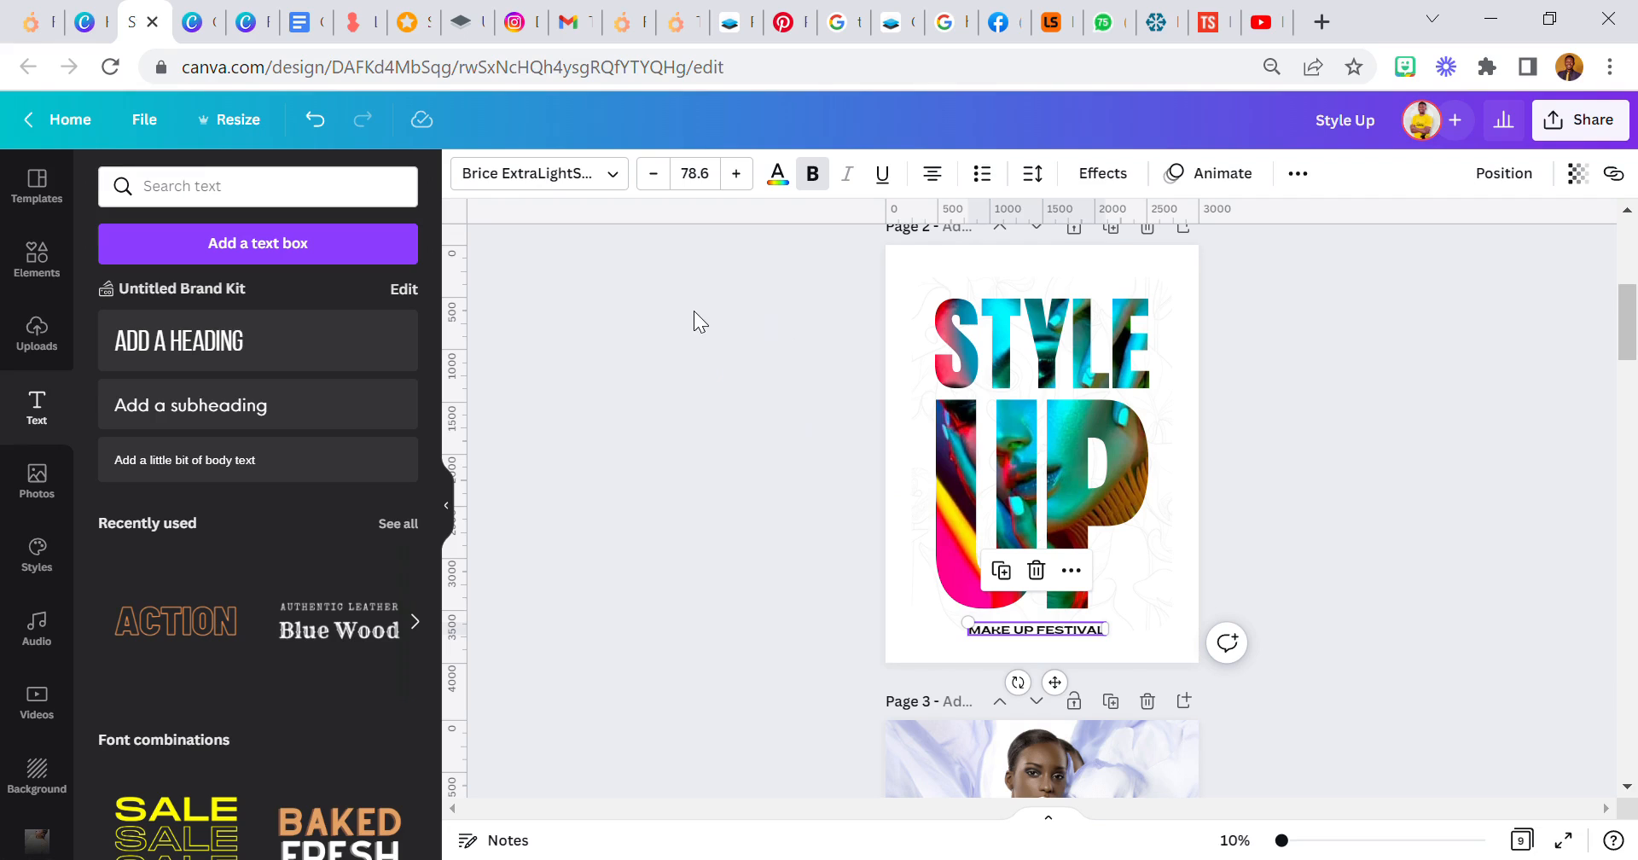
# - Set the MAKE UP FESTIVAL text to font size 72 with a letter spacing of 473
pyautogui.click(718, 183)
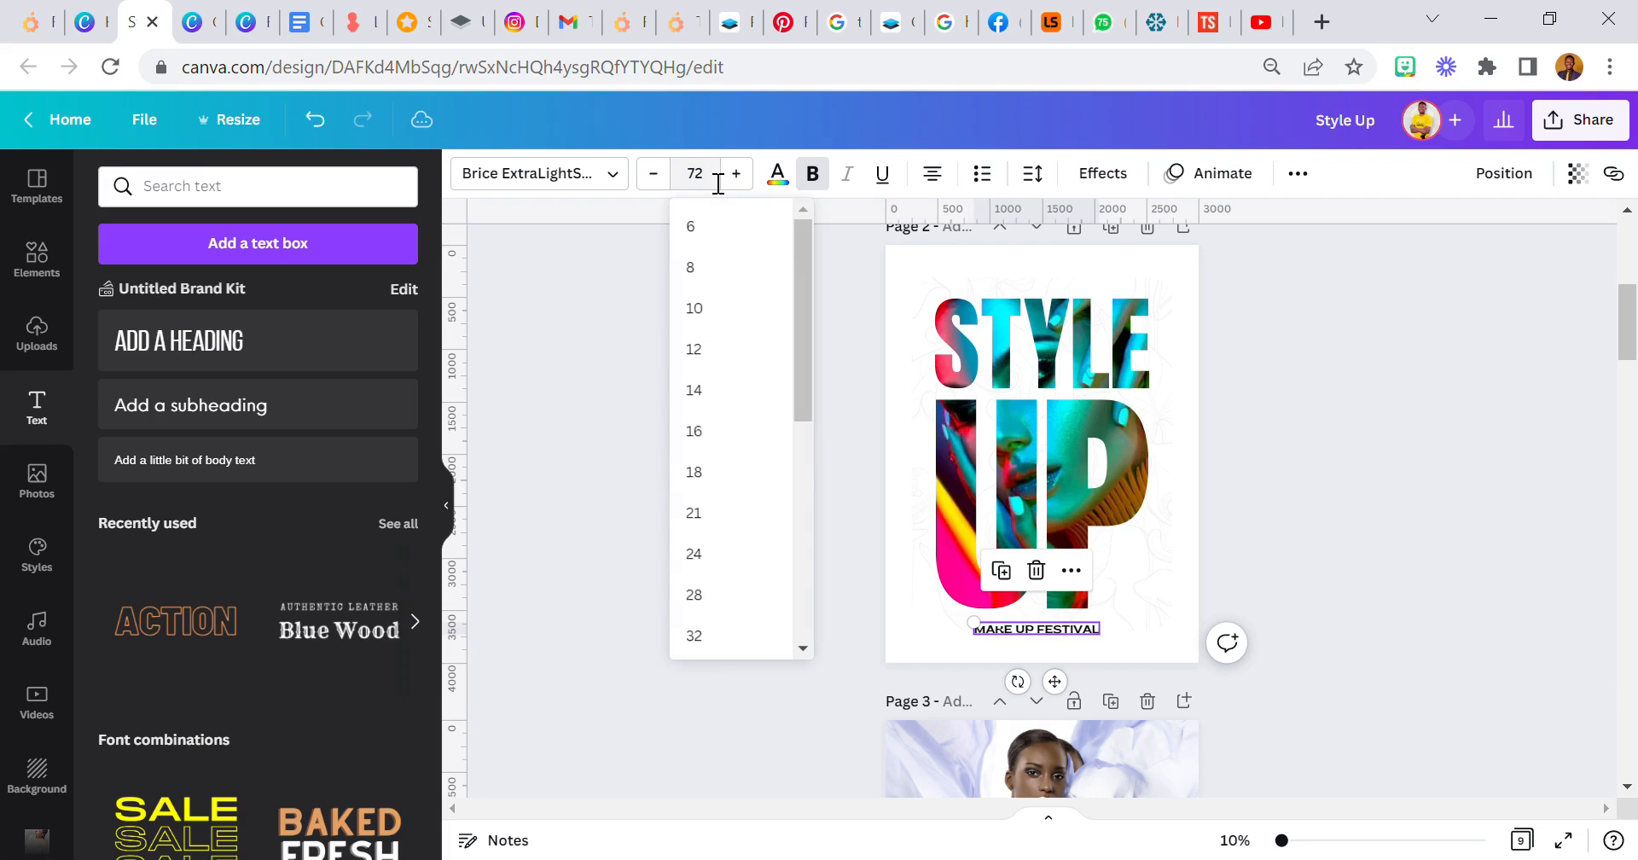
pyautogui.write('72')
pyautogui.press('Return')
pyautogui.click(1033, 173)
pyautogui.moveTo(1100, 262); pyautogui.dragTo(1228, 295)
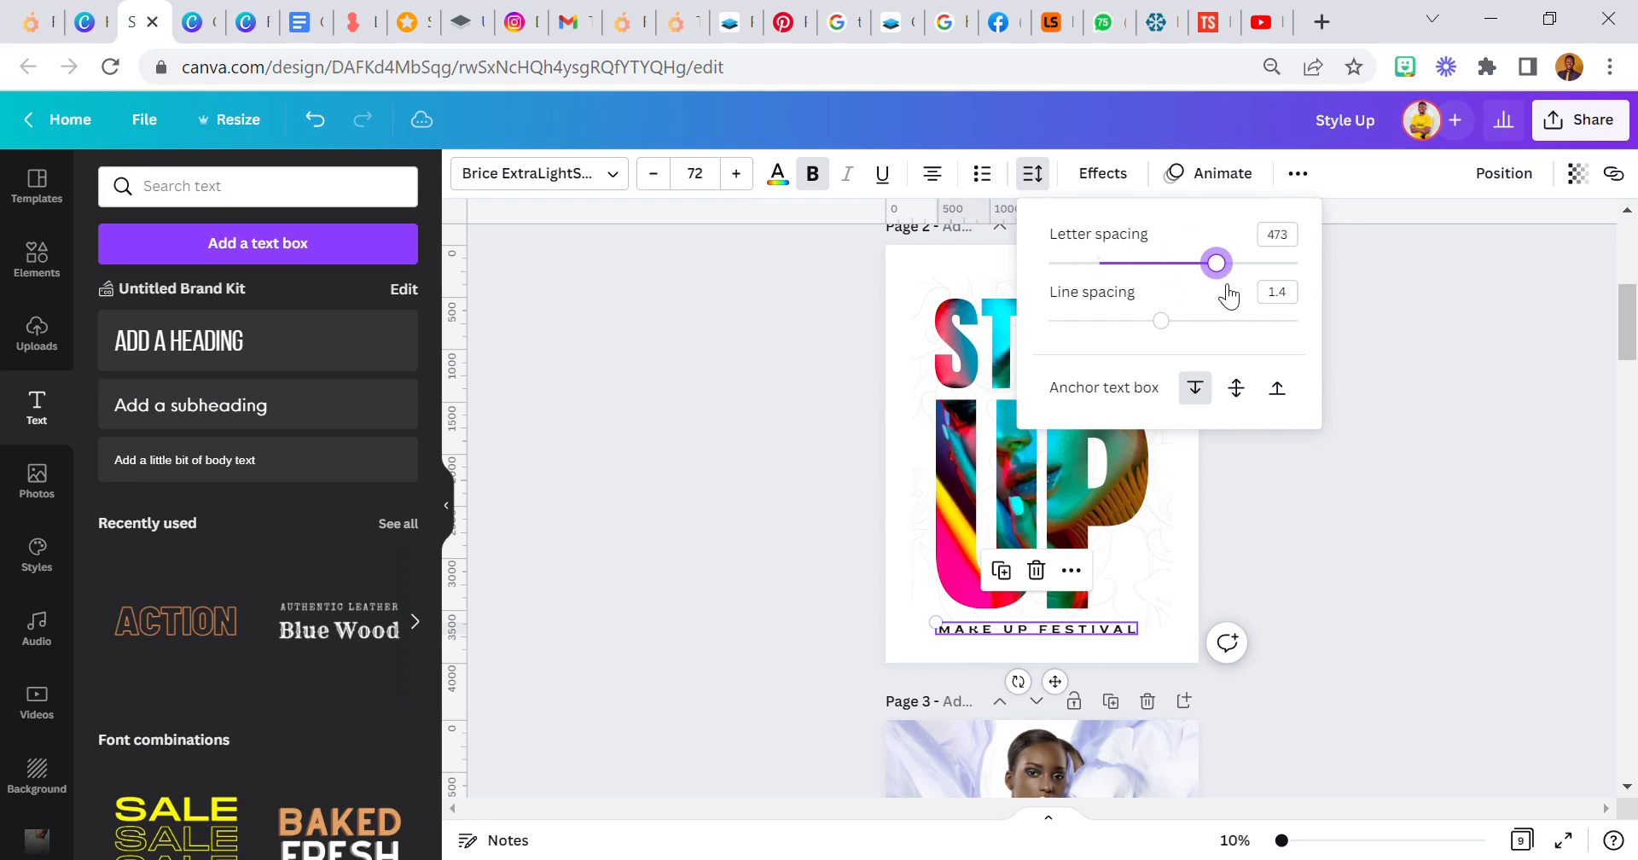
pyautogui.click(592, 530)
# - Move the MAKE UP FESTIVAL text so that it sits centred beneath the UP letters
pyautogui.click(979, 627)
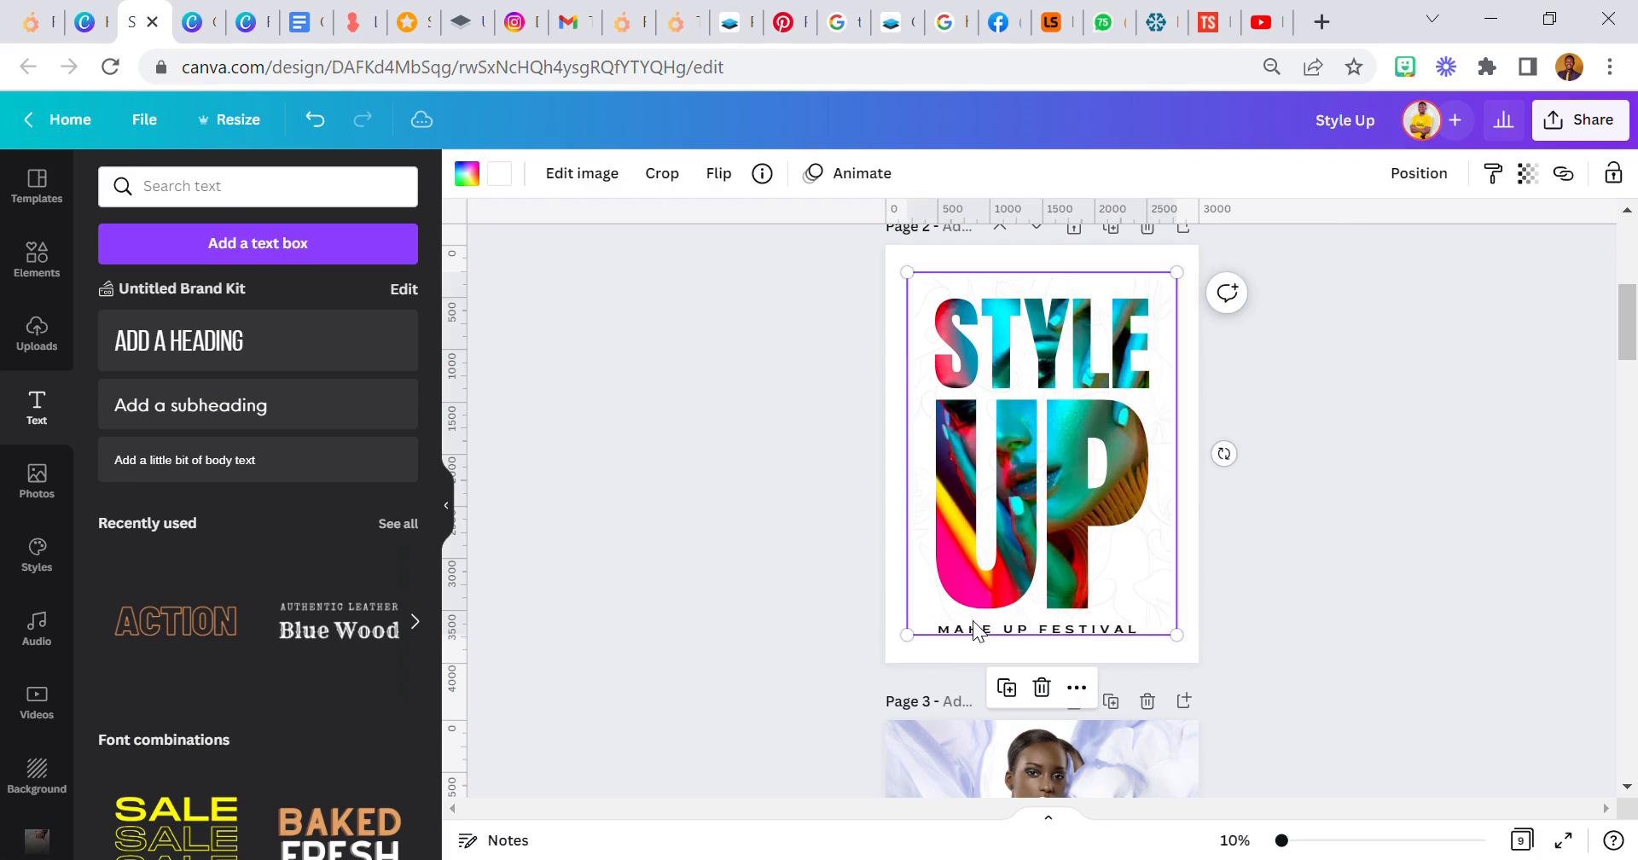
pyautogui.click(980, 627)
pyautogui.moveTo(1059, 682); pyautogui.dragTo(1071, 688)
pyautogui.click(825, 573)
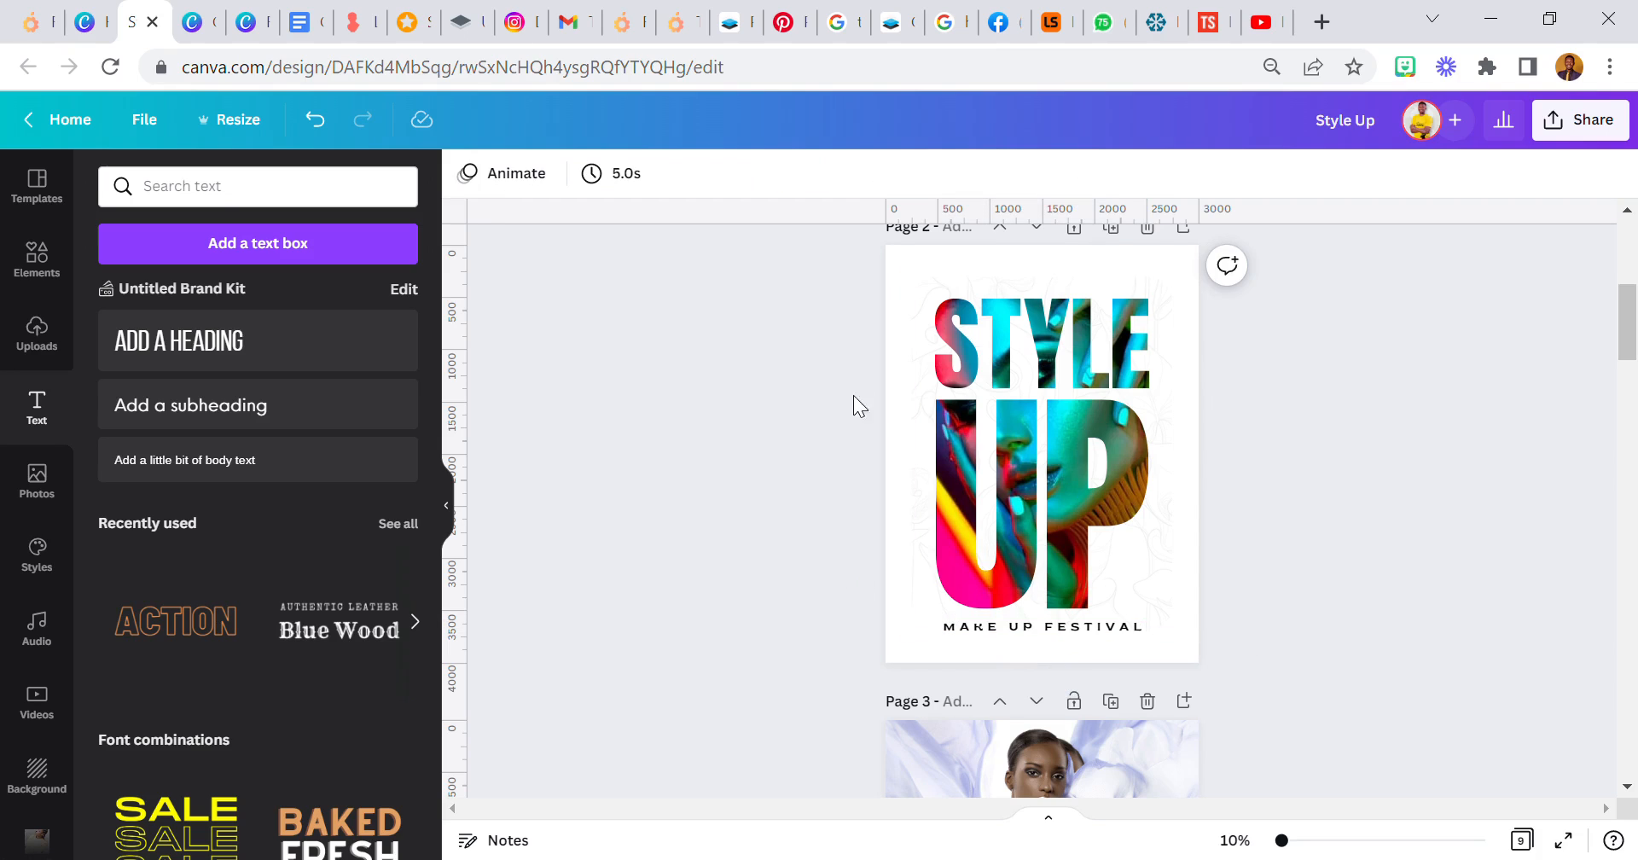
# - Lock the patterned background frame, then try shifting the STYLE UP letters and the tagline together on the page
pyautogui.click(917, 309)
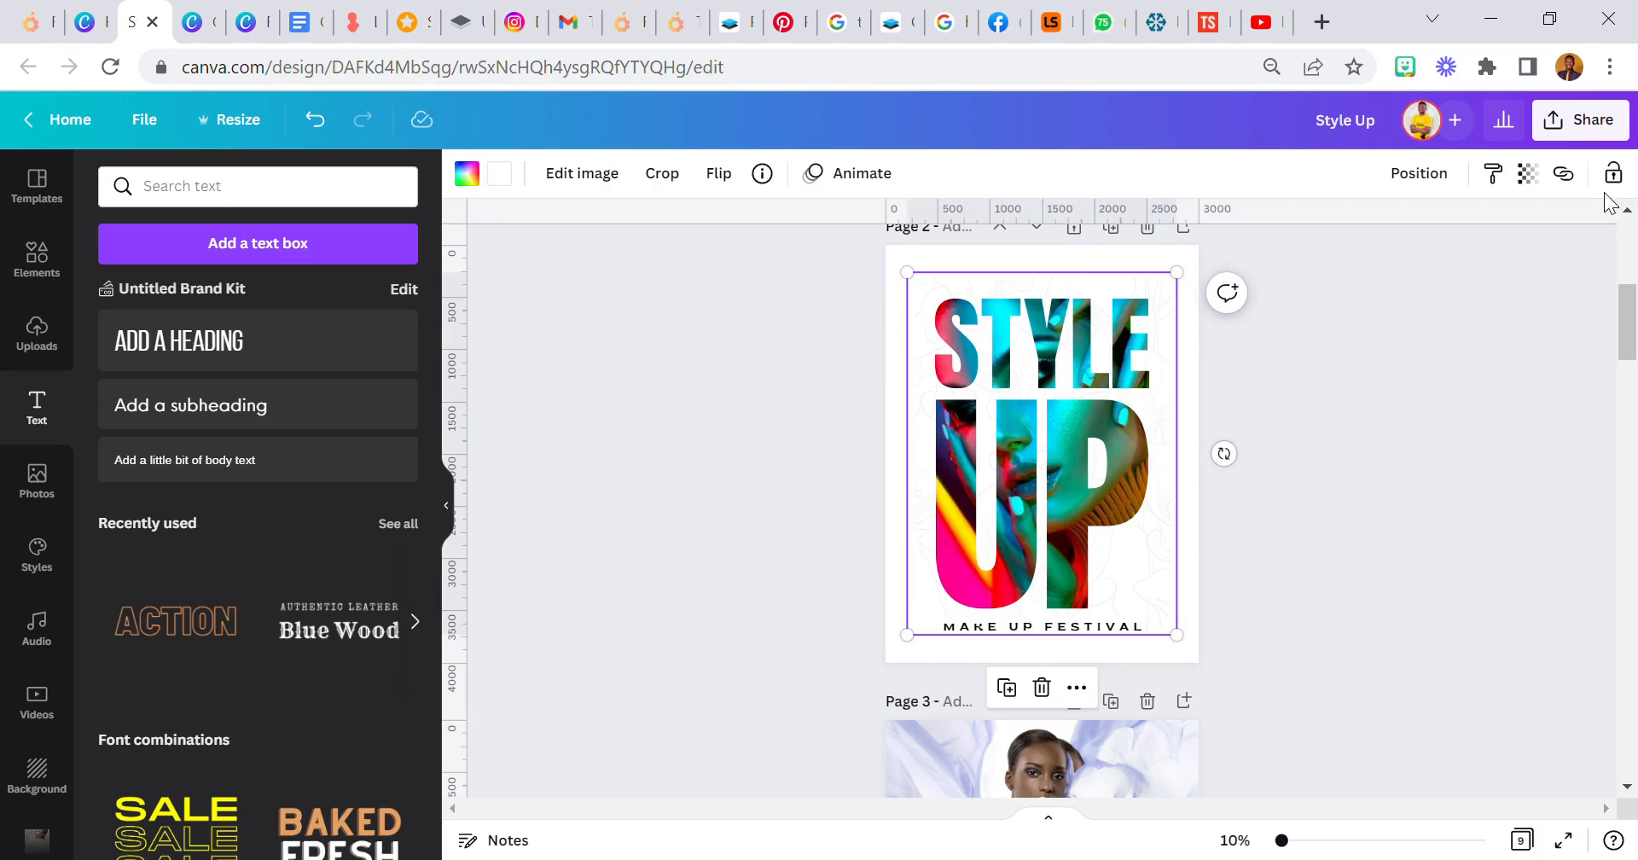
pyautogui.click(1613, 173)
pyautogui.moveTo(944, 280); pyautogui.dragTo(1160, 638)
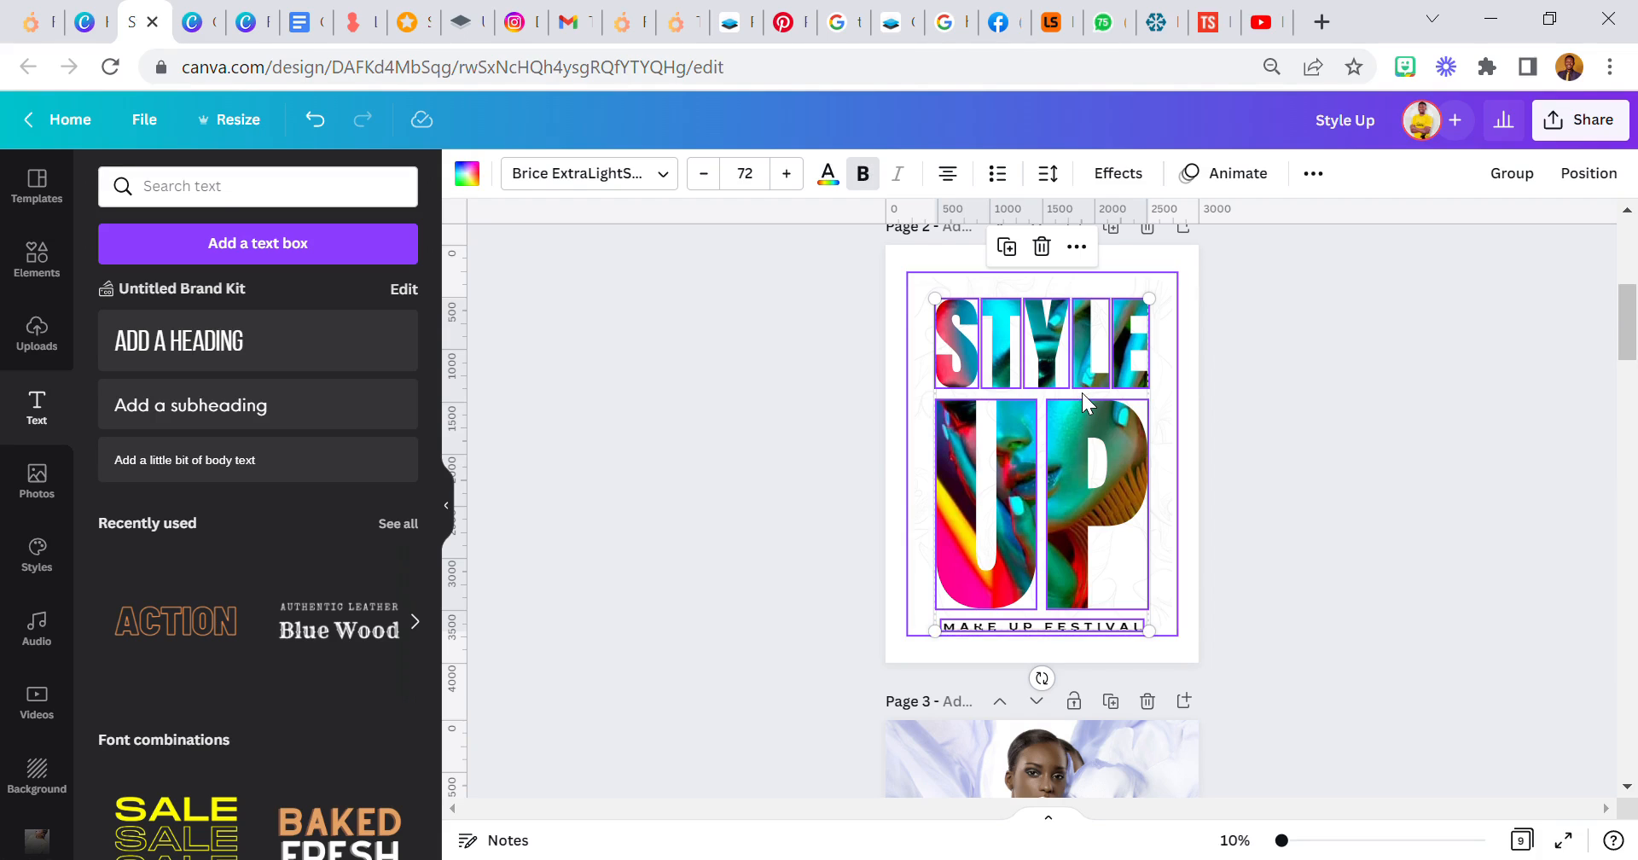
pyautogui.moveTo(1082, 393); pyautogui.dragTo(1098, 403)
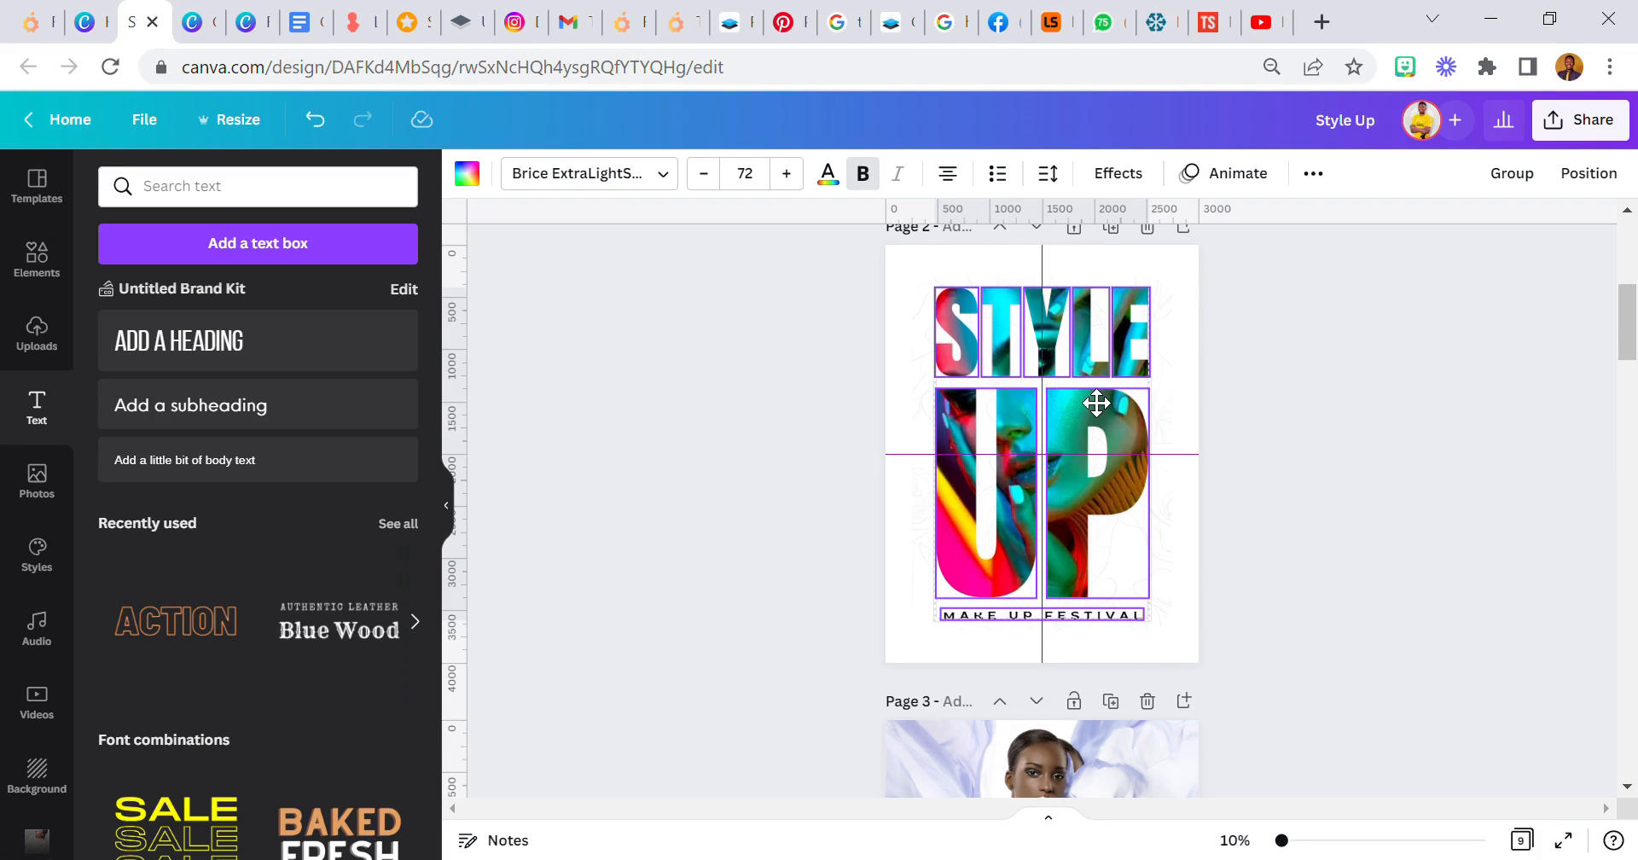
pyautogui.moveTo(1098, 403); pyautogui.dragTo(1097, 413)
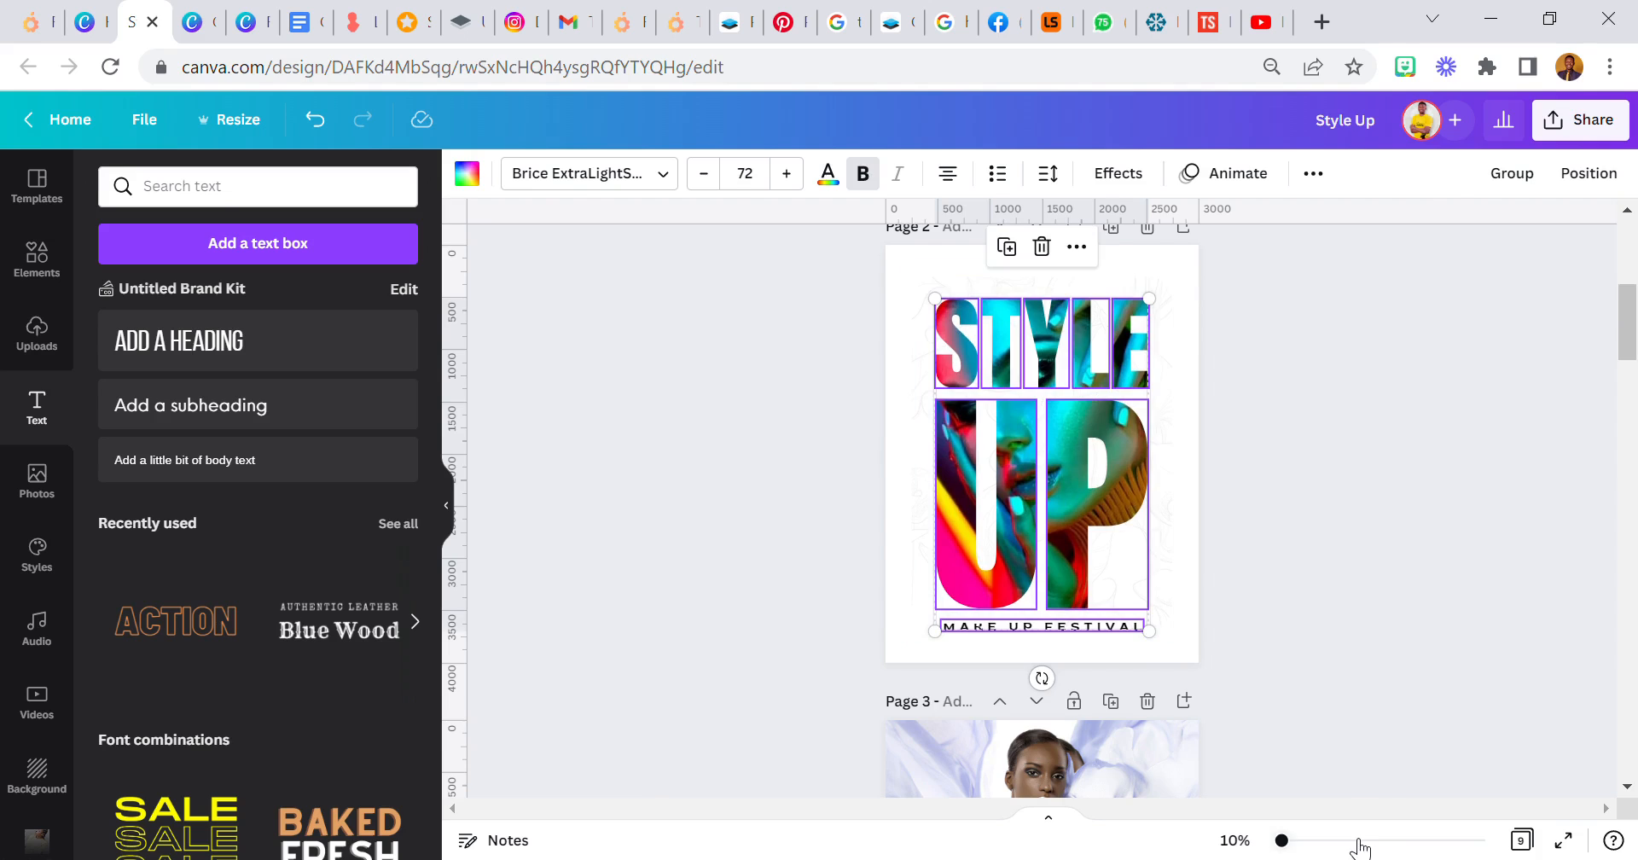
# - Nudge the MAKE UP FESTIVAL text slightly up towards the UP letters, keeping it horizontally centred
pyautogui.click(1358, 842)
pyautogui.scroll(-4, 1114, 525)
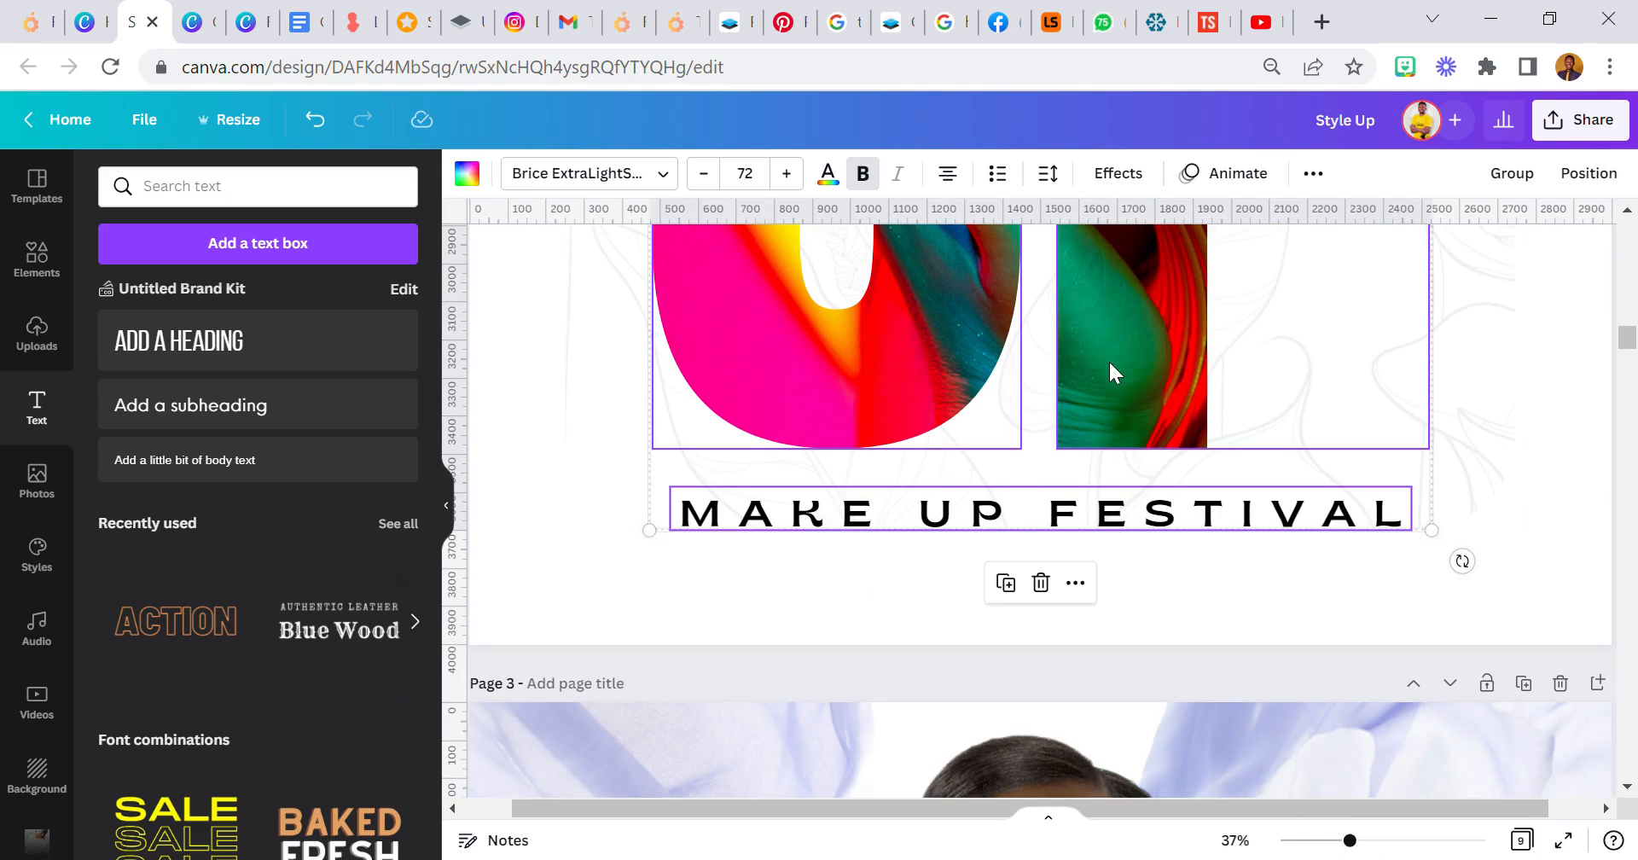
pyautogui.click(1212, 606)
pyautogui.moveTo(1157, 516); pyautogui.dragTo(1158, 509)
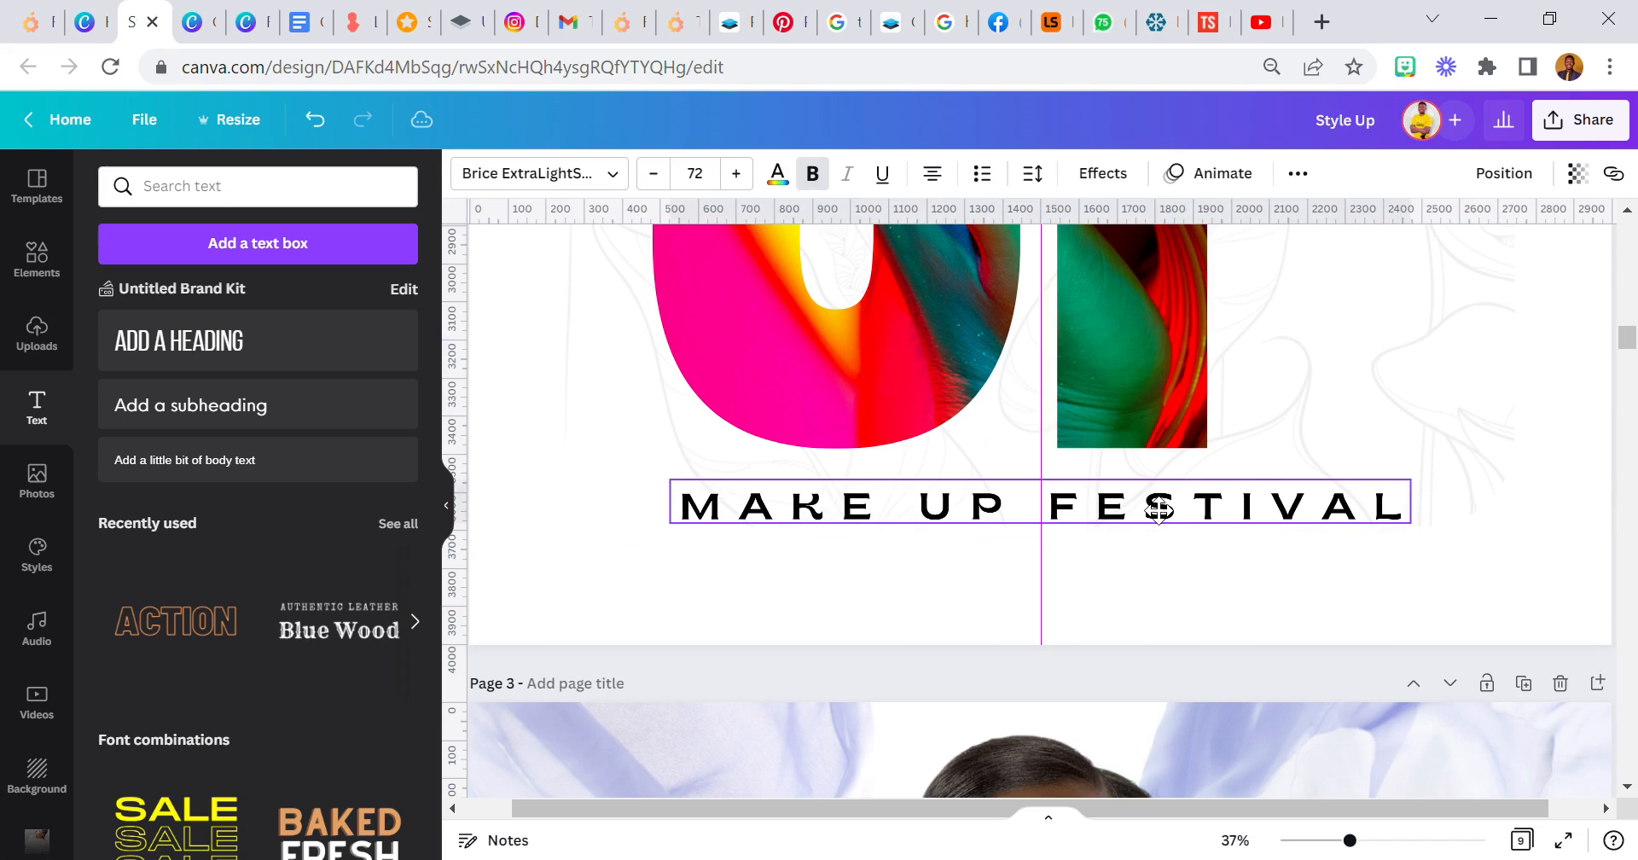
pyautogui.click(1145, 555)
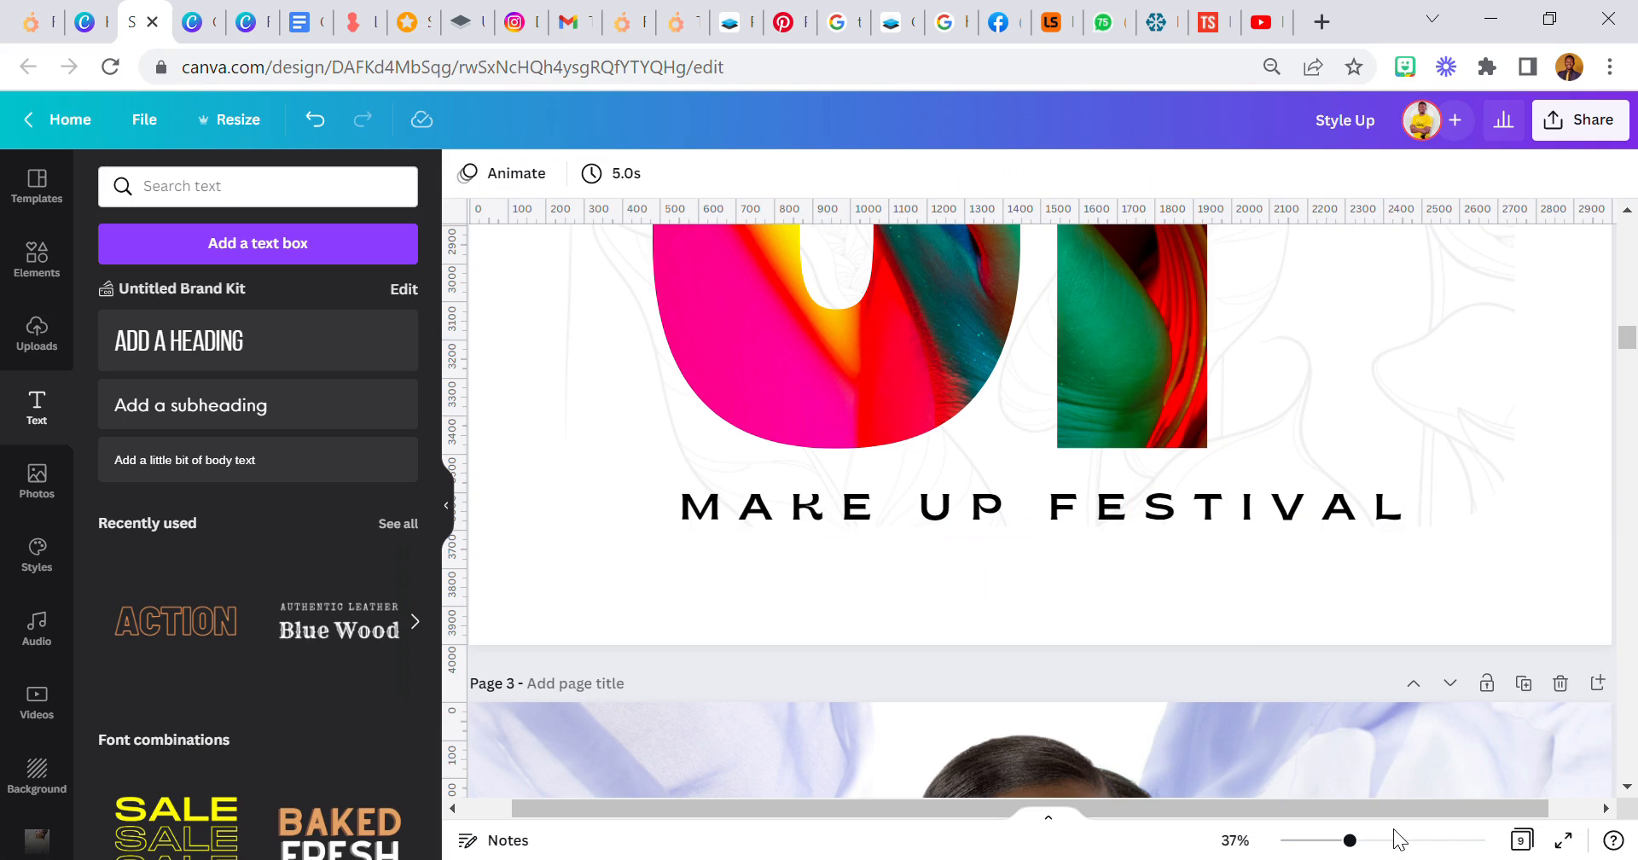
# - Select all STYLE UP letters with the MAKE UP FESTIVAL text and move them up to centre them vertically on the page
pyautogui.moveTo(1349, 845); pyautogui.dragTo(1339, 843)
pyautogui.scroll(3, 960, 457)
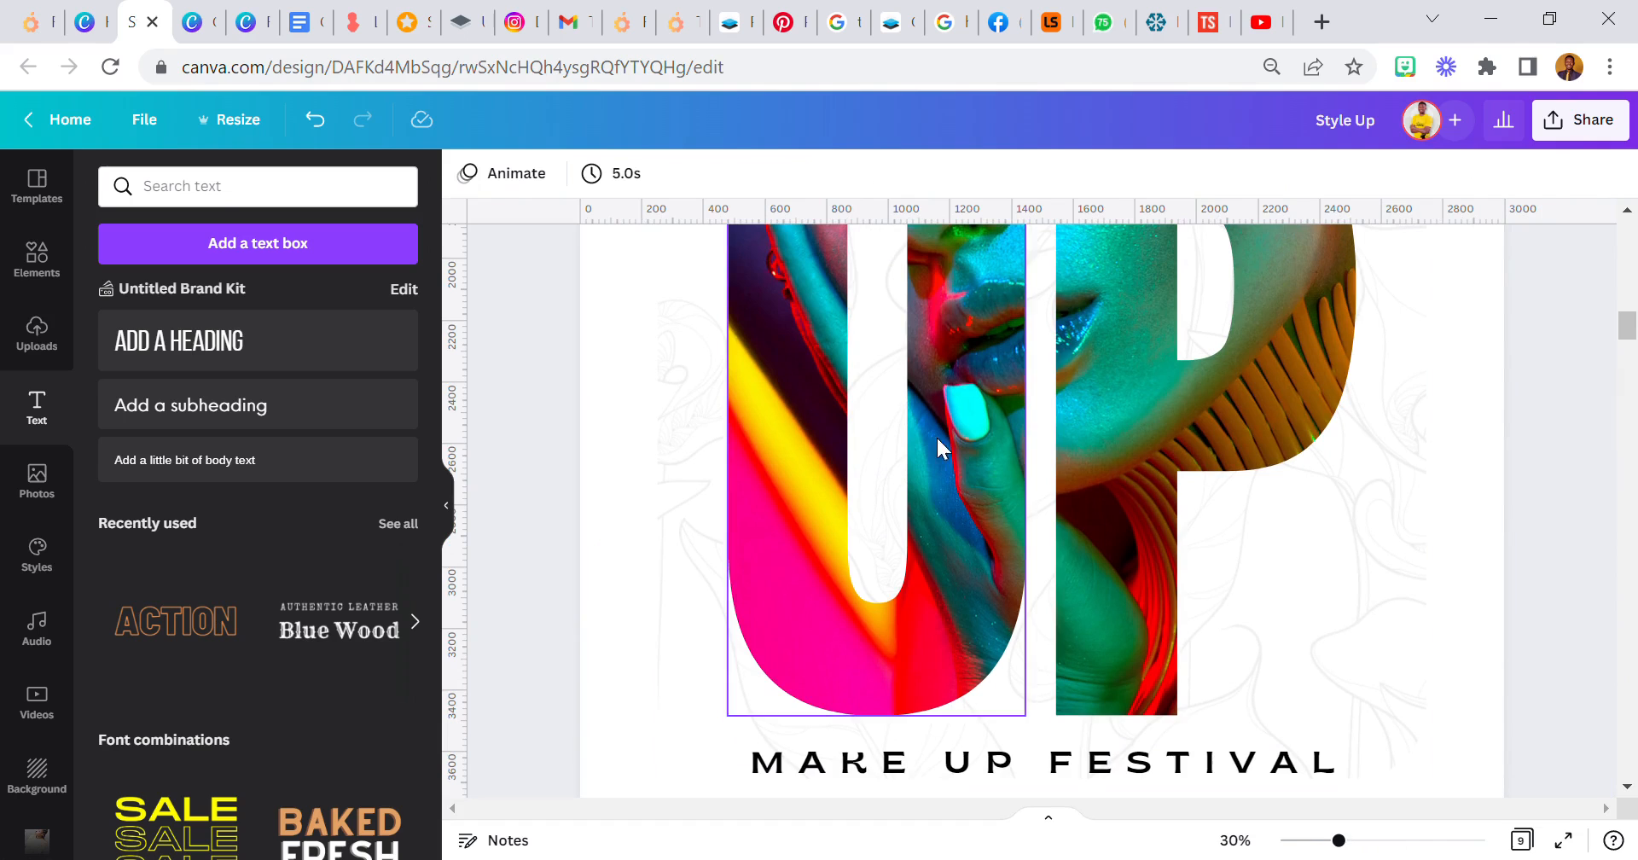
pyautogui.click(1310, 845)
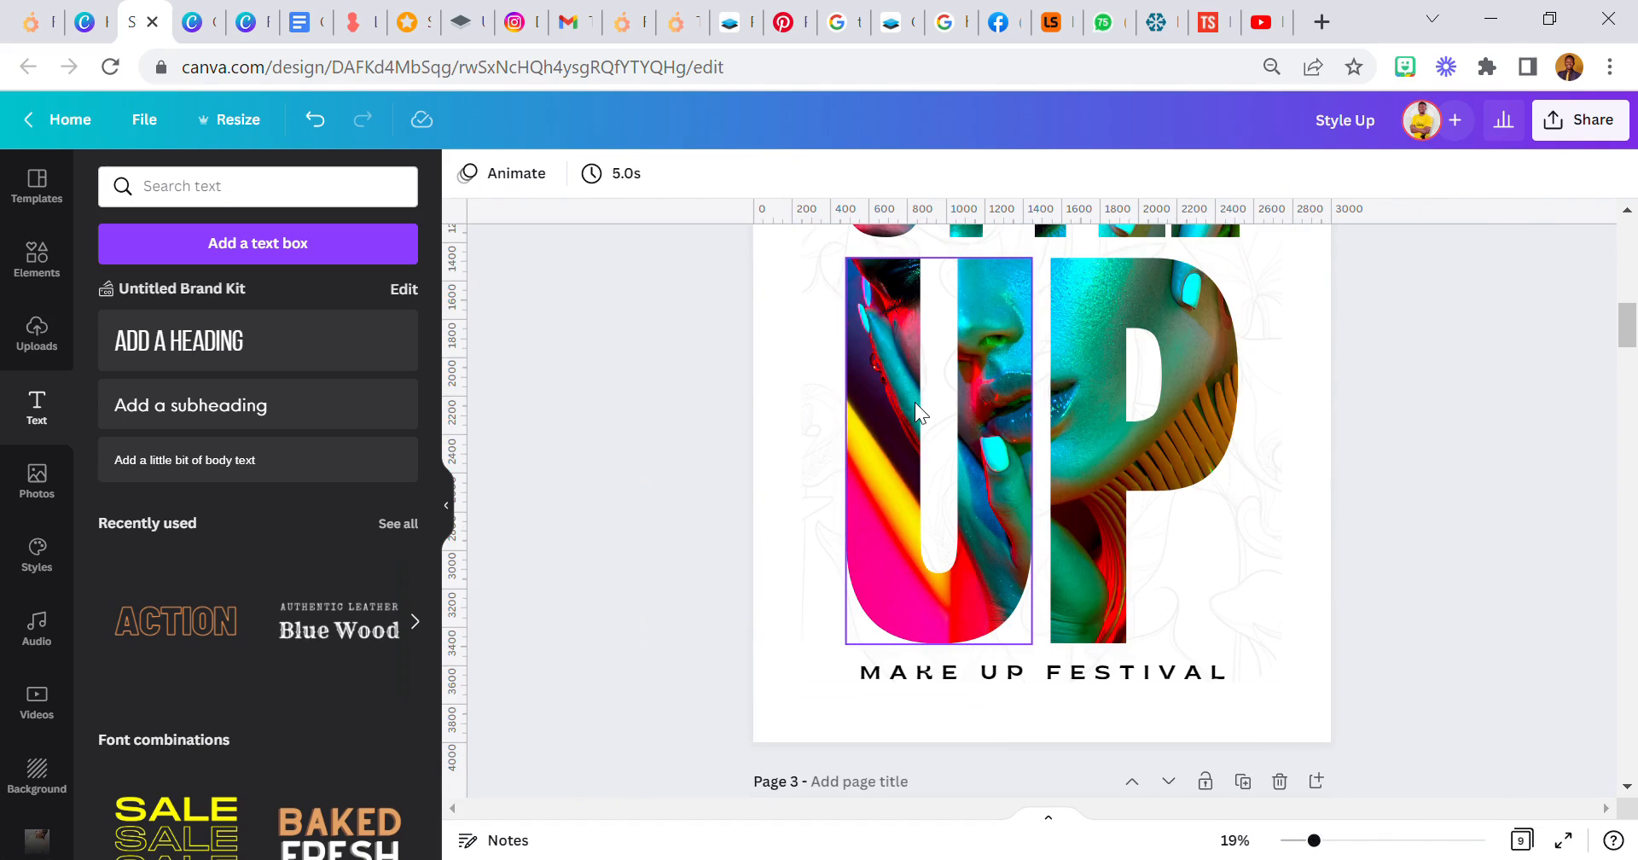
pyautogui.scroll(5, 915, 402)
pyautogui.moveTo(817, 443); pyautogui.dragTo(1306, 798)
pyautogui.scroll(-5, 1024, 284)
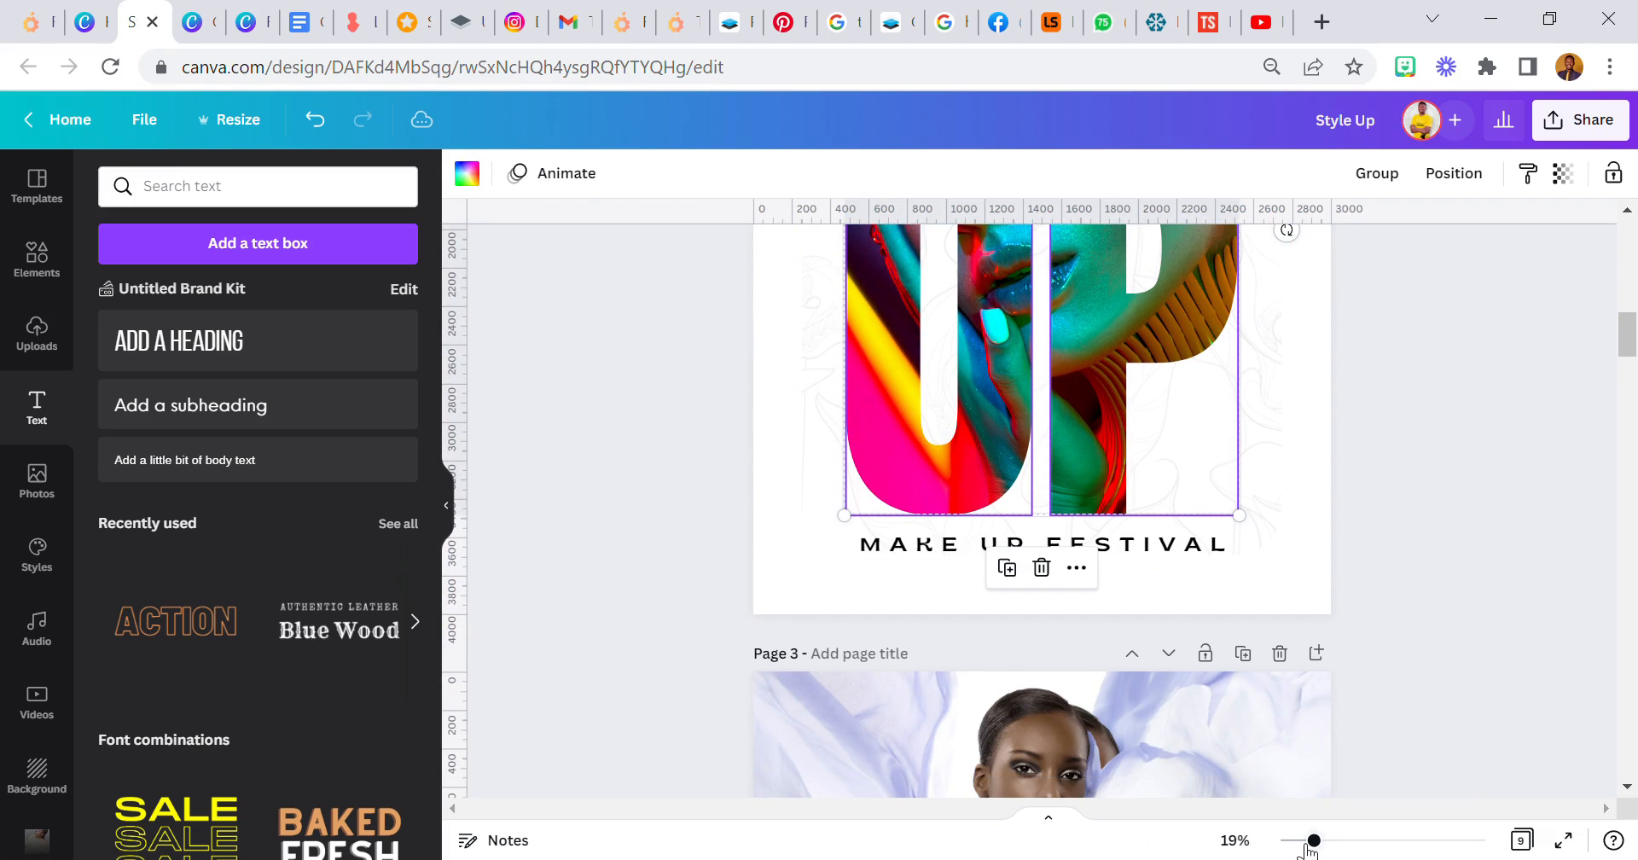
pyautogui.moveTo(1306, 846); pyautogui.dragTo(1299, 843)
pyautogui.scroll(5, 1039, 465)
pyautogui.click(827, 343)
pyautogui.moveTo(827, 343); pyautogui.dragTo(1295, 797)
pyautogui.moveTo(1070, 419); pyautogui.dragTo(1080, 424)
pyautogui.click(879, 491)
pyautogui.scroll(-3, 867, 483)
pyautogui.scroll(3, 851, 455)
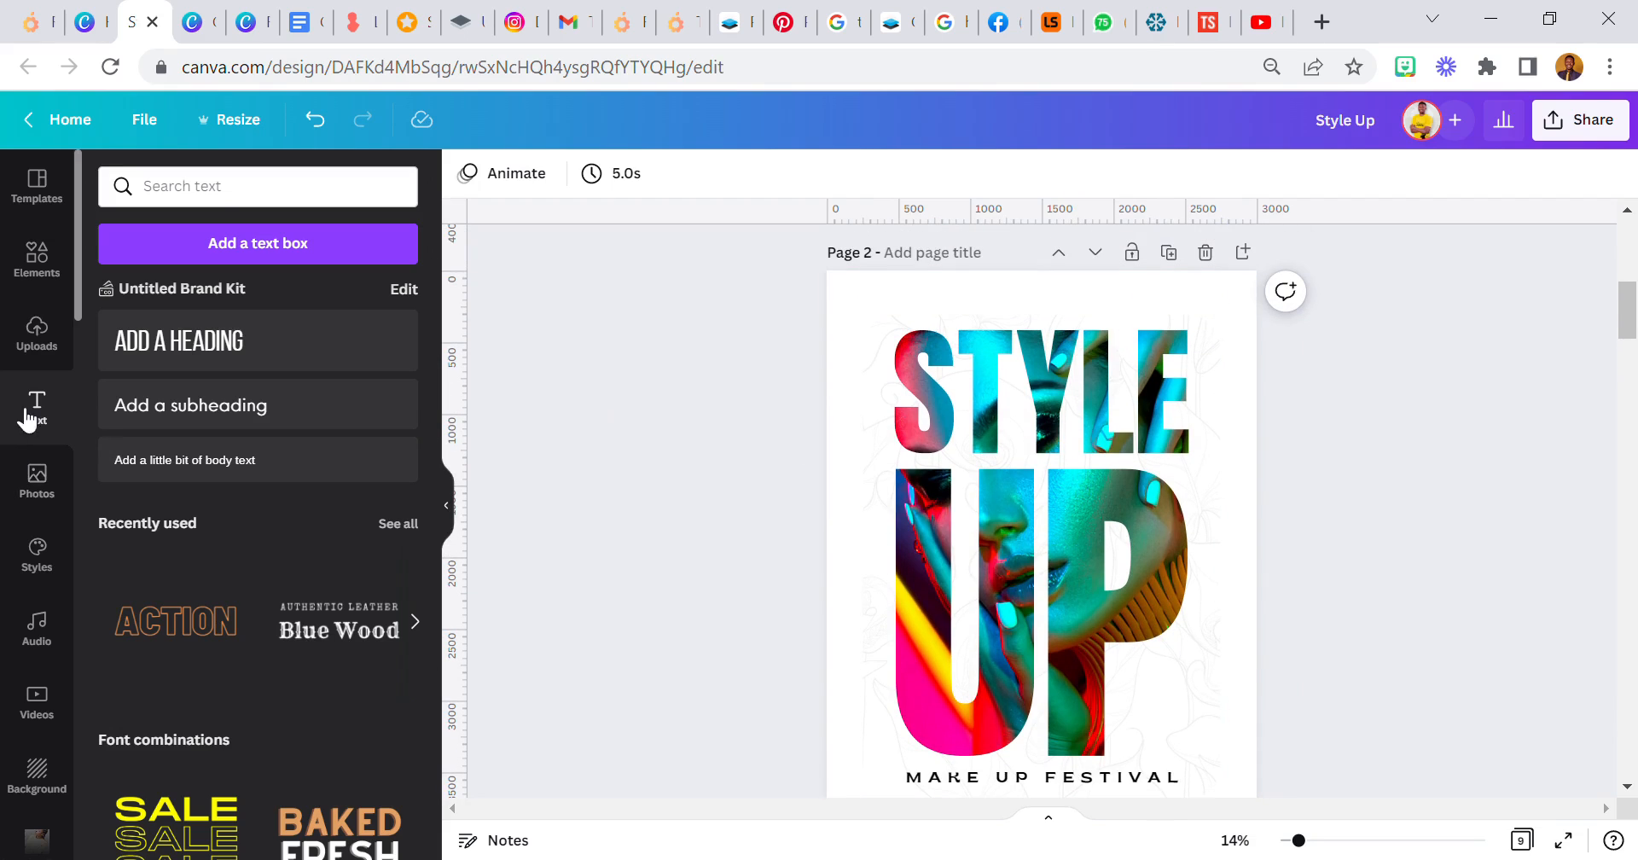
# - Add a text reading "style", enlarge it to font size 993 and place it across the UP letters
pyautogui.click(151, 408)
pyautogui.moveTo(1029, 533); pyautogui.dragTo(741, 356)
pyautogui.press('BackSpace')
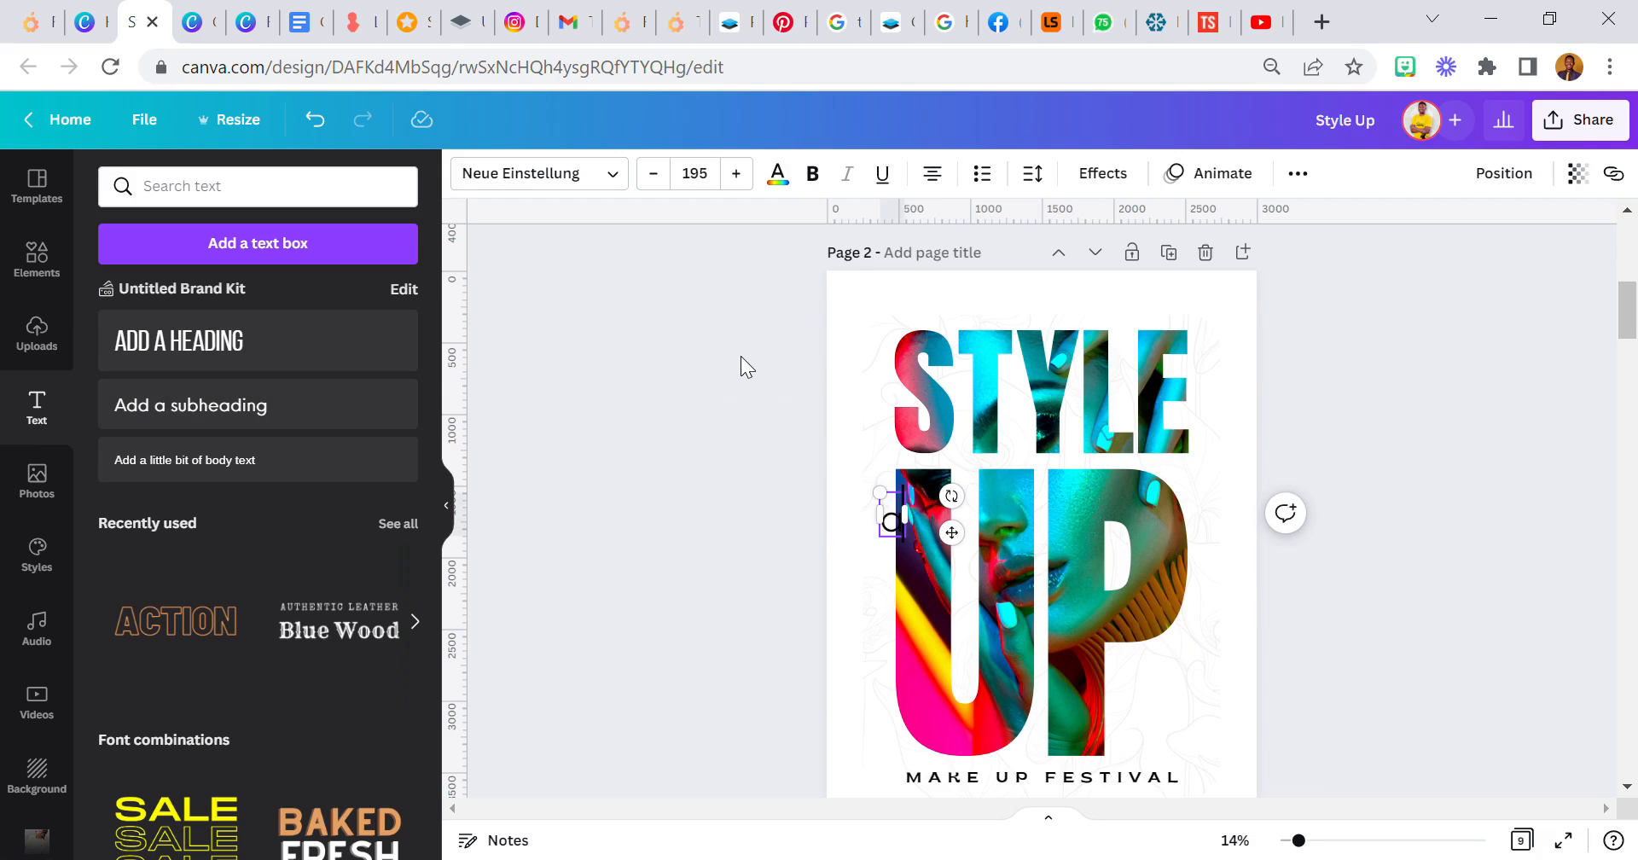
pyautogui.write('style')
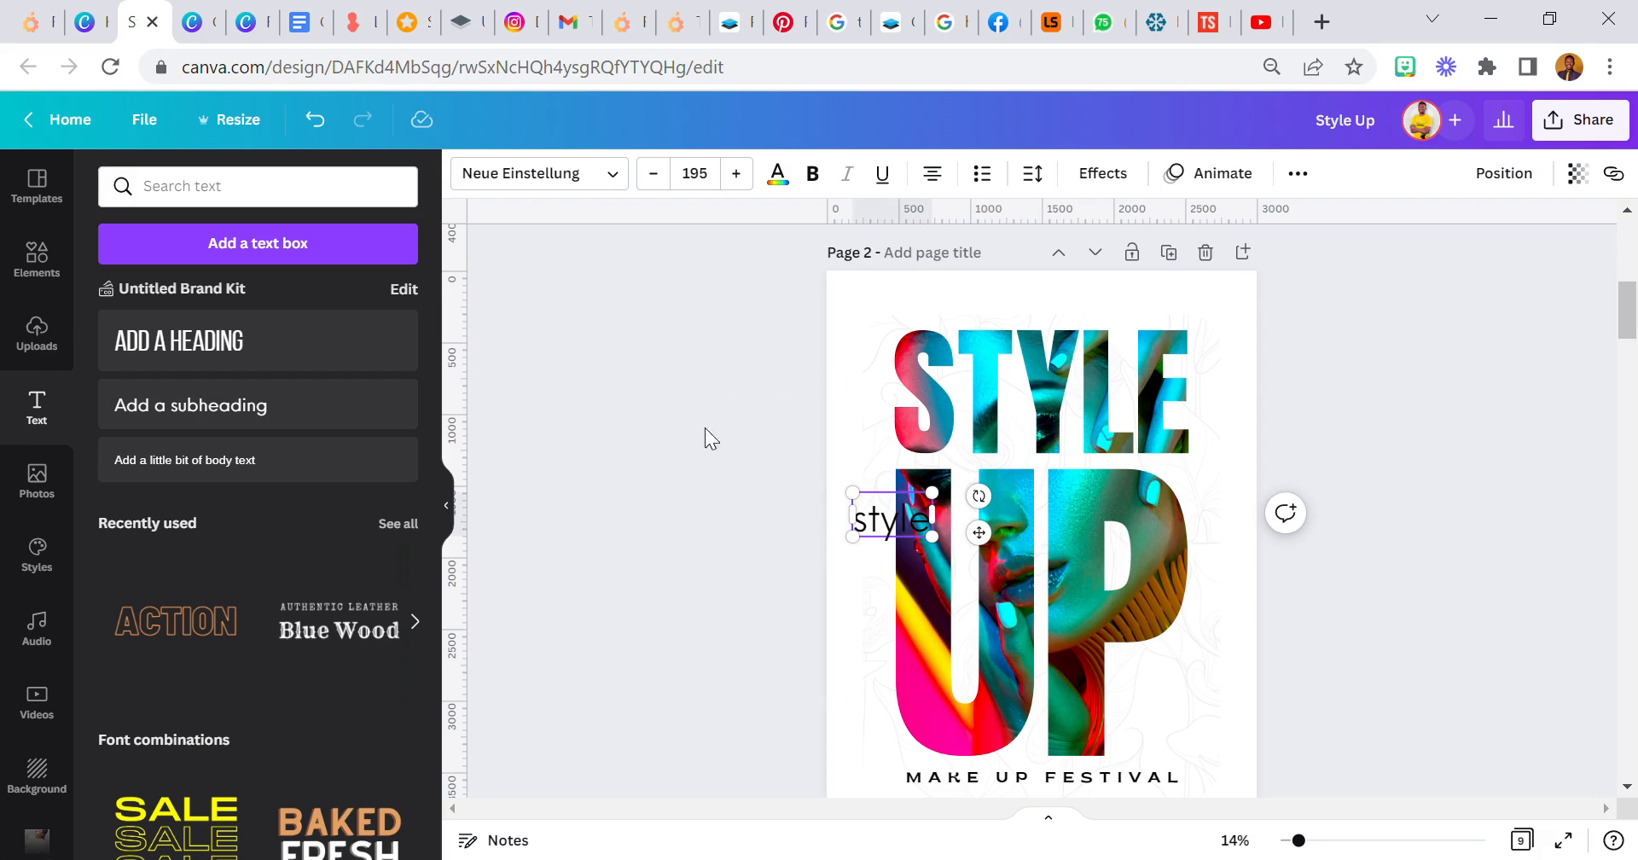
pyautogui.moveTo(932, 536); pyautogui.dragTo(1270, 756)
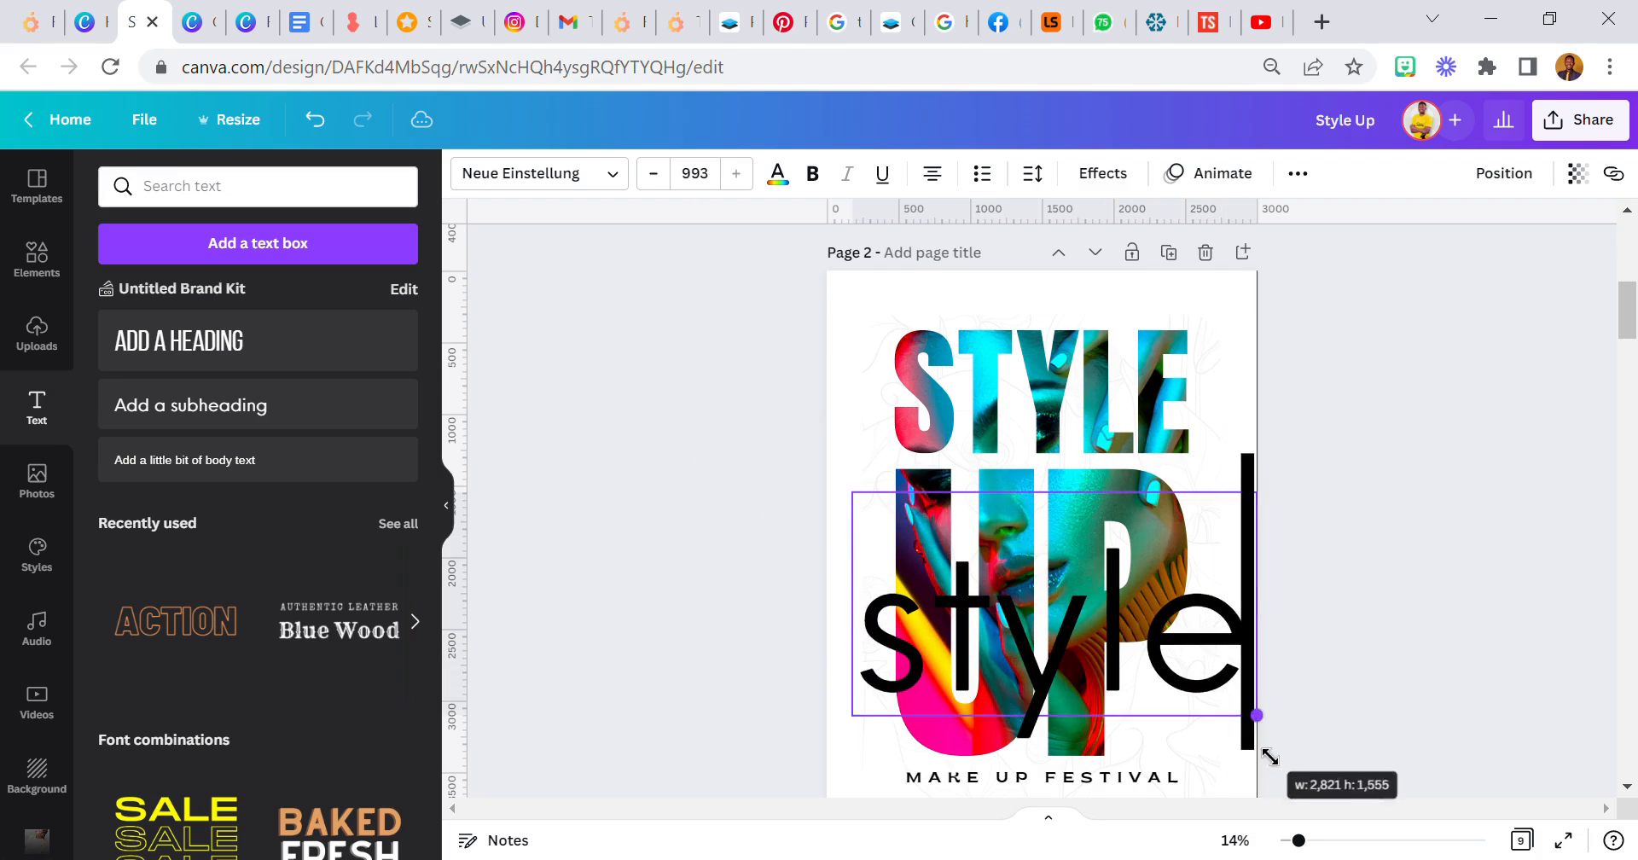
pyautogui.click(530, 370)
pyautogui.moveTo(907, 629); pyautogui.dragTo(900, 582)
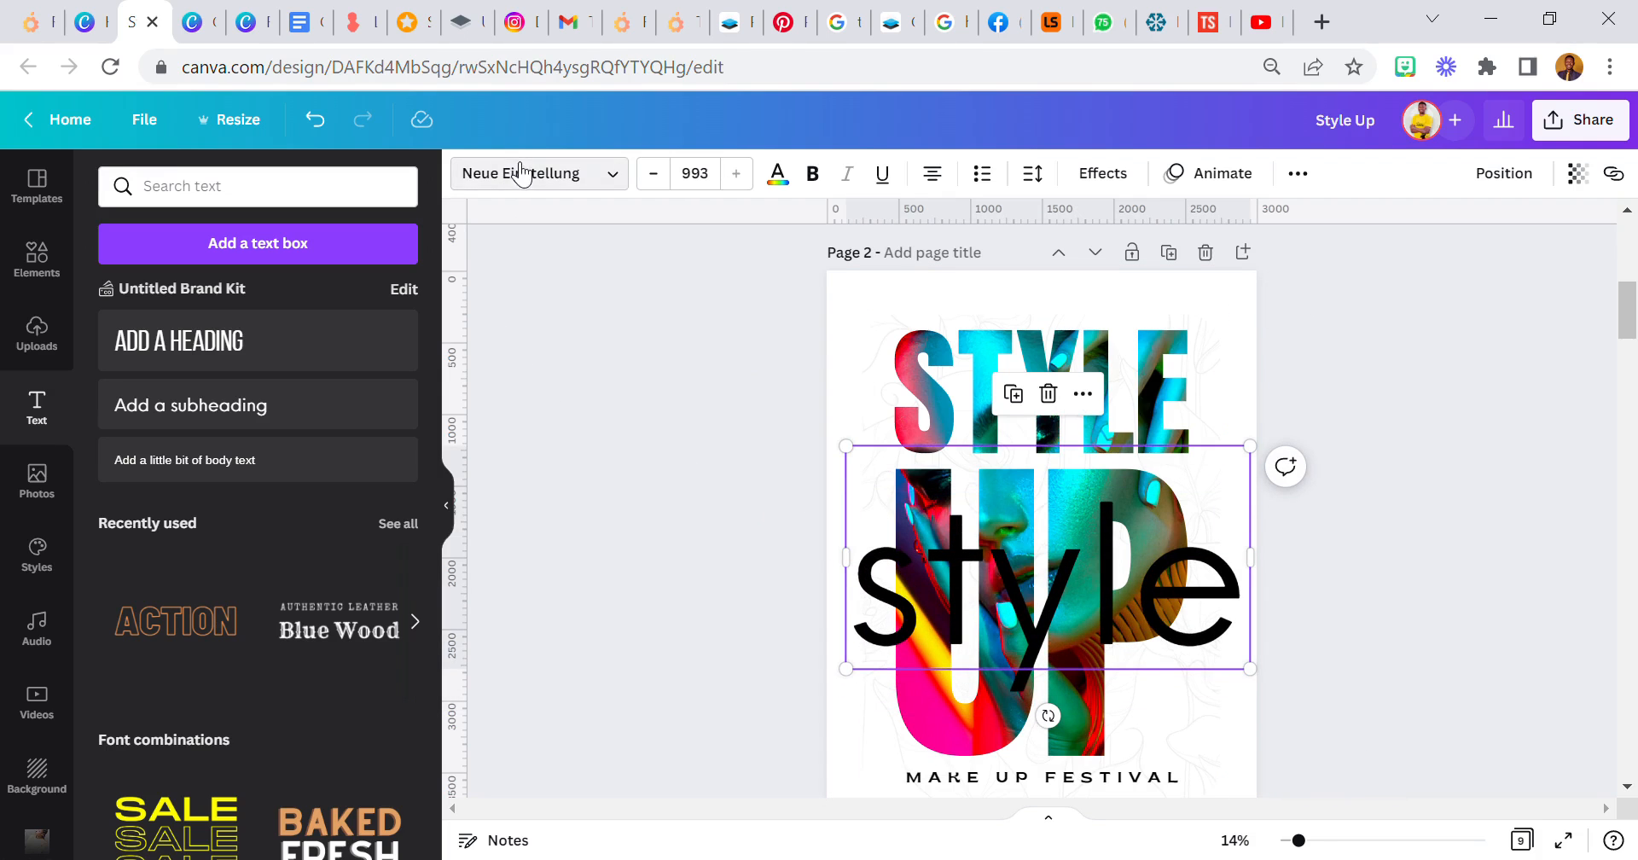
# - Set the "style" text in the Taken by Vulture script font at size 206, with a wider text box
pyautogui.click(512, 170)
pyautogui.click(296, 332)
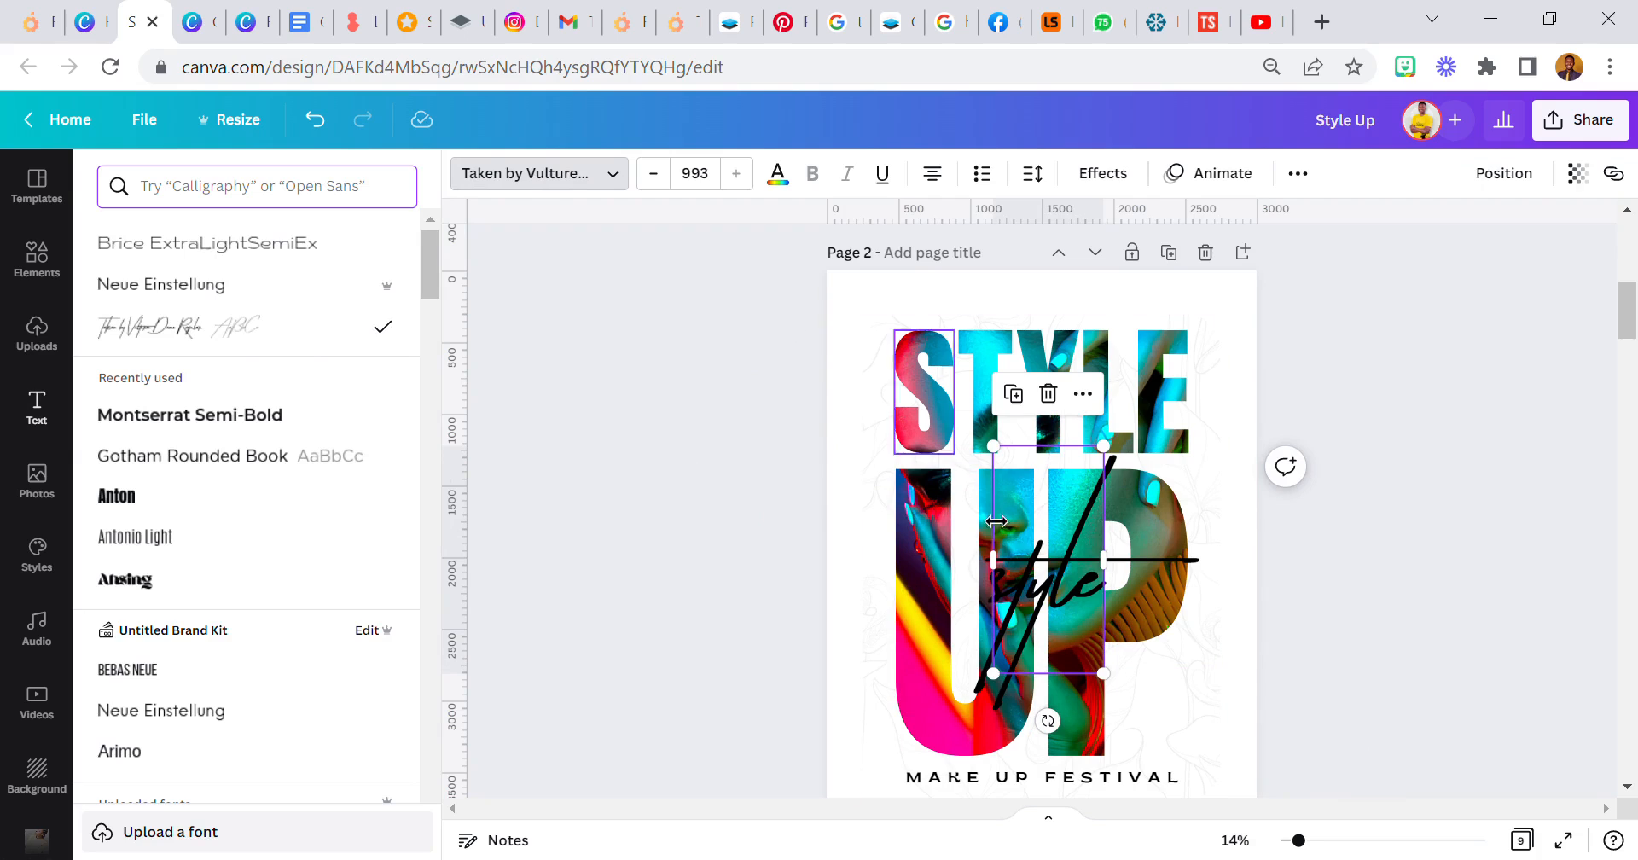
pyautogui.moveTo(1004, 537); pyautogui.dragTo(896, 536)
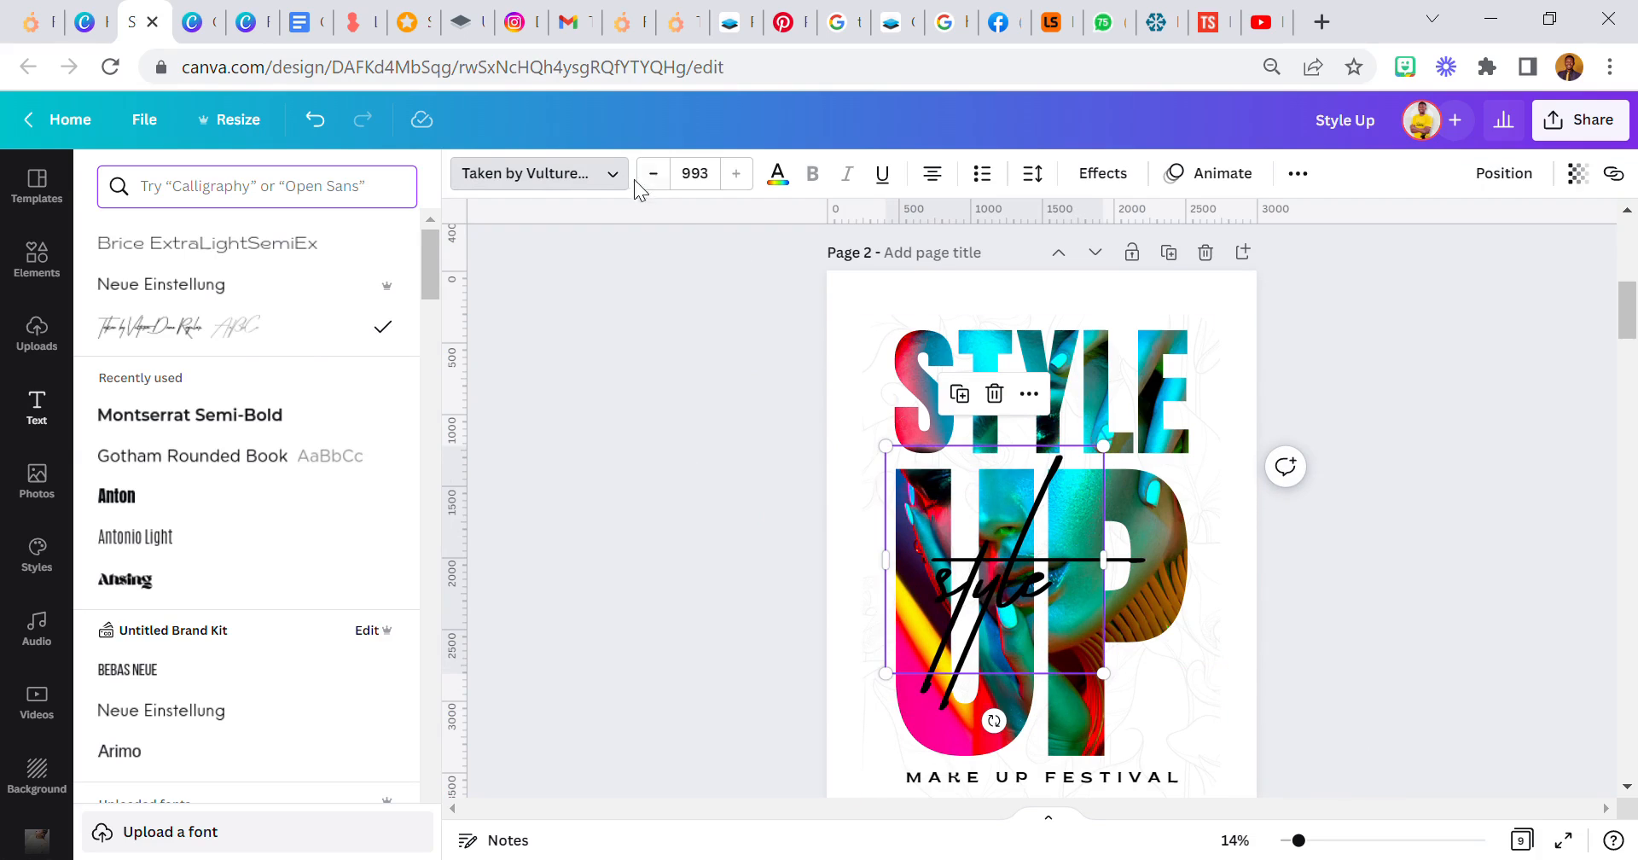
pyautogui.click(726, 196)
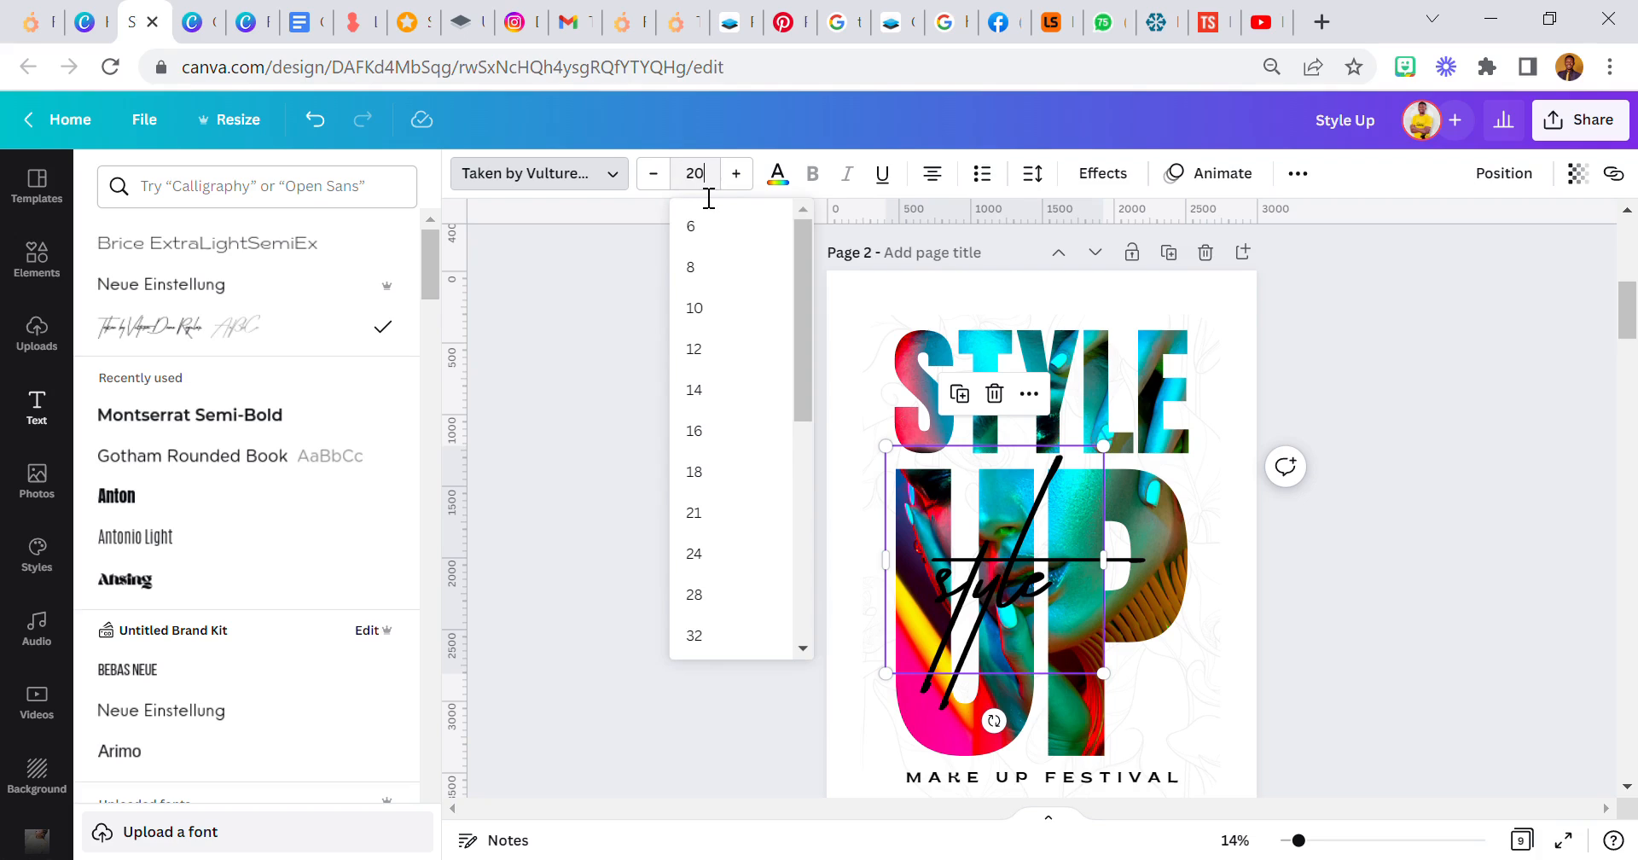
pyautogui.press('Return')
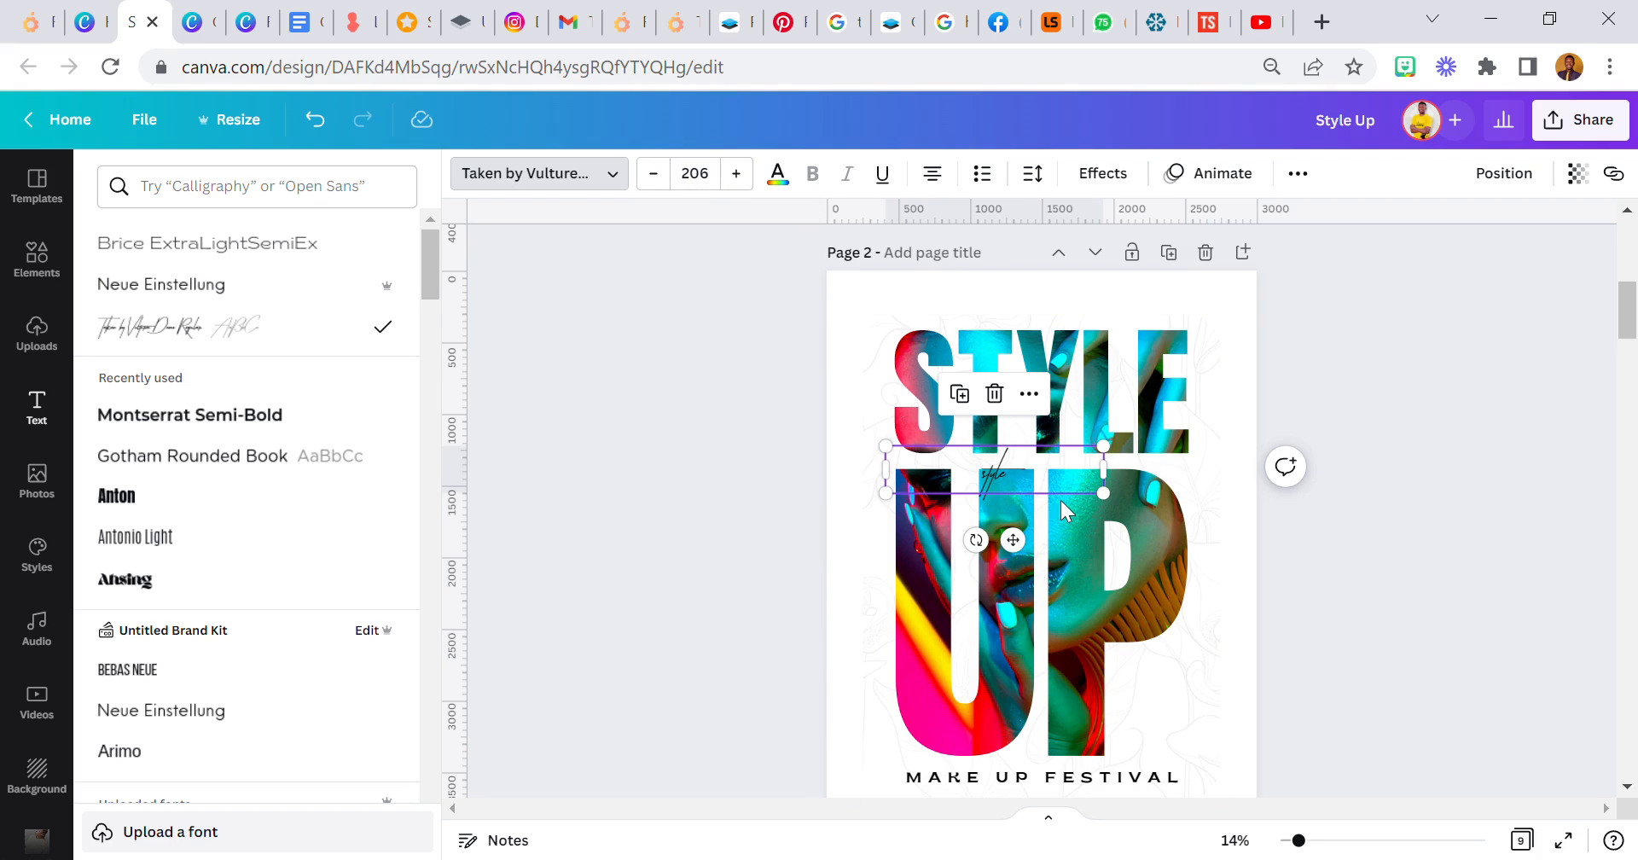
# - Enlarge the script "style" text until its strokes span the whole STYLE UP title, and centre it over the letters
pyautogui.moveTo(1118, 483); pyautogui.dragTo(1361, 765)
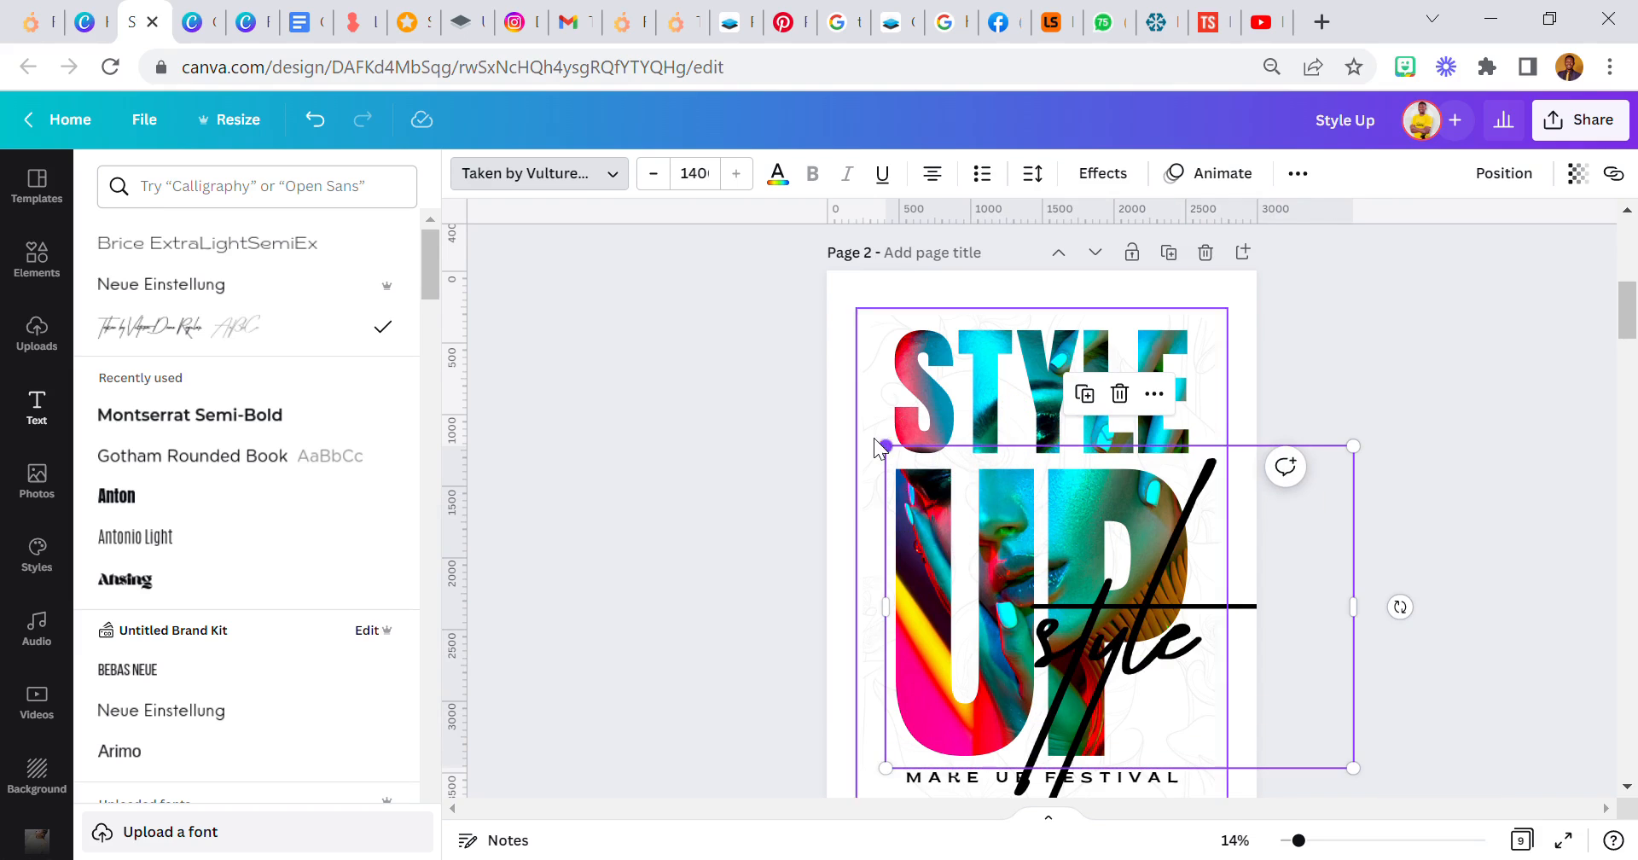
pyautogui.moveTo(888, 446); pyautogui.dragTo(658, 369)
pyautogui.moveTo(1028, 504)
pyautogui.mouseDown()
pyautogui.moveTo(1003, 497)
pyautogui.moveTo(1012, 516)
pyautogui.mouseUp()
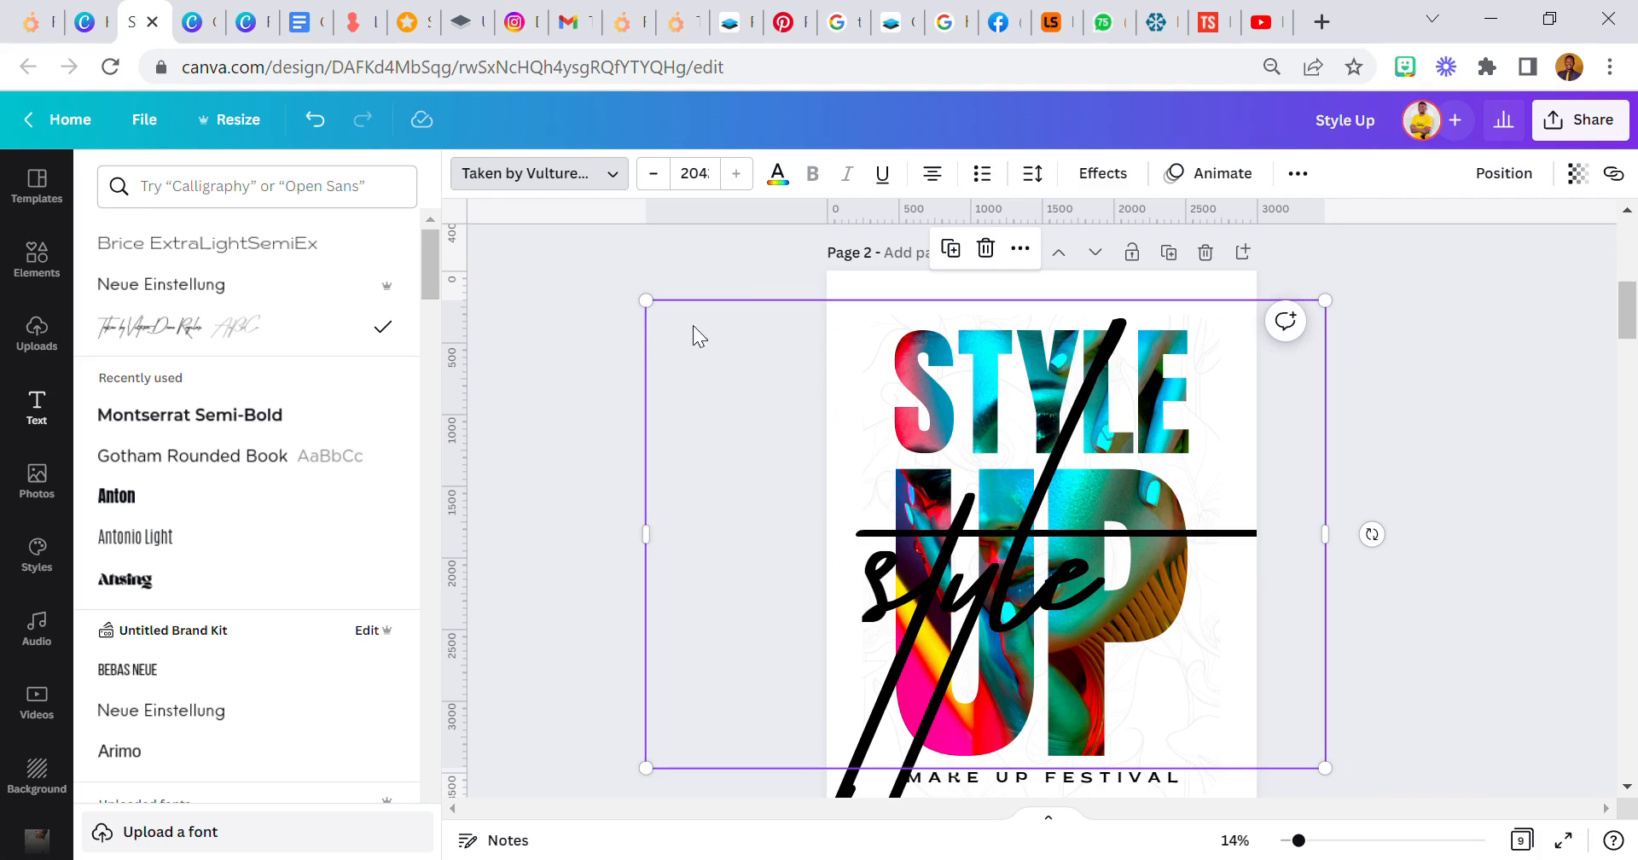
pyautogui.moveTo(659, 323); pyautogui.dragTo(654, 316)
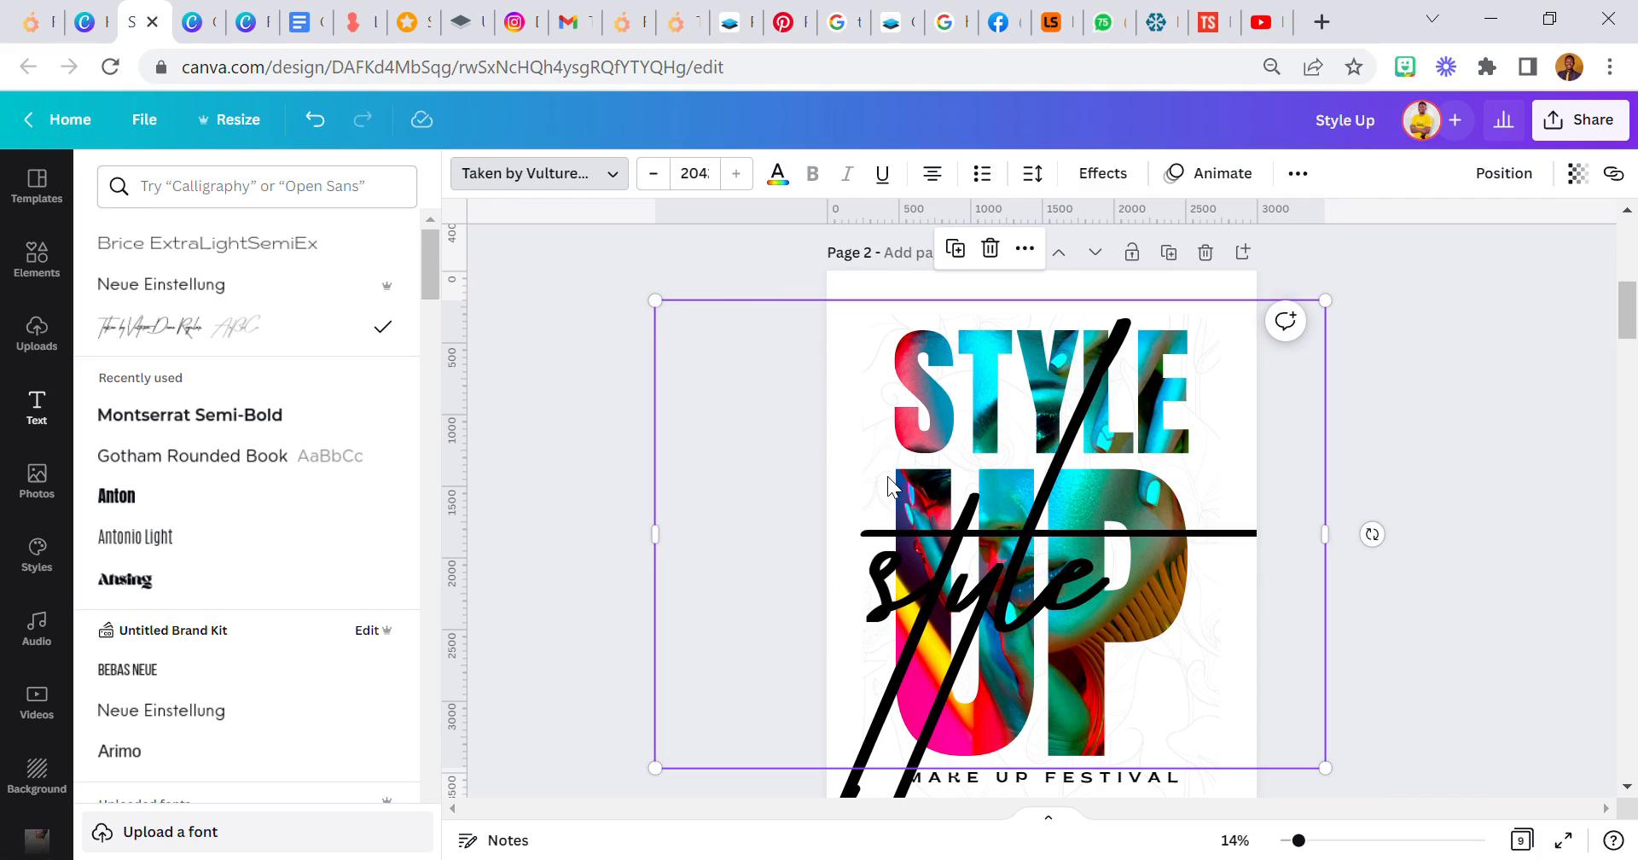
# - Scale the script "style" text down slightly and reposition it so the word lies across the UP letters
pyautogui.scroll(-1, 991, 483)
pyautogui.moveTo(1003, 477); pyautogui.dragTo(1002, 457)
pyautogui.moveTo(1321, 619); pyautogui.dragTo(1244, 575)
pyautogui.scroll(1, 1109, 546)
pyautogui.moveTo(1109, 540); pyautogui.dragTo(1175, 568)
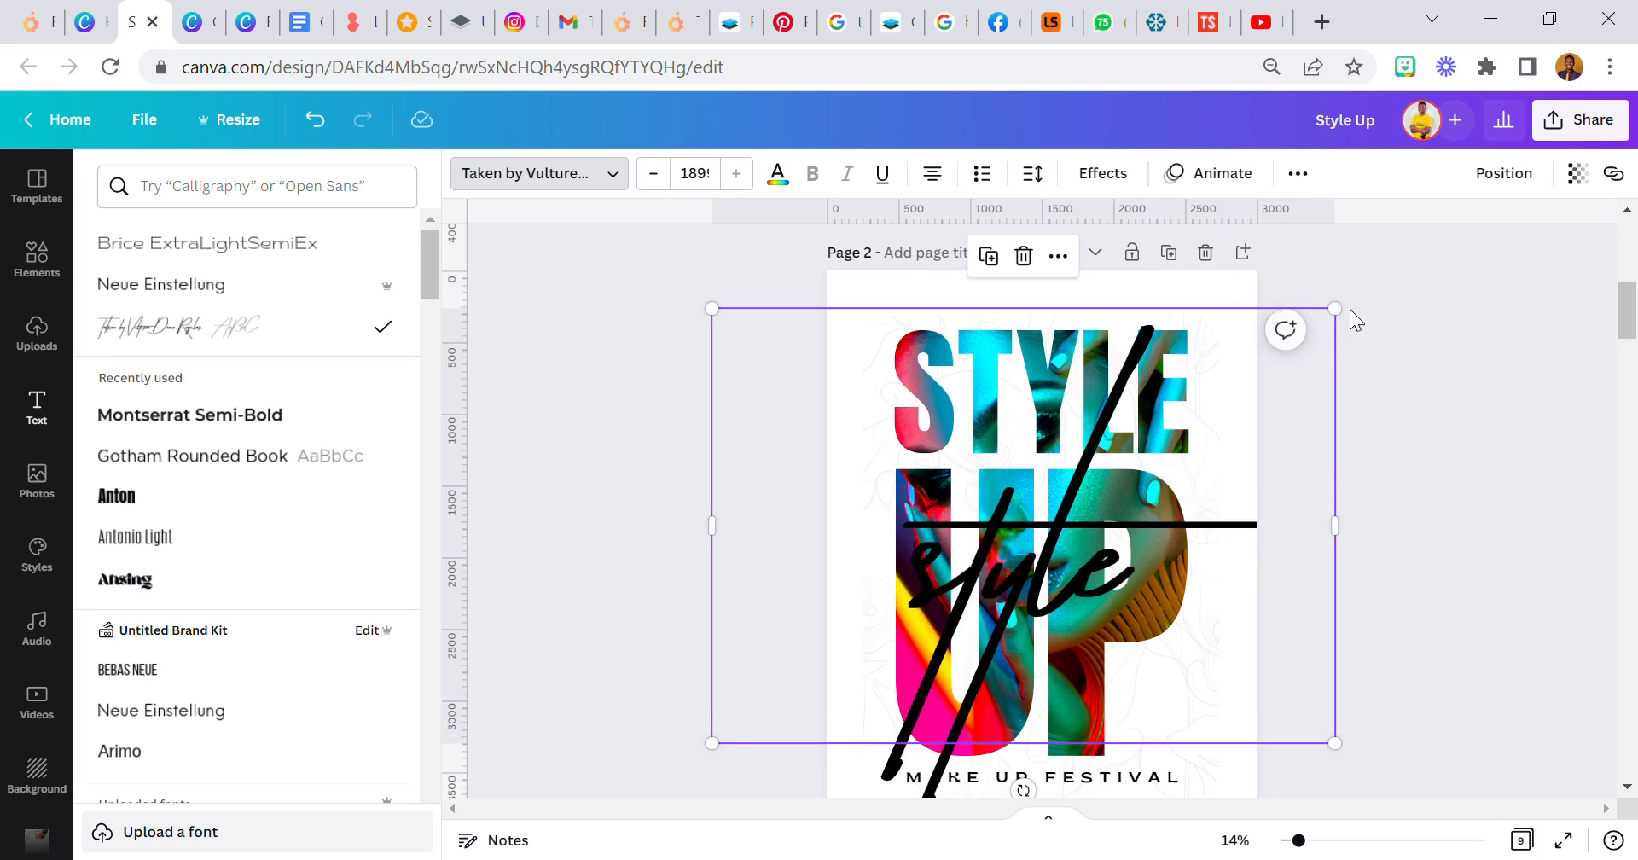
# - Send the script "style" text to the back, behind the title letters, and lower its transparency to about 9
pyautogui.click(1485, 173)
pyautogui.click(1408, 273)
pyautogui.click(1220, 245)
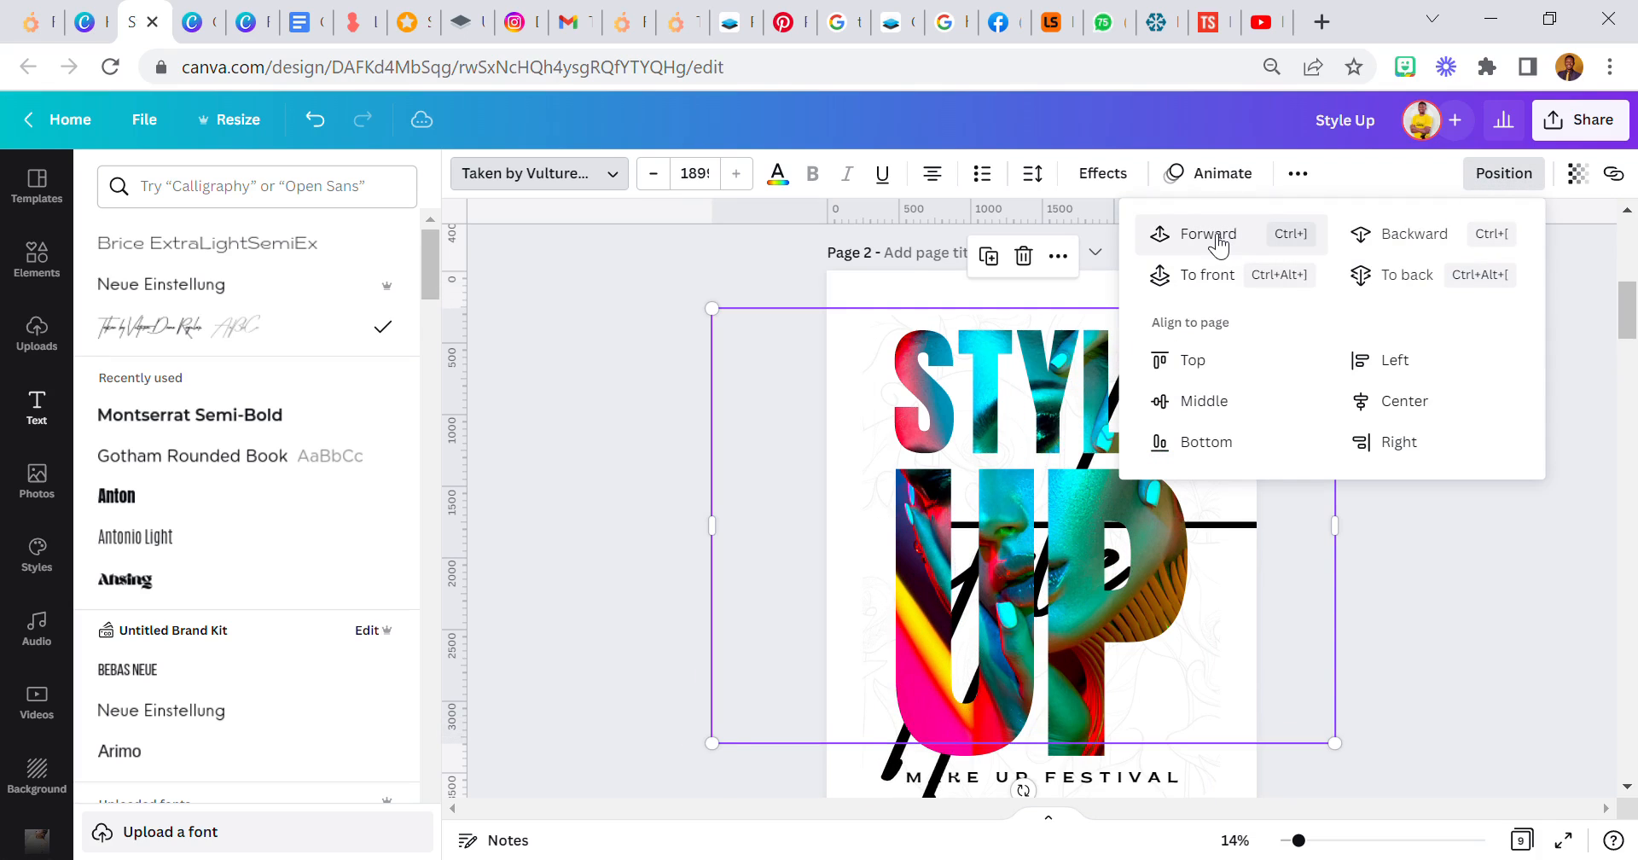
pyautogui.click(1577, 174)
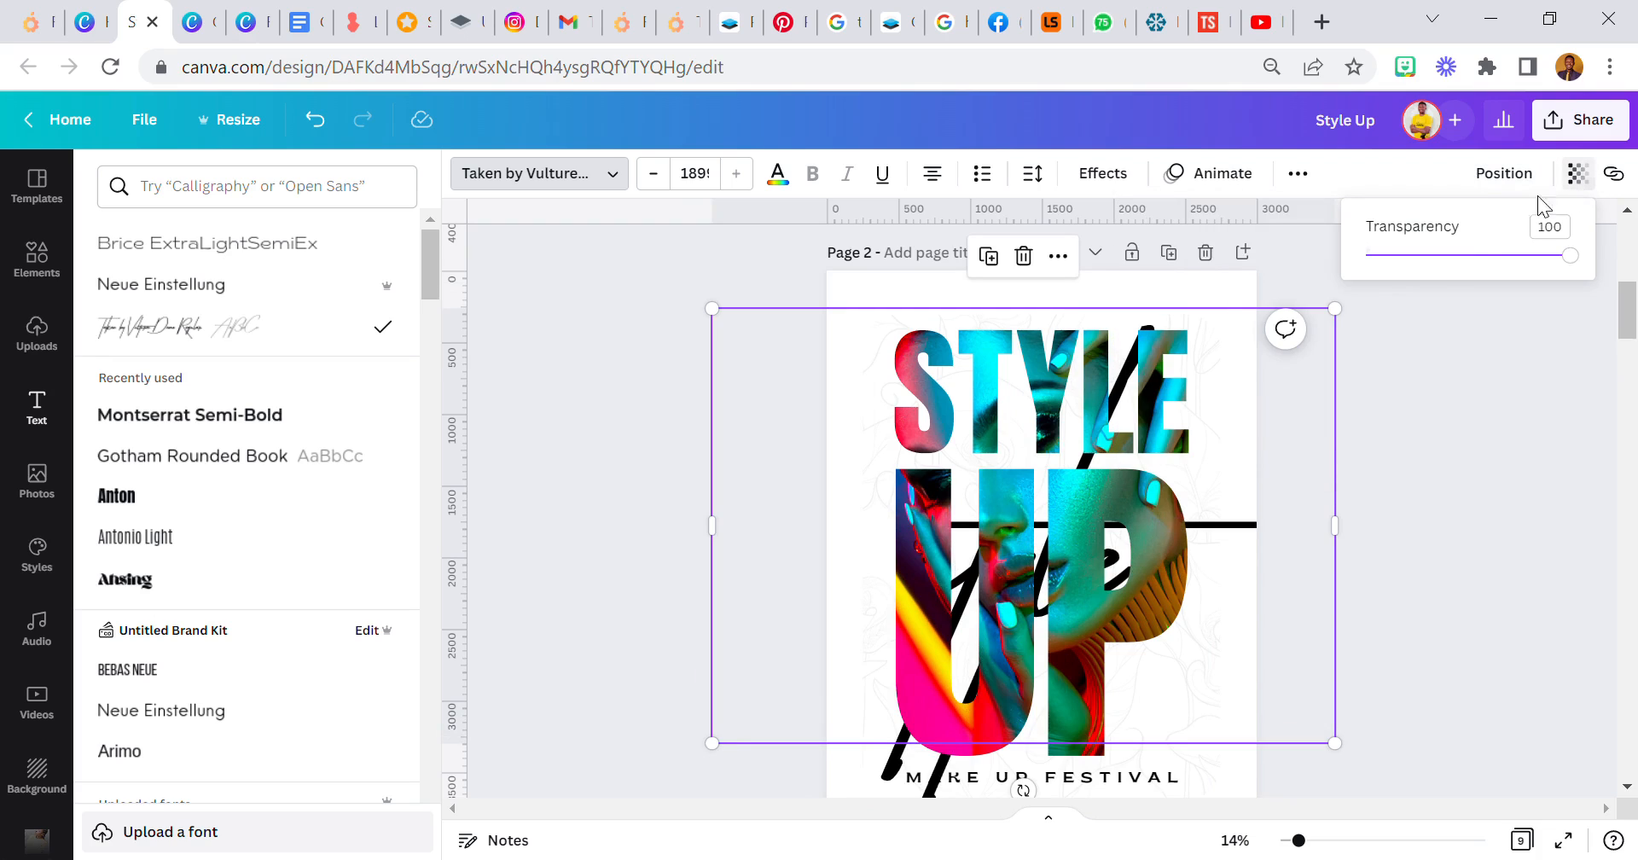
pyautogui.click(1389, 256)
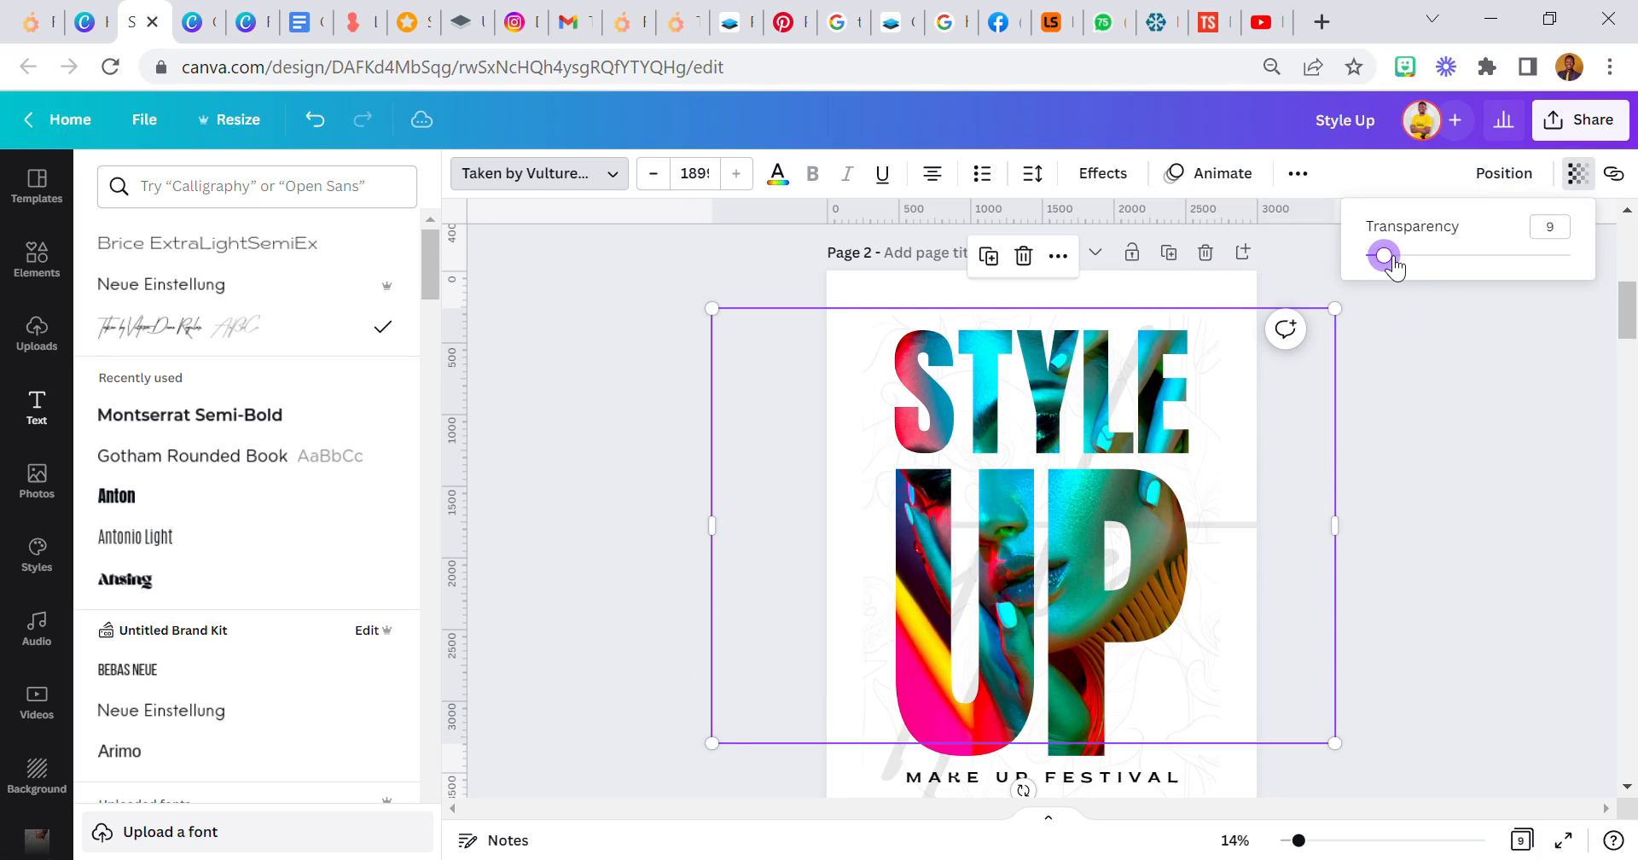
# - Scale the faint script "style" text down slightly and narrow its text box so its strokes sit within the page
pyautogui.moveTo(1344, 486); pyautogui.dragTo(1251, 467)
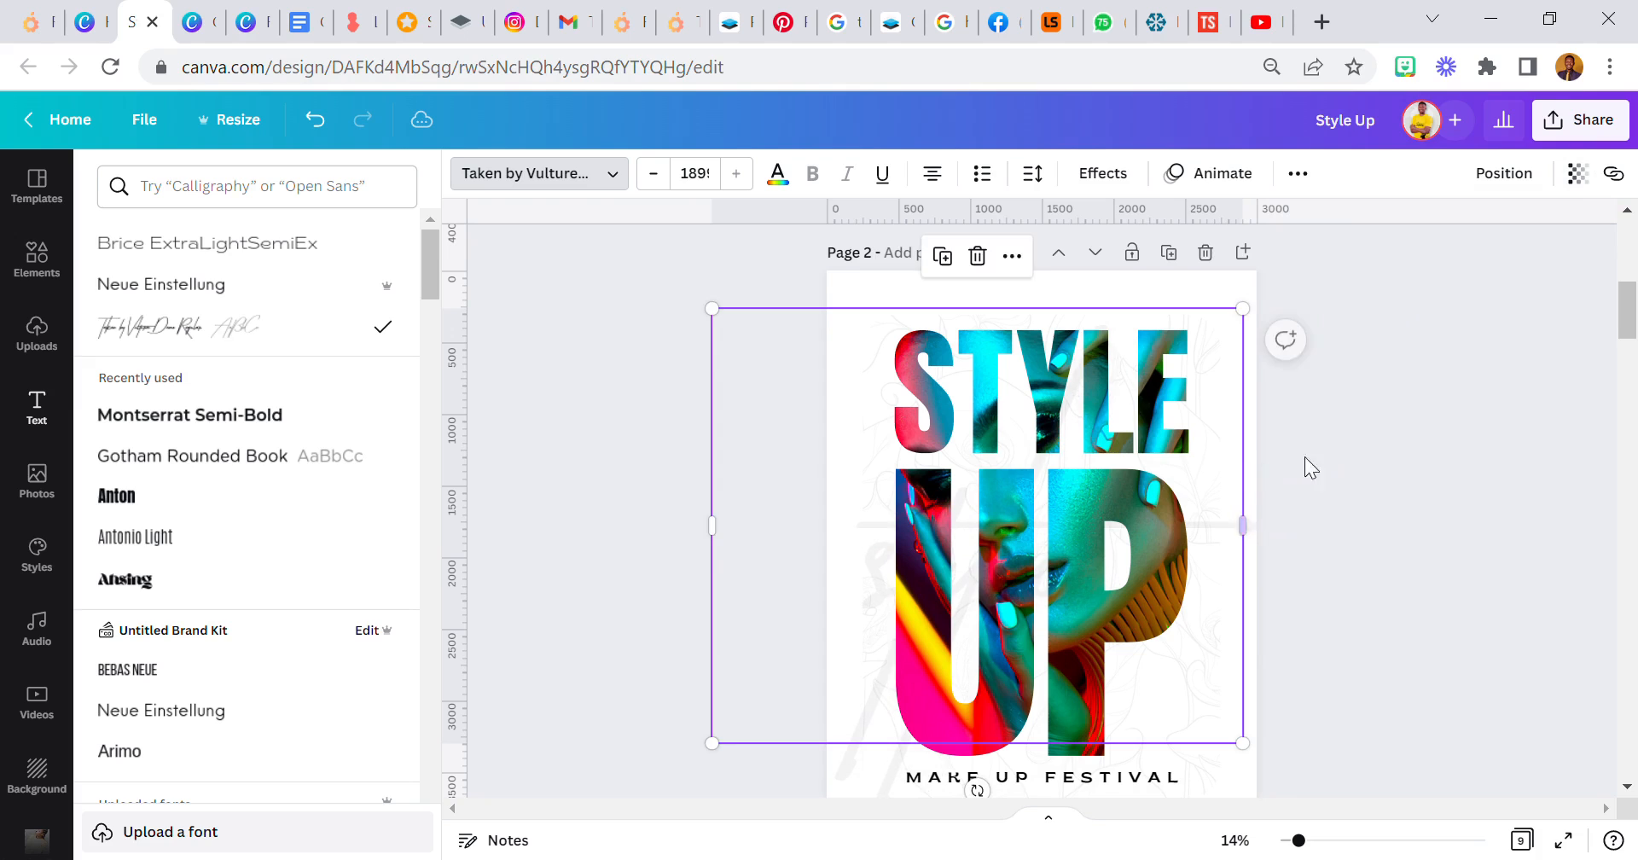
pyautogui.click(1349, 444)
pyautogui.scroll(-2, 1349, 442)
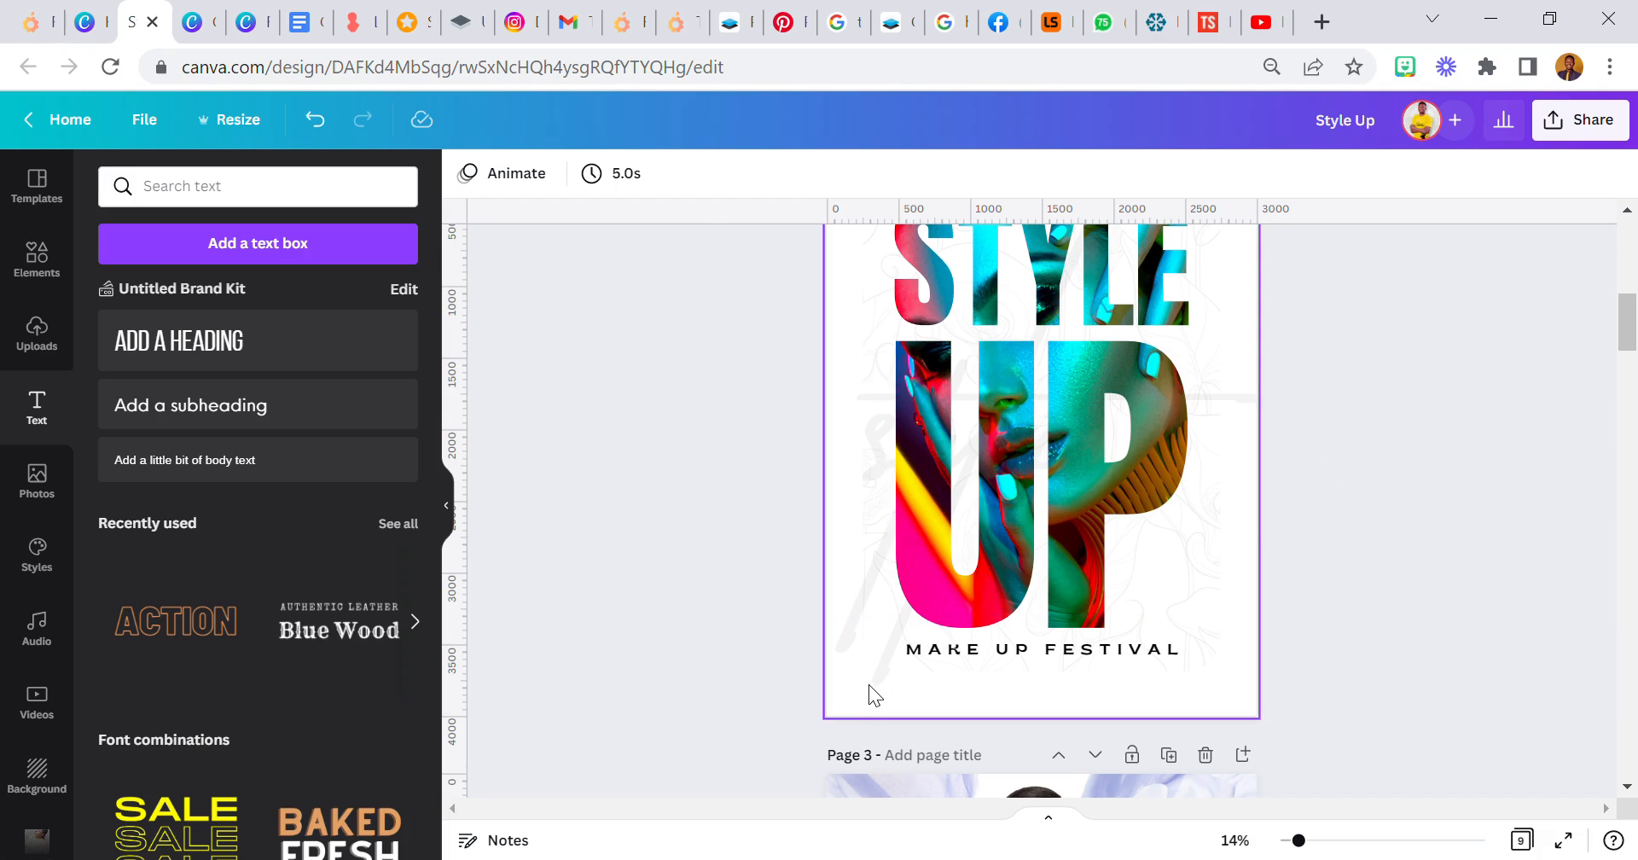
pyautogui.click(862, 662)
pyautogui.click(739, 540)
pyautogui.scroll(1, 725, 495)
pyautogui.scroll(1, 713, 459)
pyautogui.moveTo(717, 315); pyautogui.dragTo(751, 343)
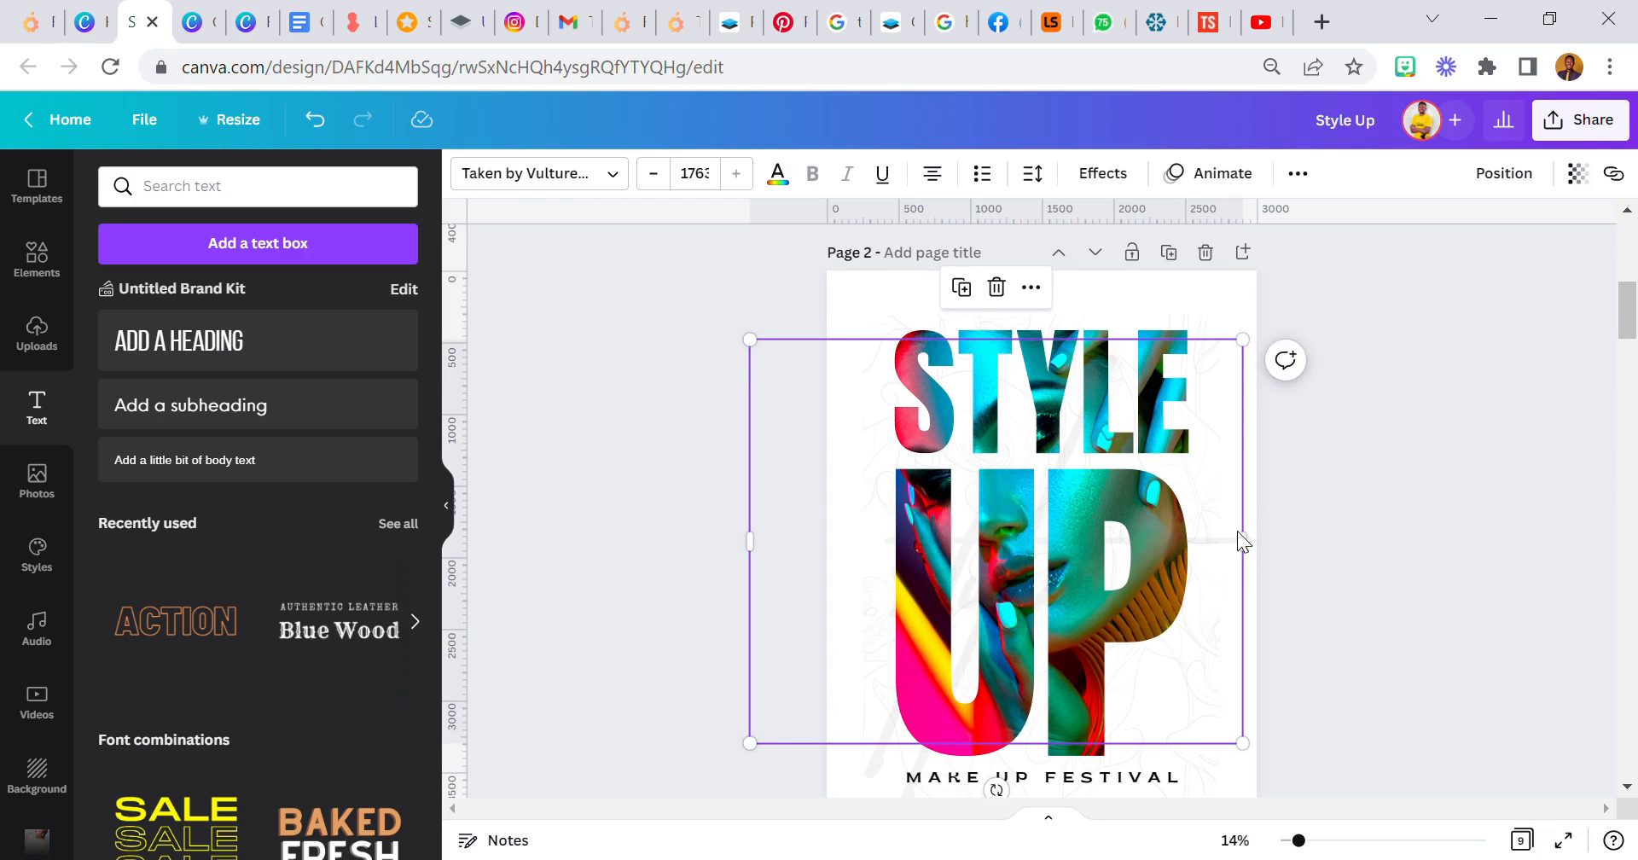
pyautogui.moveTo(1242, 538); pyautogui.dragTo(1248, 551)
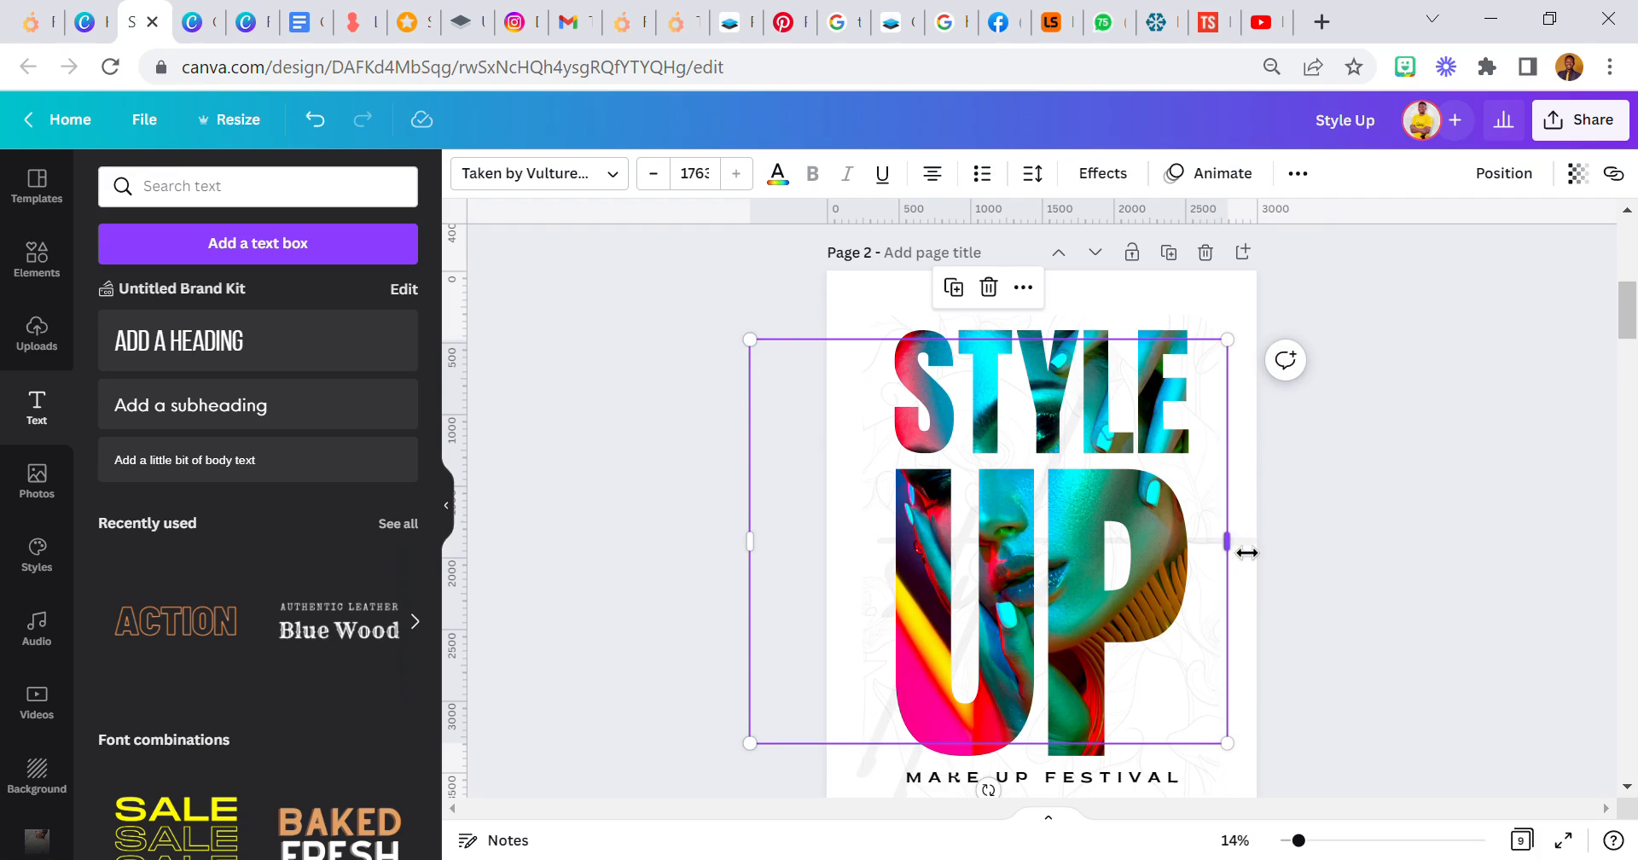
pyautogui.click(1397, 498)
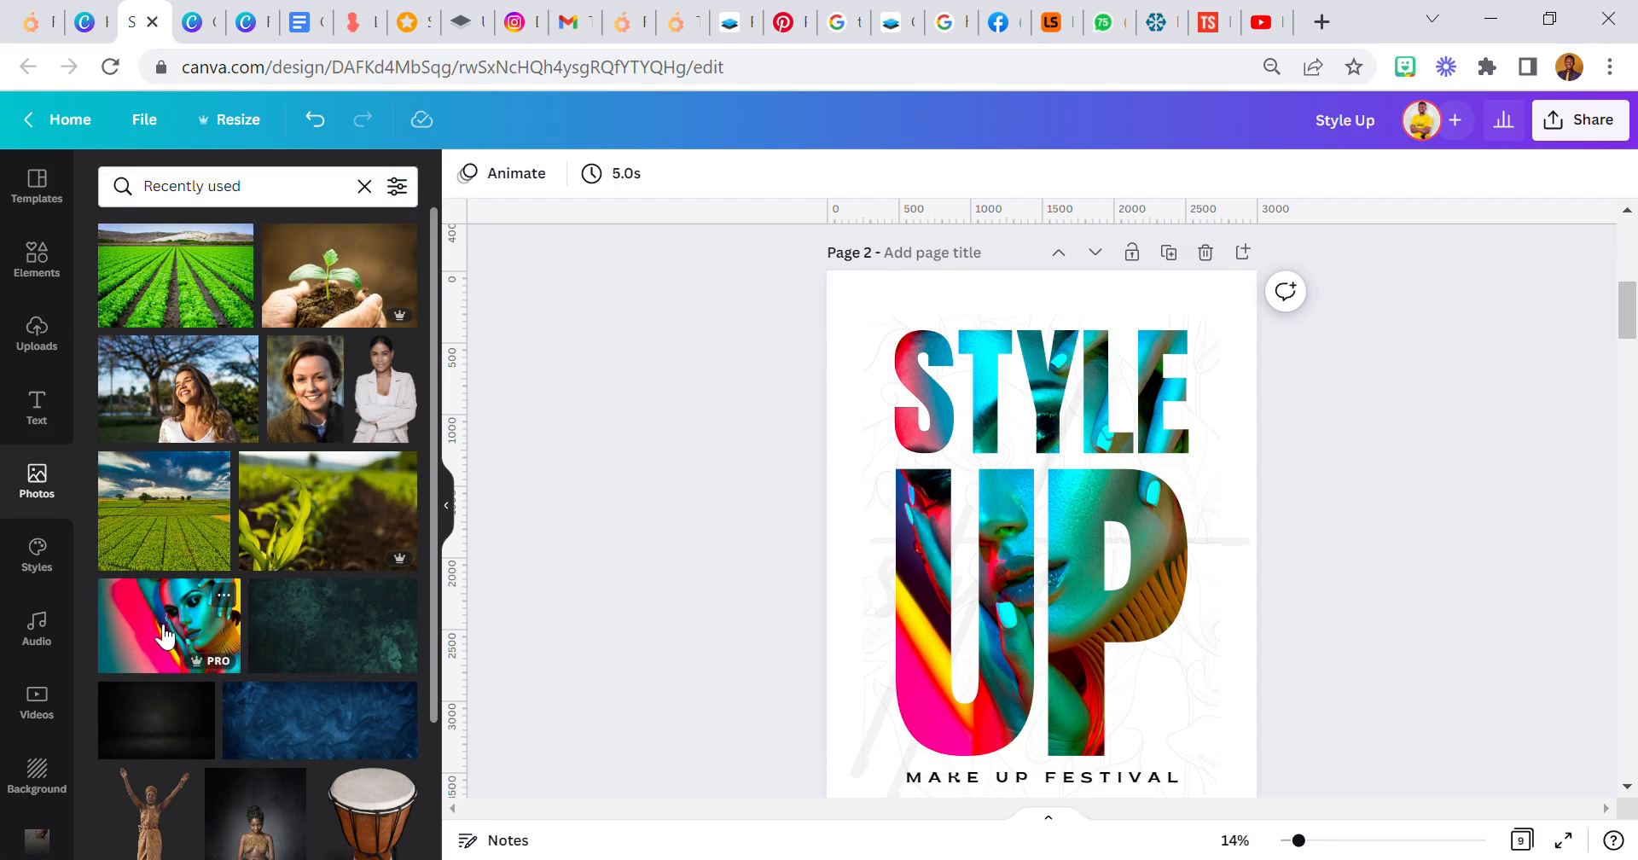
# - Set the colourful portrait photo from the recently used photos as the page 2 background
pyautogui.moveTo(176, 622); pyautogui.dragTo(860, 275)
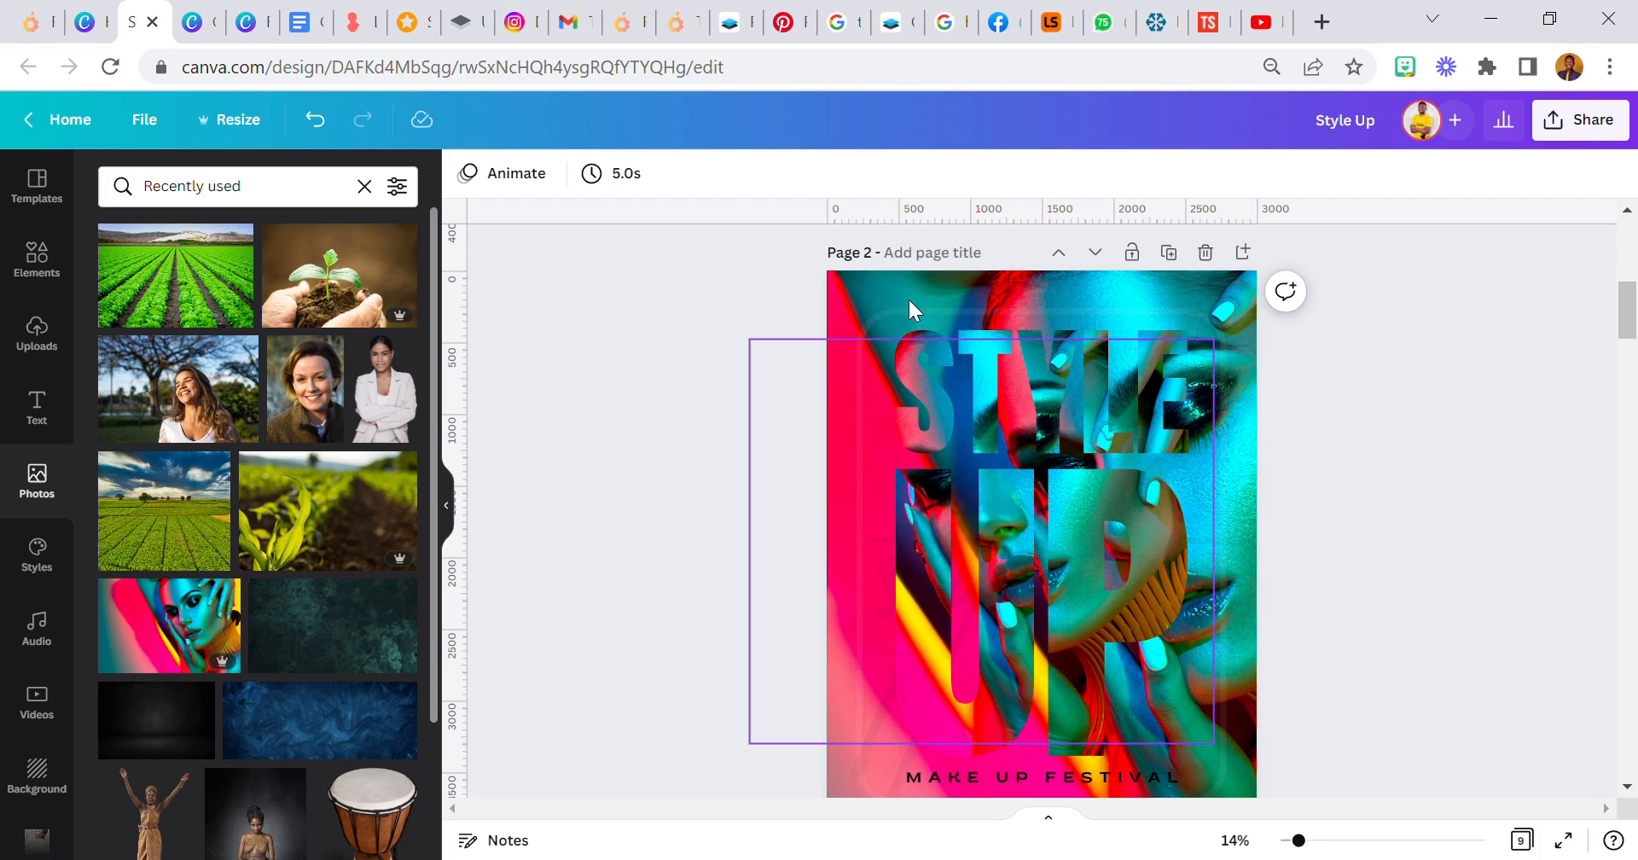
pyautogui.click(845, 296)
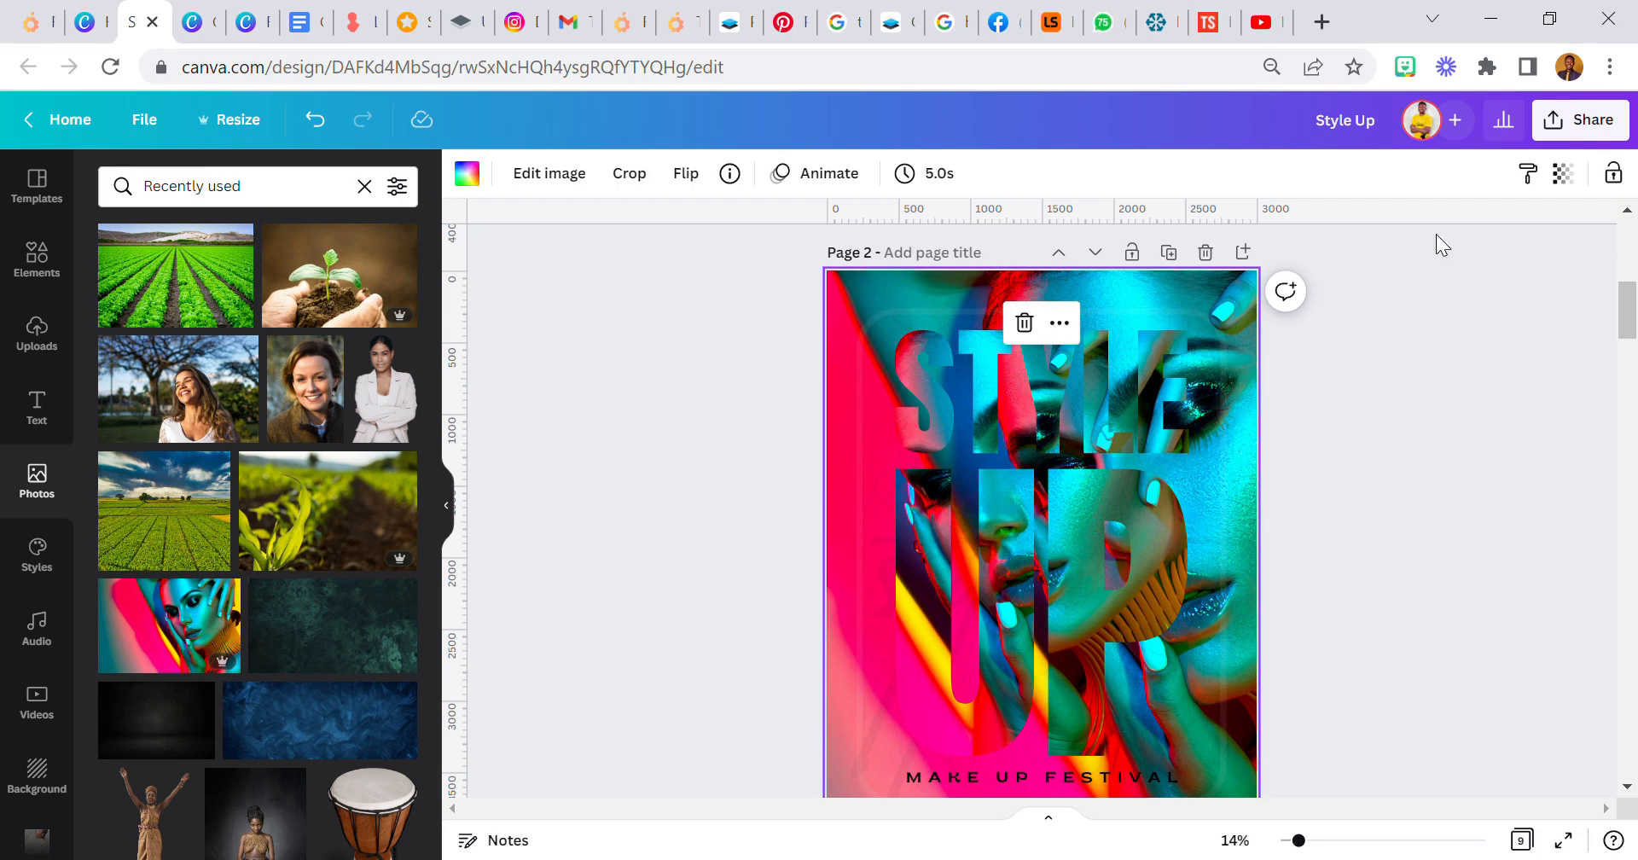
pyautogui.click(673, 438)
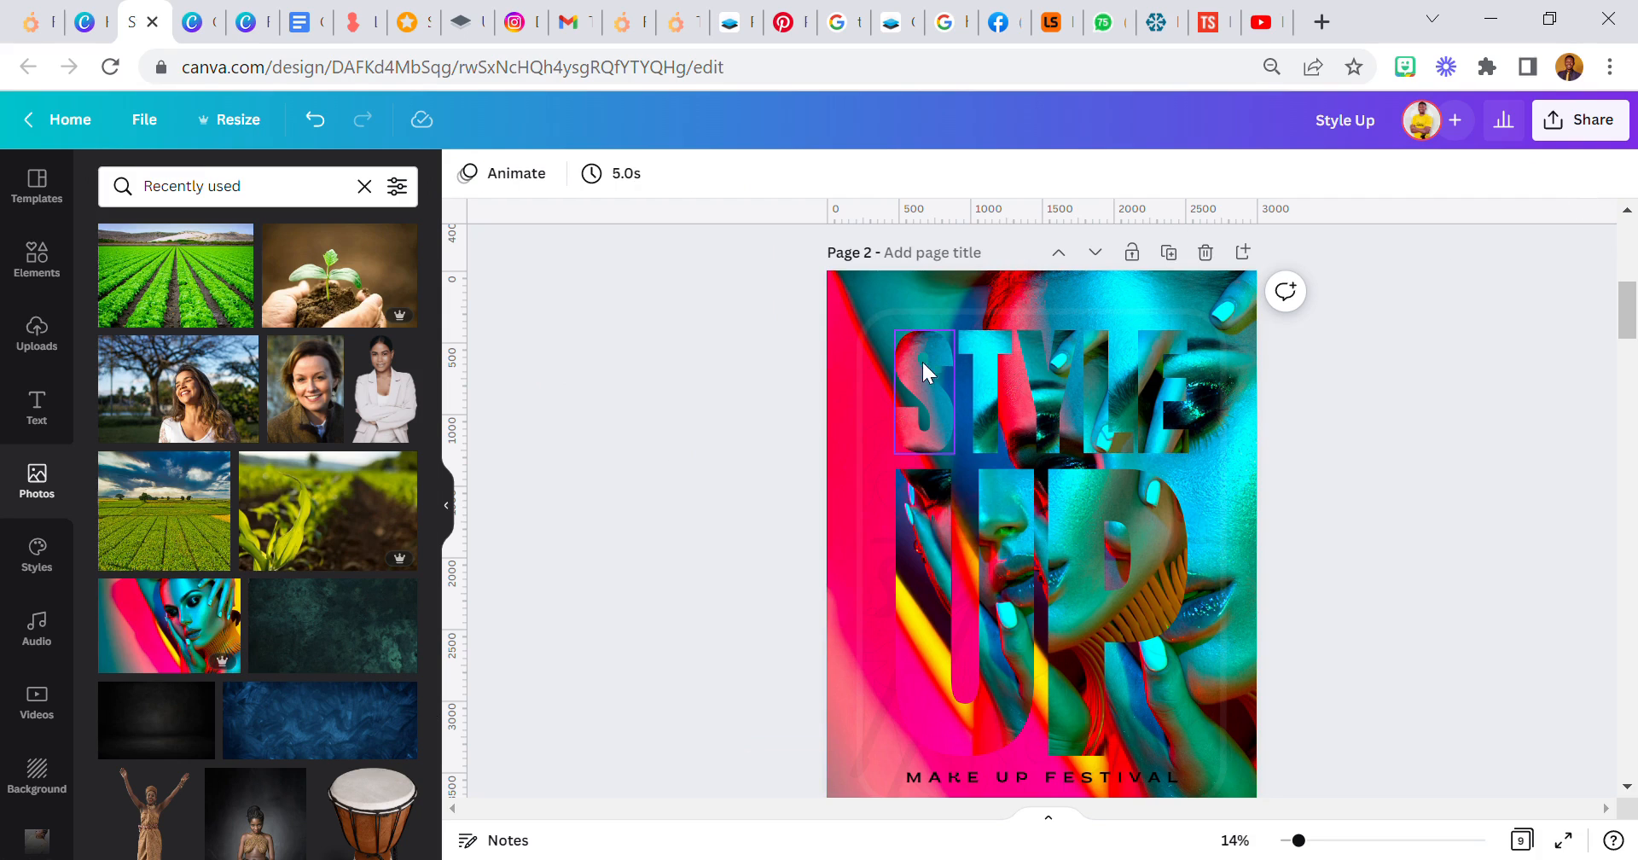
# - Add a rounded square and stretch it into a tall panel covering the STYLE UP title and the tagline
pyautogui.click(32, 256)
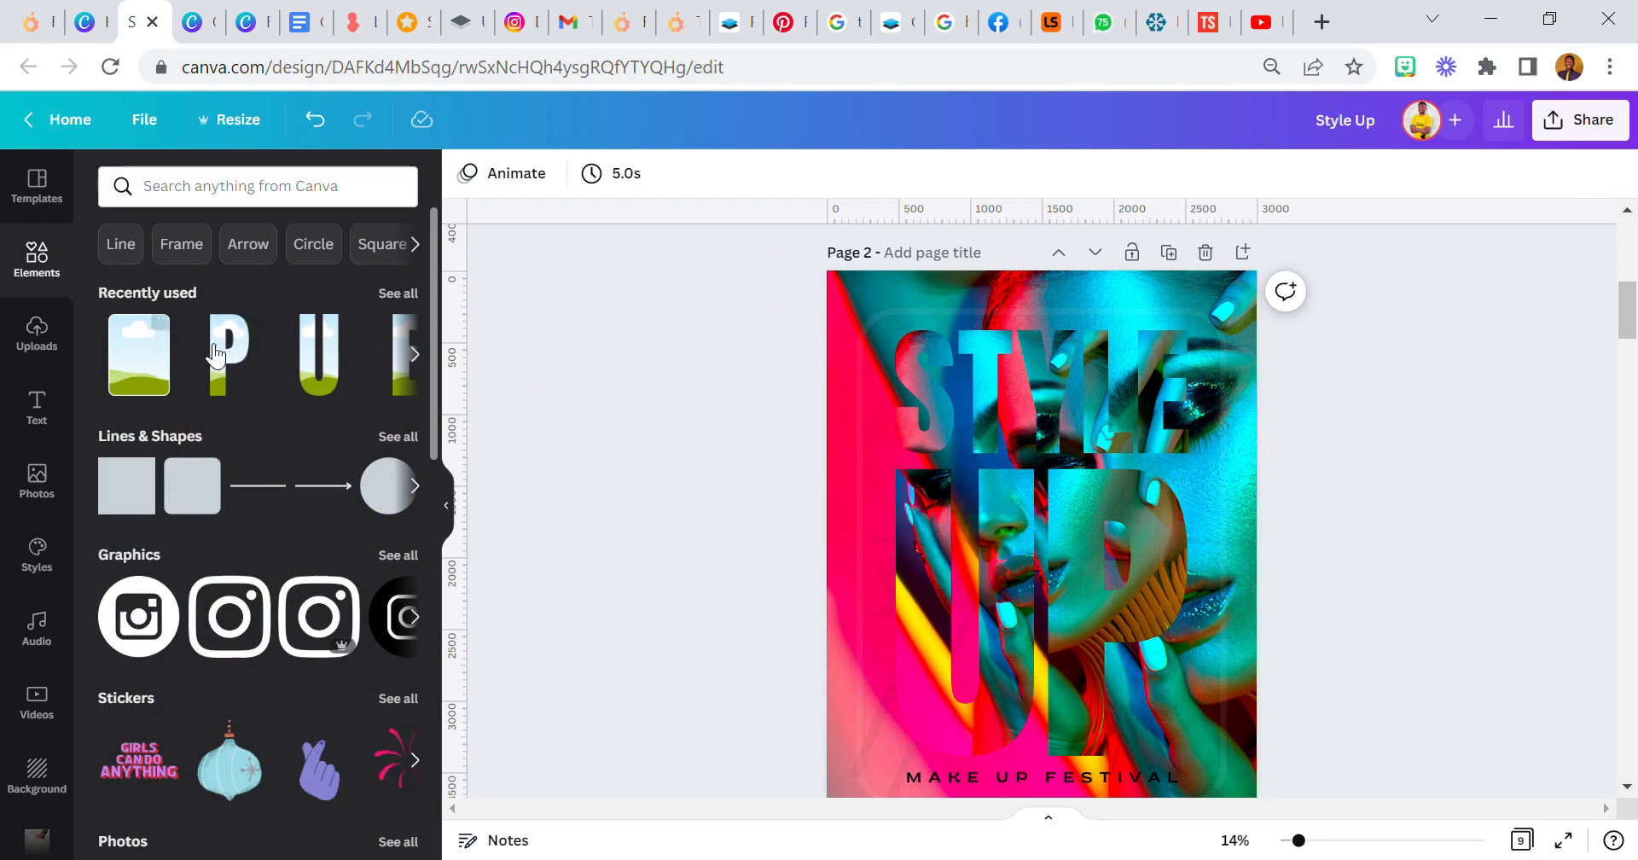
pyautogui.click(202, 486)
pyautogui.click(718, 522)
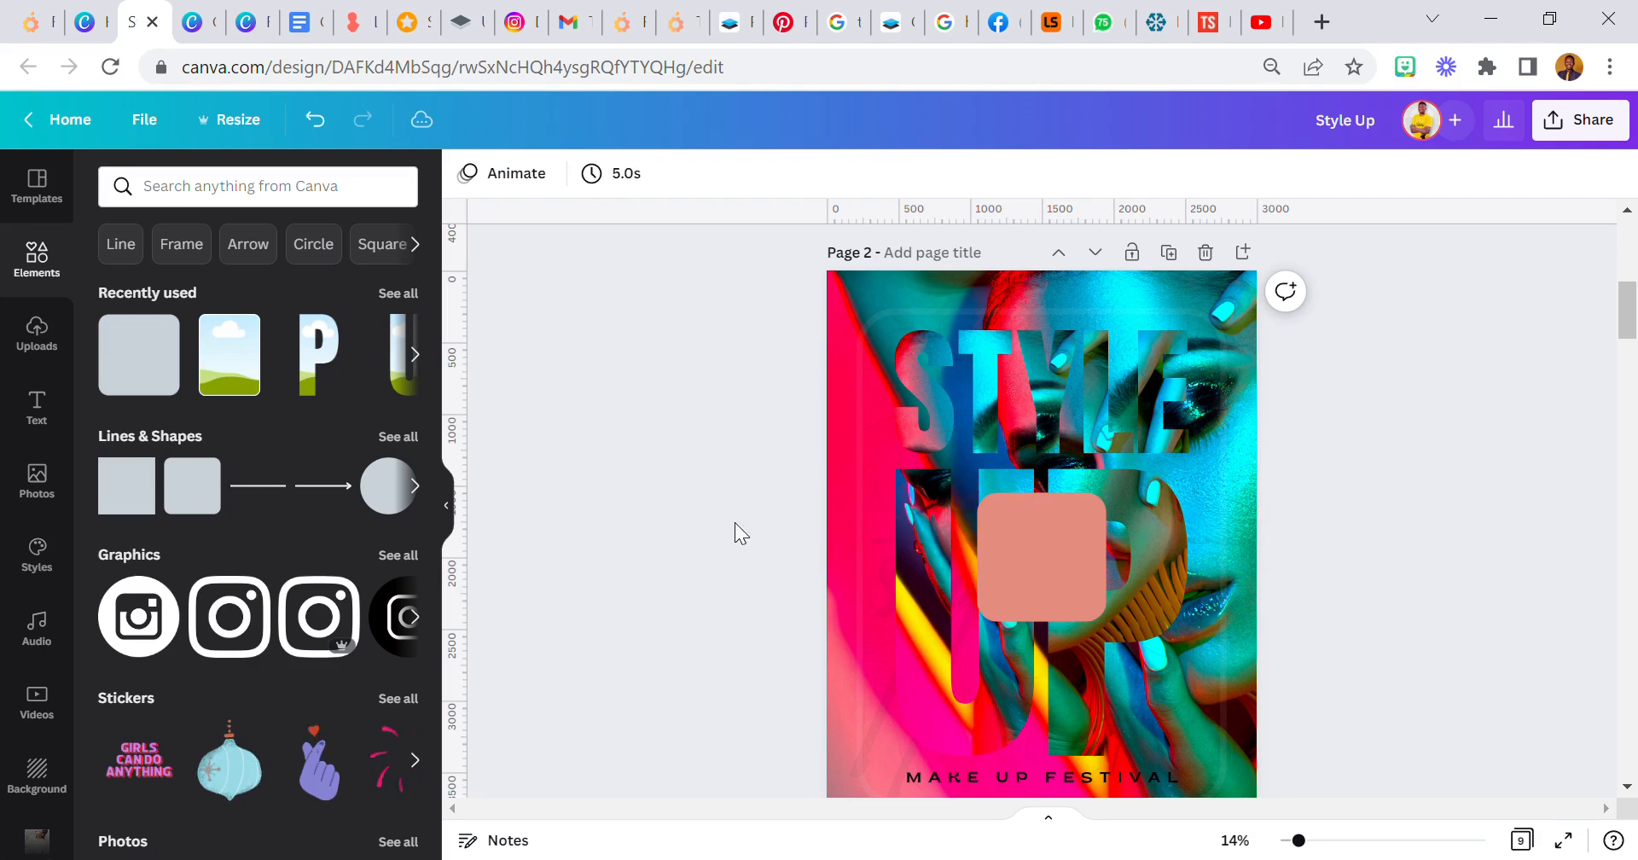
pyautogui.moveTo(1054, 538); pyautogui.dragTo(949, 367)
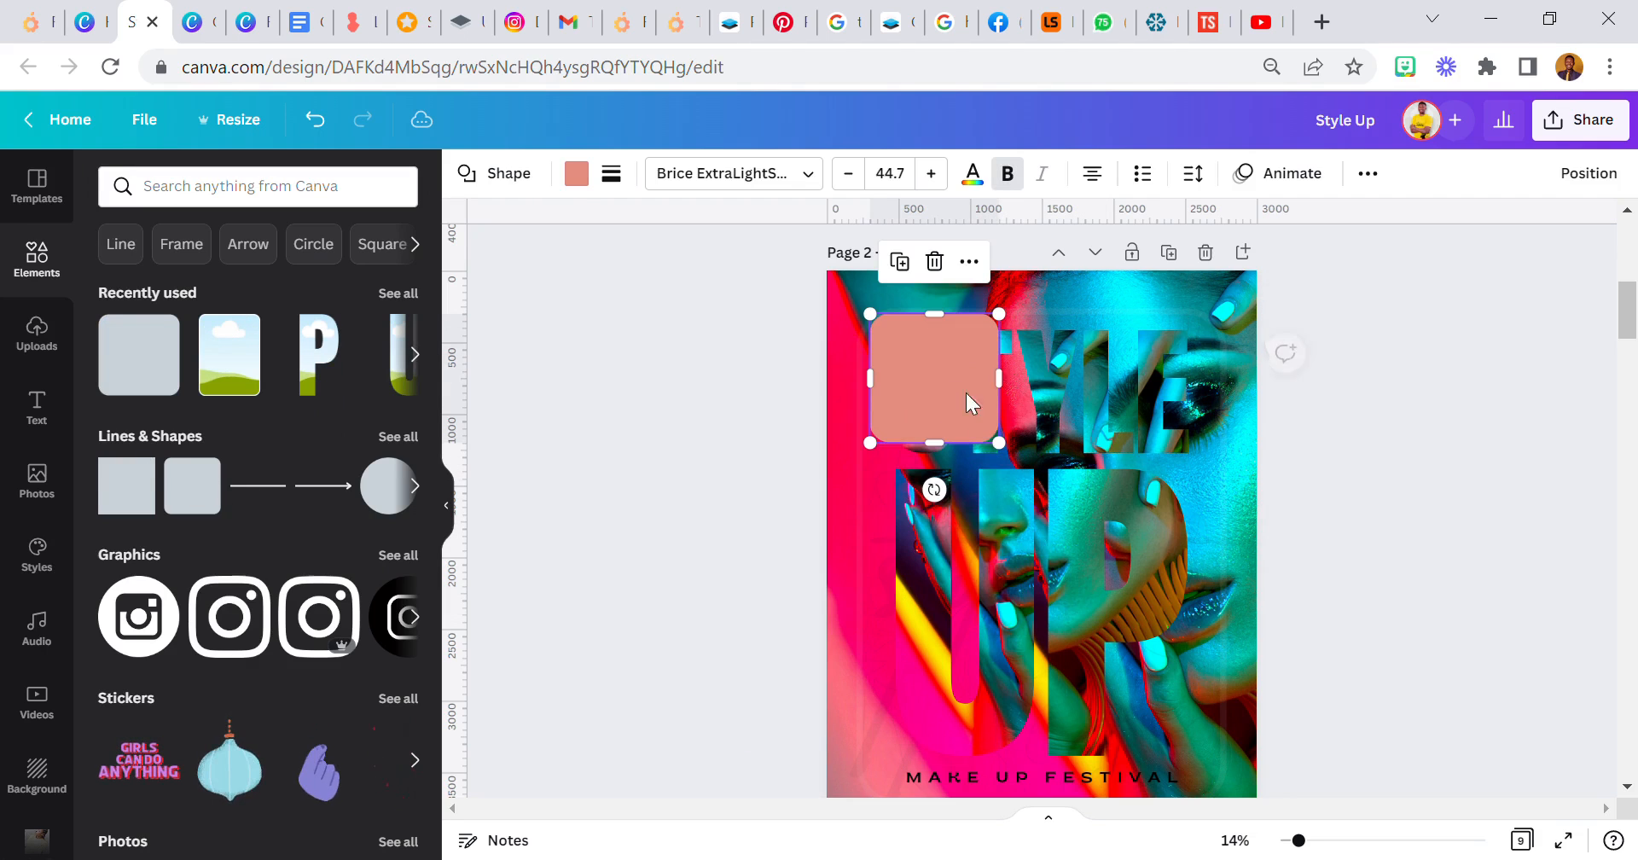
pyautogui.moveTo(999, 443); pyautogui.dragTo(1203, 756)
pyautogui.scroll(-2, 1115, 613)
pyautogui.moveTo(1041, 645); pyautogui.dragTo(1045, 688)
pyautogui.scroll(2, 1131, 405)
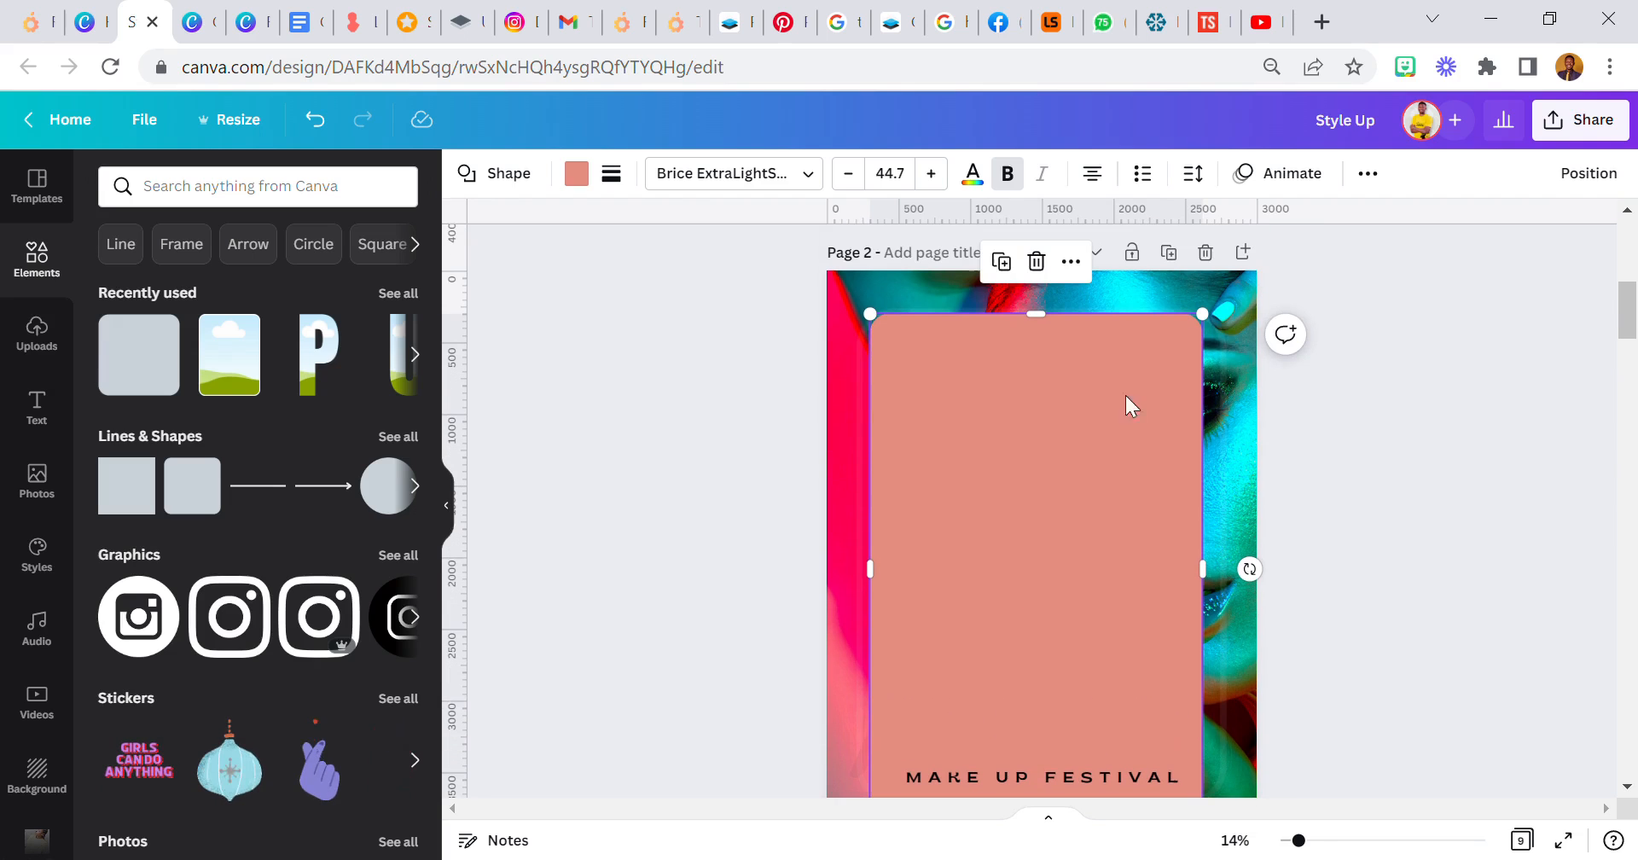
# - Send the rounded panel behind the title and tagline and fill it with white
pyautogui.click(1367, 173)
pyautogui.click(1593, 174)
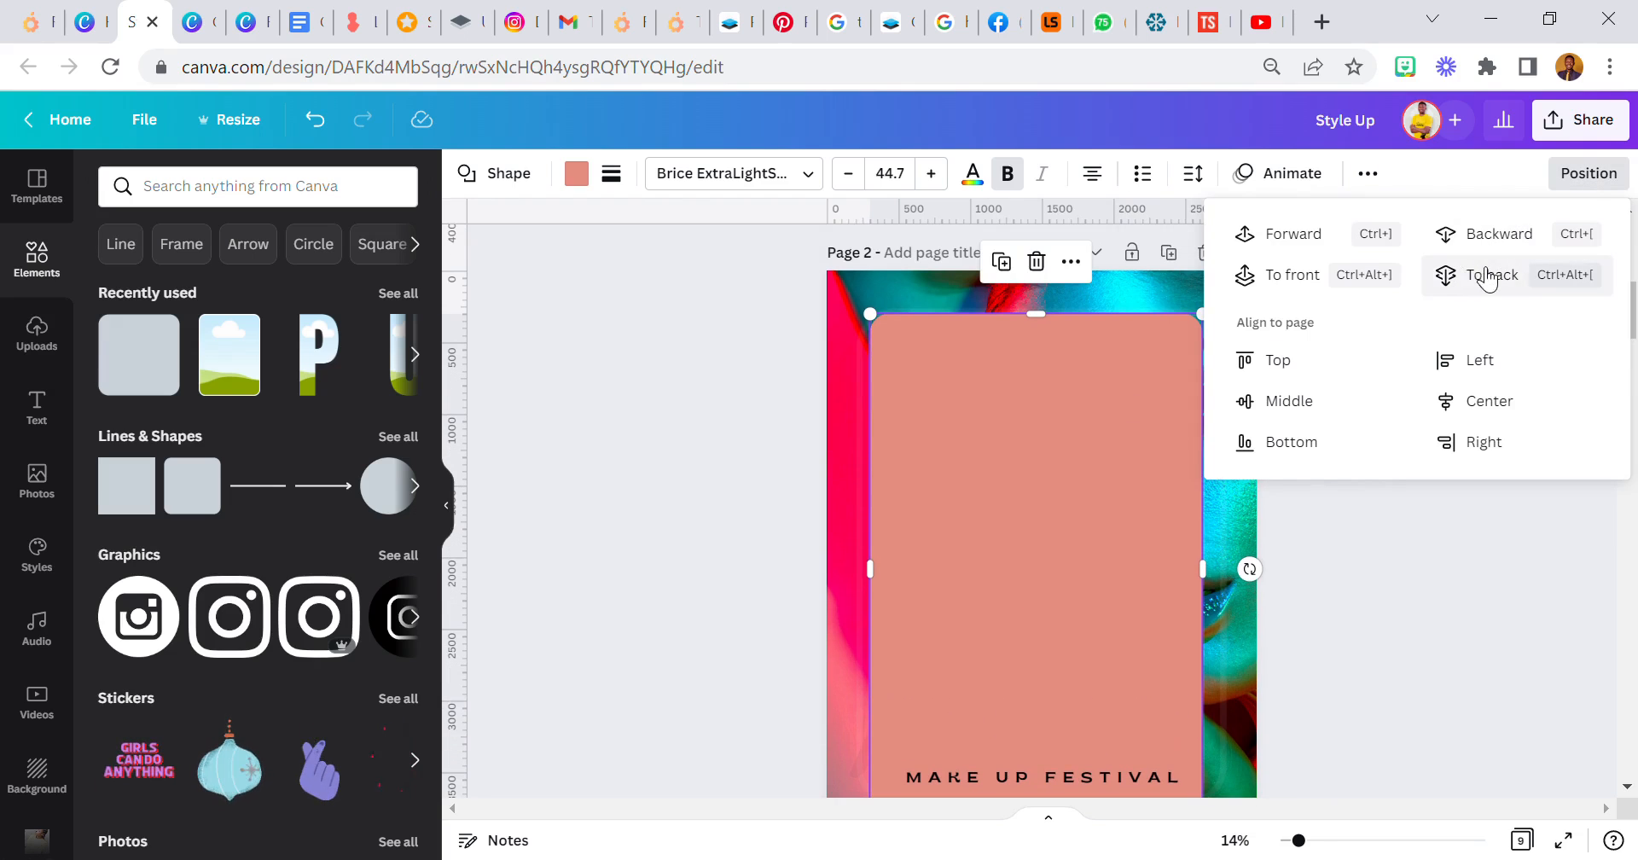
pyautogui.click(1468, 275)
pyautogui.click(577, 174)
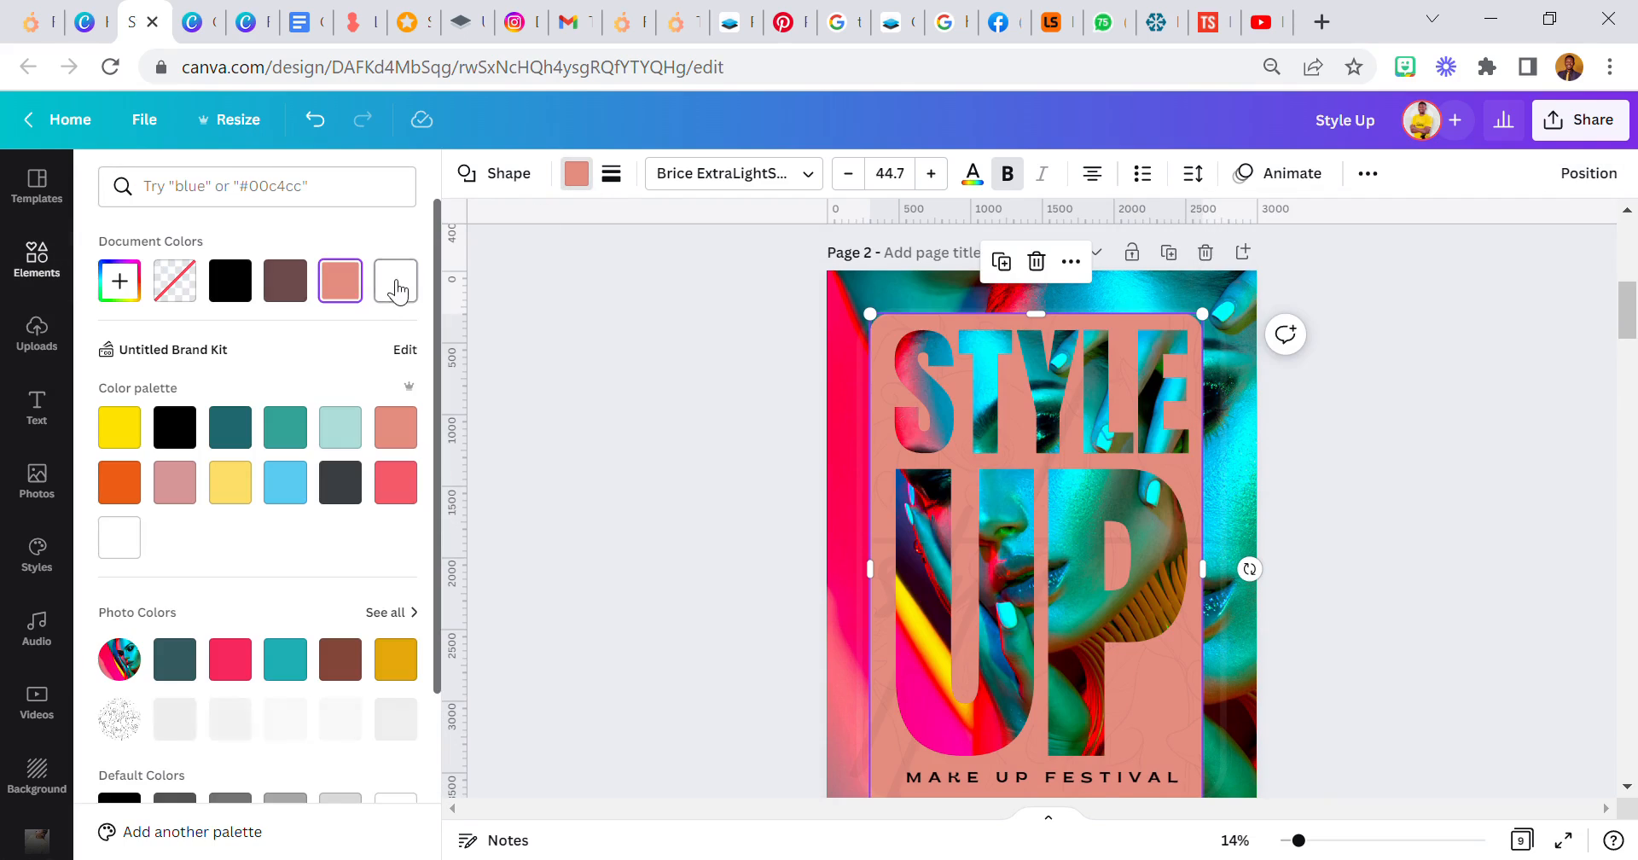
pyautogui.click(390, 291)
# - Widen the white rounded panel at its edges so it leaves a narrower photo border around the flyer
pyautogui.moveTo(890, 329)
pyautogui.mouseDown()
pyautogui.moveTo(848, 300)
pyautogui.moveTo(852, 340)
pyautogui.moveTo(876, 339)
pyautogui.moveTo(871, 323)
pyautogui.mouseUp()
pyautogui.scroll(-1, 1188, 493)
pyautogui.scroll(-3, 1189, 493)
pyautogui.moveTo(1204, 692); pyautogui.dragTo(1242, 703)
pyautogui.click(1261, 843)
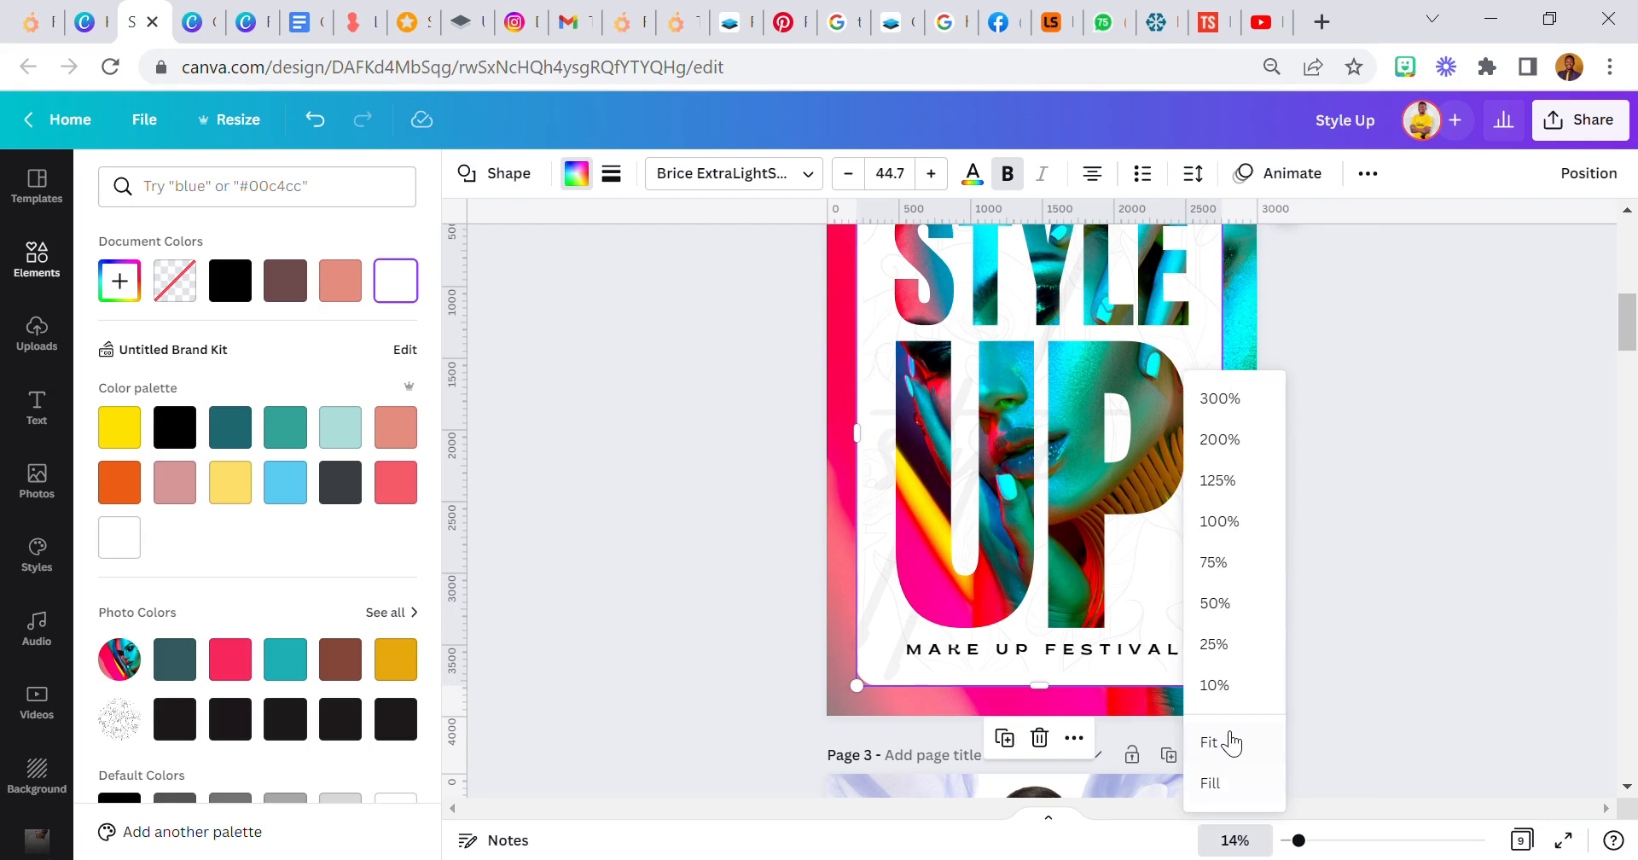
pyautogui.click(1228, 737)
pyautogui.click(780, 540)
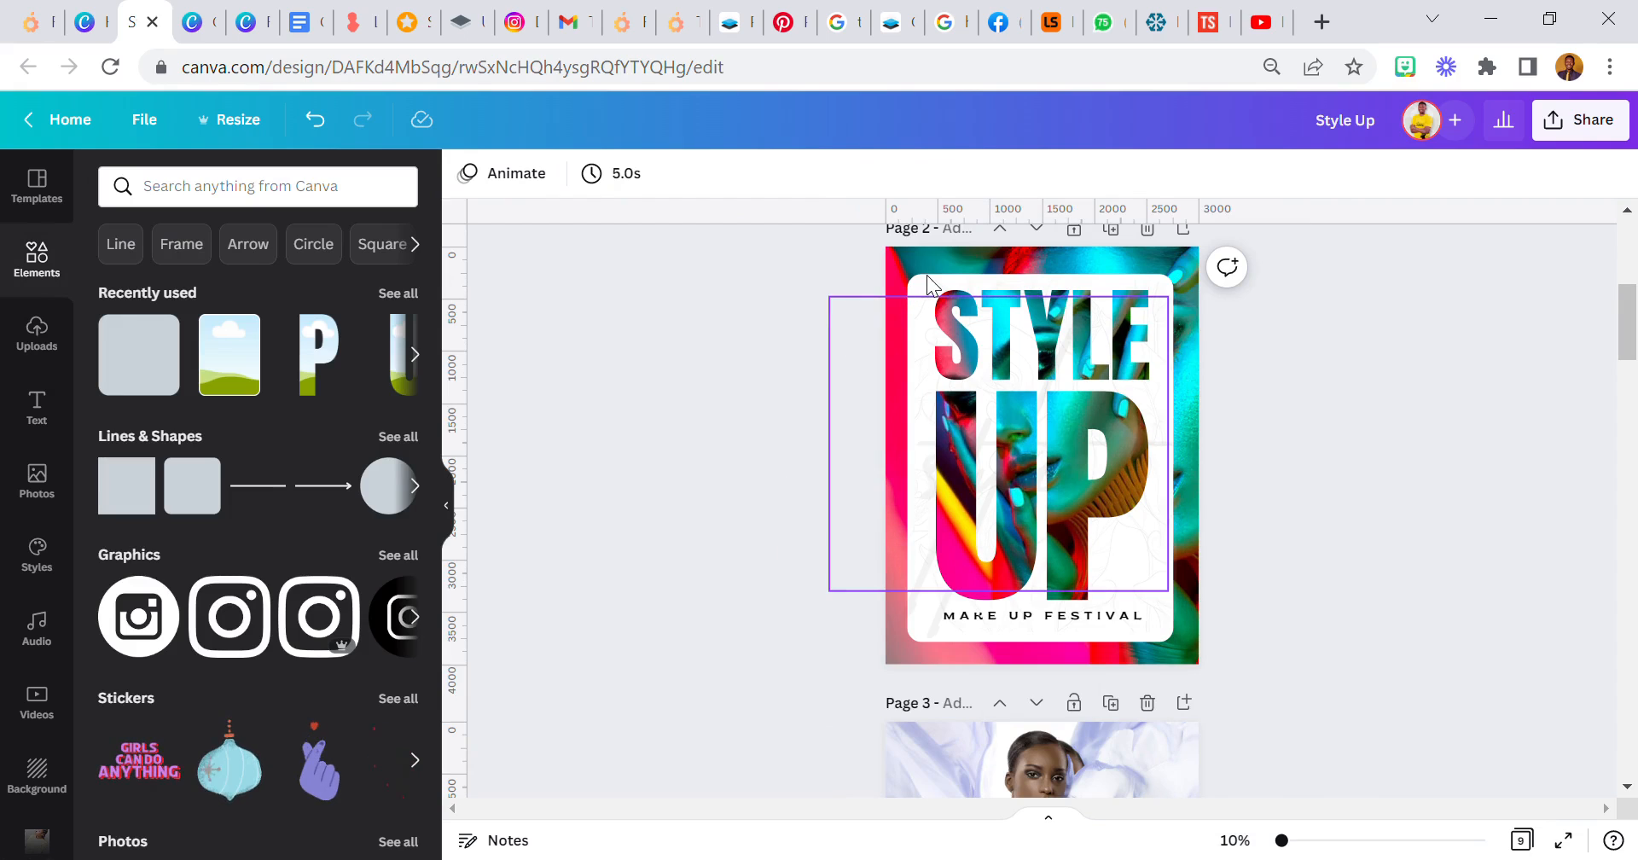
# - Bring the white panel to the front, centre it on the page, and send it back behind the title and tagline
pyautogui.click(1156, 640)
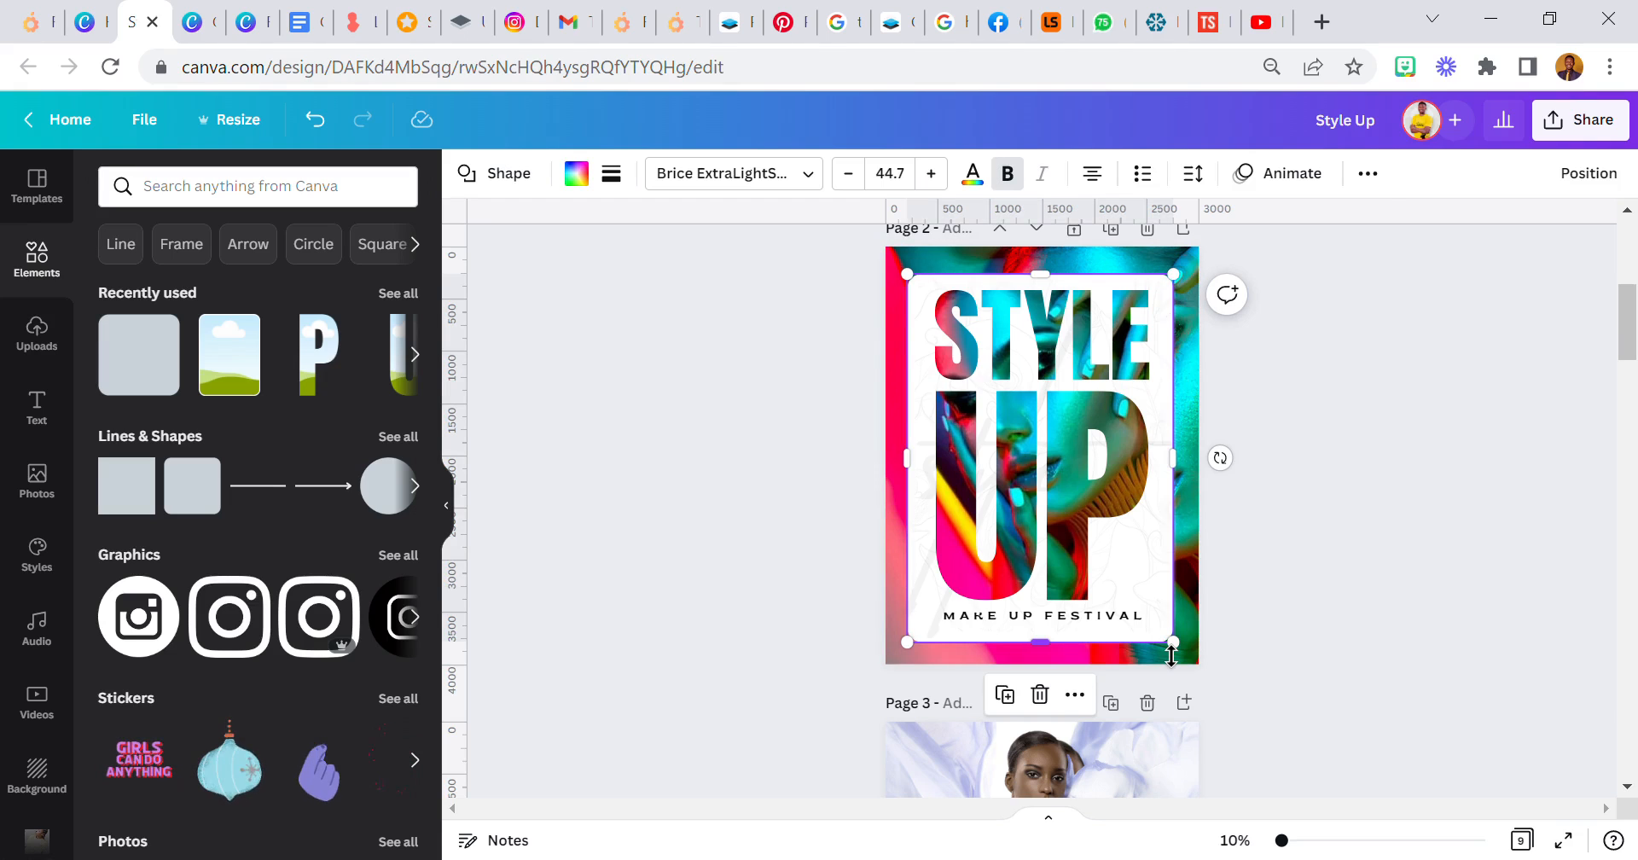
pyautogui.click(1372, 175)
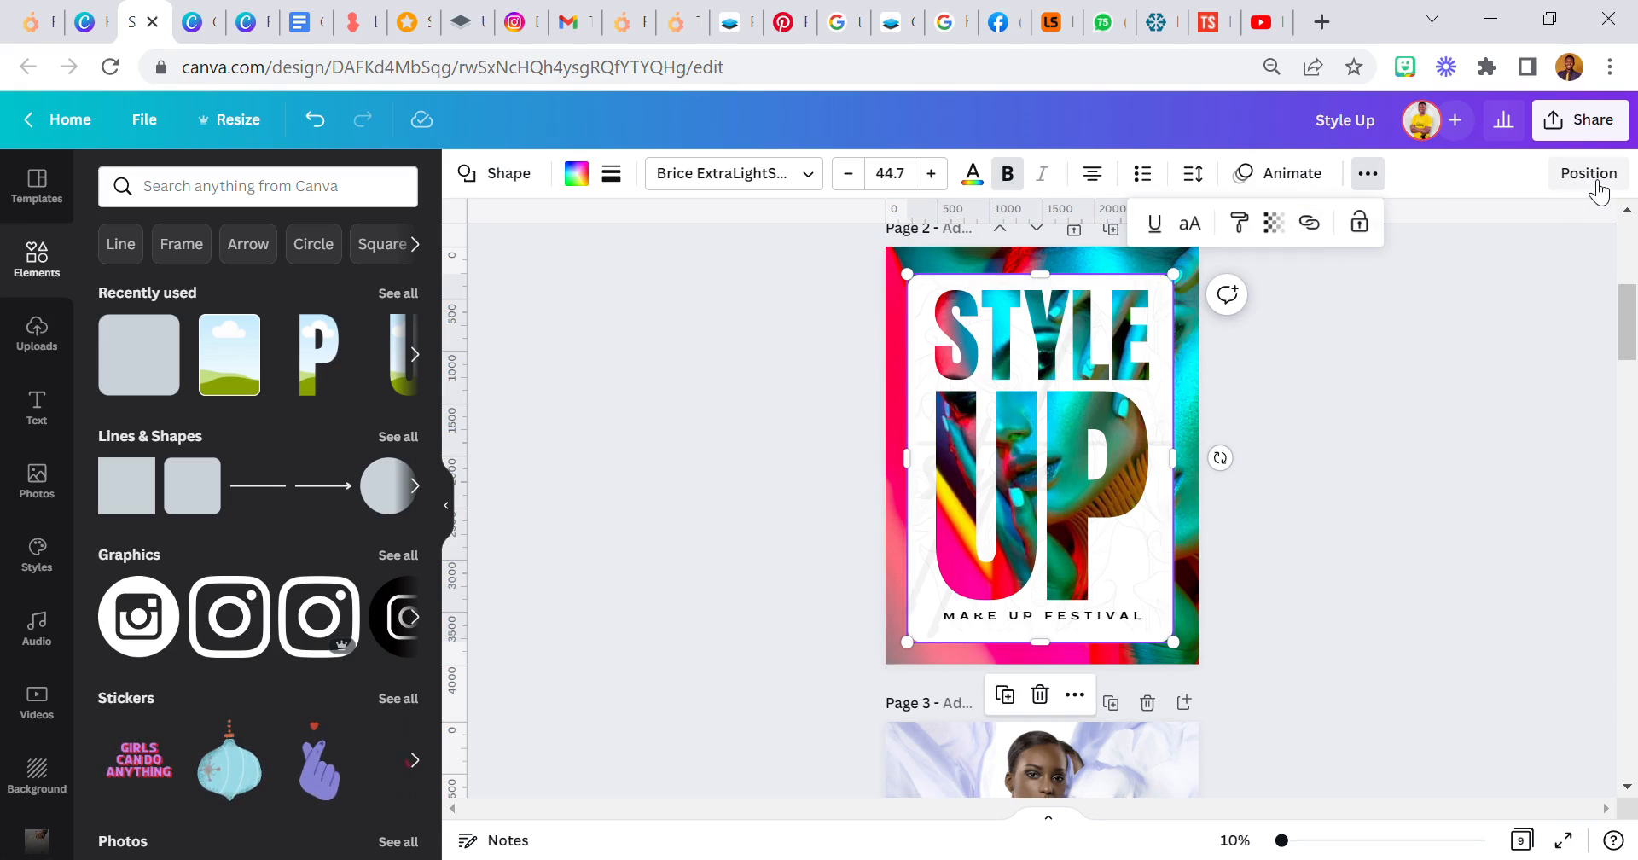
pyautogui.click(1589, 174)
pyautogui.click(1315, 276)
pyautogui.moveTo(1010, 461); pyautogui.dragTo(1026, 473)
pyautogui.click(1574, 175)
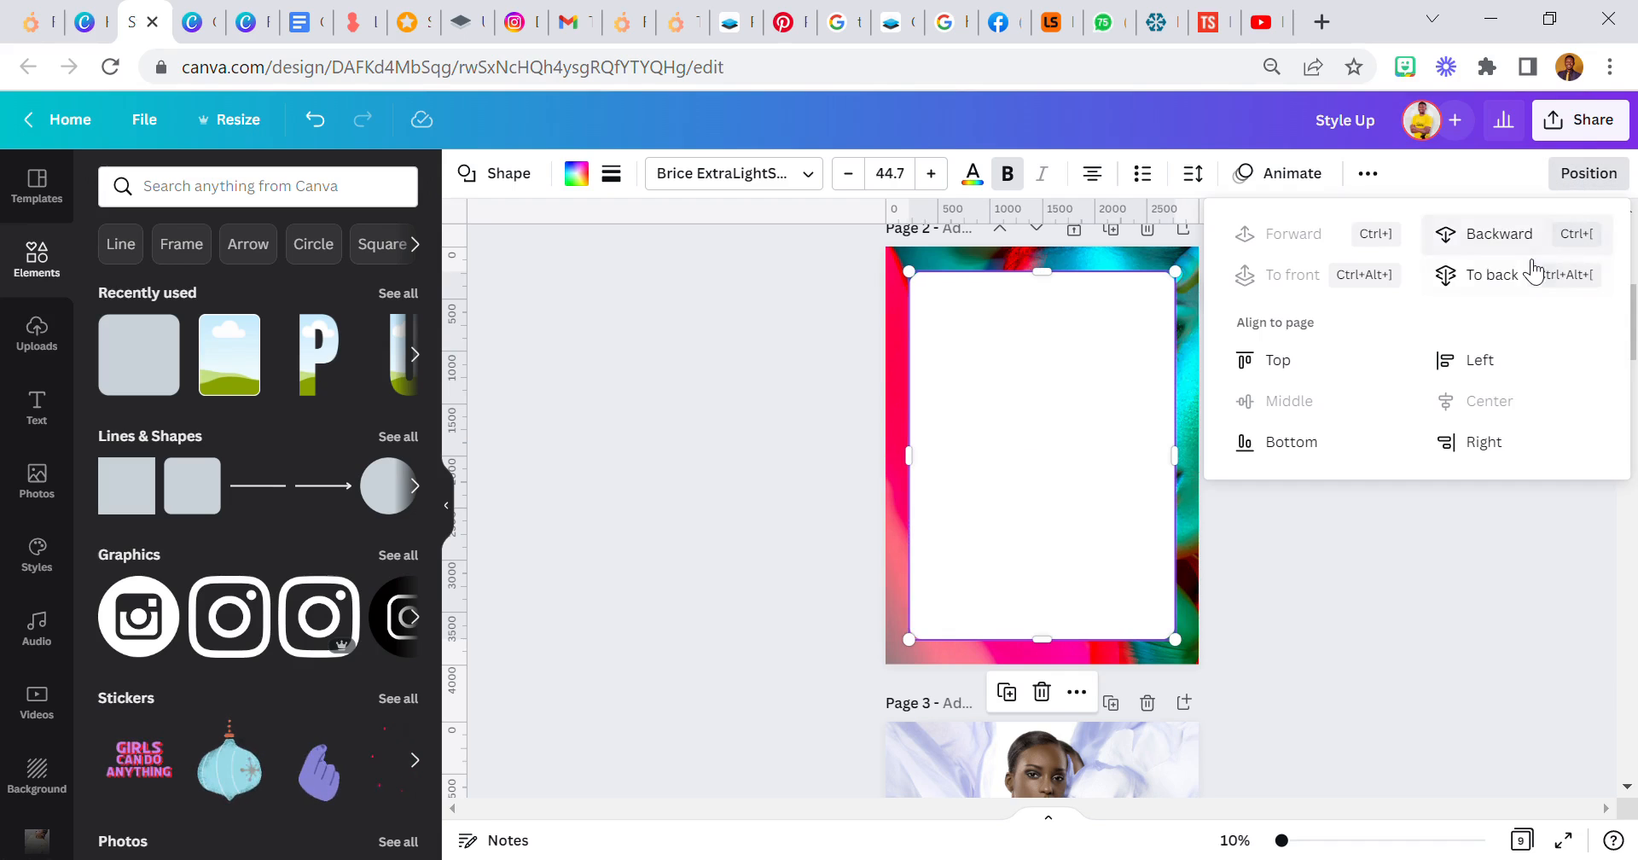
pyautogui.click(1468, 233)
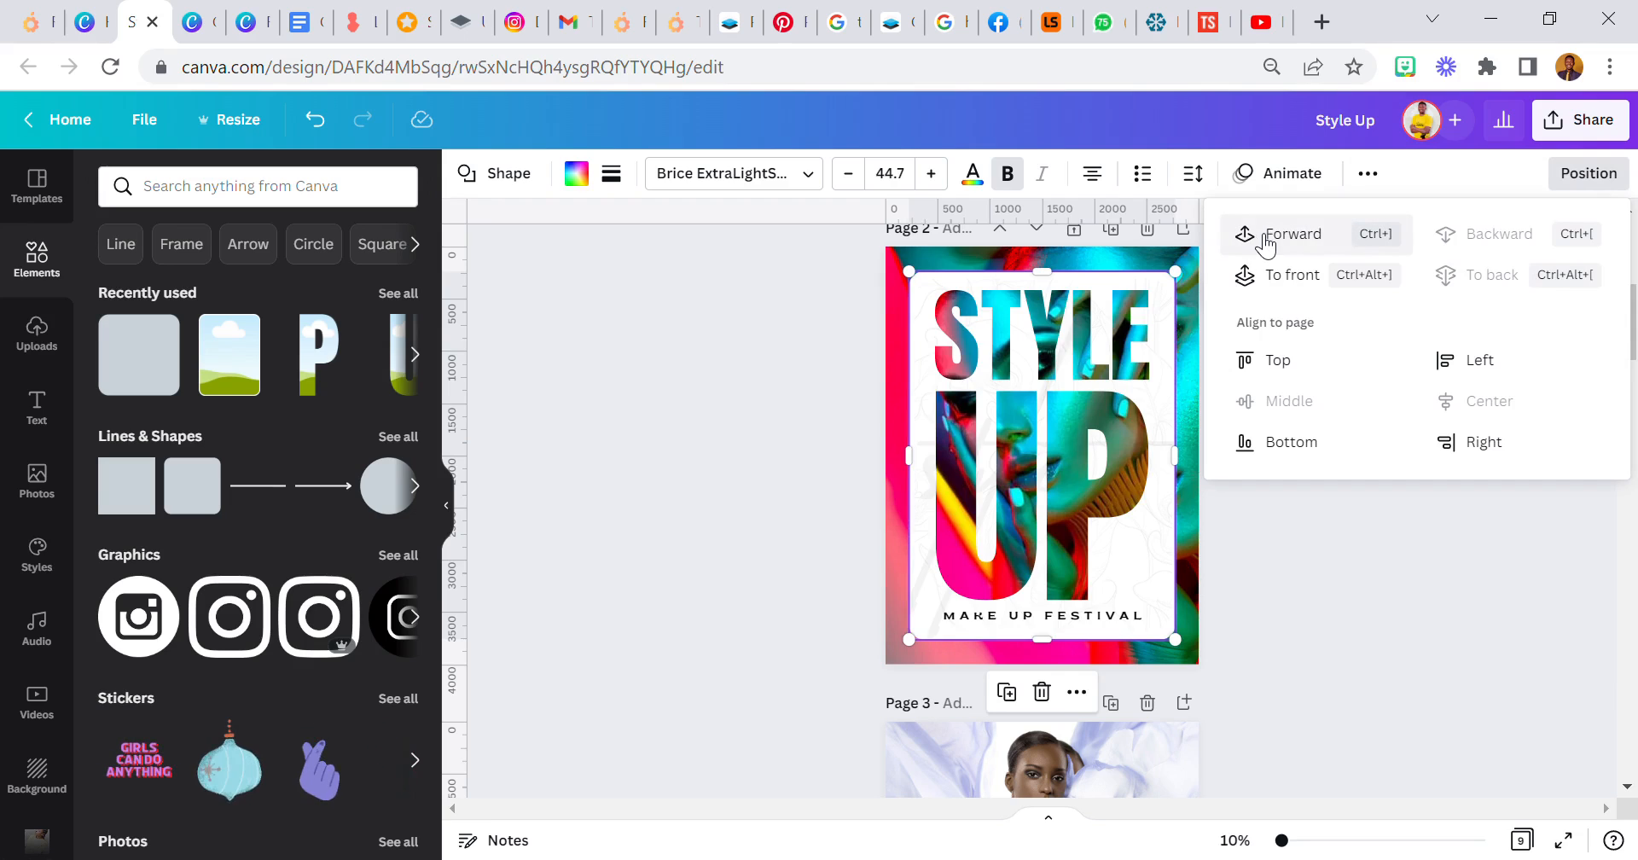
pyautogui.click(754, 502)
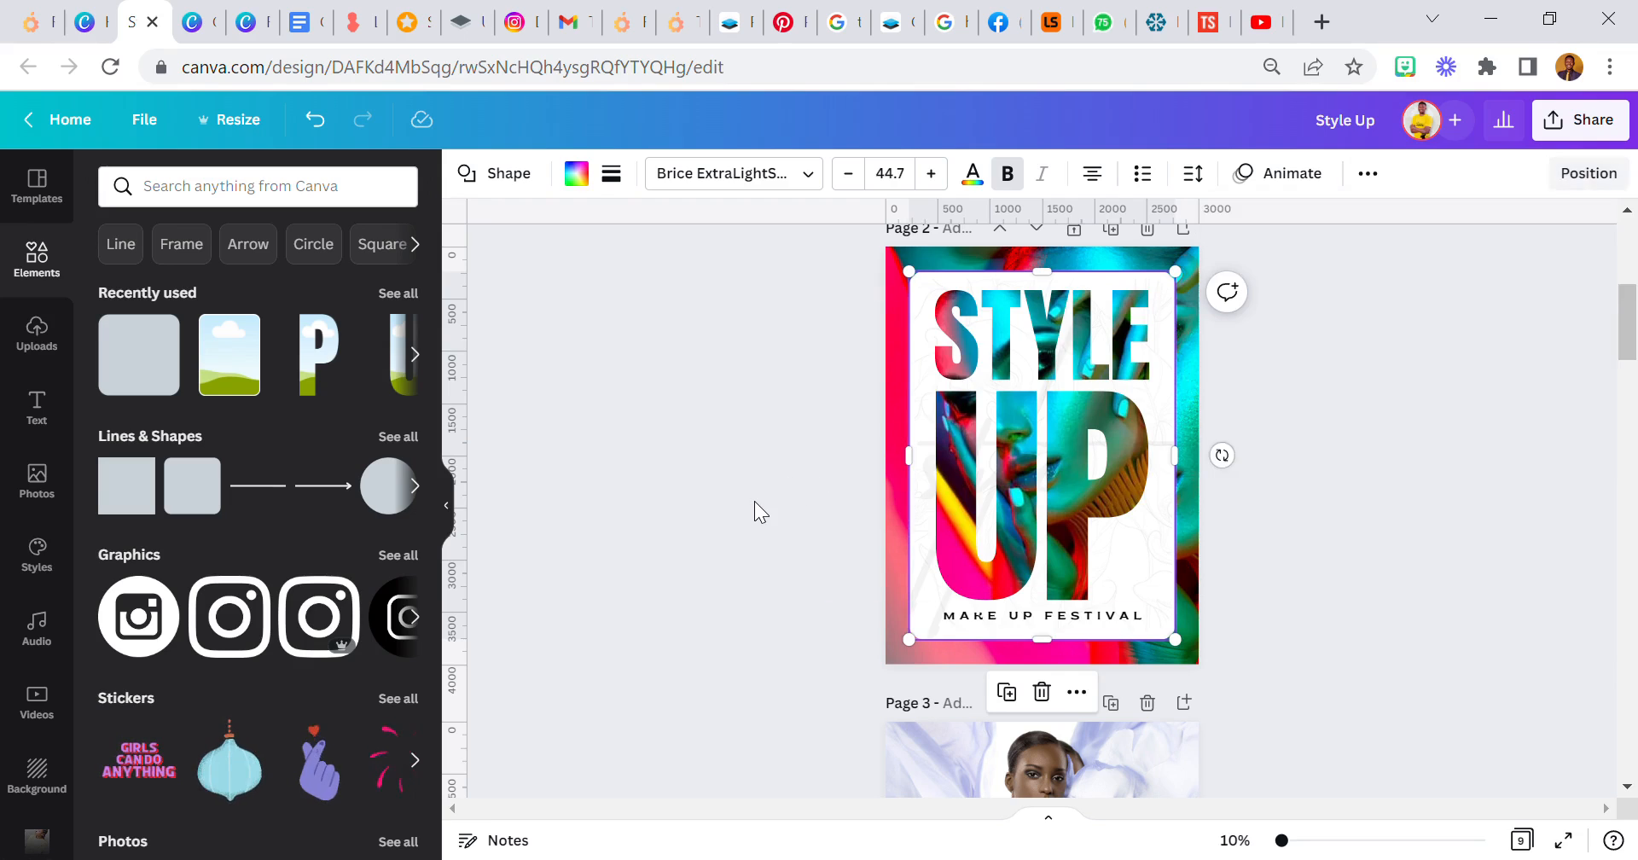
# - Reposition the background photo within its crop so the portrait's face and yellow edge fall inside the page
pyautogui.click(1177, 363)
pyautogui.doubleClick(1178, 363)
pyautogui.moveTo(1177, 363); pyautogui.dragTo(888, 401)
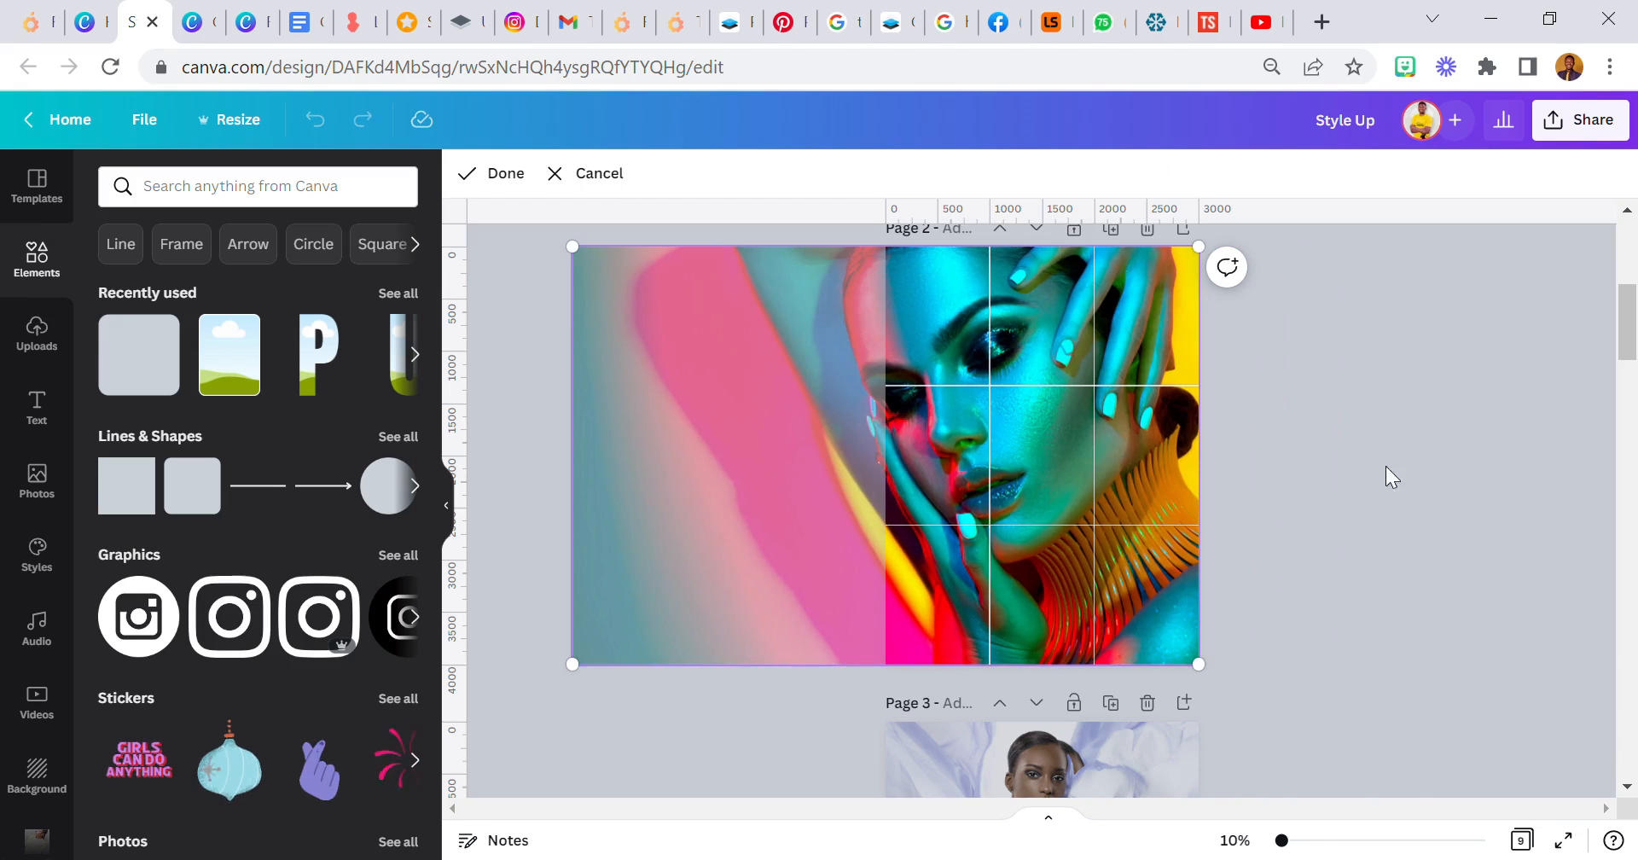
pyautogui.click(1410, 463)
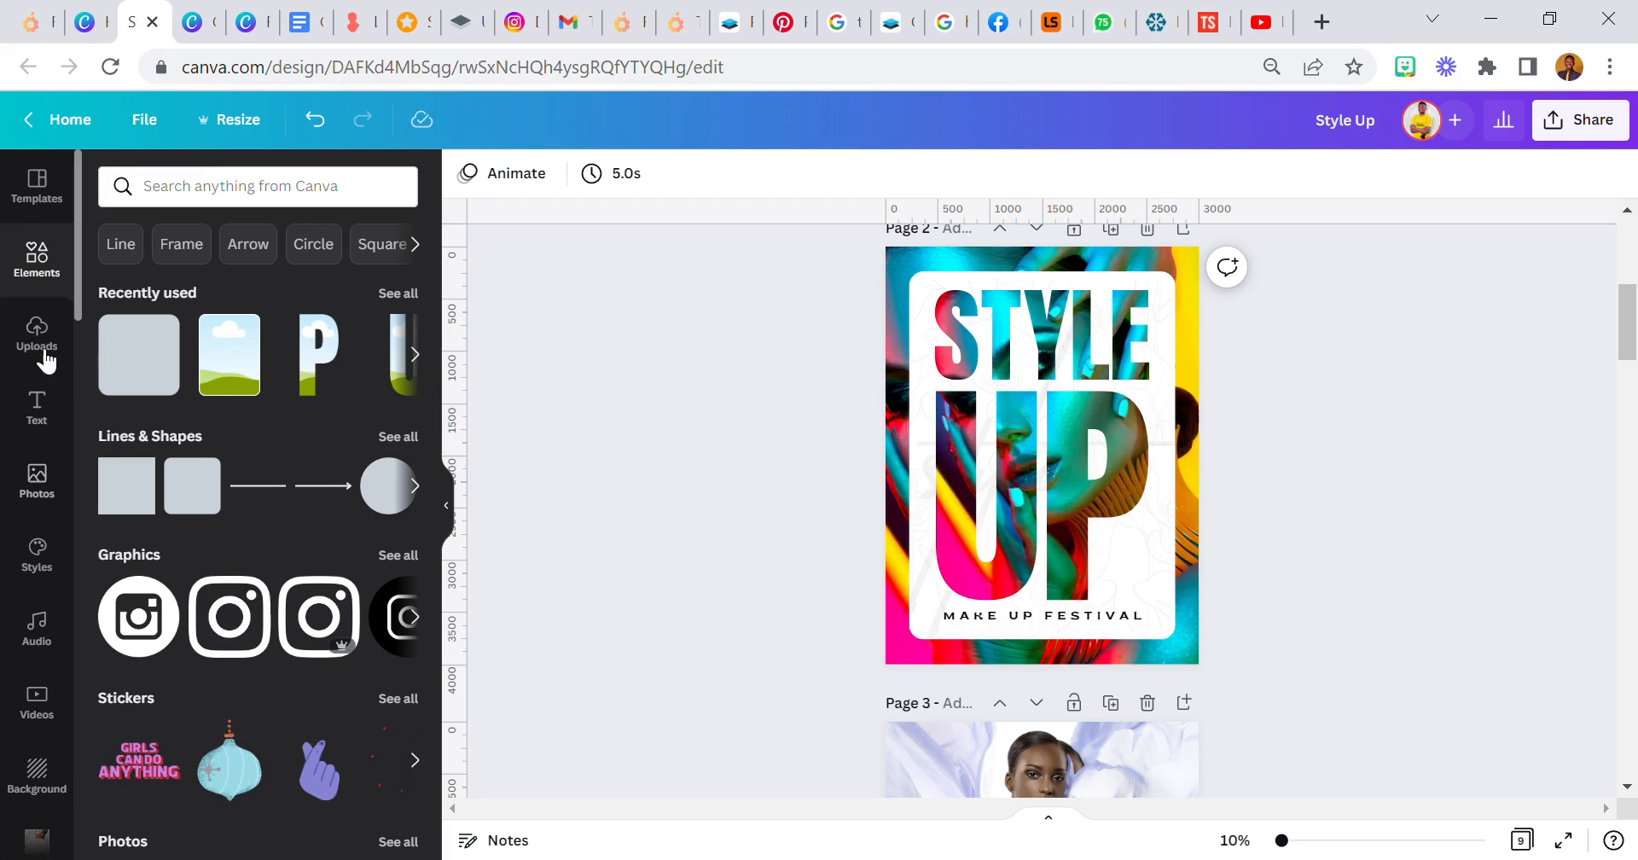
# - Find the frames among the elements and add a circular photo frame to the flyer
pyautogui.click(398, 293)
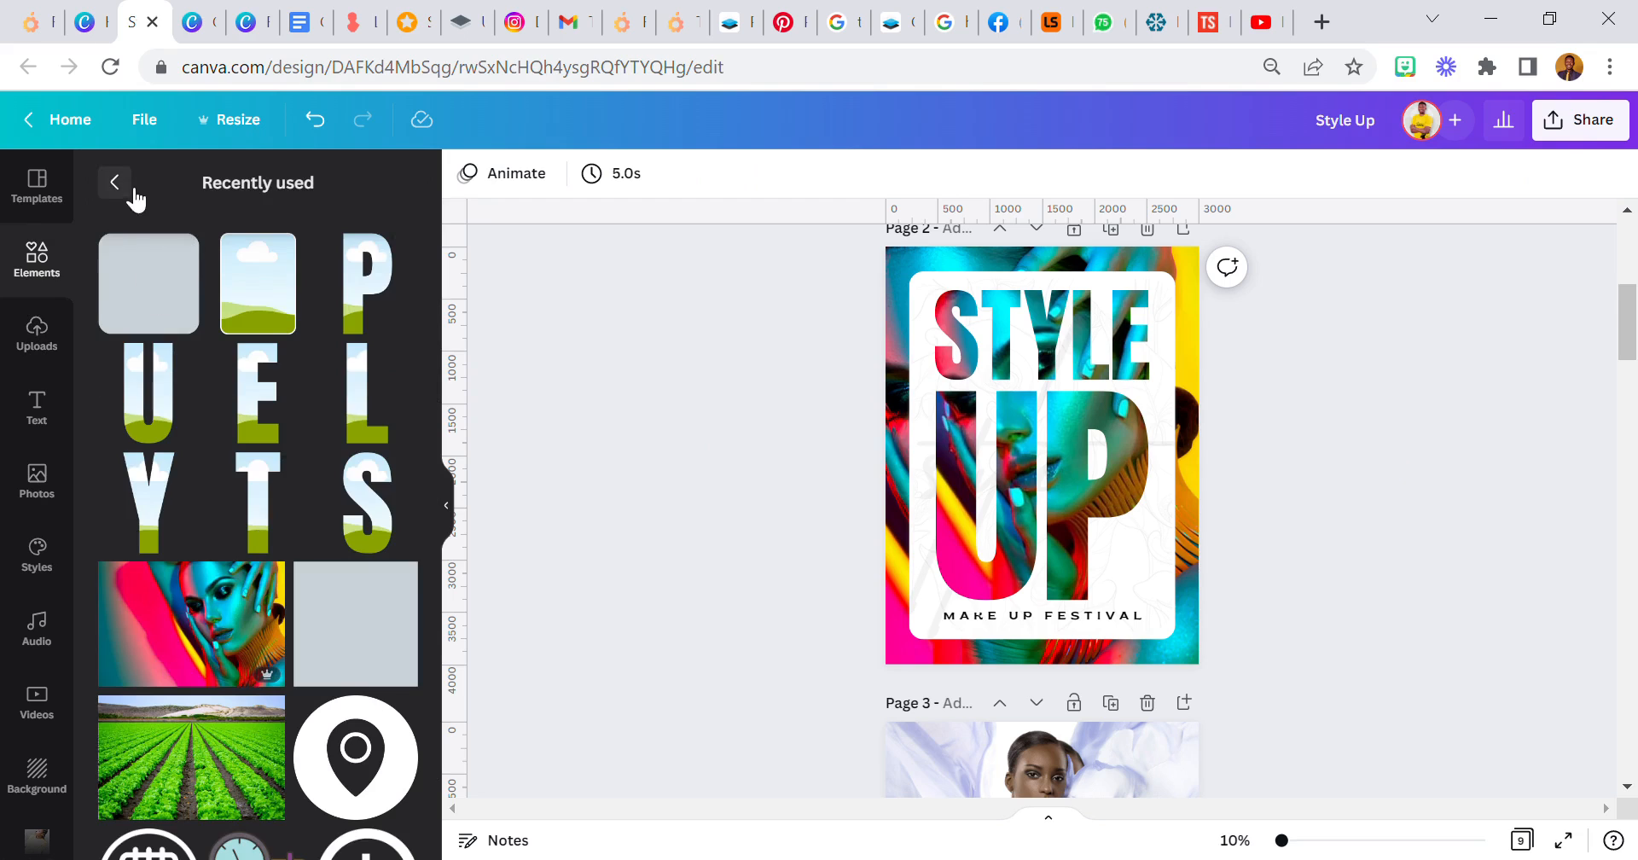
pyautogui.click(41, 271)
pyautogui.scroll(-3, 233, 454)
pyautogui.scroll(-8, 266, 504)
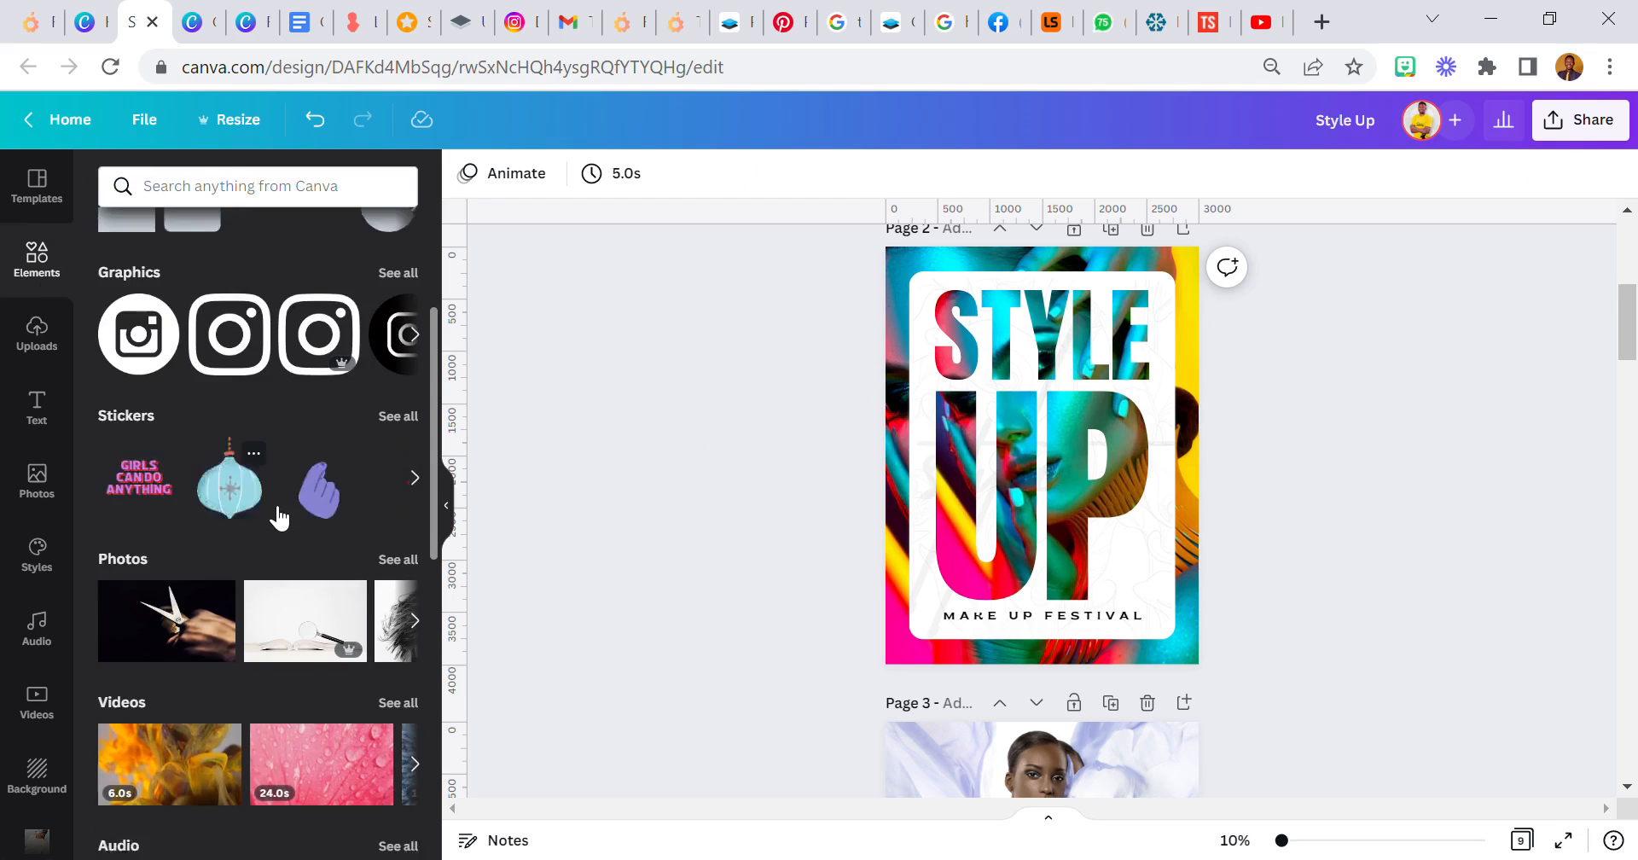
pyautogui.click(145, 817)
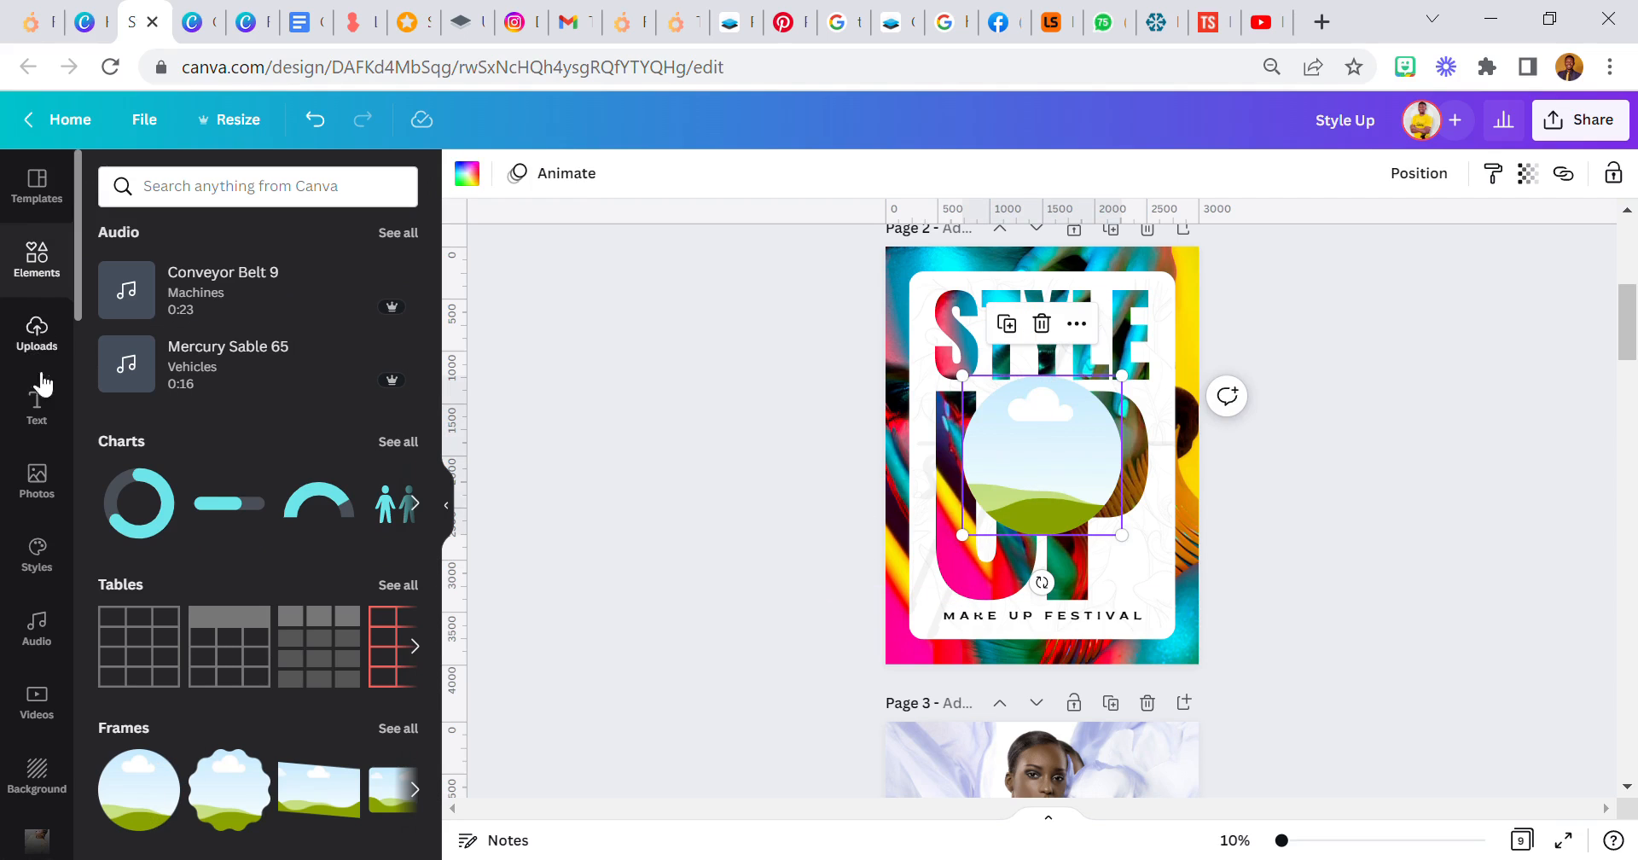
# - Fill the circular frame with the colourful portrait photo and shrink it onto the white panel's edge beside the P
pyautogui.click(28, 469)
pyautogui.moveTo(162, 623); pyautogui.dragTo(1039, 432)
pyautogui.doubleClick(1039, 432)
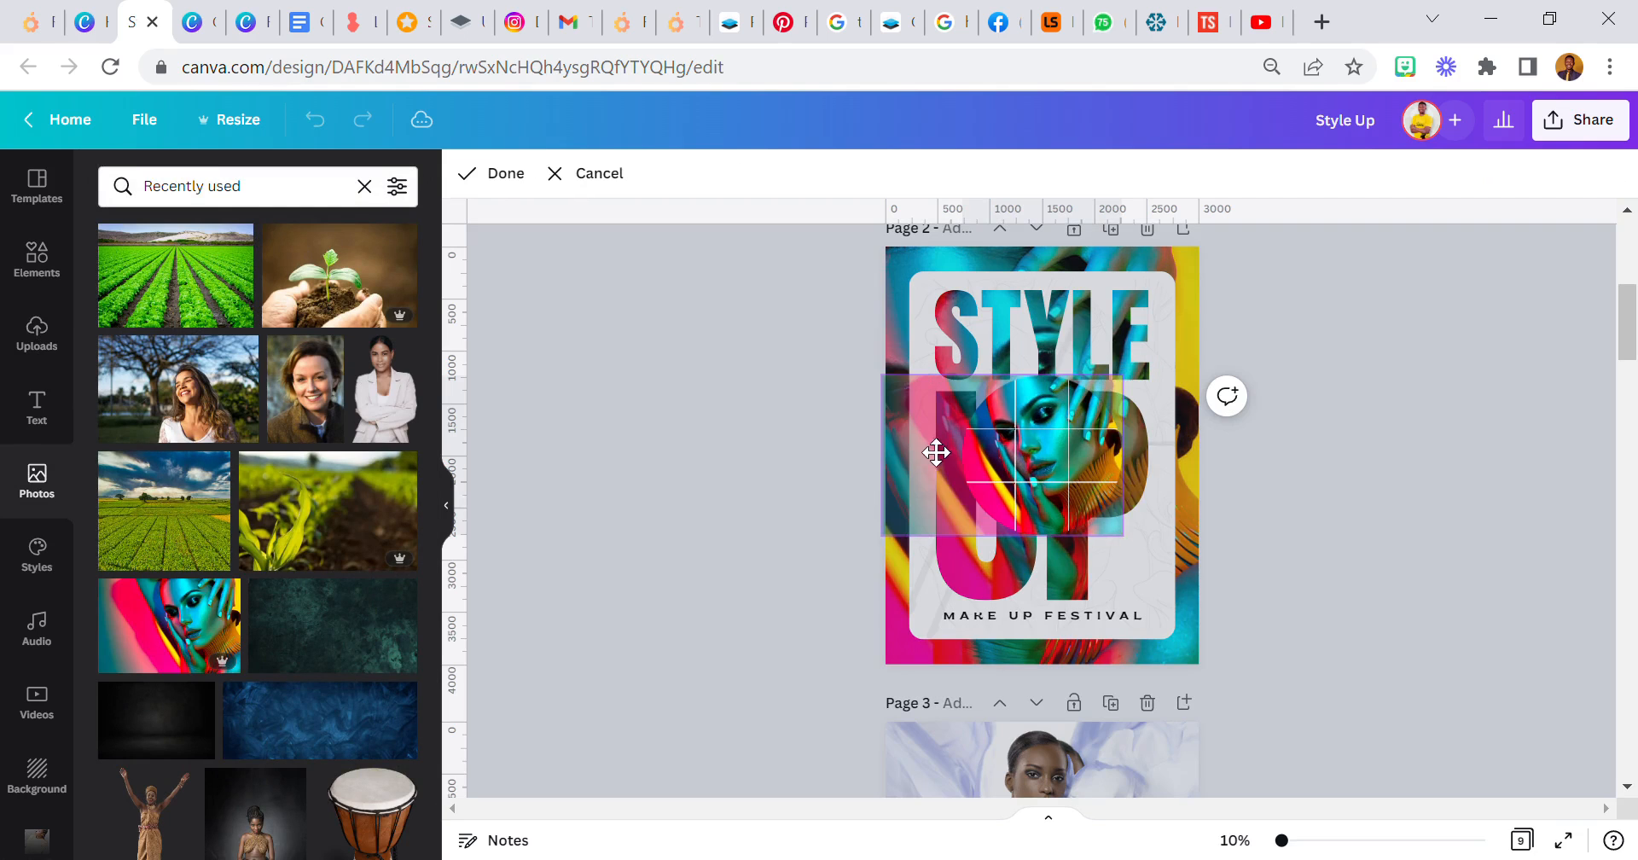
pyautogui.click(782, 433)
pyautogui.click(1028, 489)
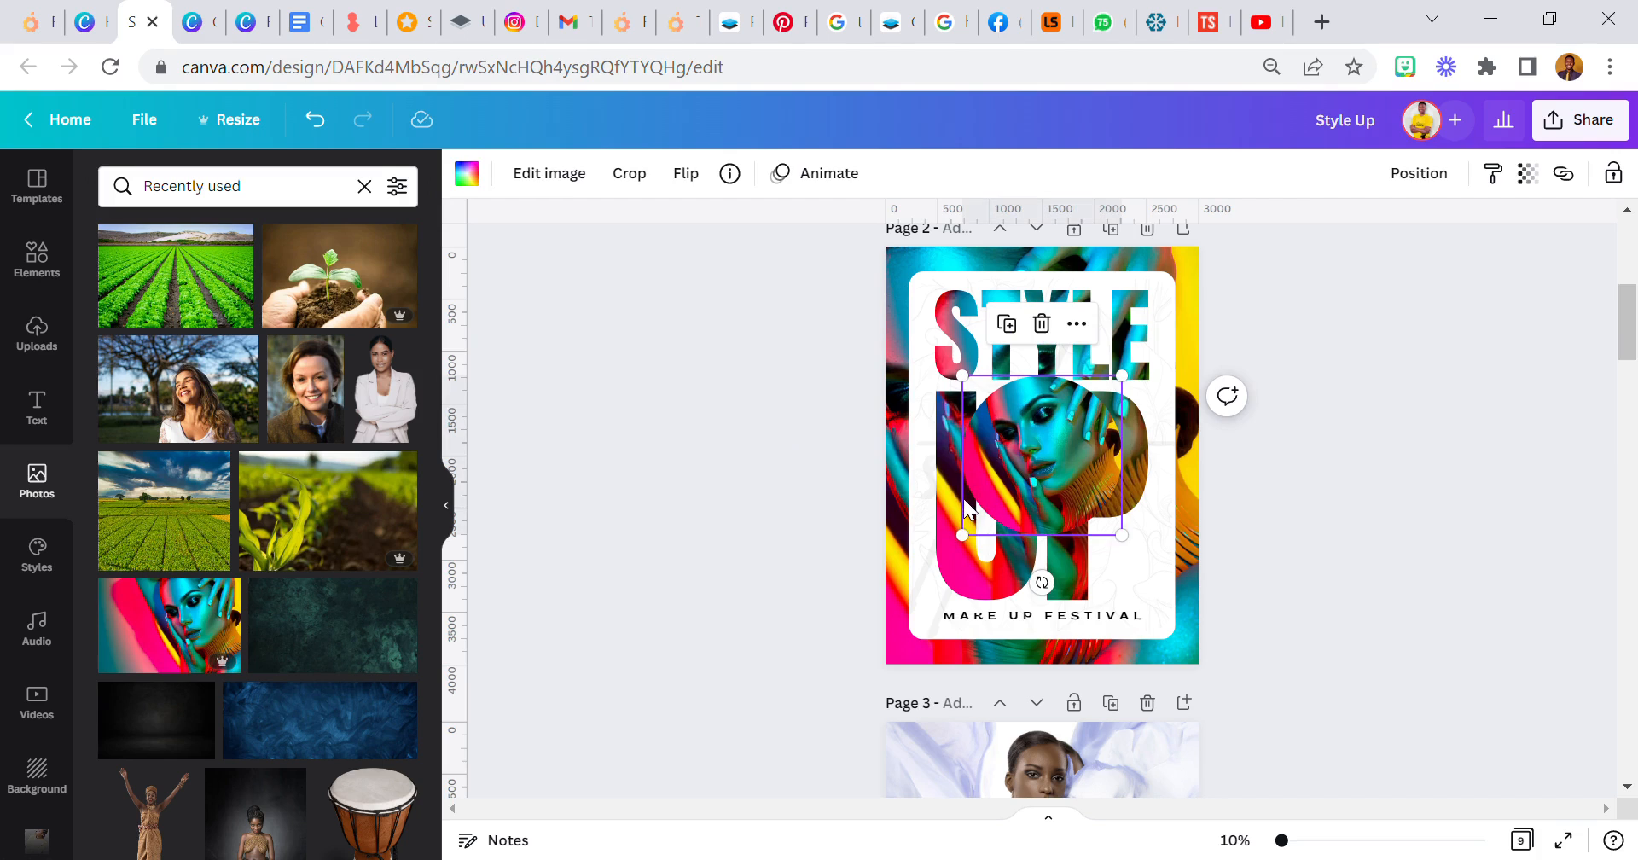
pyautogui.moveTo(965, 536); pyautogui.dragTo(1189, 413)
# - Add a circle shape over the UP letters and fill it with white
pyautogui.click(36, 256)
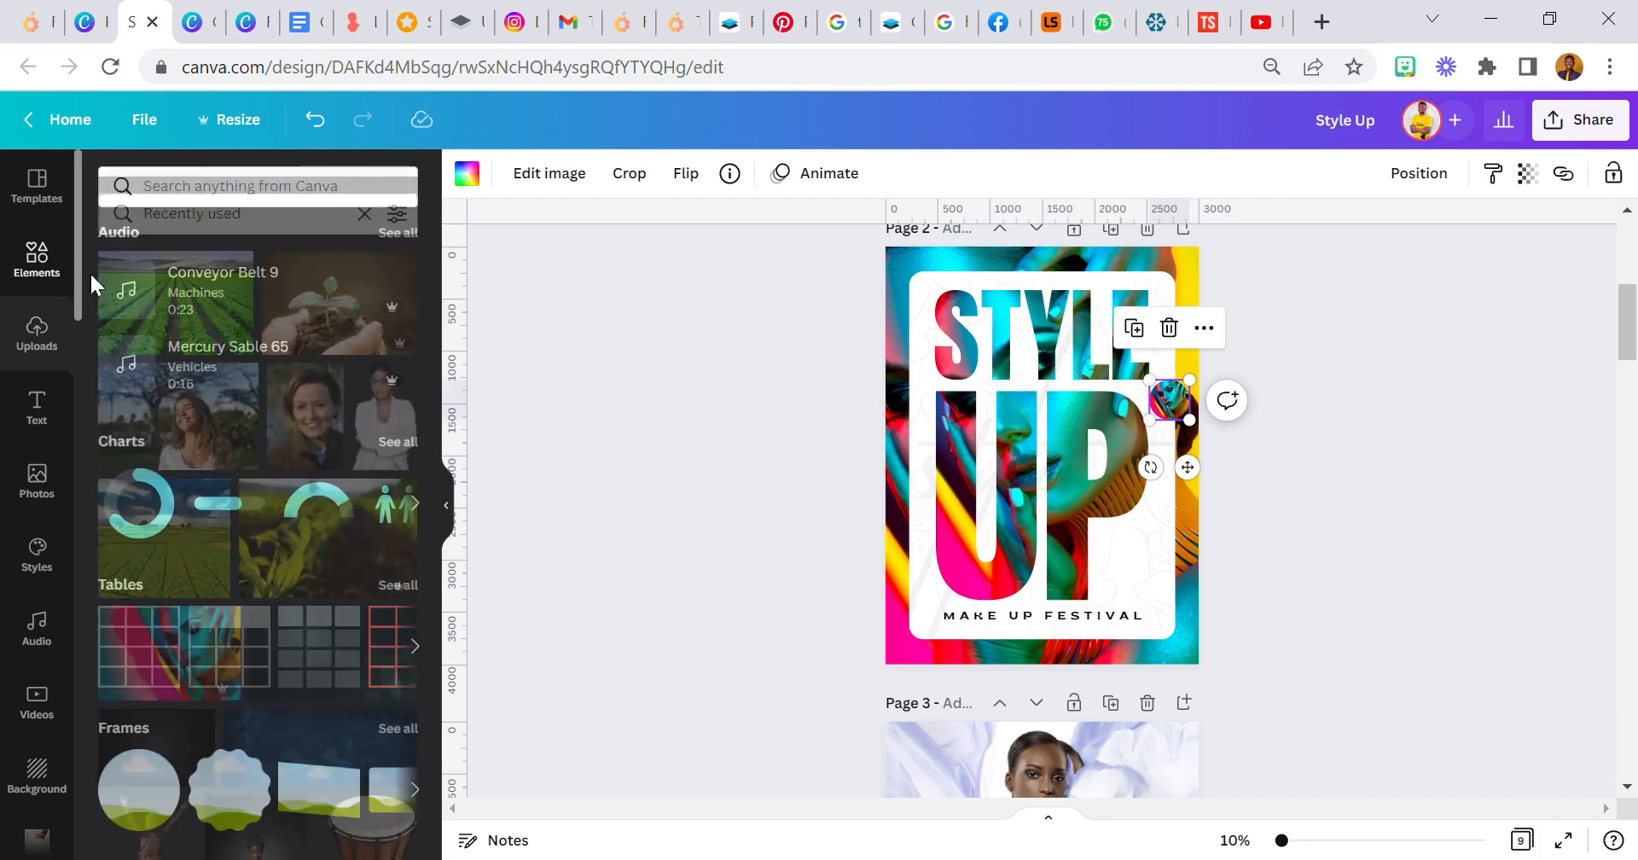
pyautogui.scroll(10, 165, 525)
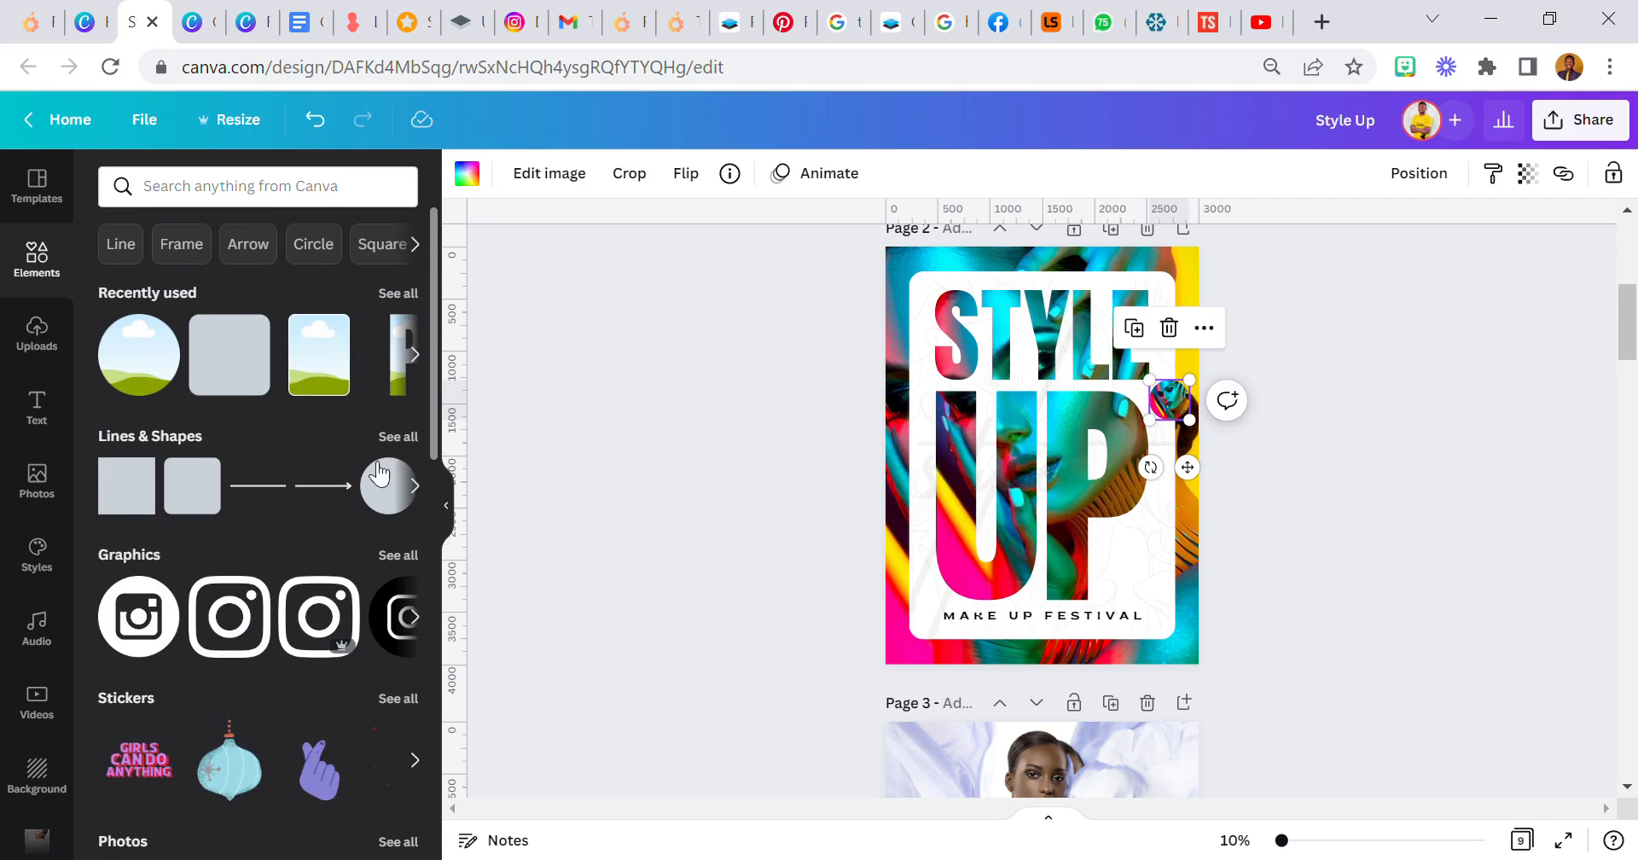
pyautogui.click(391, 494)
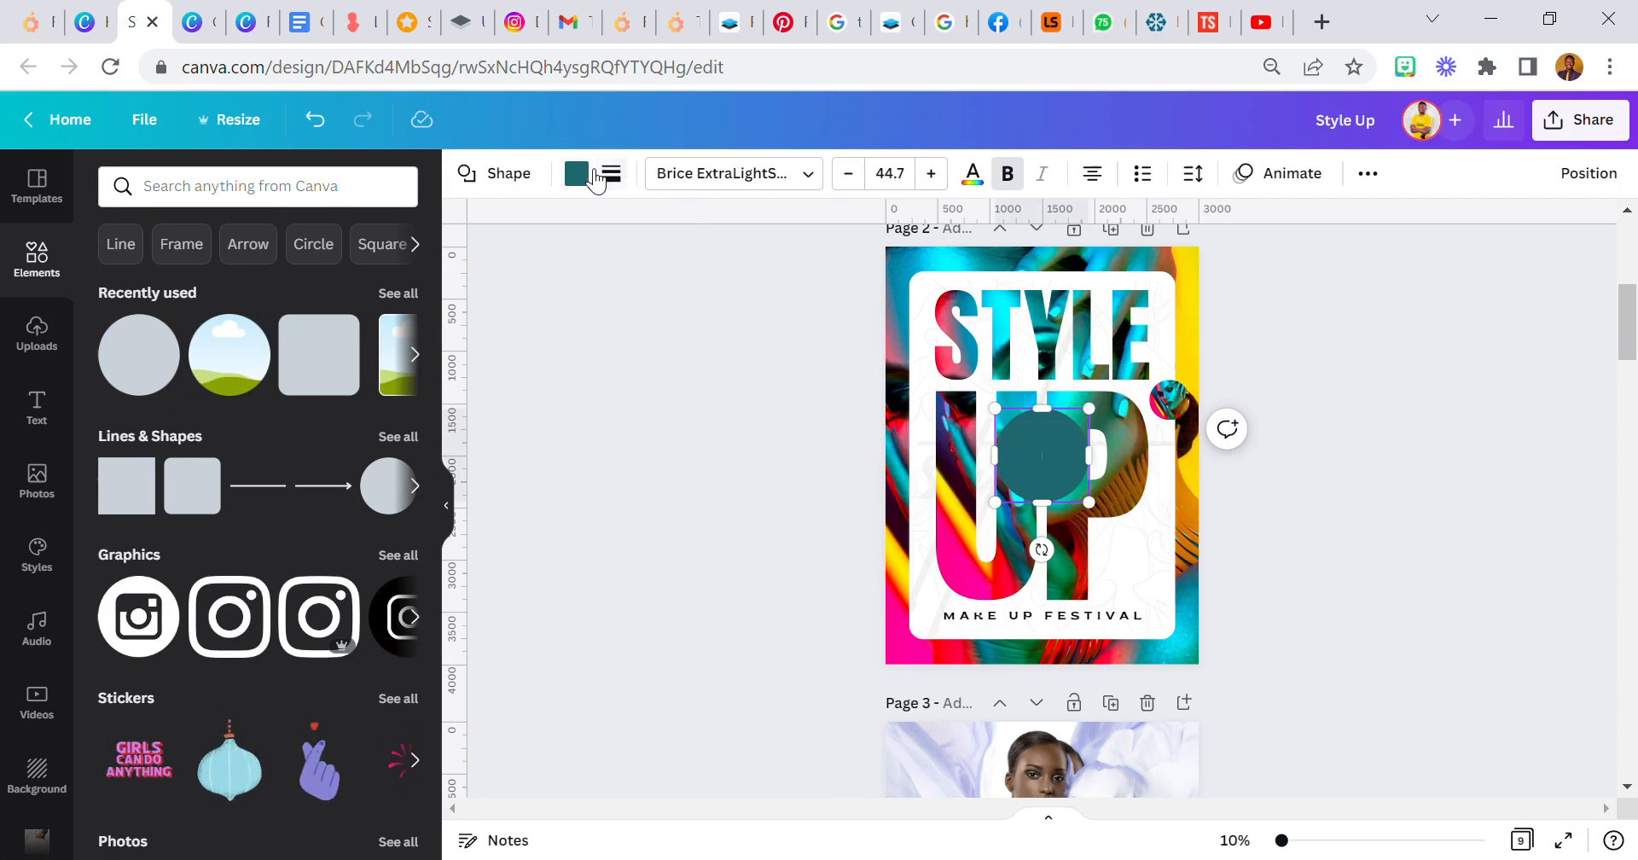
pyautogui.click(577, 174)
pyautogui.click(395, 280)
pyautogui.click(756, 472)
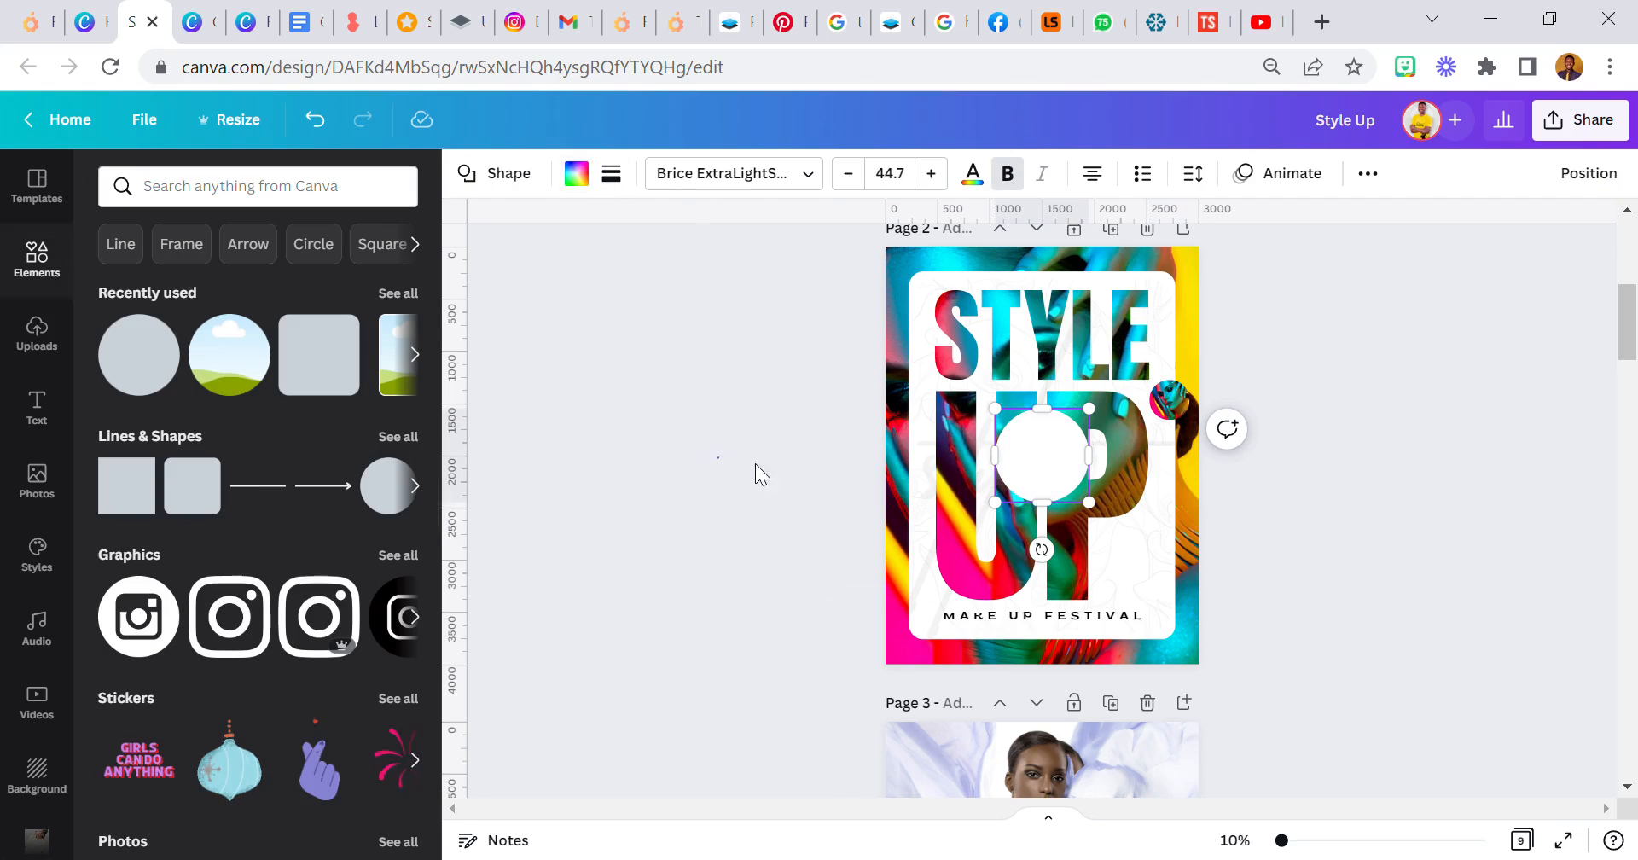
# - Shrink the white circle and centre it over the circular photo, leaving a thin colourful ring around it
pyautogui.click(1011, 497)
pyautogui.moveTo(1011, 516); pyautogui.dragTo(1199, 481)
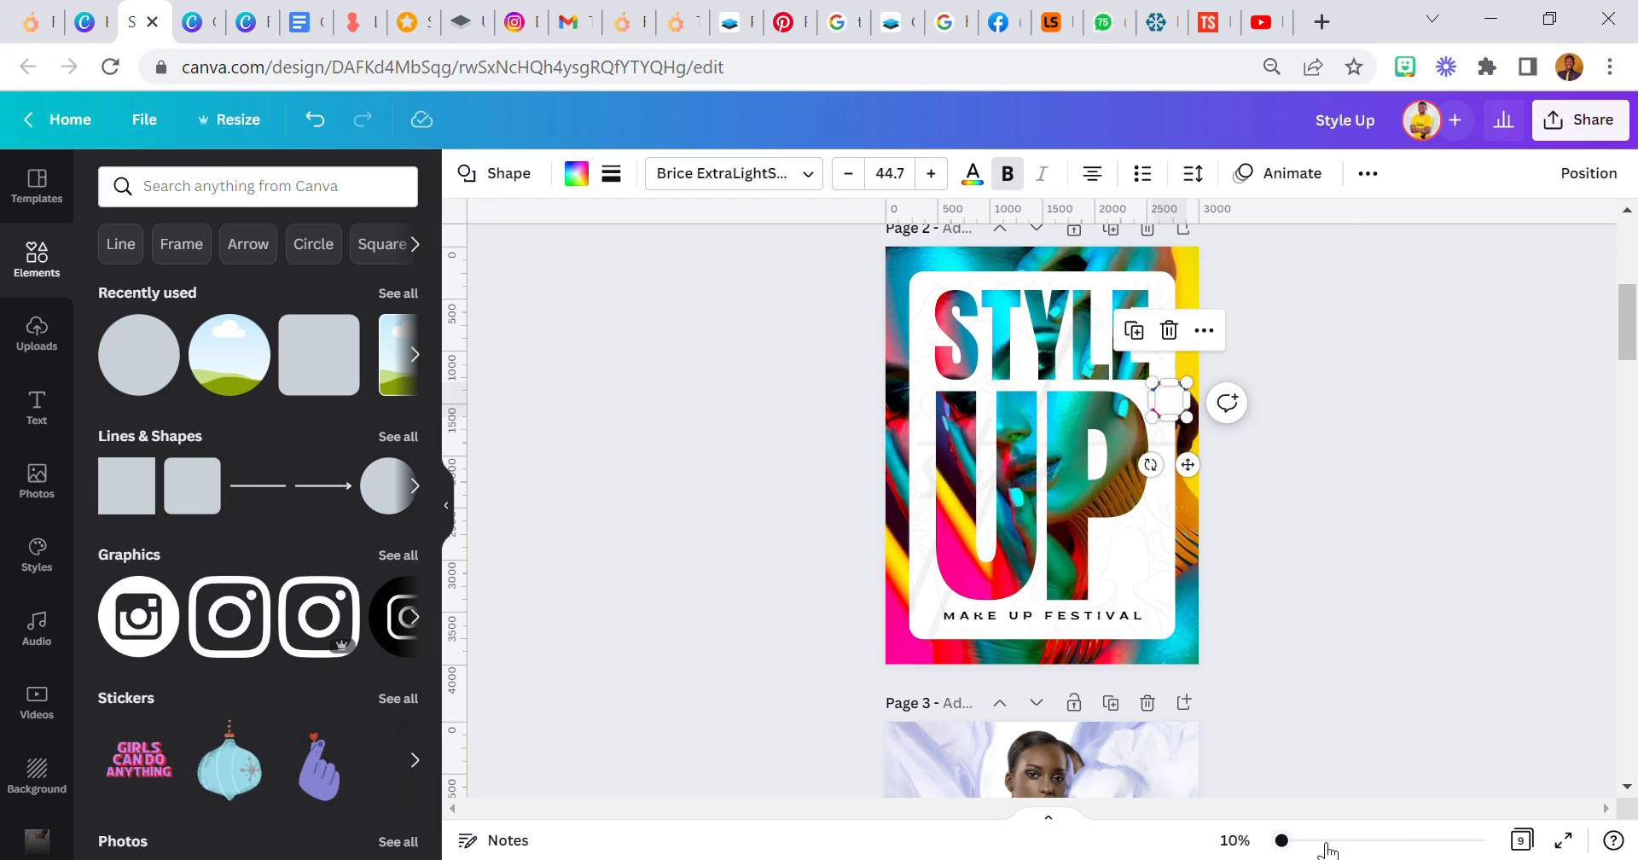
pyautogui.click(1319, 841)
pyautogui.scroll(1, 1306, 572)
pyautogui.click(1371, 507)
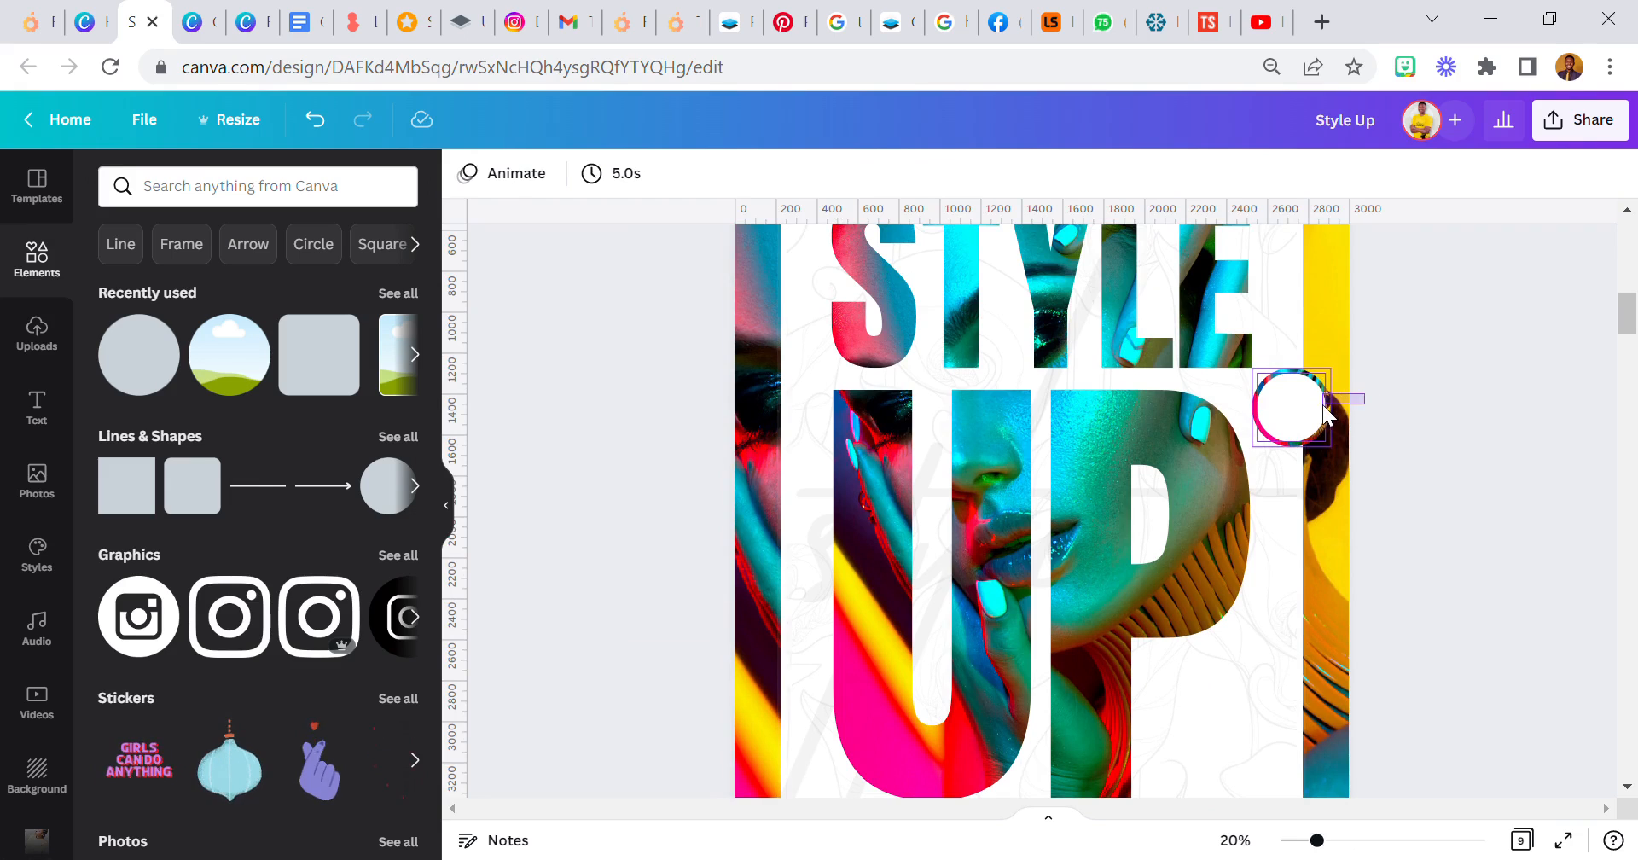
# - Duplicate the white circle together with its photo ring and place the copy directly below, on the panel's edge
pyautogui.click(1322, 413)
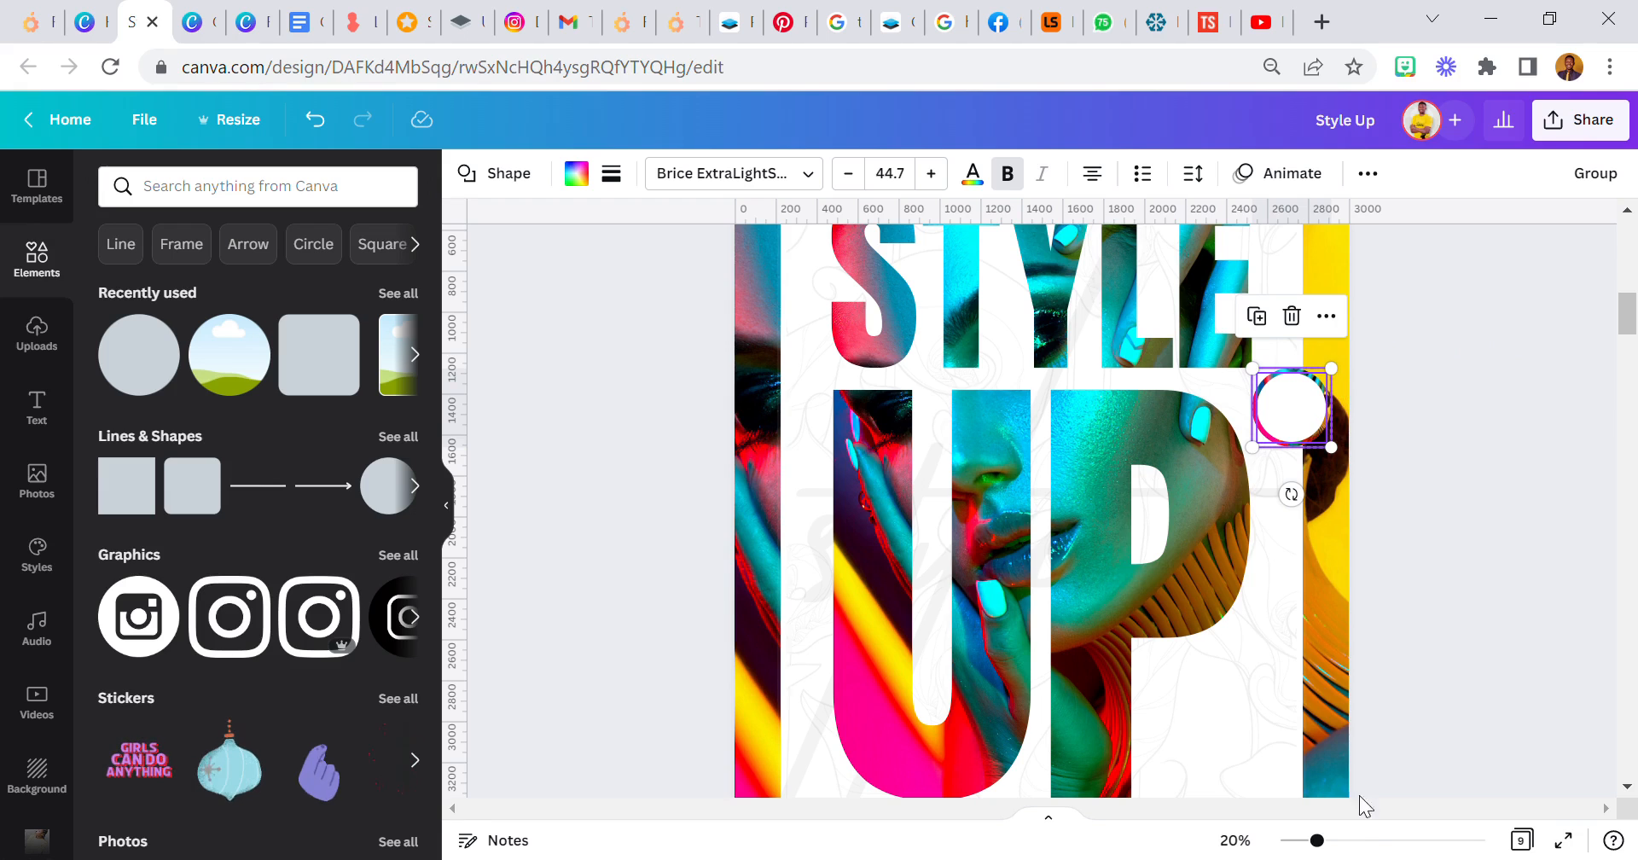
pyautogui.moveTo(1315, 417); pyautogui.dragTo(1327, 661)
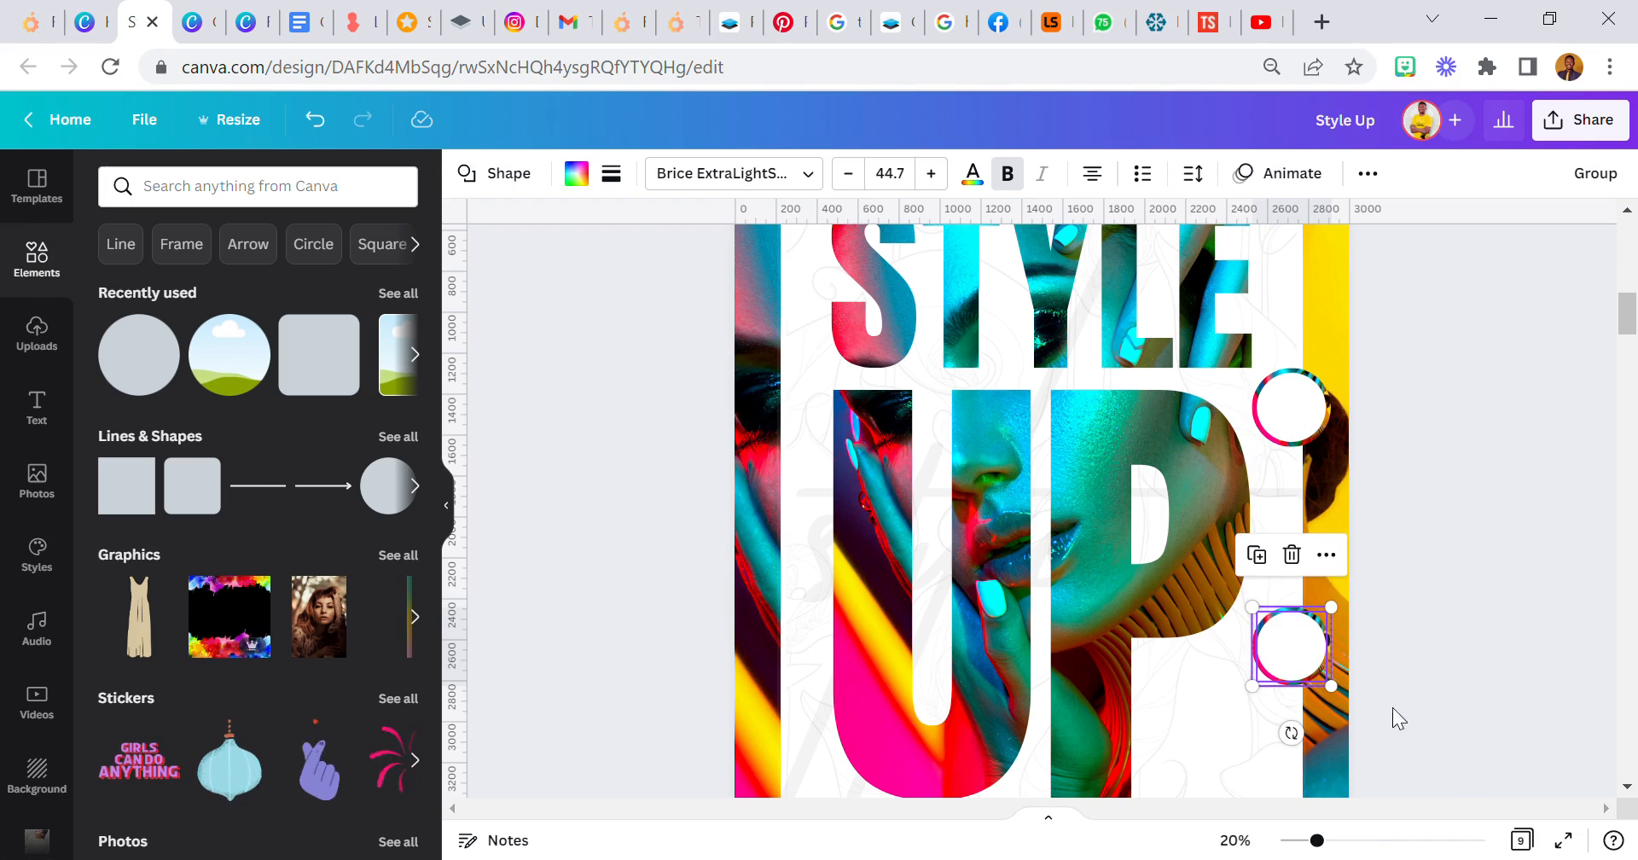
pyautogui.click(1269, 841)
pyautogui.click(1244, 756)
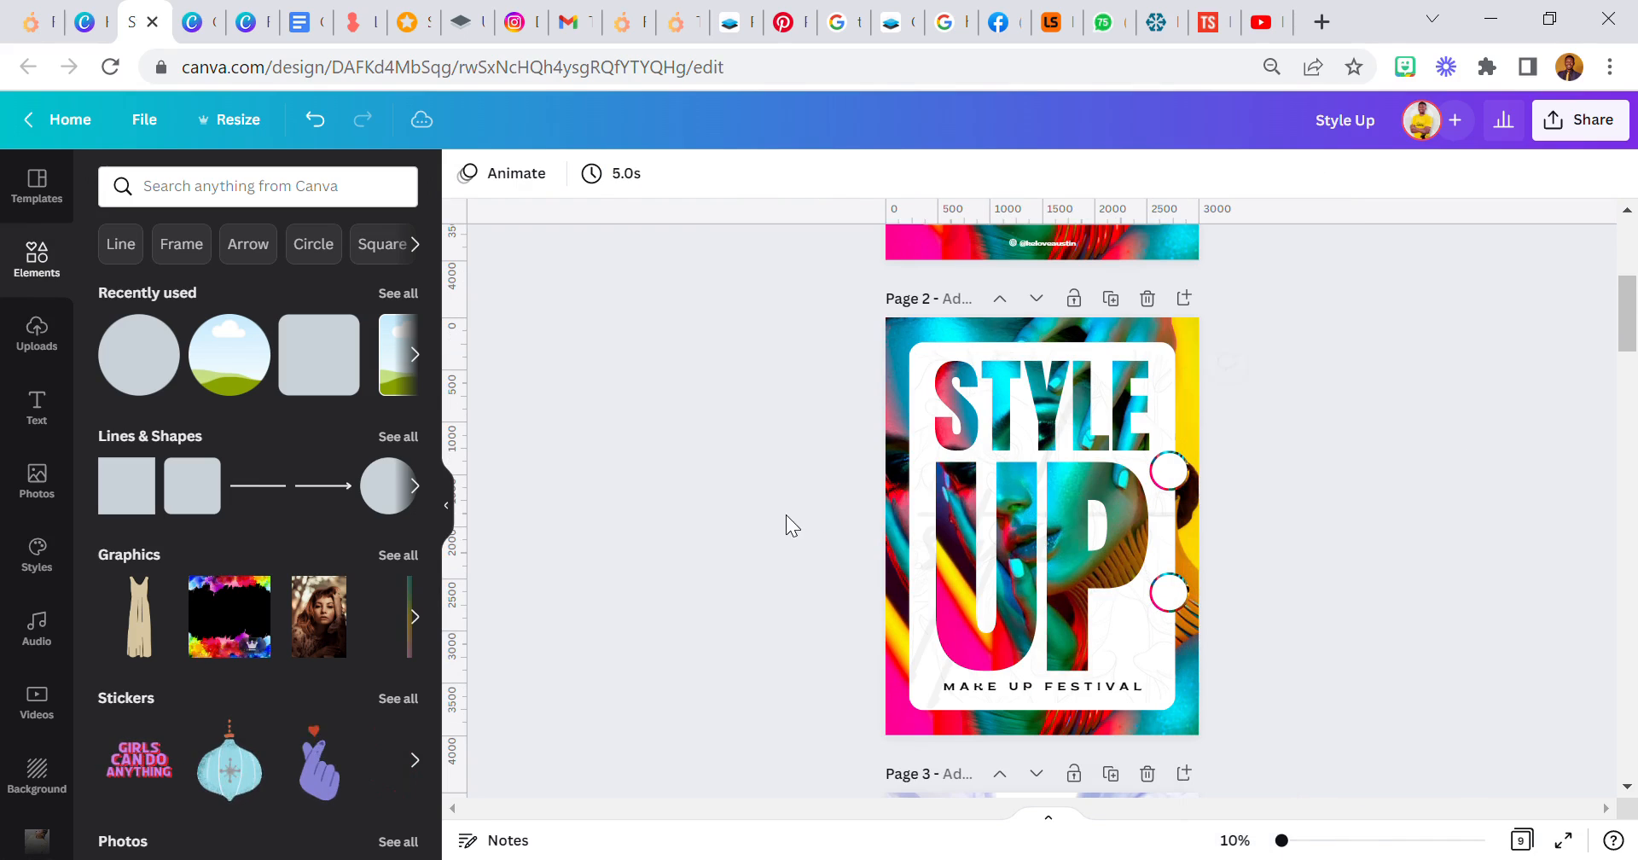
# - Bring the lower ringed circle closer to the upper one and shift both slightly outward over the panel's edge
pyautogui.click(1169, 592)
pyautogui.moveTo(1211, 667); pyautogui.dragTo(1211, 650)
pyautogui.click(1251, 454)
pyautogui.moveTo(1217, 502); pyautogui.dragTo(1186, 582)
pyautogui.moveTo(1182, 478); pyautogui.dragTo(1199, 487)
pyautogui.click(1332, 841)
pyautogui.moveTo(1354, 425); pyautogui.dragTo(1366, 425)
pyautogui.click(1251, 840)
pyautogui.click(1261, 669)
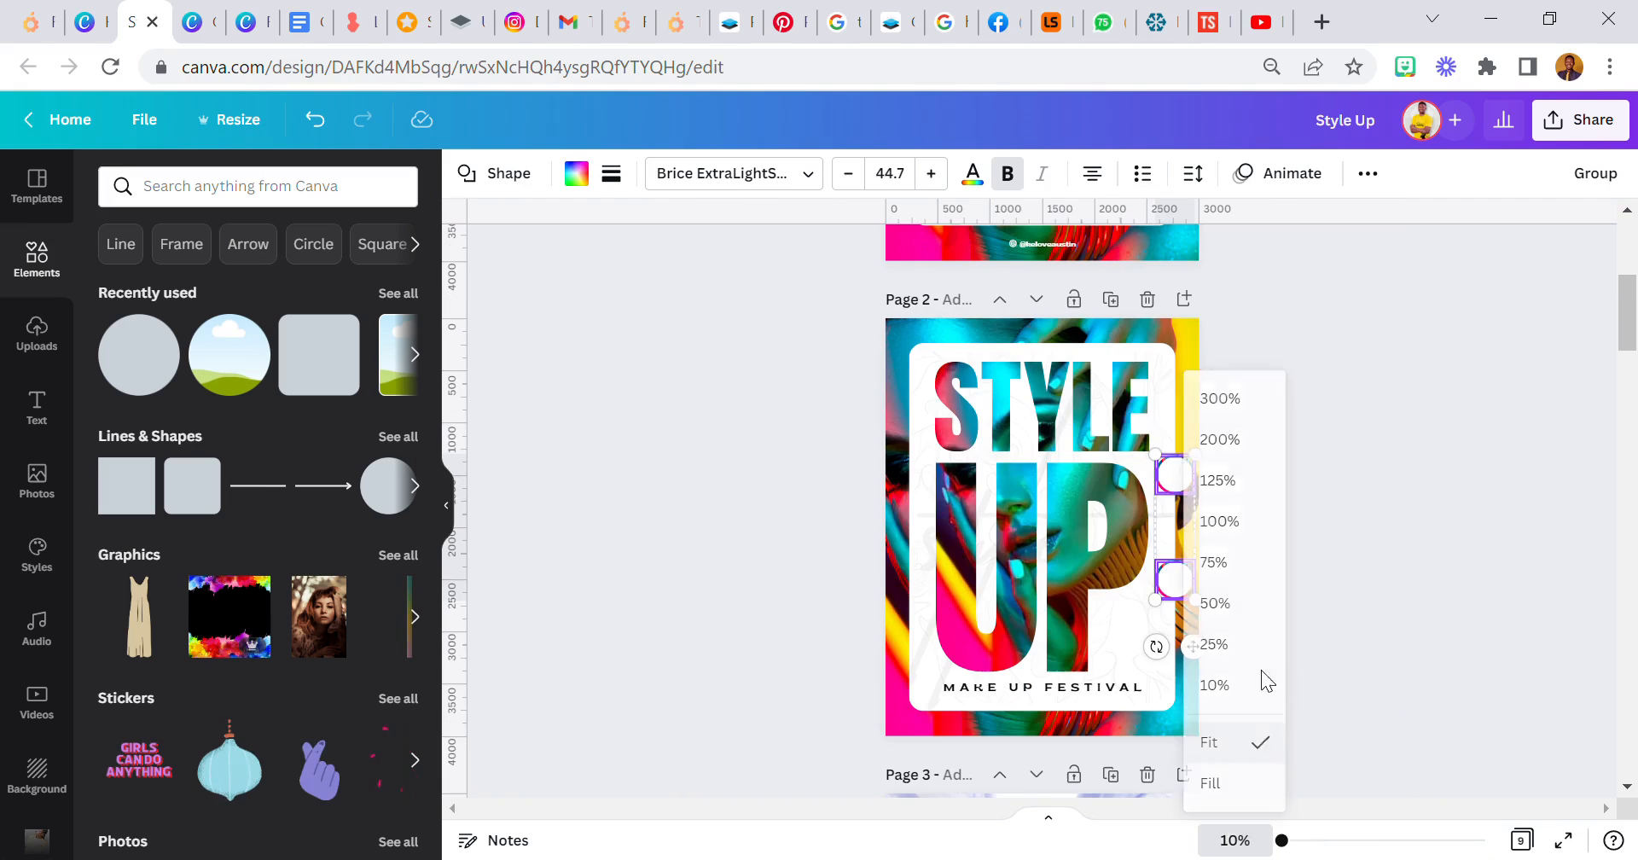
pyautogui.click(1308, 558)
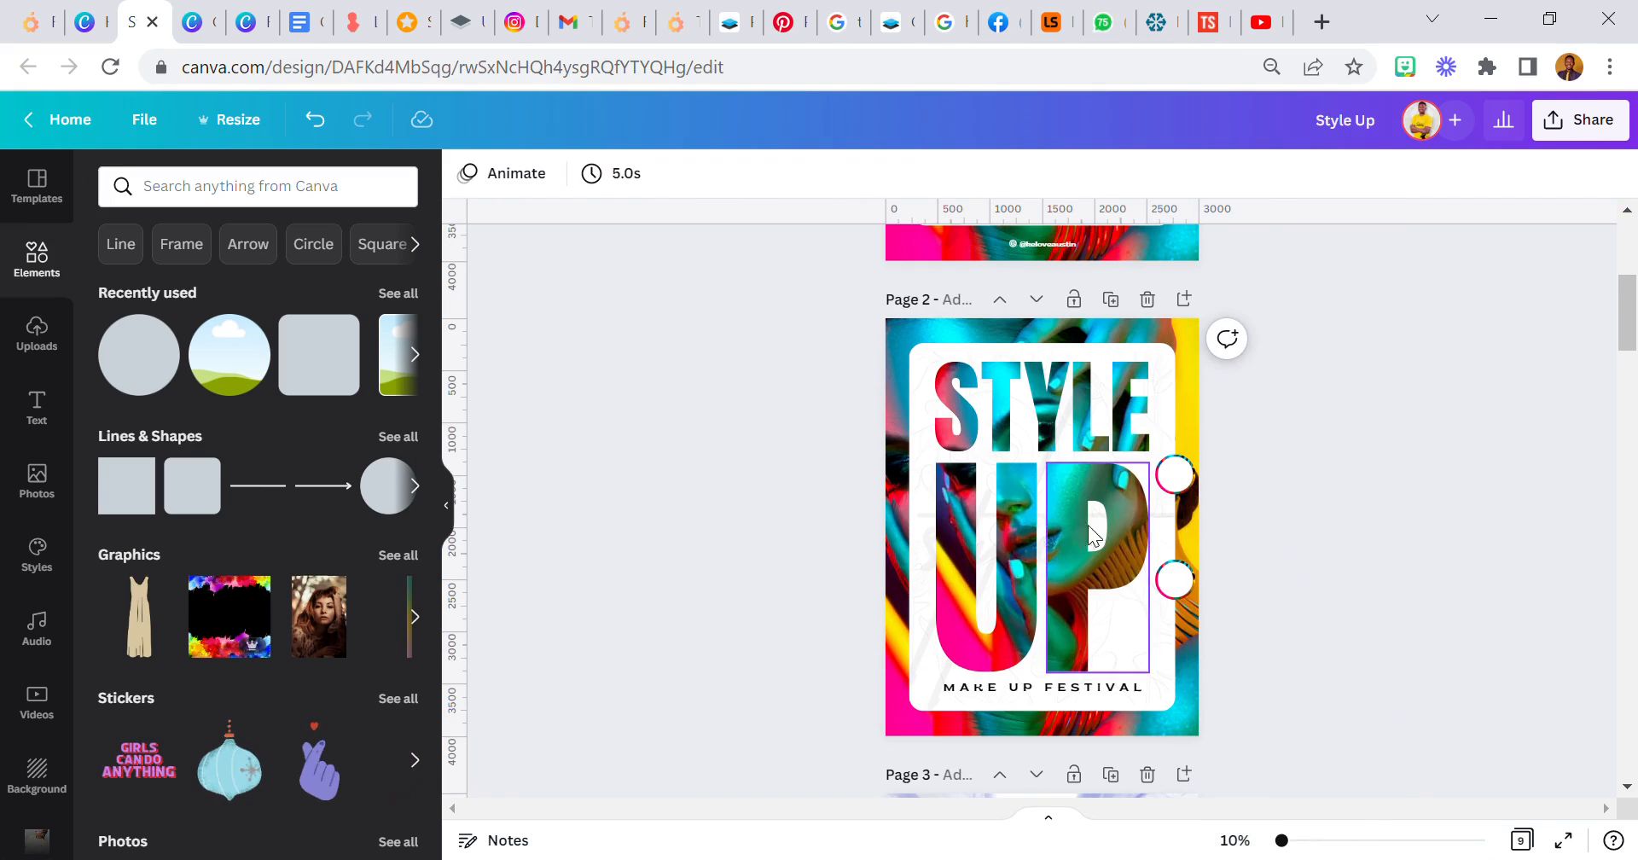
# - Add the soft round shadow image from the Kelove folder, shrink it slightly and place it around the ringed circles
pyautogui.scroll(-15, 35, 443)
pyautogui.scroll(-3, 47, 547)
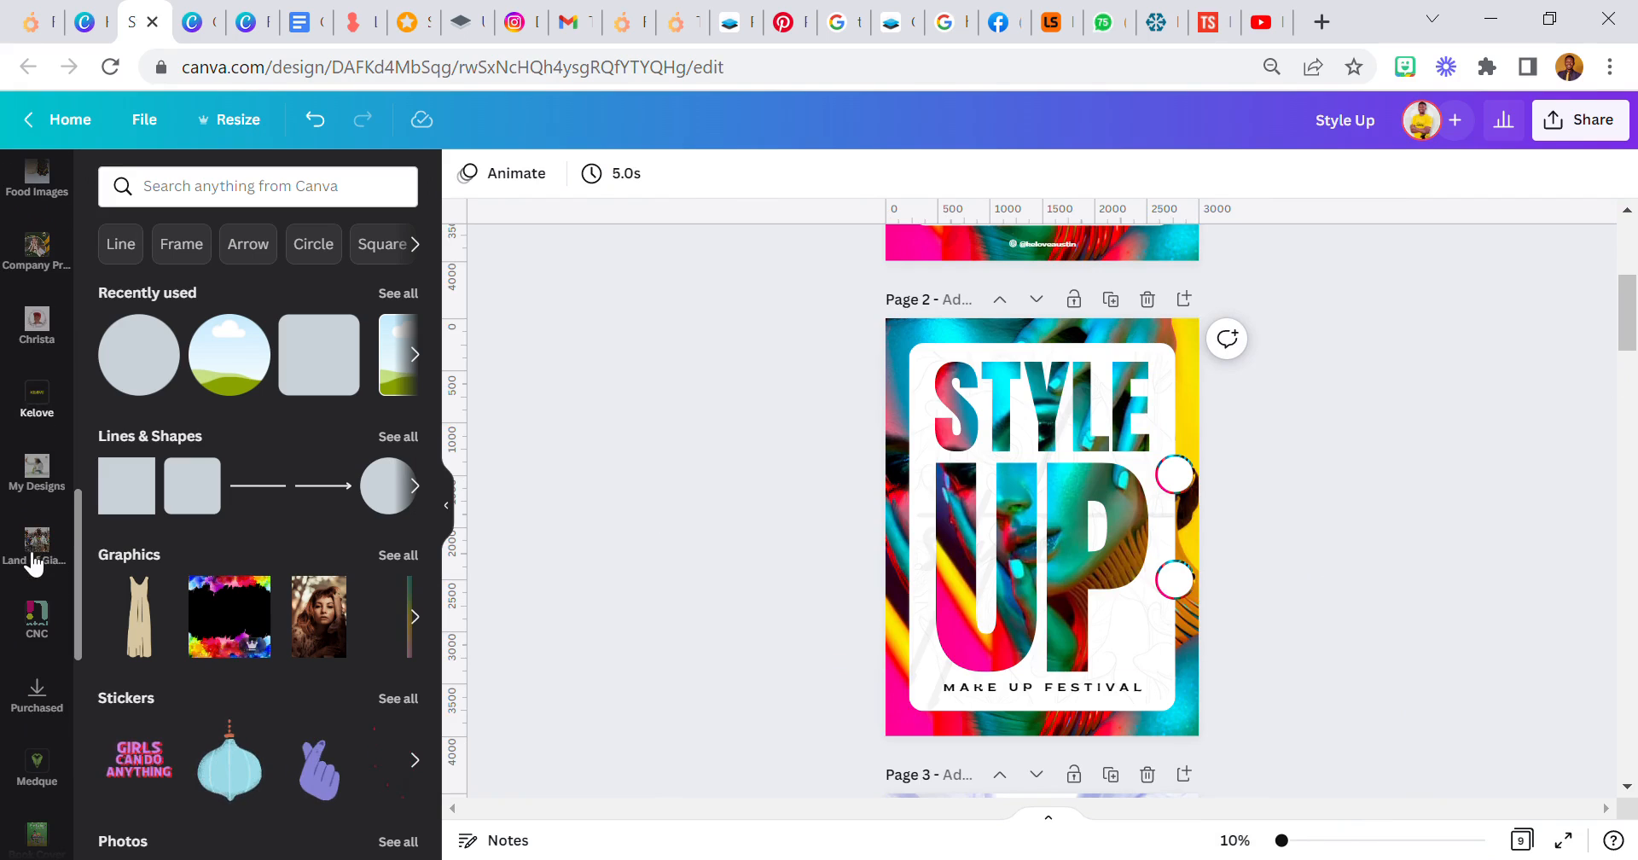
pyautogui.click(35, 410)
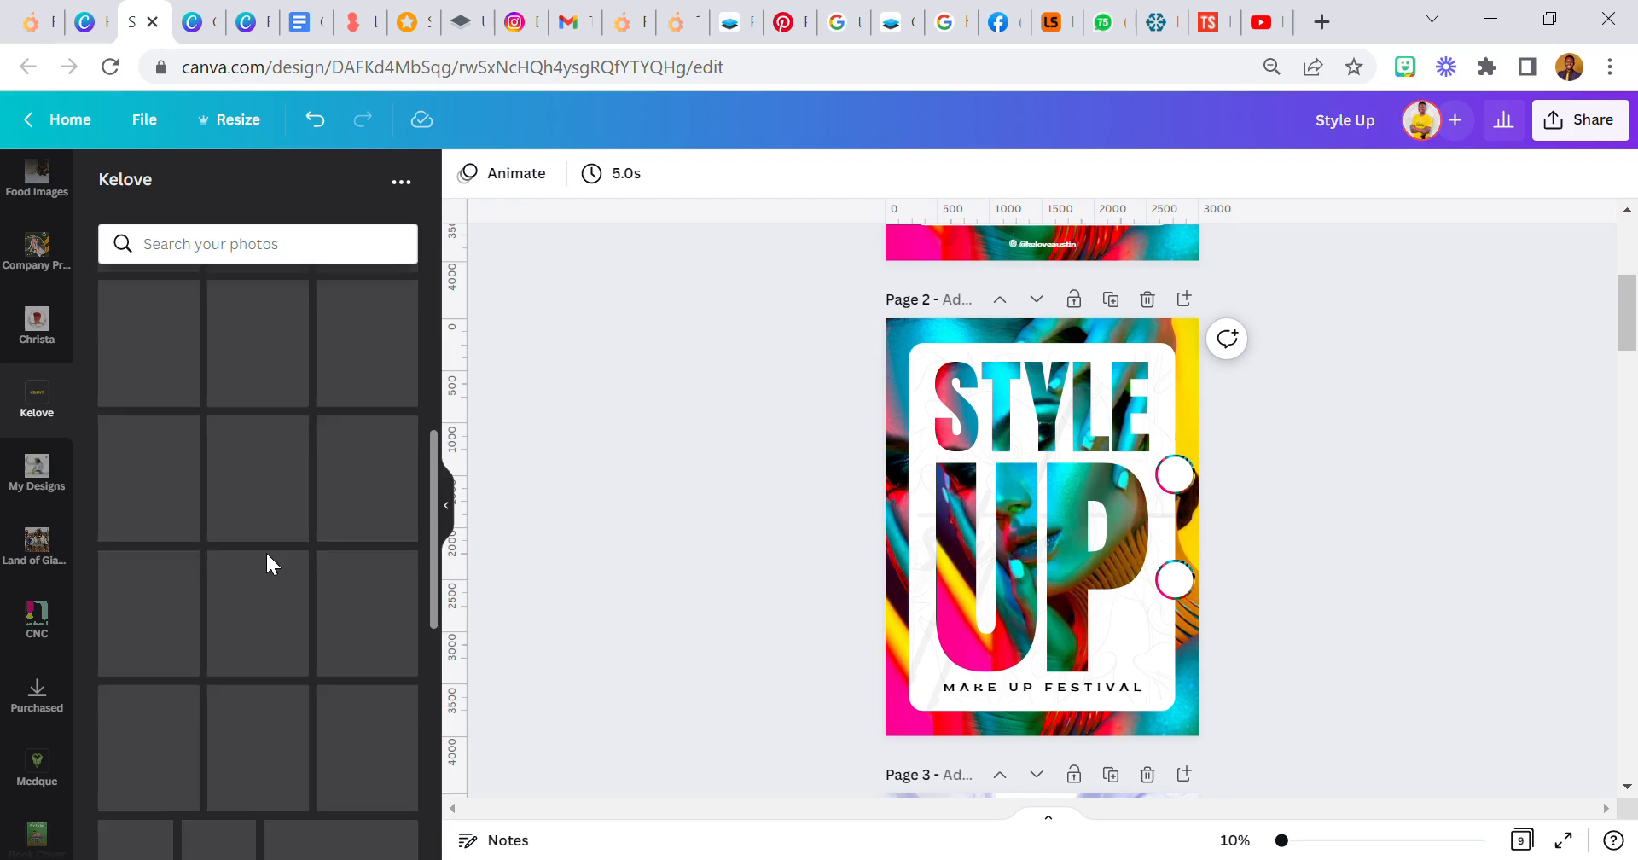
pyautogui.scroll(-8, 281, 547)
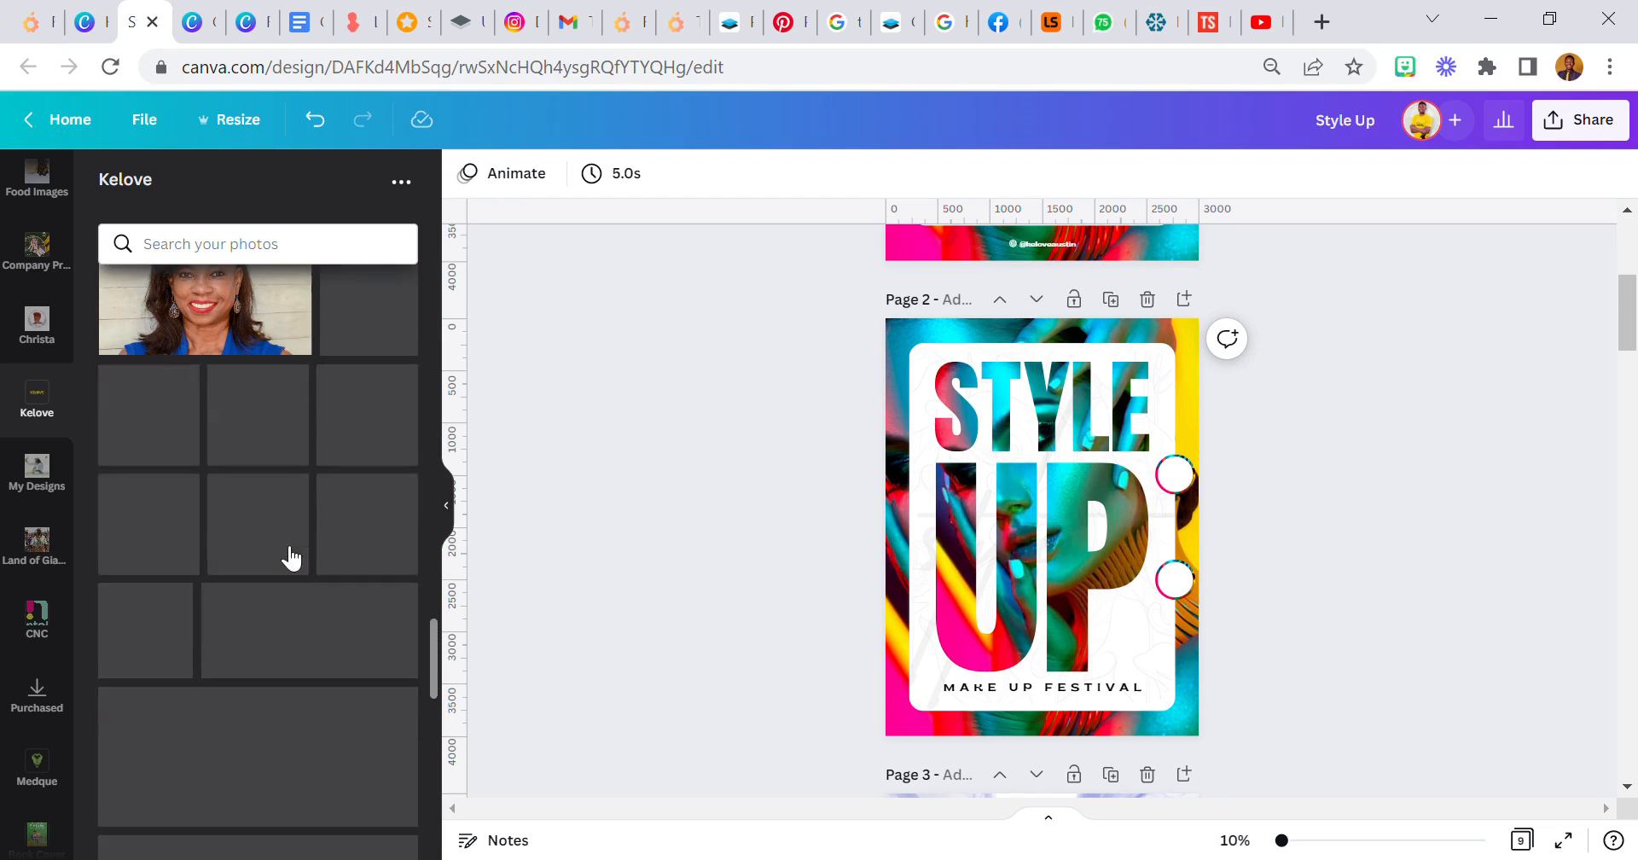
pyautogui.scroll(-5, 284, 523)
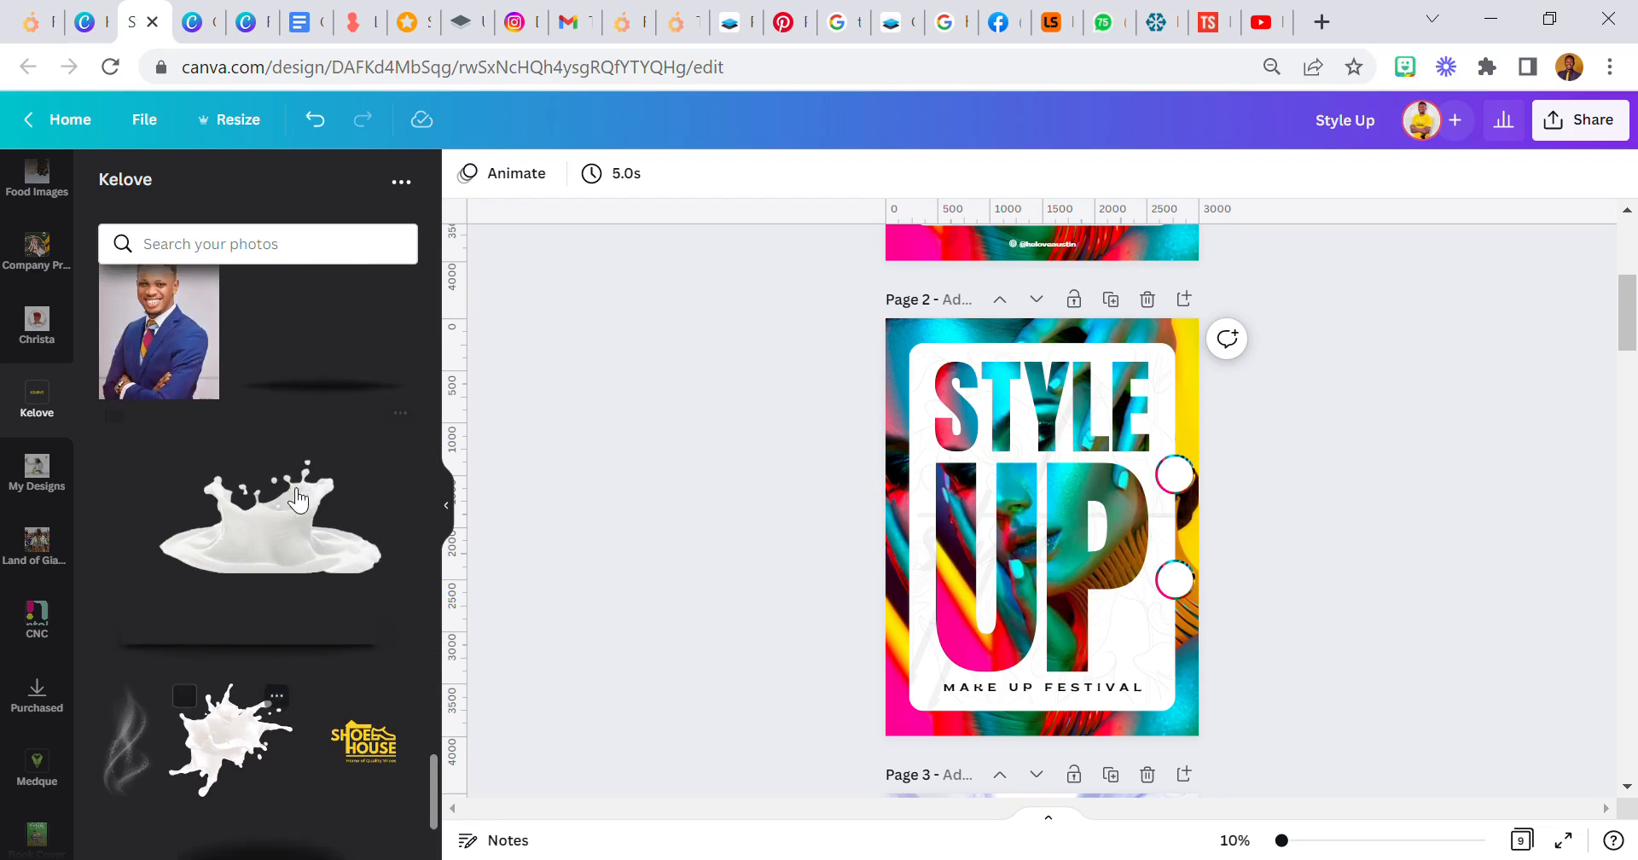
pyautogui.scroll(-3, 297, 499)
pyautogui.click(173, 782)
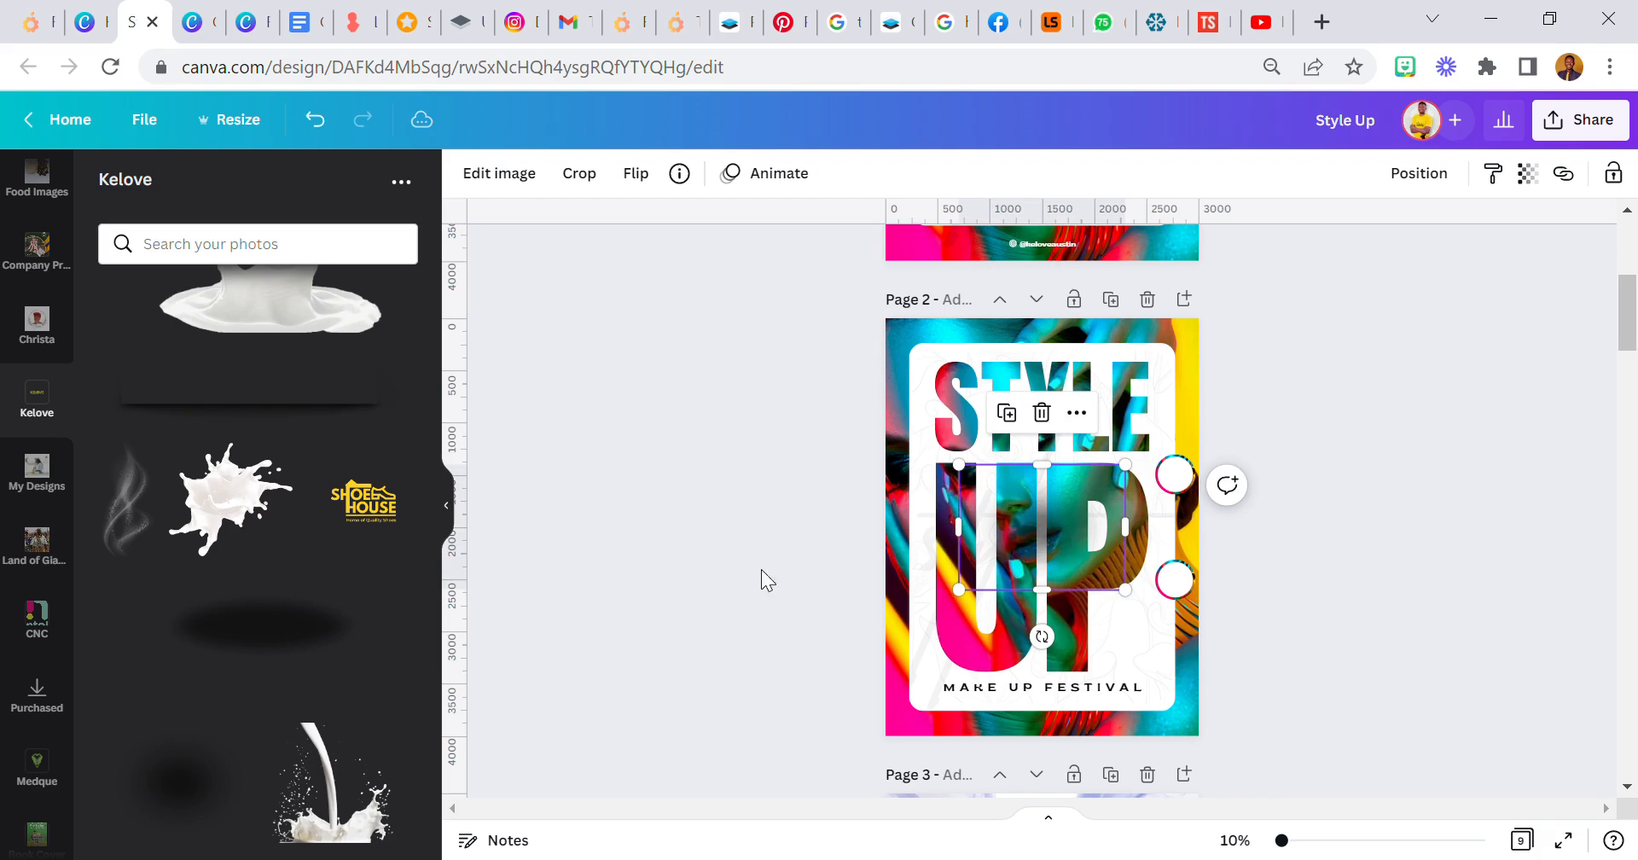
pyautogui.moveTo(1062, 519); pyautogui.dragTo(1195, 528)
pyautogui.moveTo(1091, 598); pyautogui.dragTo(1116, 580)
# - Set the shadow's transparency to 50, move it onto the upper ringed circle and send it backward behind the circle
pyautogui.click(1528, 174)
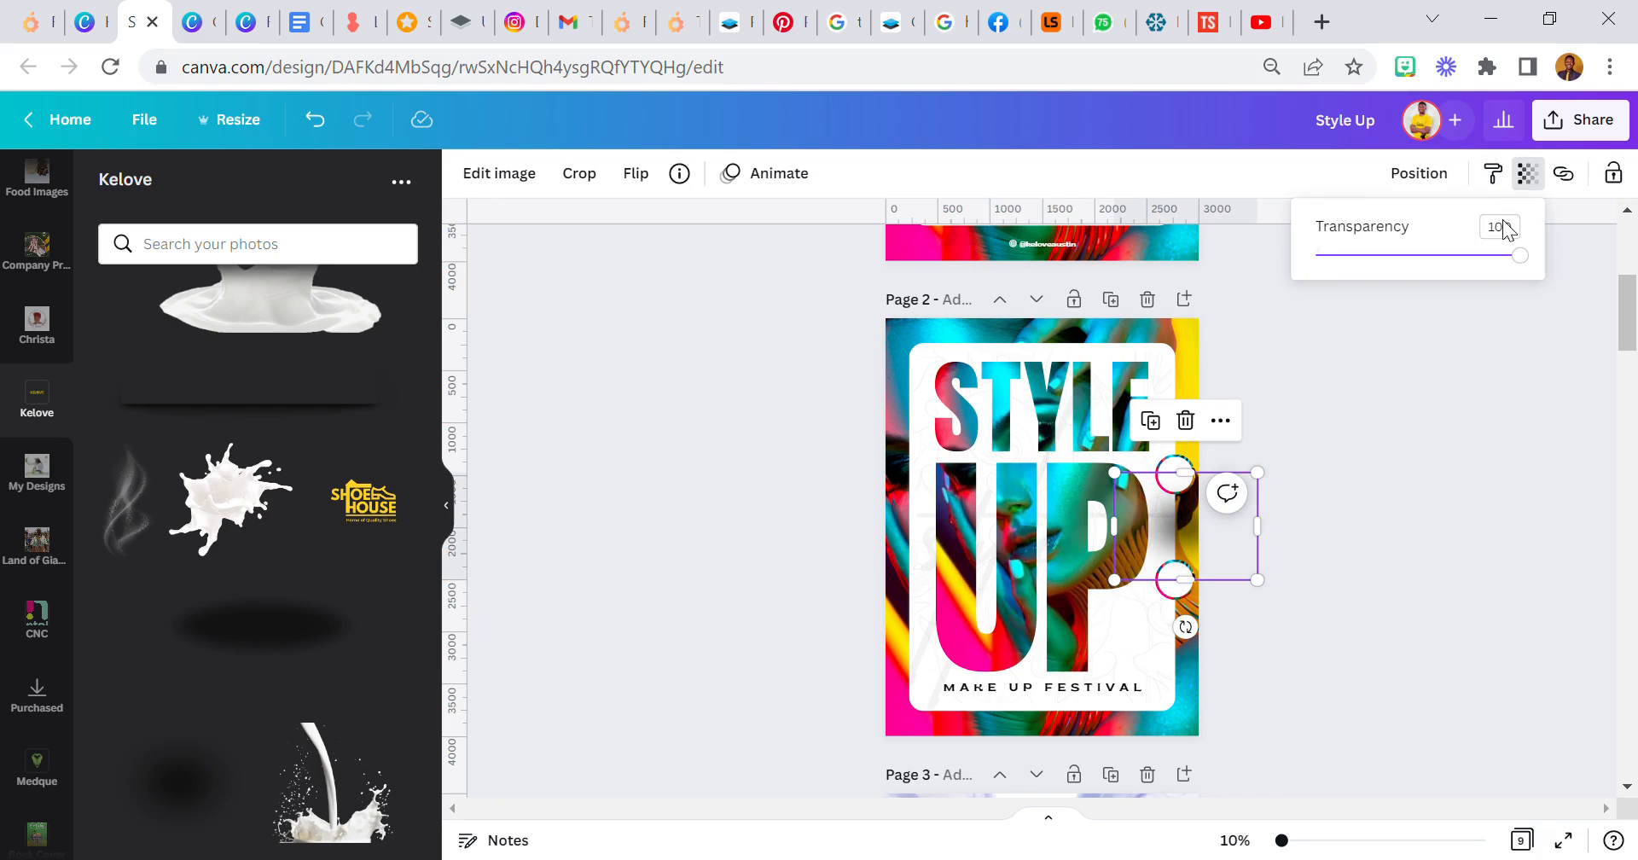
pyautogui.write('50')
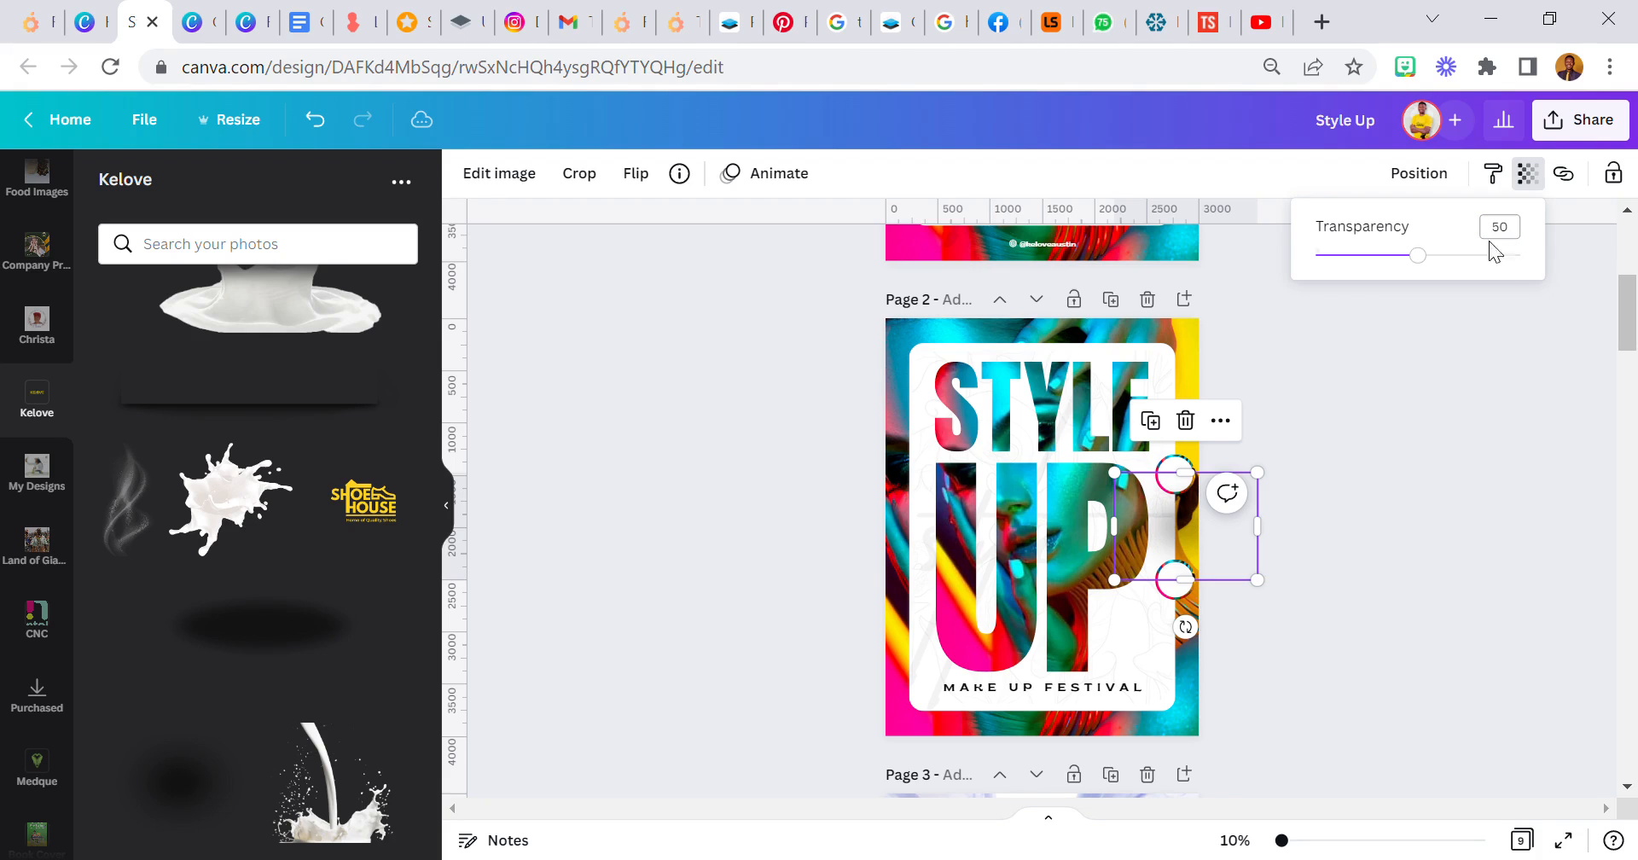
pyautogui.moveTo(1229, 552); pyautogui.dragTo(1218, 520)
pyautogui.click(1412, 179)
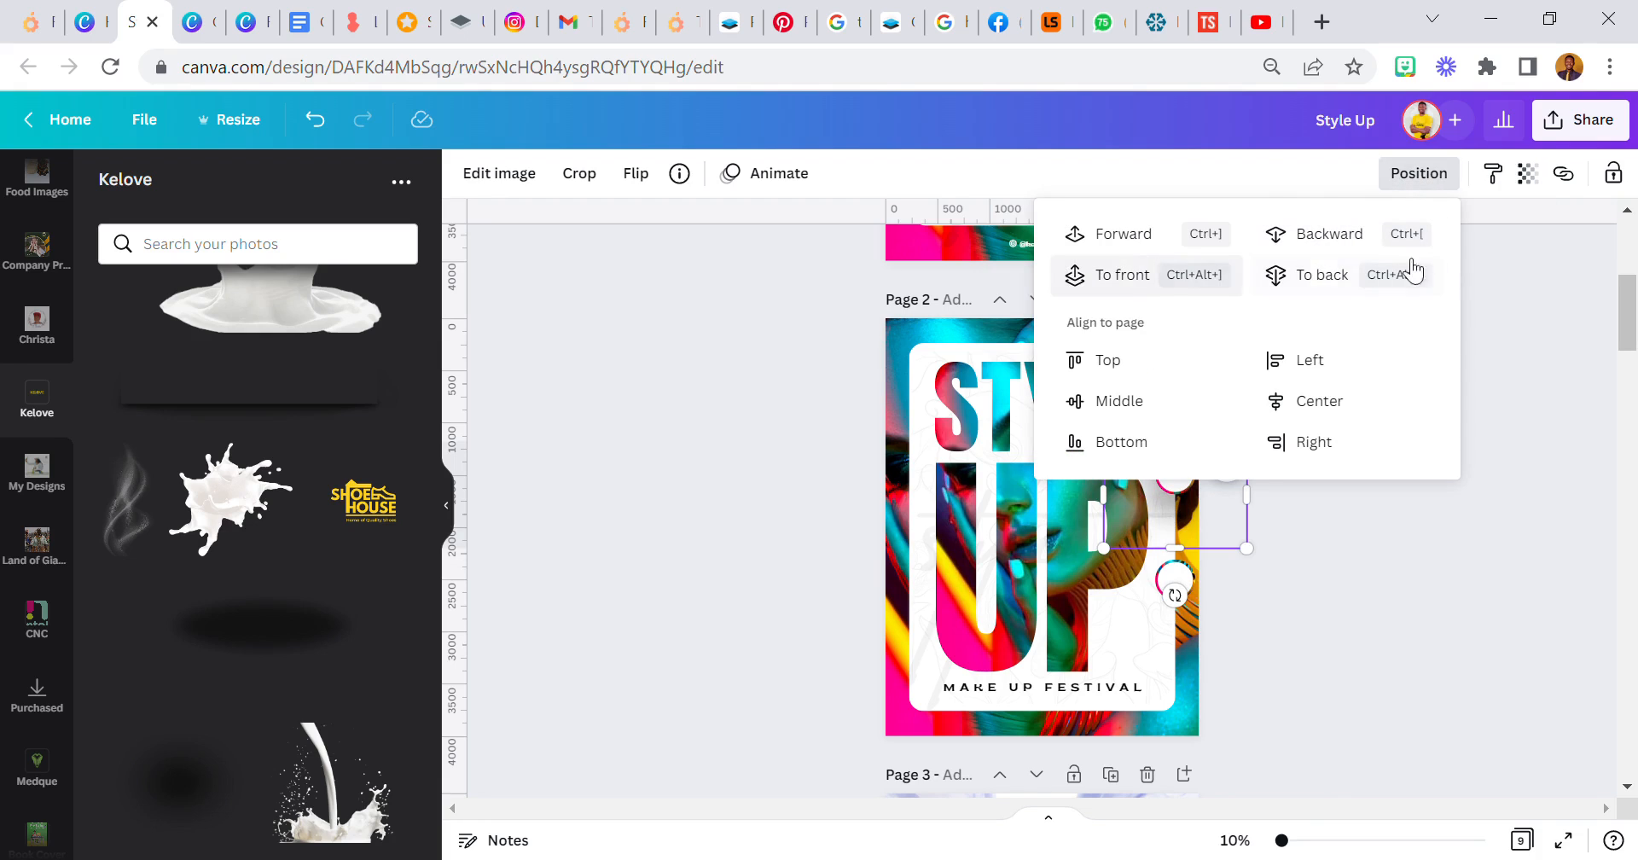
pyautogui.press('Escape')
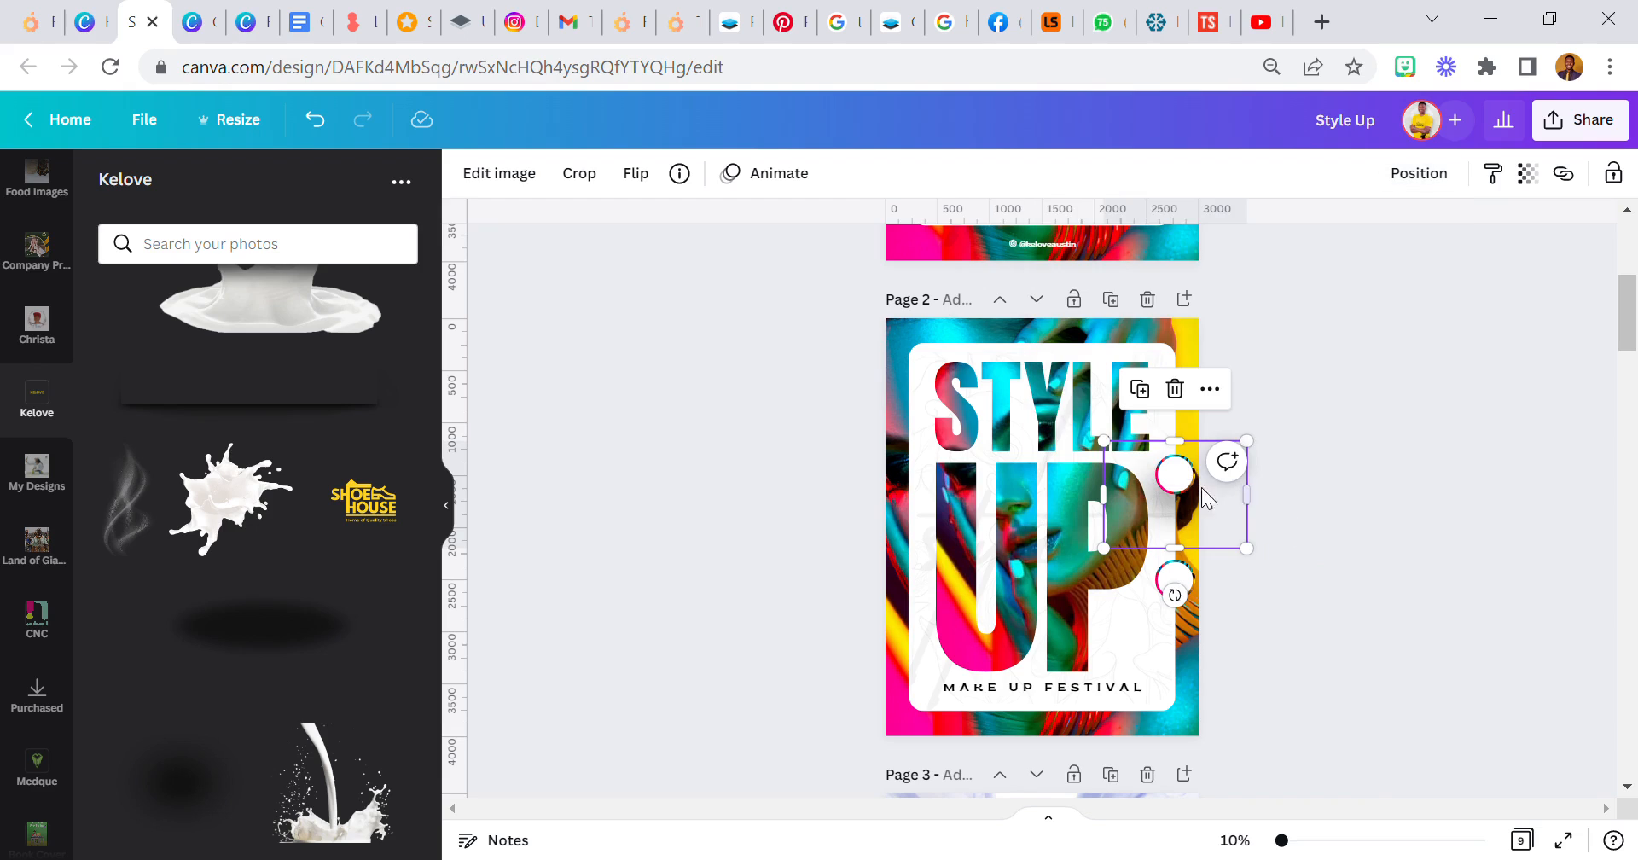
# - Duplicate the shadow, move the copy onto the lower ringed circle and send it backward behind that circle
pyautogui.click(1146, 397)
pyautogui.moveTo(1225, 516); pyautogui.dragTo(1232, 616)
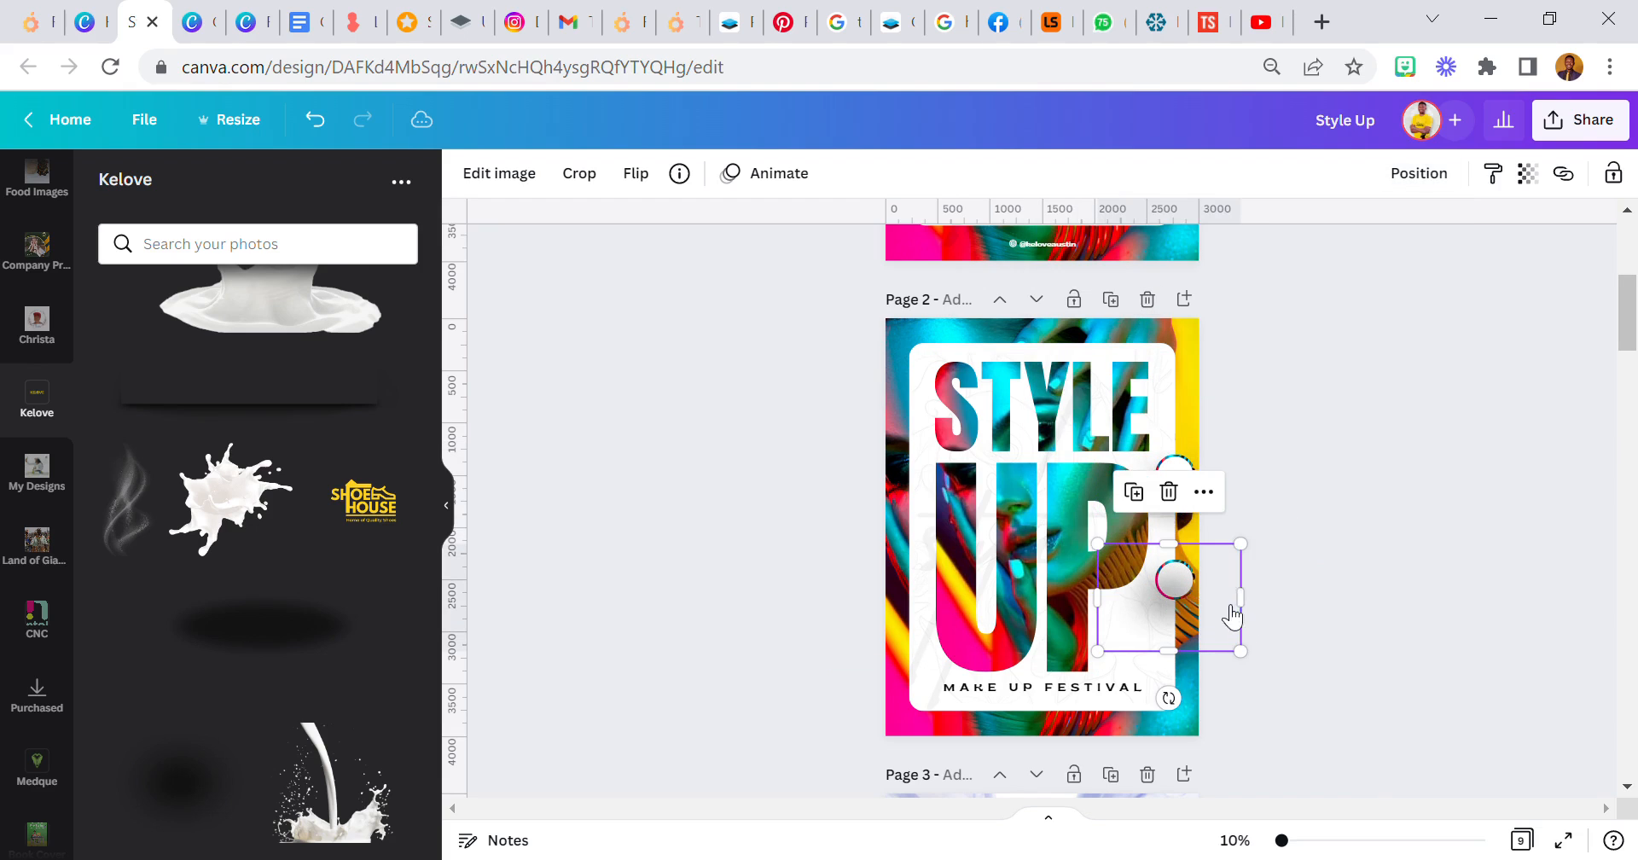
pyautogui.click(1383, 186)
pyautogui.click(1367, 243)
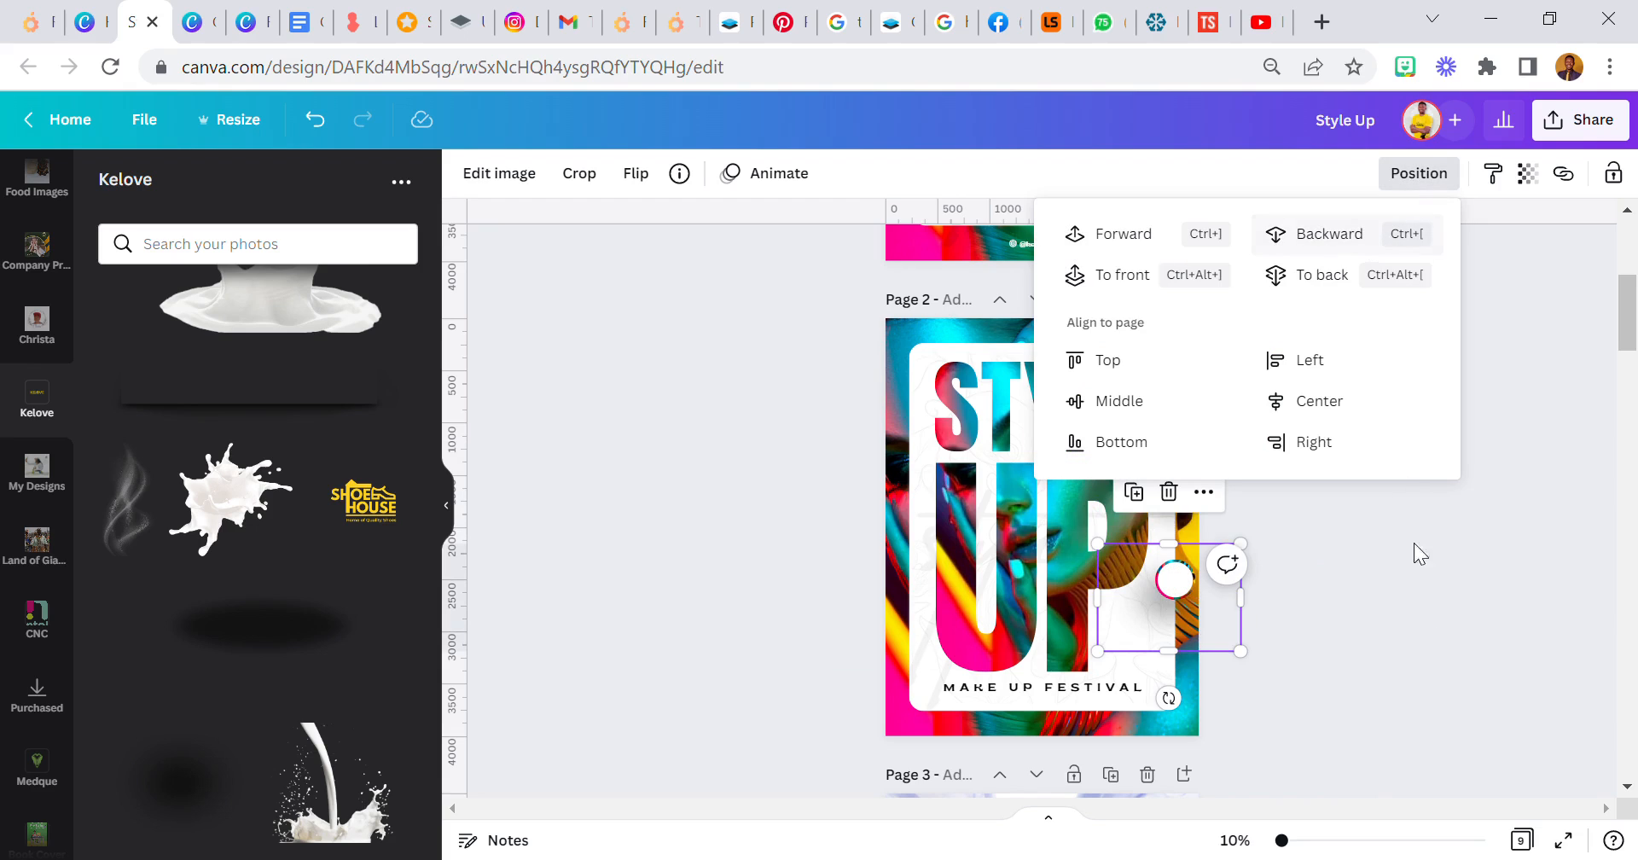
pyautogui.click(1430, 648)
pyautogui.click(1430, 647)
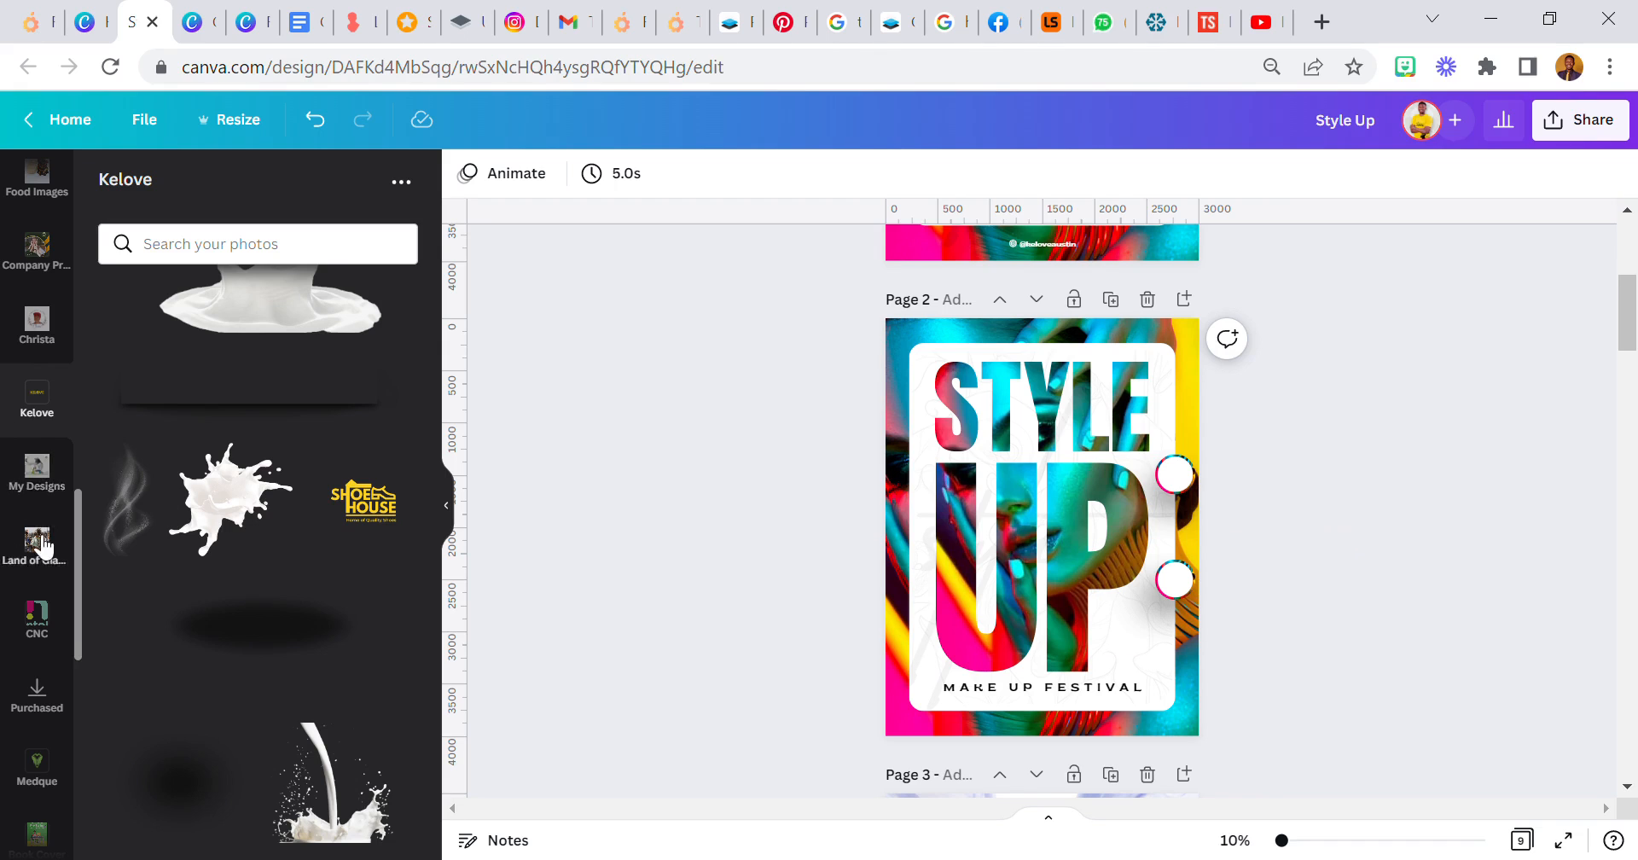
# - Add a subheading reading "SEPT" and place it inside the upper ringed circle
pyautogui.scroll(7, 38, 550)
pyautogui.click(47, 418)
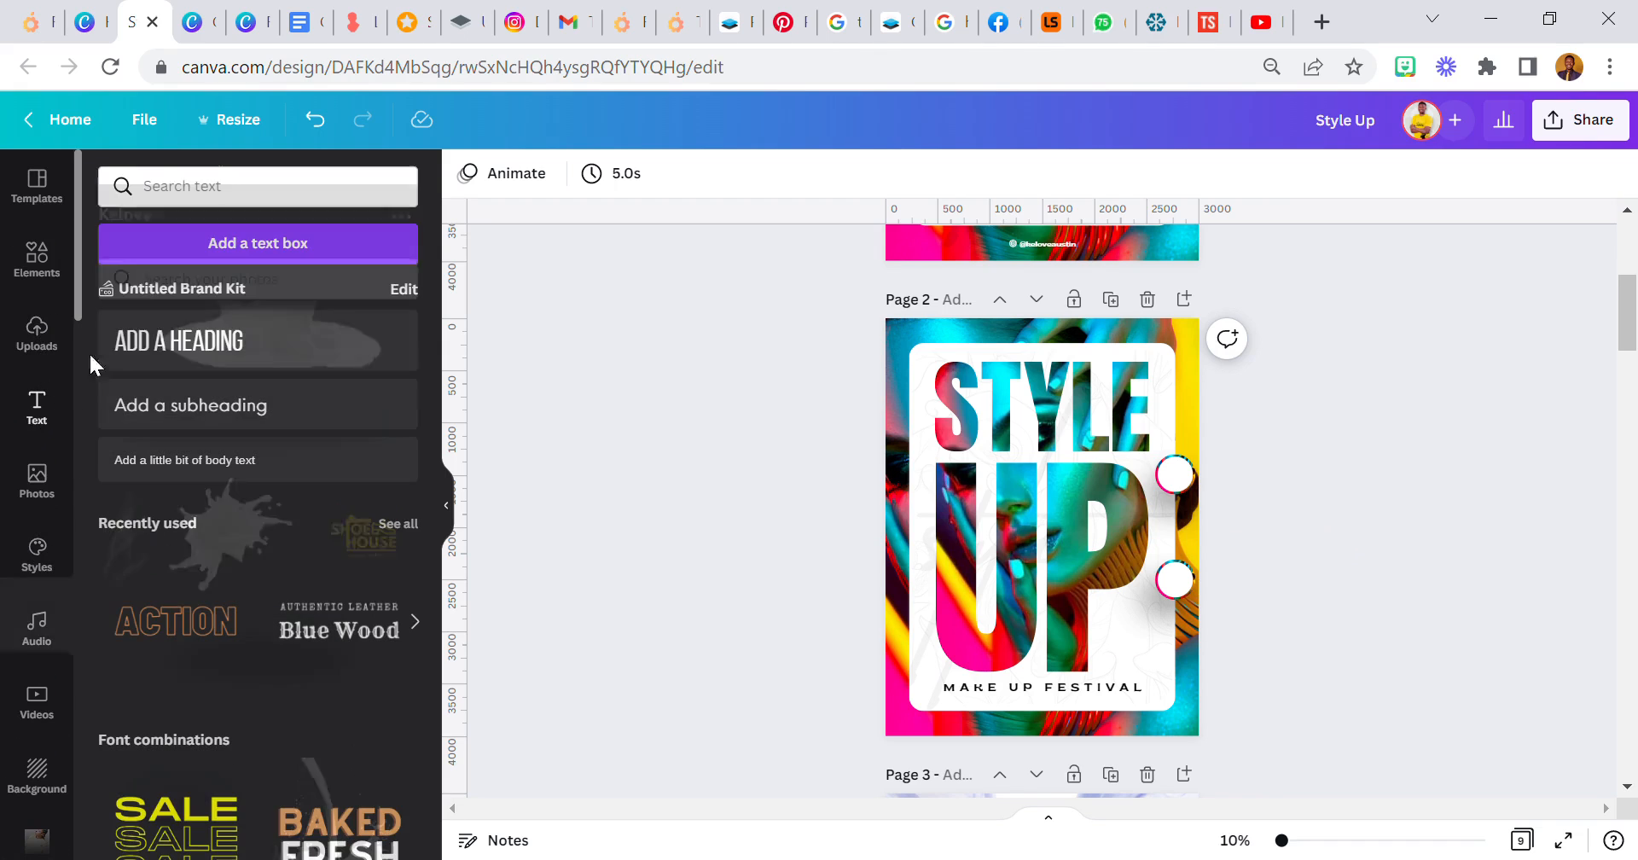
pyautogui.click(1034, 485)
pyautogui.moveTo(1028, 522); pyautogui.dragTo(963, 514)
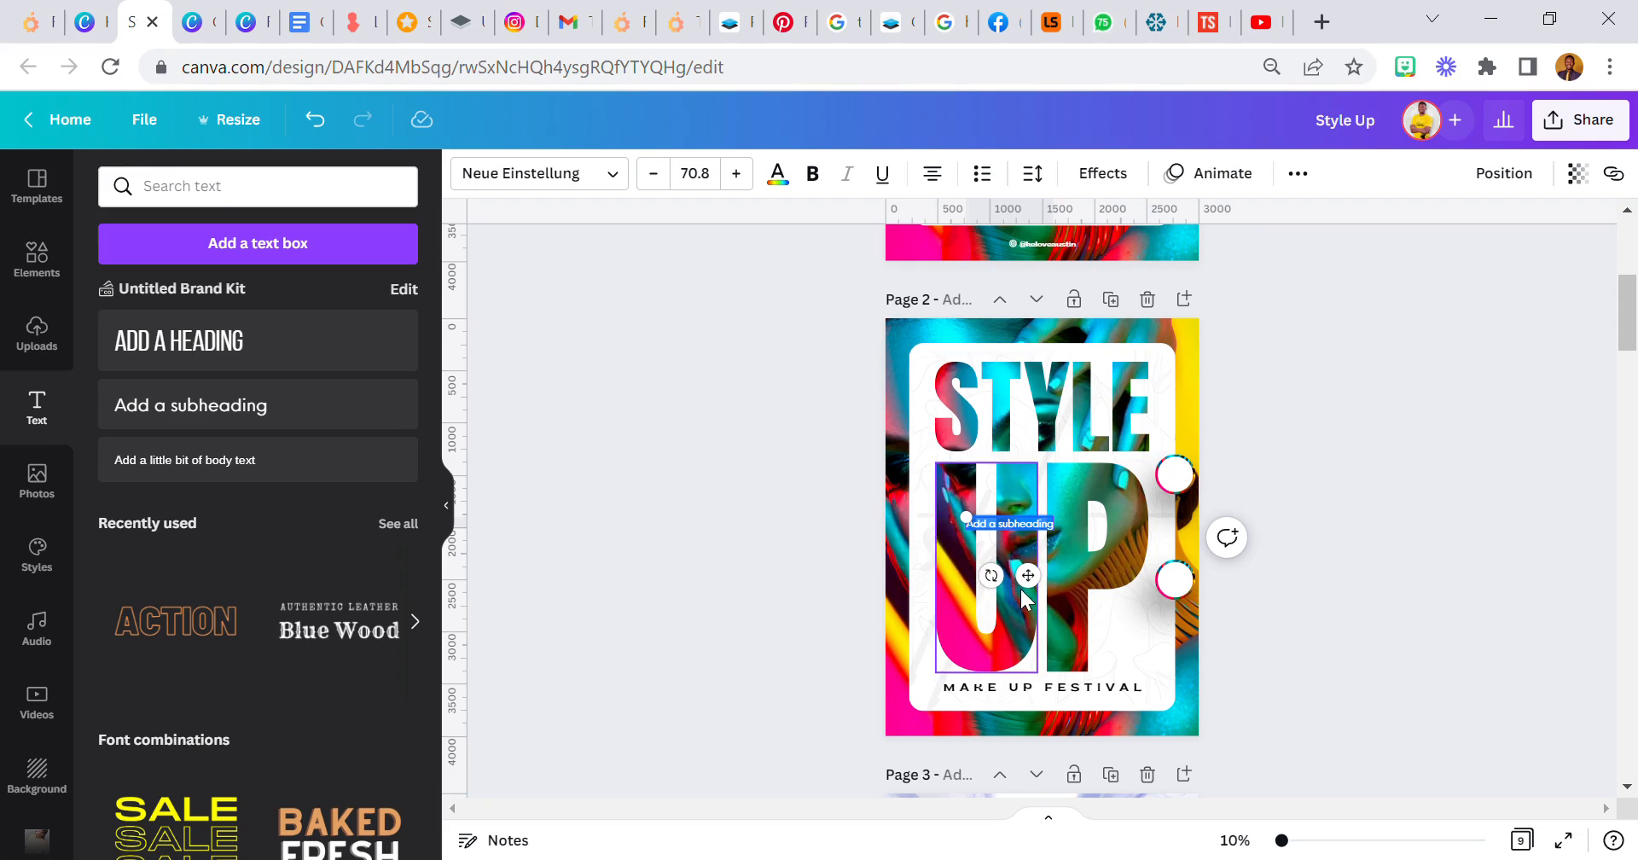
pyautogui.moveTo(1024, 591); pyautogui.dragTo(1099, 597)
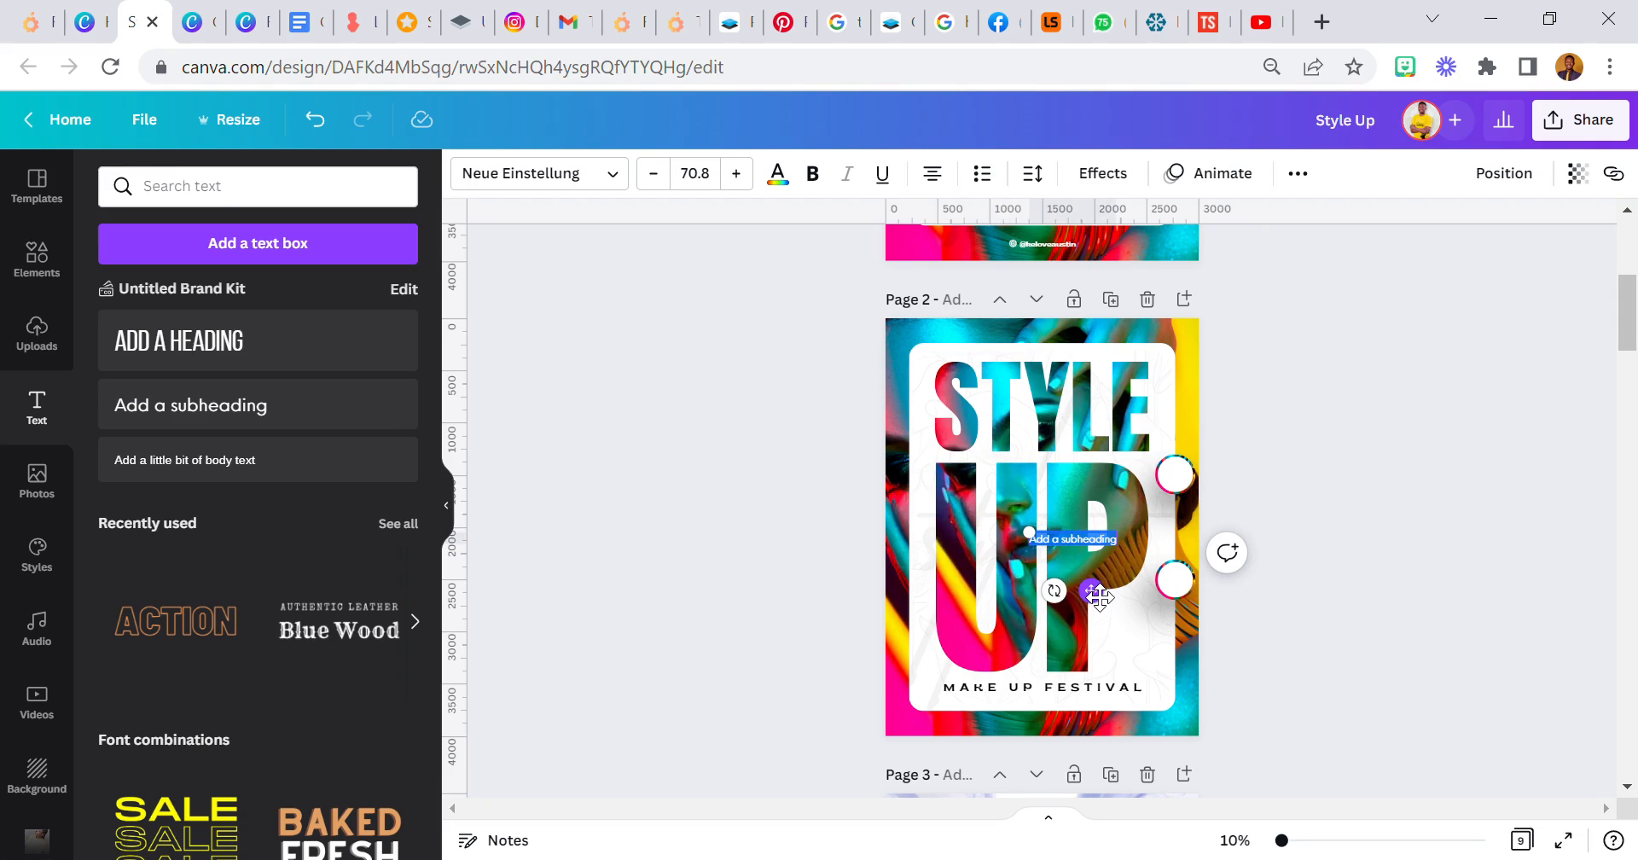
pyautogui.write('SE')
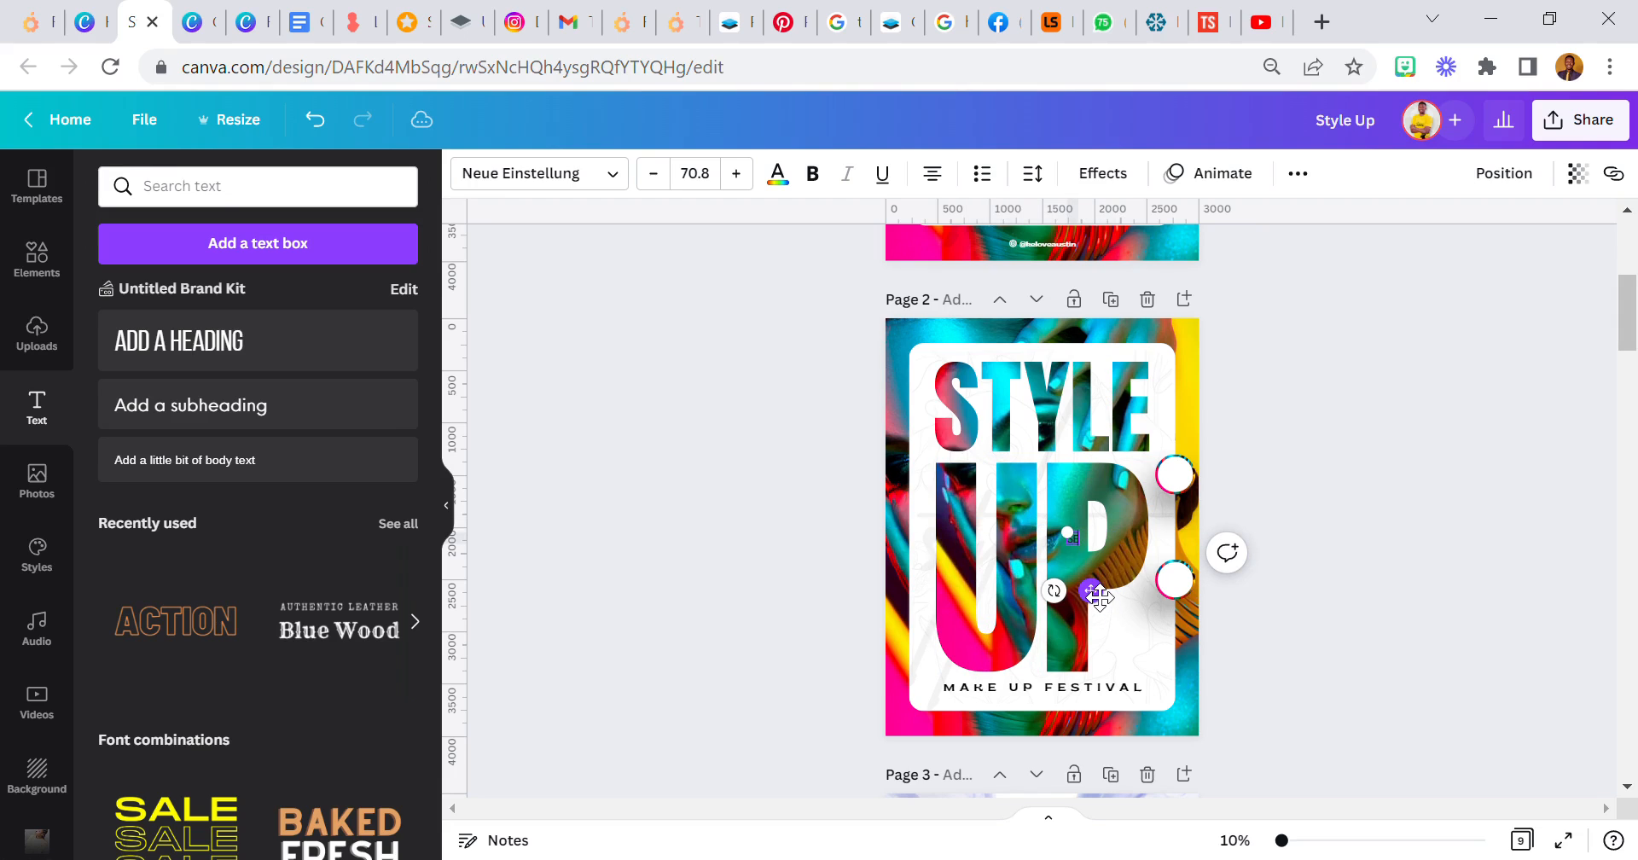
pyautogui.moveTo(1099, 601); pyautogui.dragTo(1203, 541)
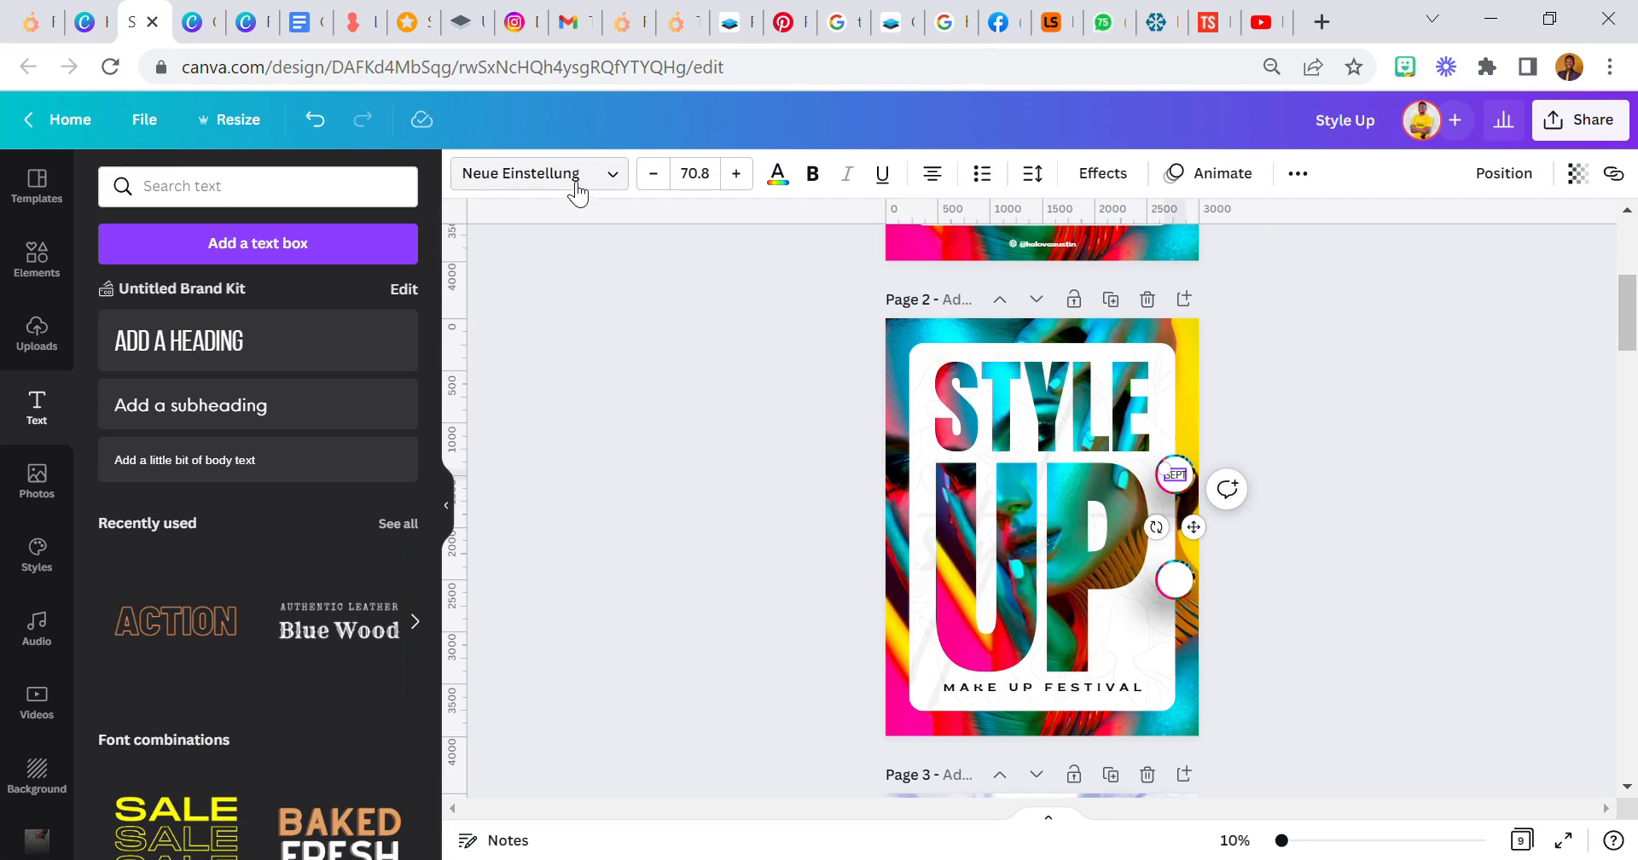
# - Set the SEPT text in the Brice ExtraLightSemiEx font and make it bold
pyautogui.click(546, 173)
pyautogui.click(256, 243)
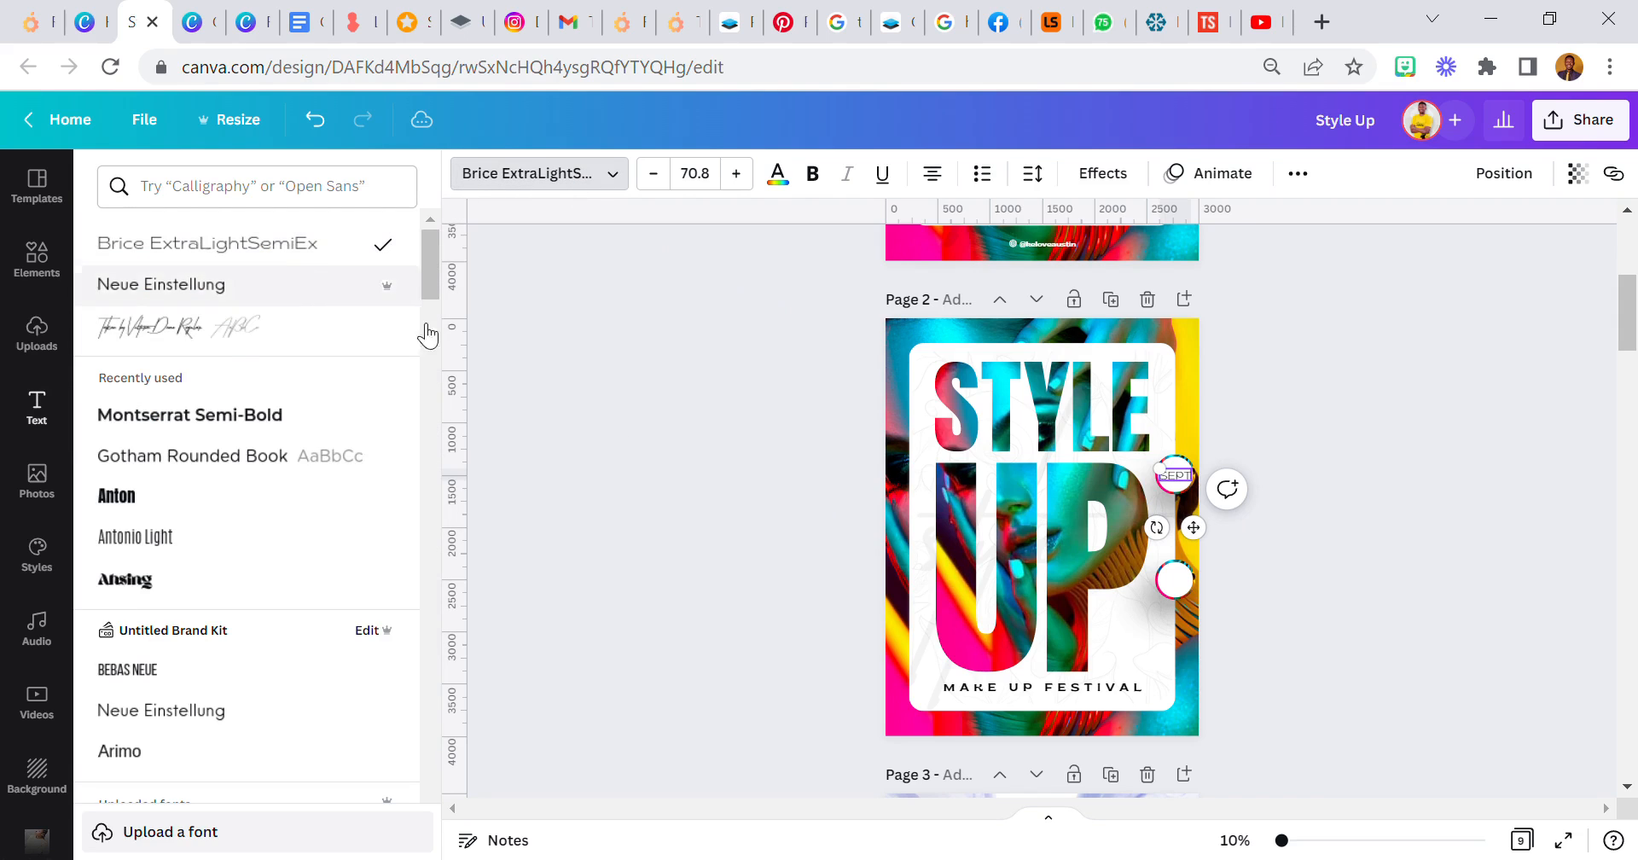
pyautogui.click(1336, 843)
pyautogui.moveTo(1341, 841); pyautogui.dragTo(1444, 808)
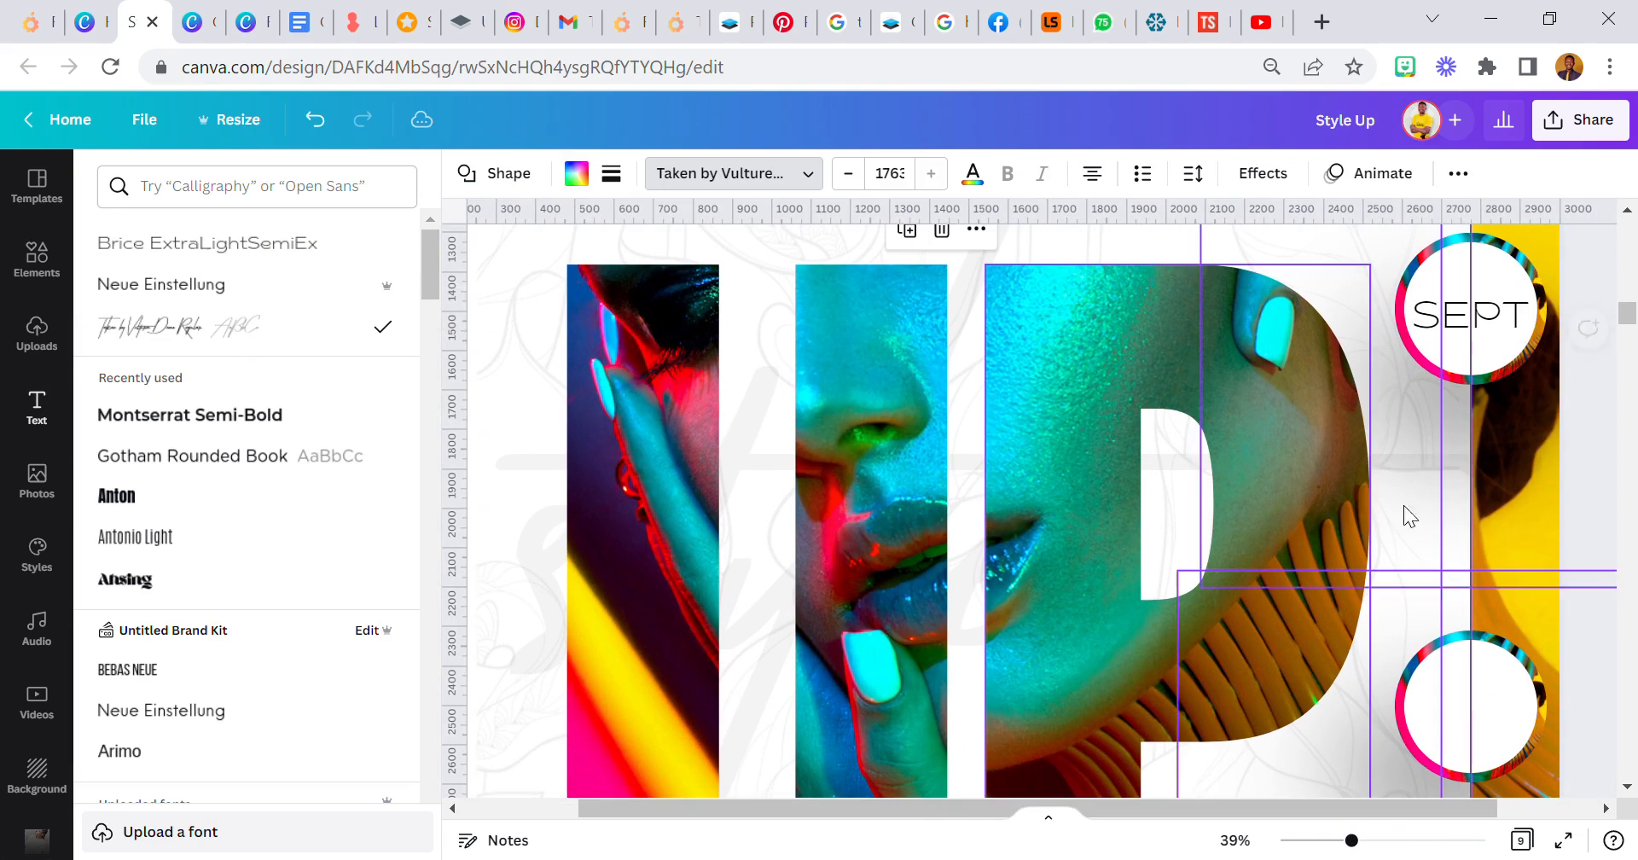
pyautogui.click(1470, 316)
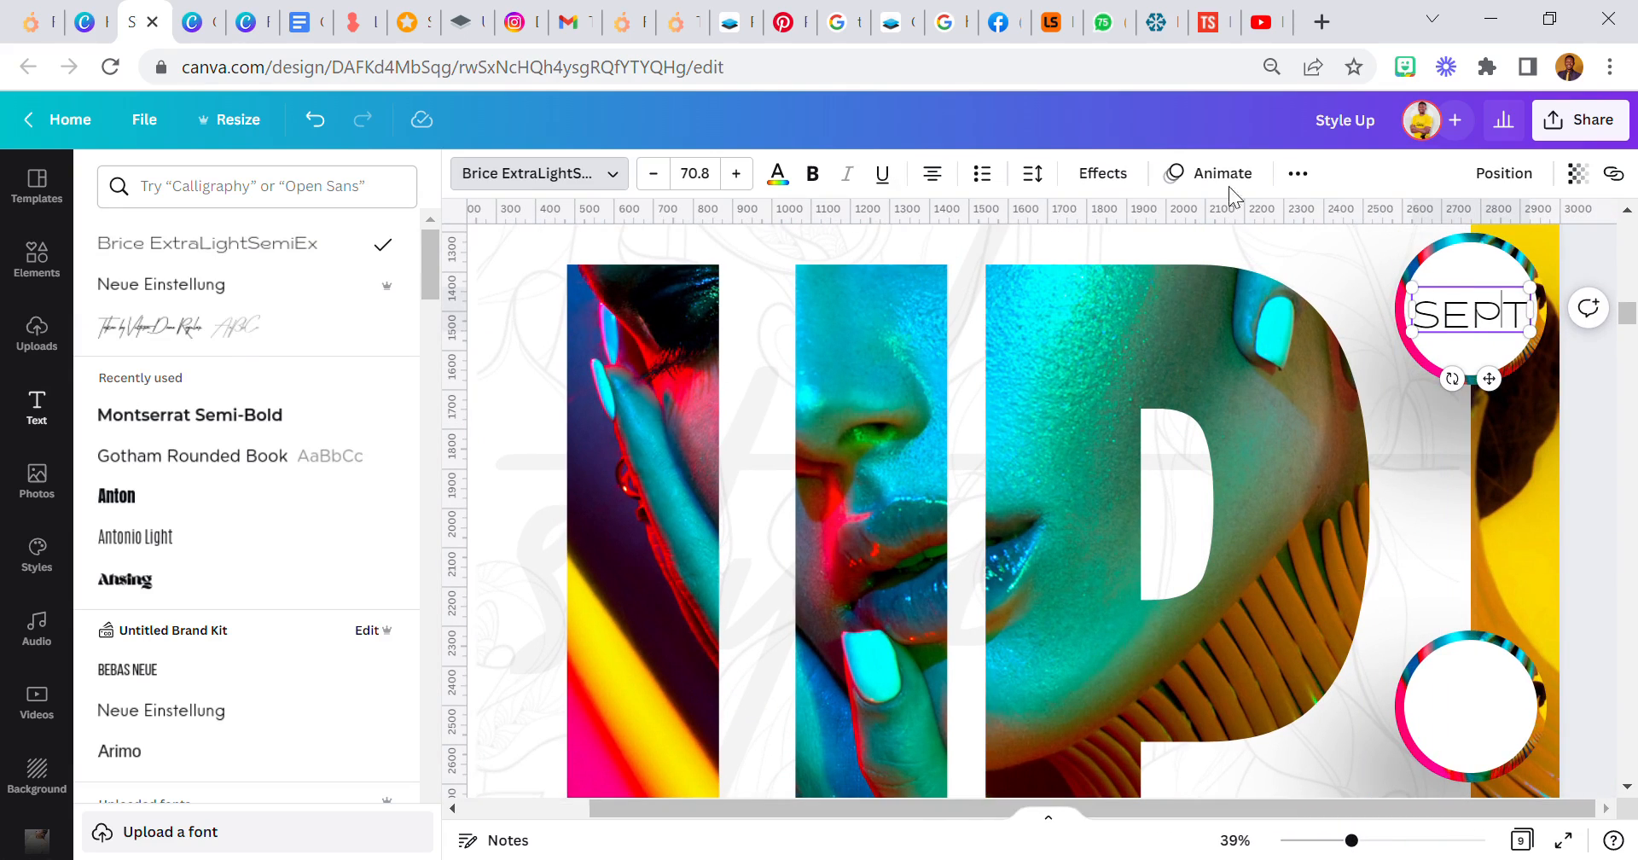
pyautogui.click(1502, 383)
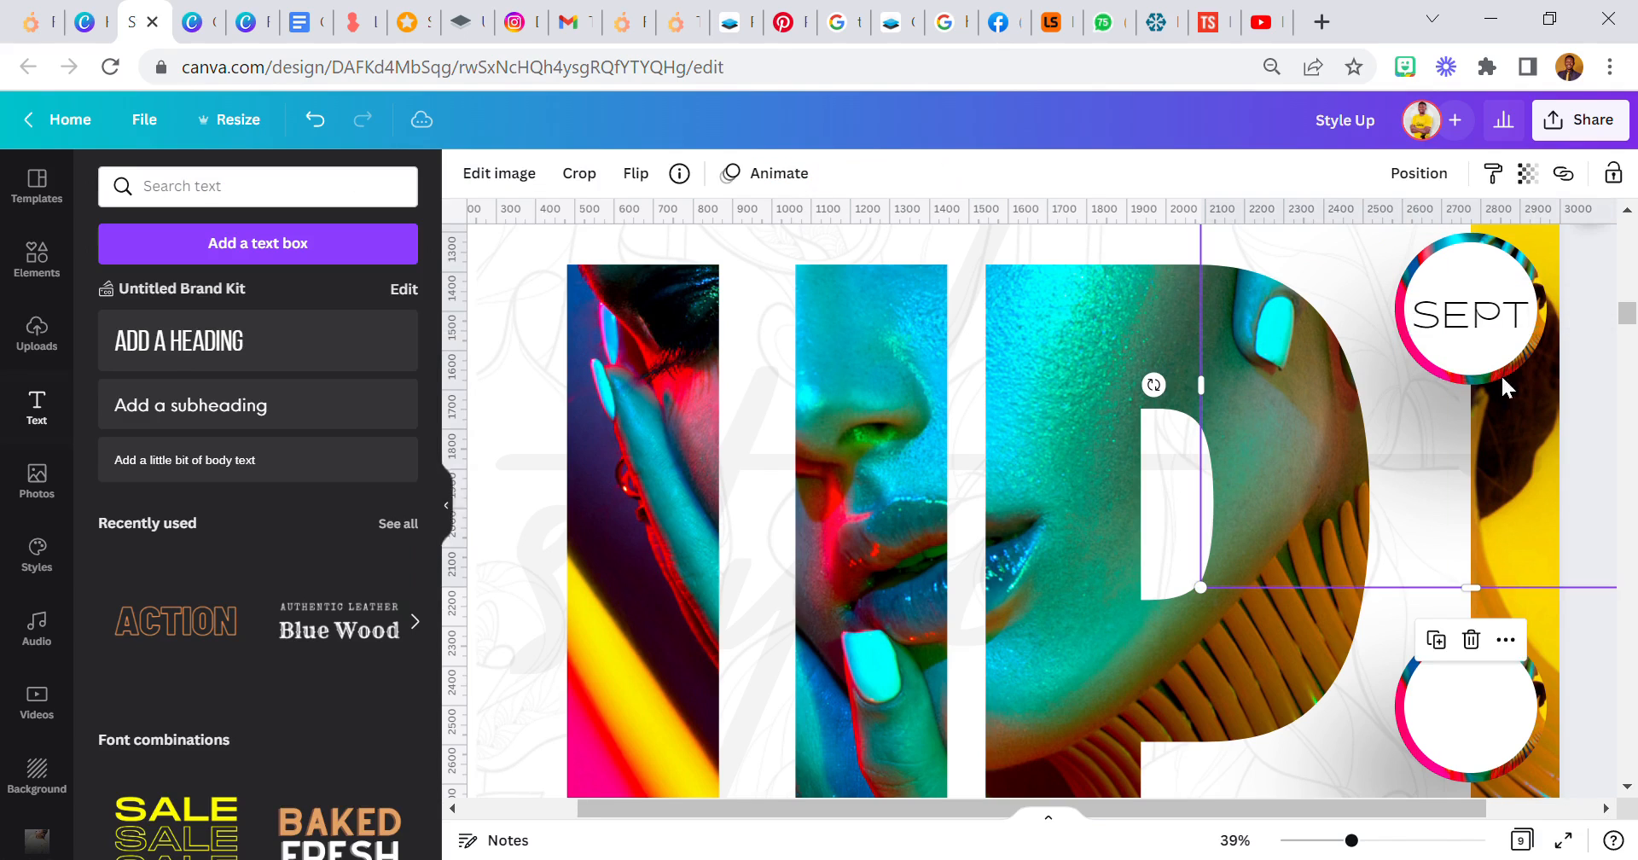
pyautogui.click(1416, 309)
pyautogui.click(817, 173)
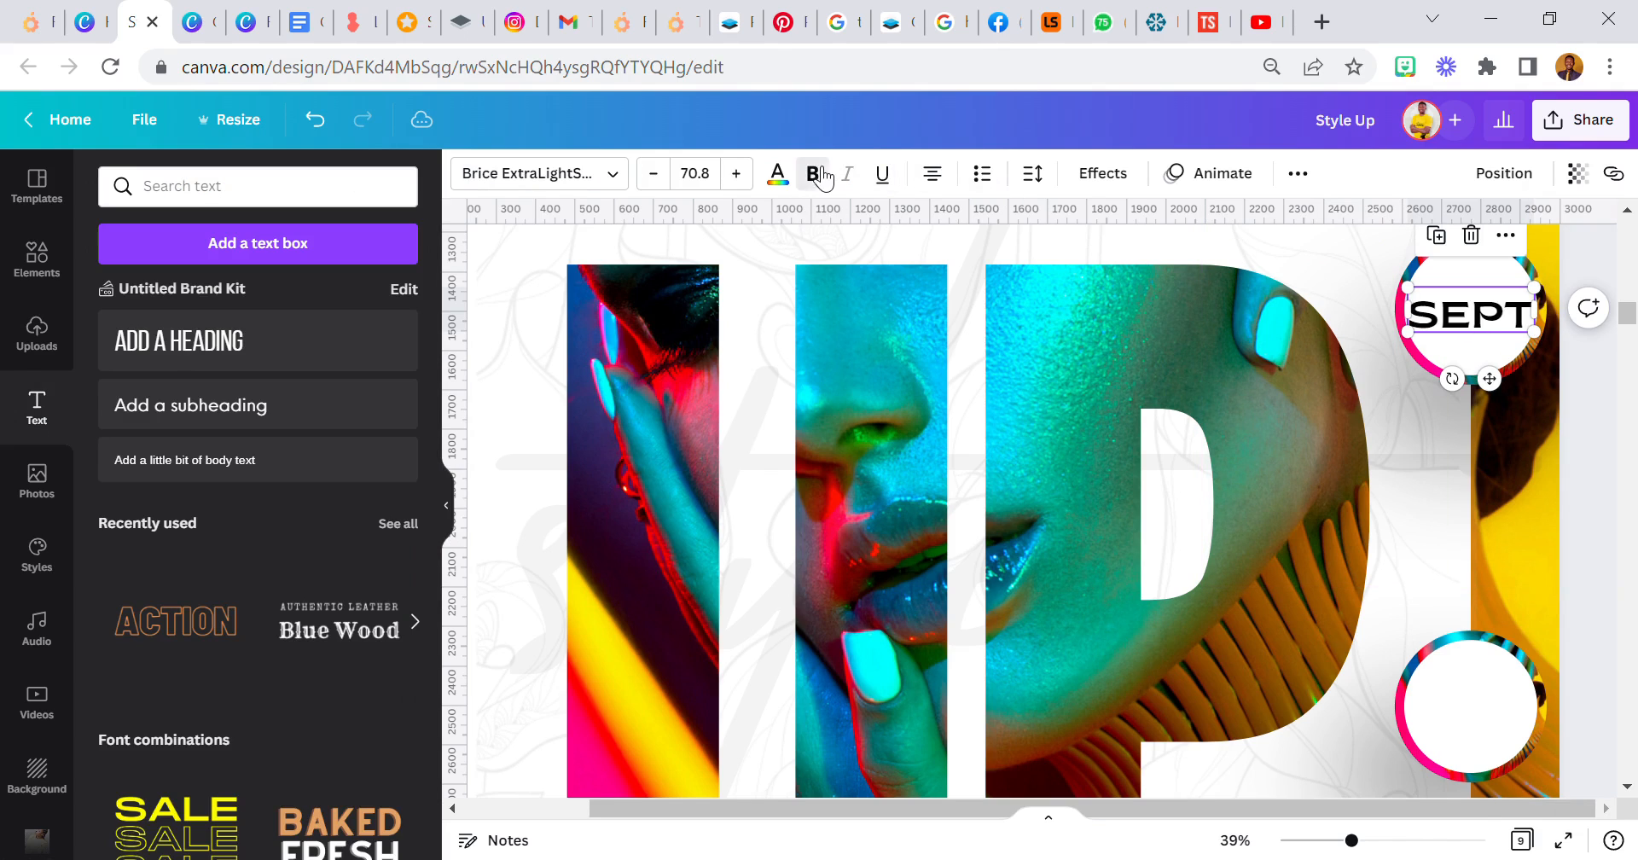
# - Set the SEPT text size to 45 and move it into the upper part of the circle
pyautogui.click(702, 194)
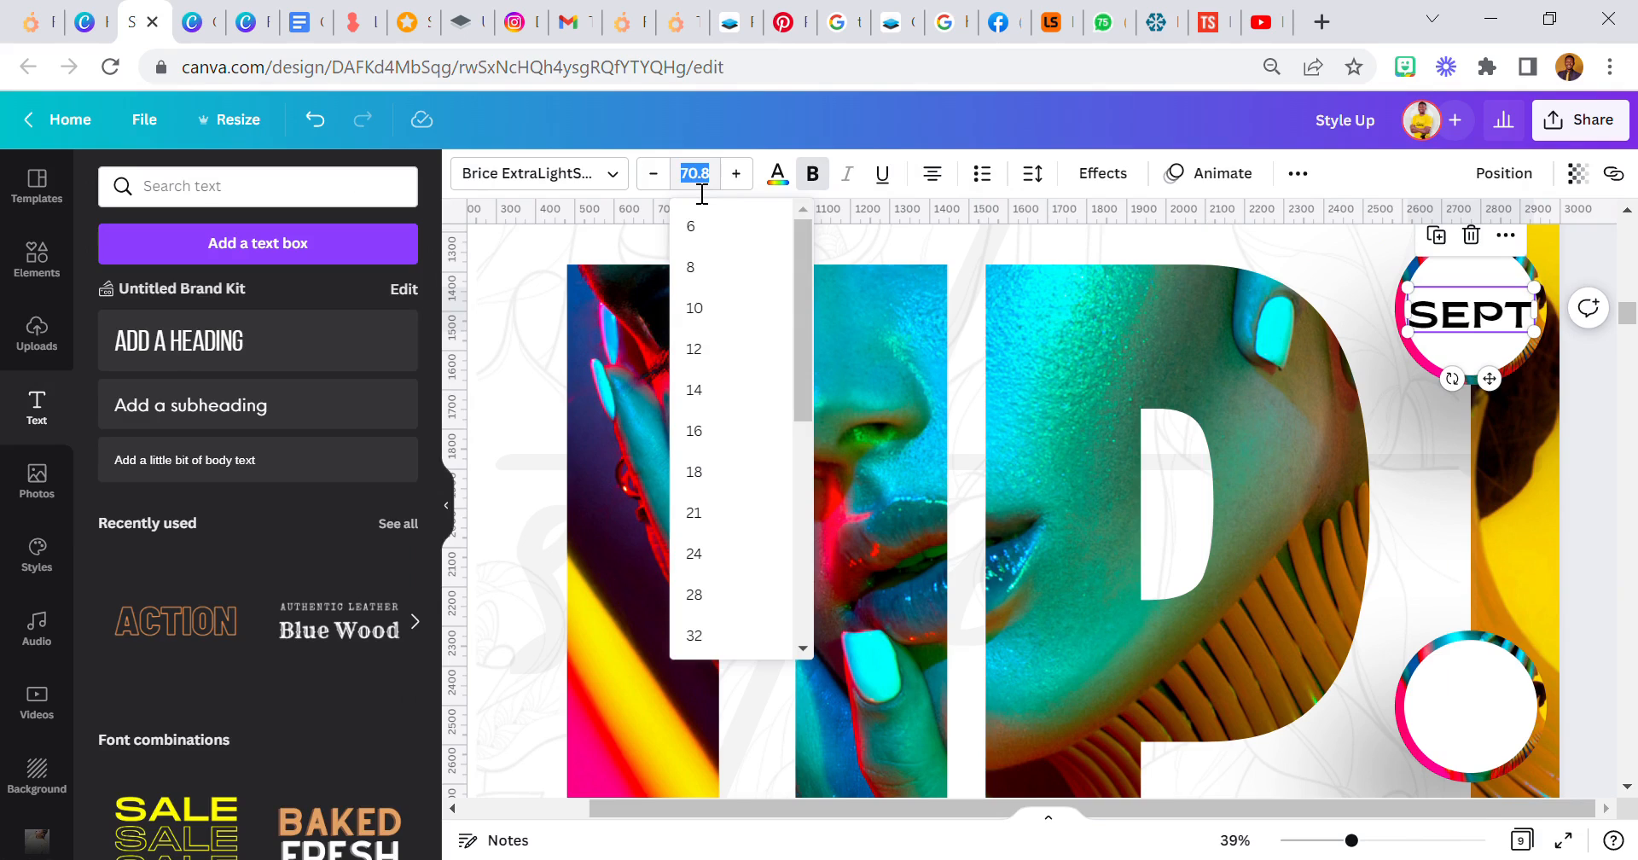
pyautogui.write('45')
pyautogui.press('Return')
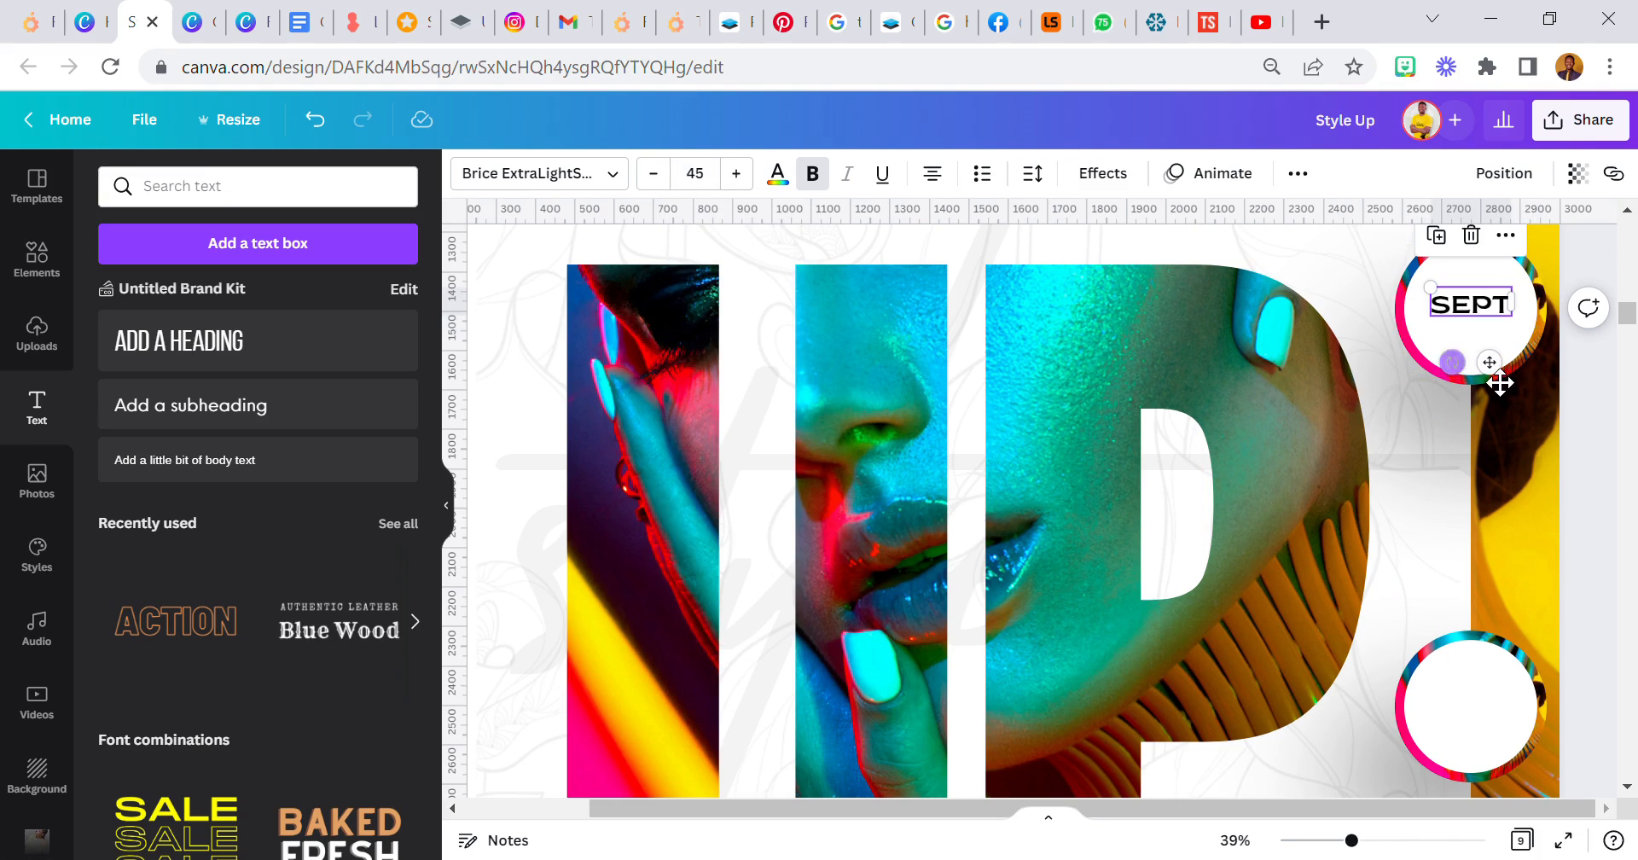
pyautogui.moveTo(1512, 384); pyautogui.dragTo(1513, 363)
# - Duplicate the SEPT text just below the original and change the copy to "12"
pyautogui.click(1438, 353)
pyautogui.moveTo(1459, 300); pyautogui.dragTo(1475, 327)
pyautogui.doubleClick(1475, 327)
pyautogui.write('12')
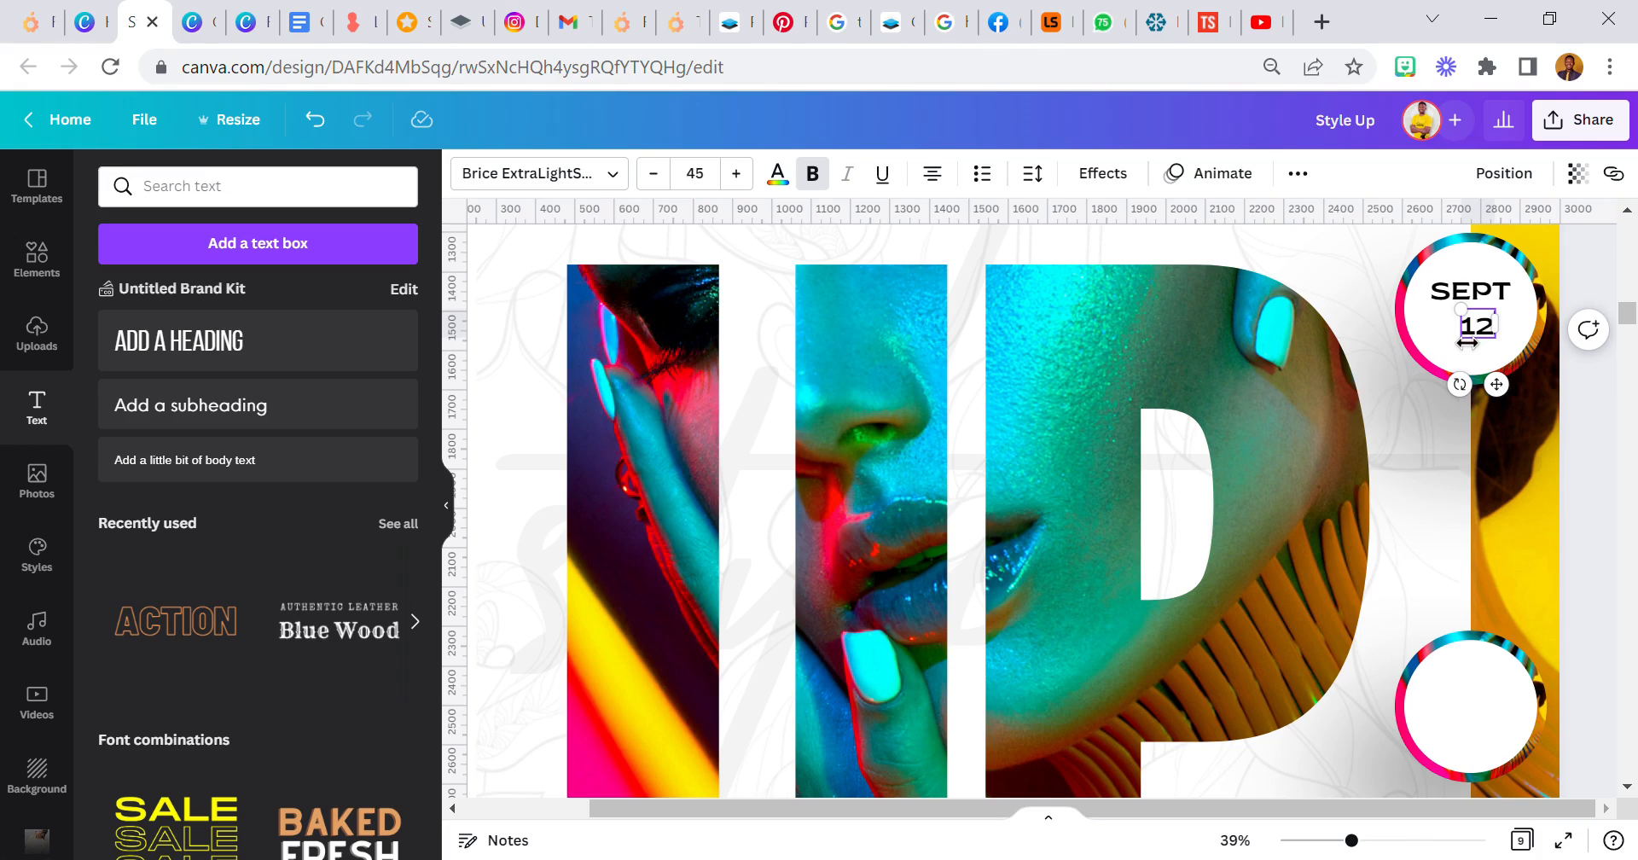
# - Enlarge the "12" to size 100 and move it up and slightly inward within the circle
pyautogui.click(698, 181)
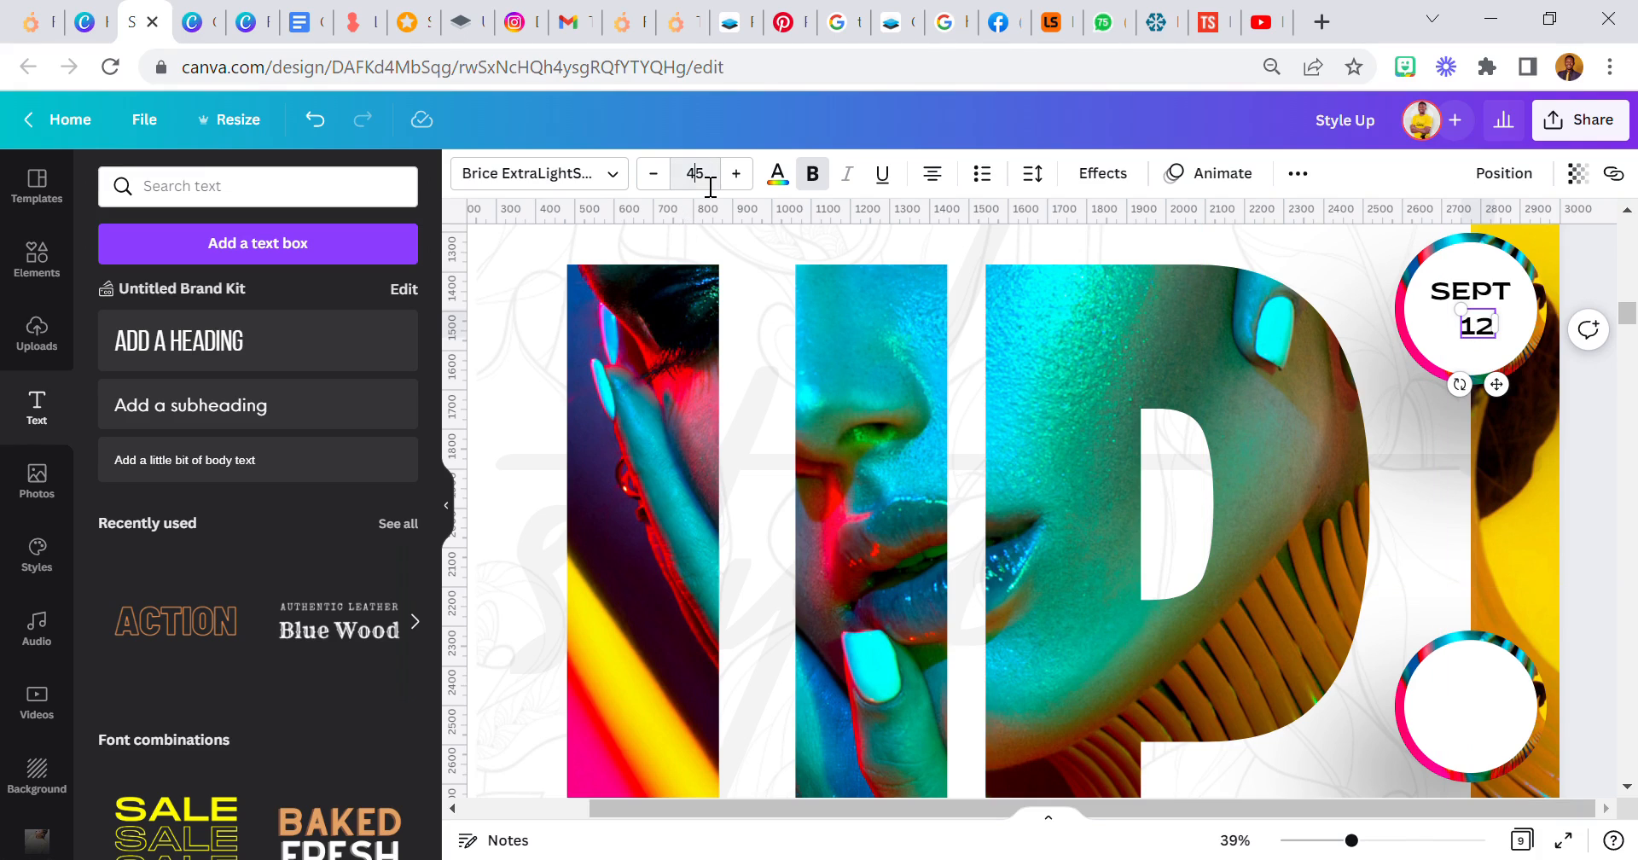
pyautogui.click(710, 181)
pyautogui.write('100')
pyautogui.press('Return')
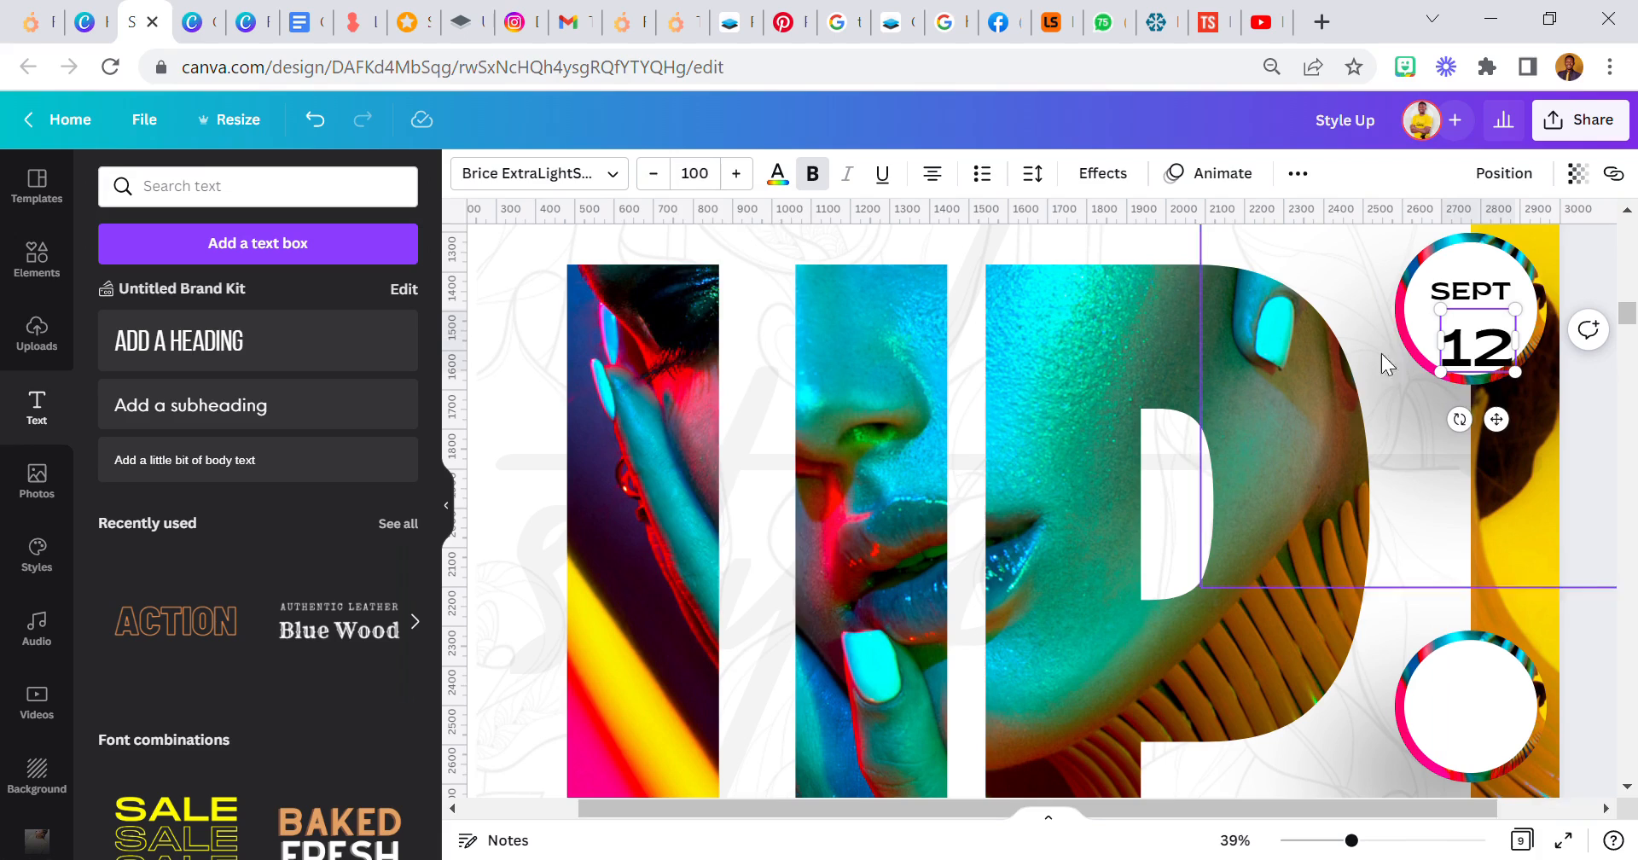
pyautogui.moveTo(1504, 420); pyautogui.dragTo(1511, 407)
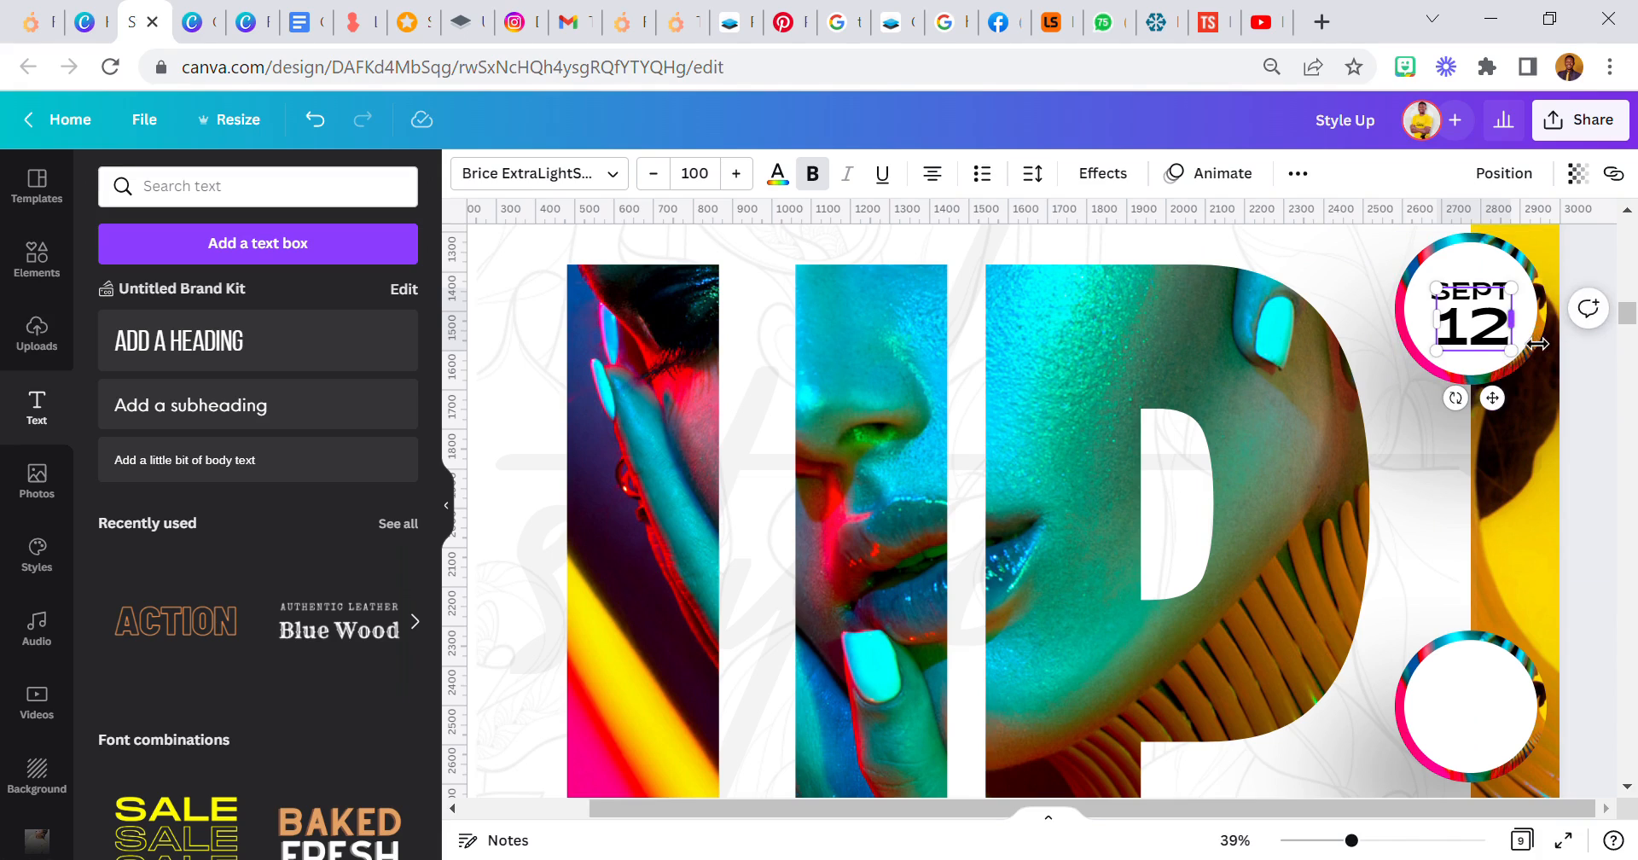
# - Widen the "12" text box to centre the number beneath SEPT in the upper circle, and check the whole flyer
pyautogui.moveTo(1439, 323); pyautogui.dragTo(1425, 323)
pyautogui.click(1215, 293)
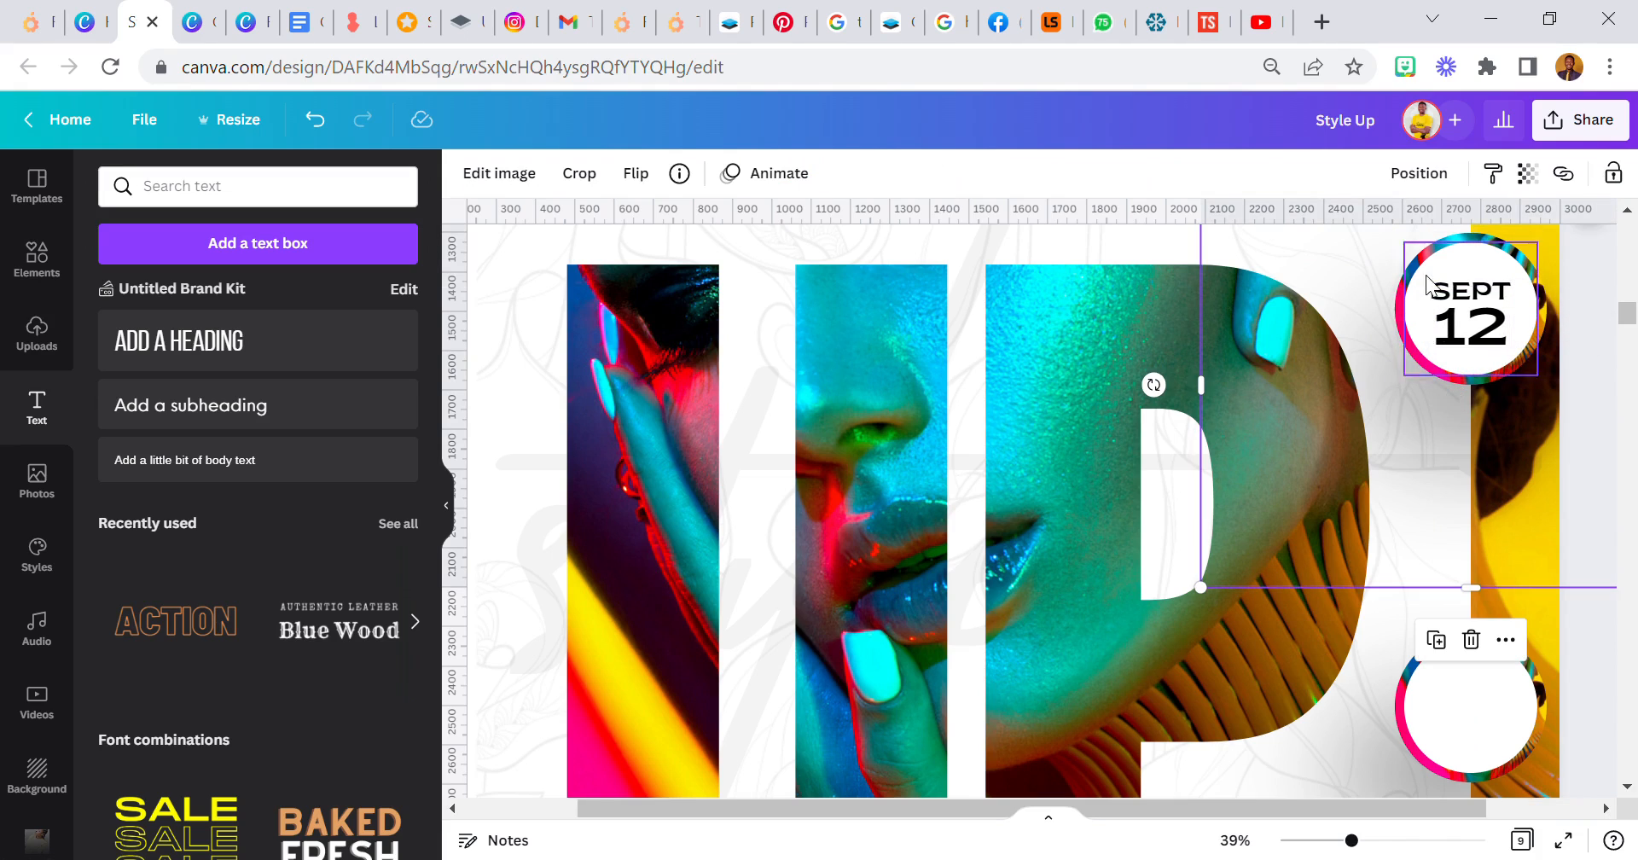
pyautogui.click(1479, 296)
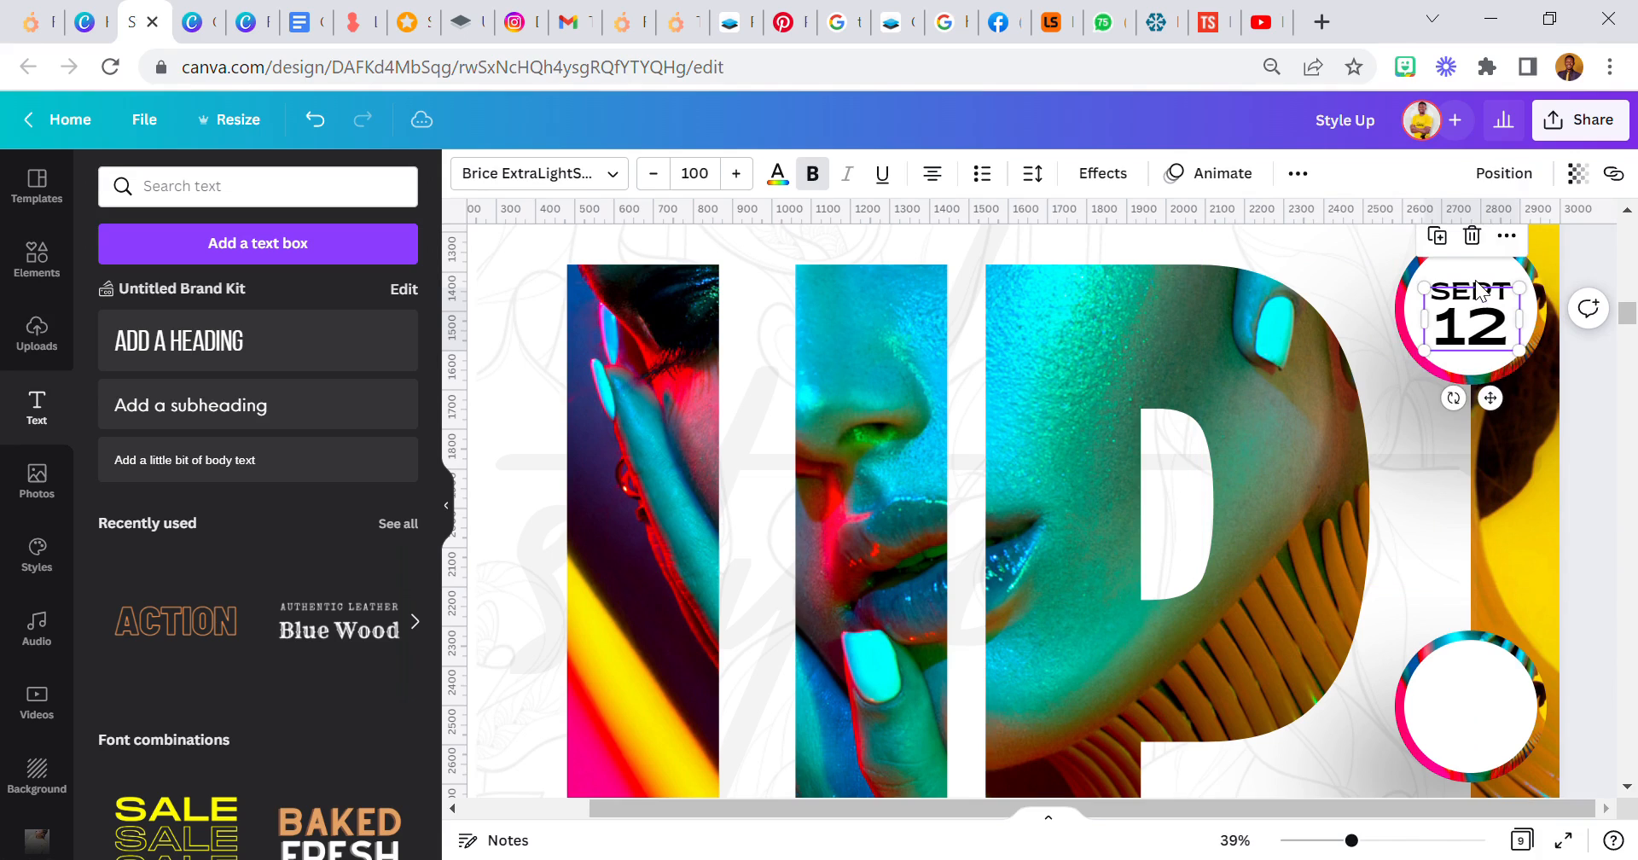
pyautogui.click(1481, 285)
pyautogui.click(1432, 841)
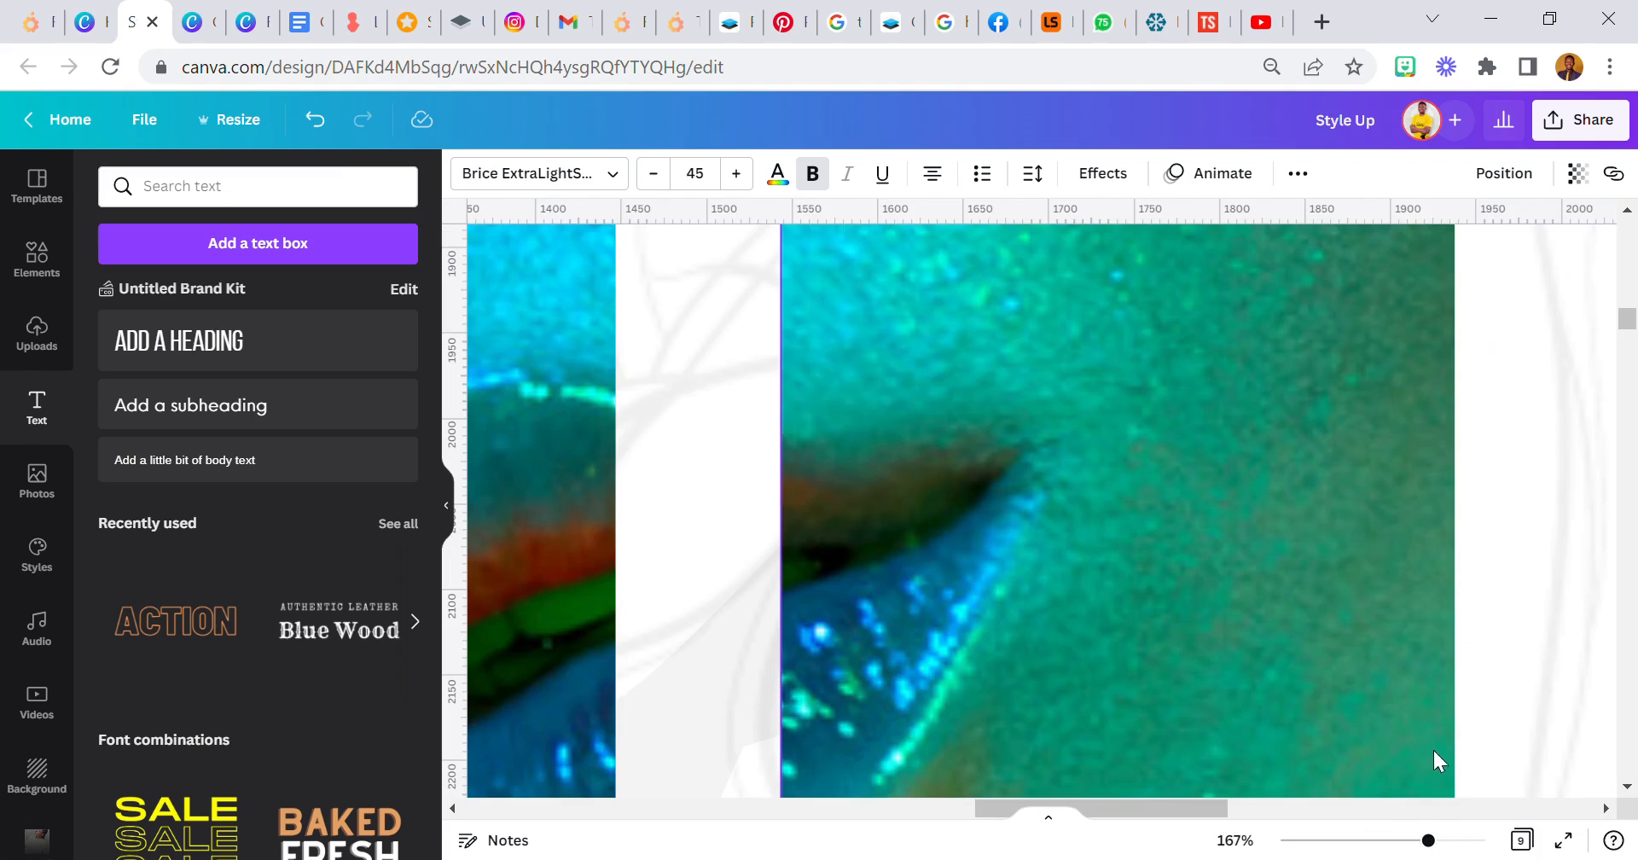
pyautogui.click(1414, 808)
pyautogui.click(1400, 635)
pyautogui.scroll(8, 1400, 635)
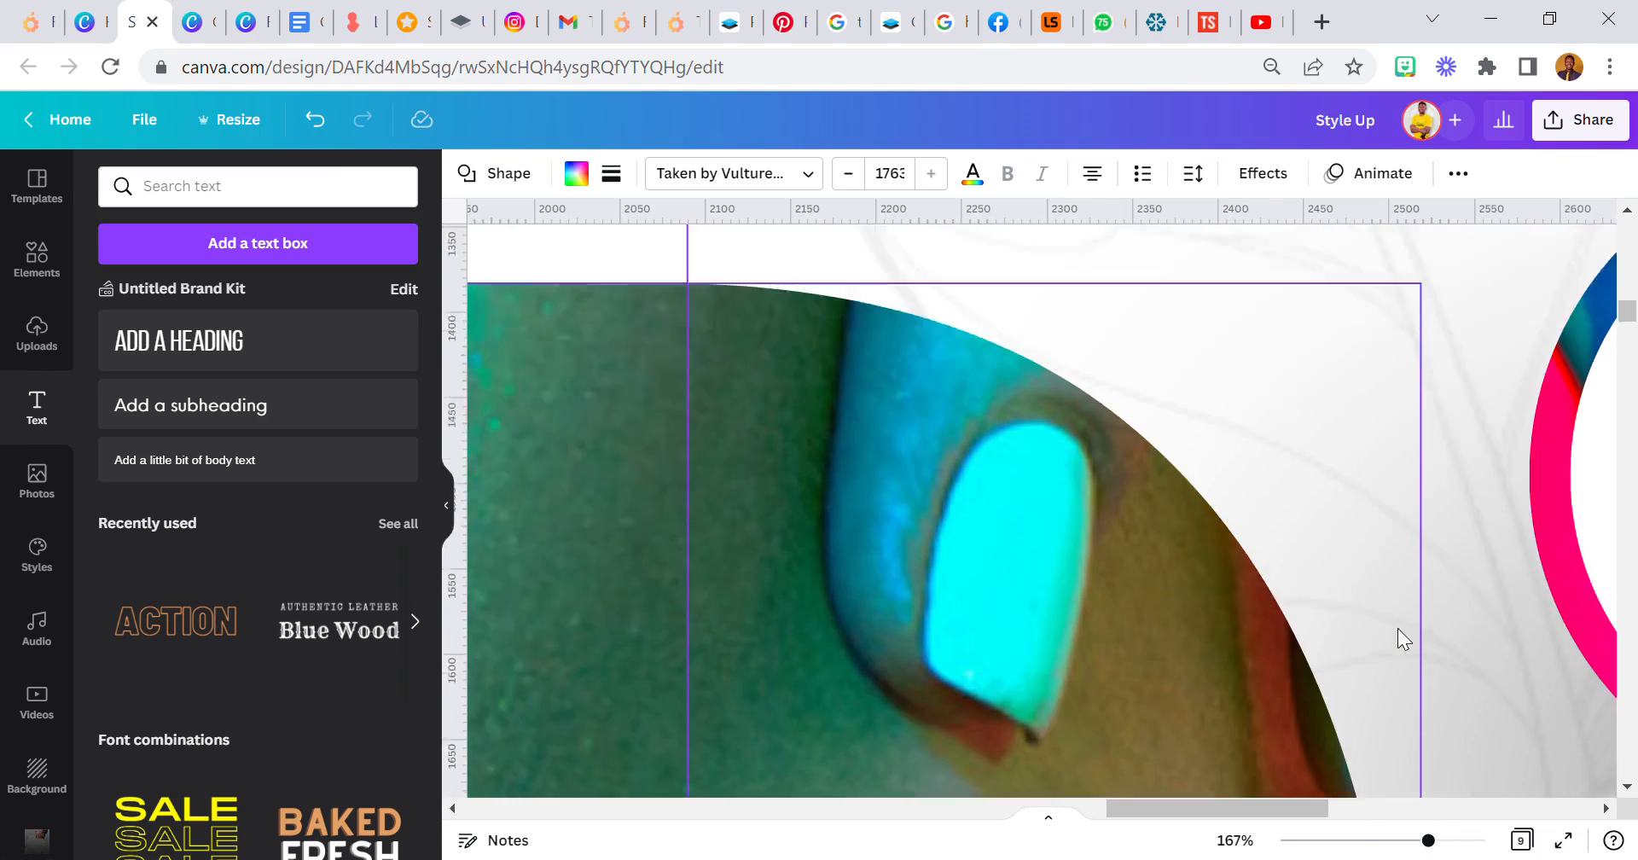
pyautogui.click(1233, 840)
pyautogui.click(1245, 739)
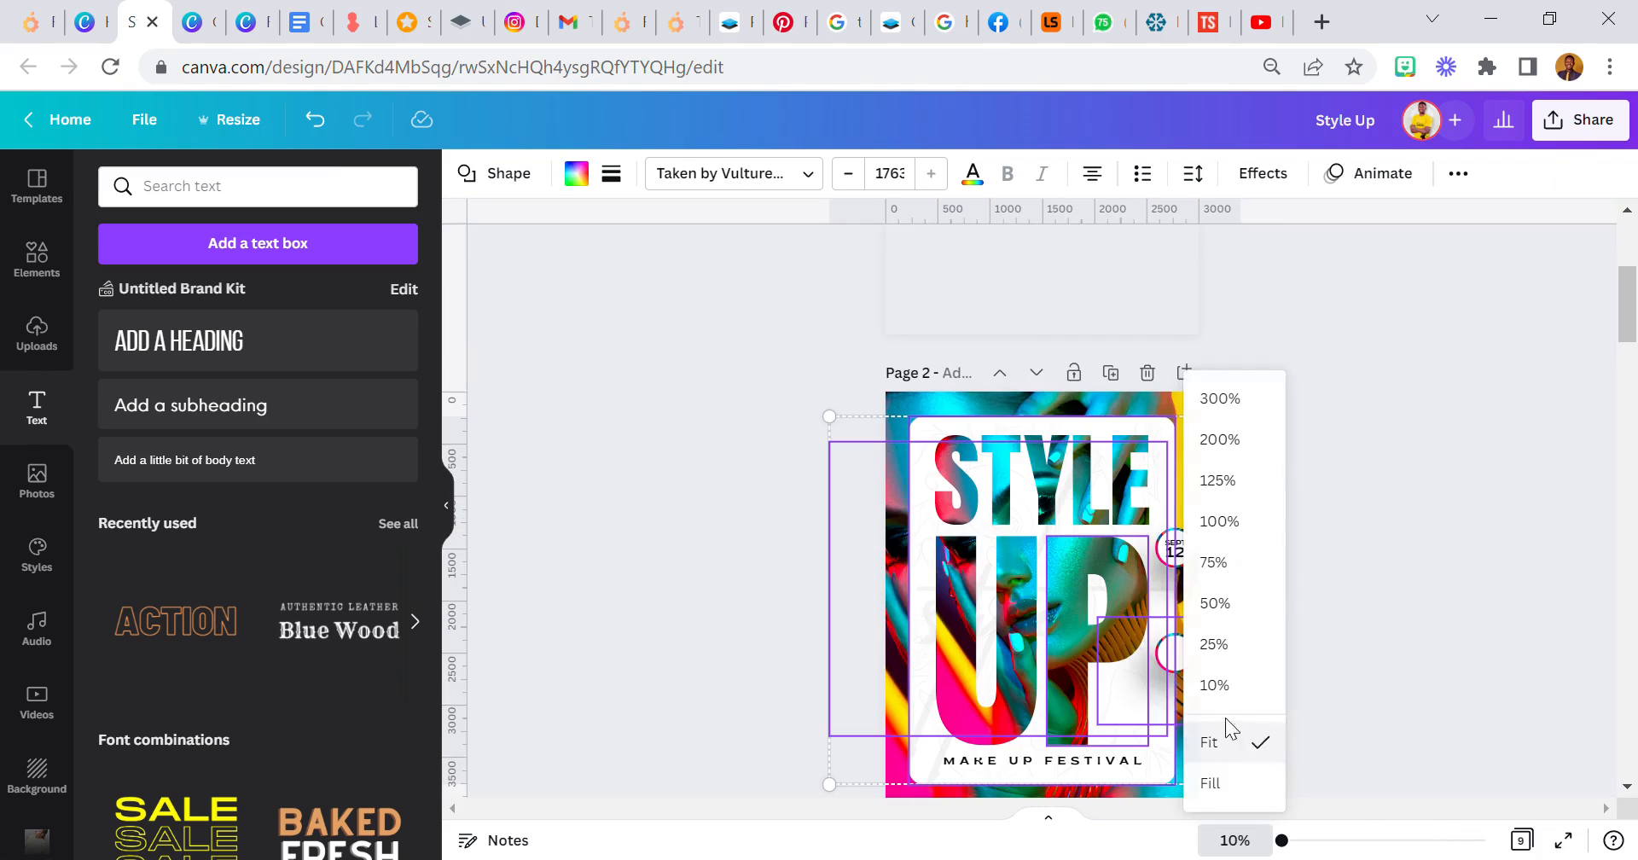
pyautogui.click(1360, 546)
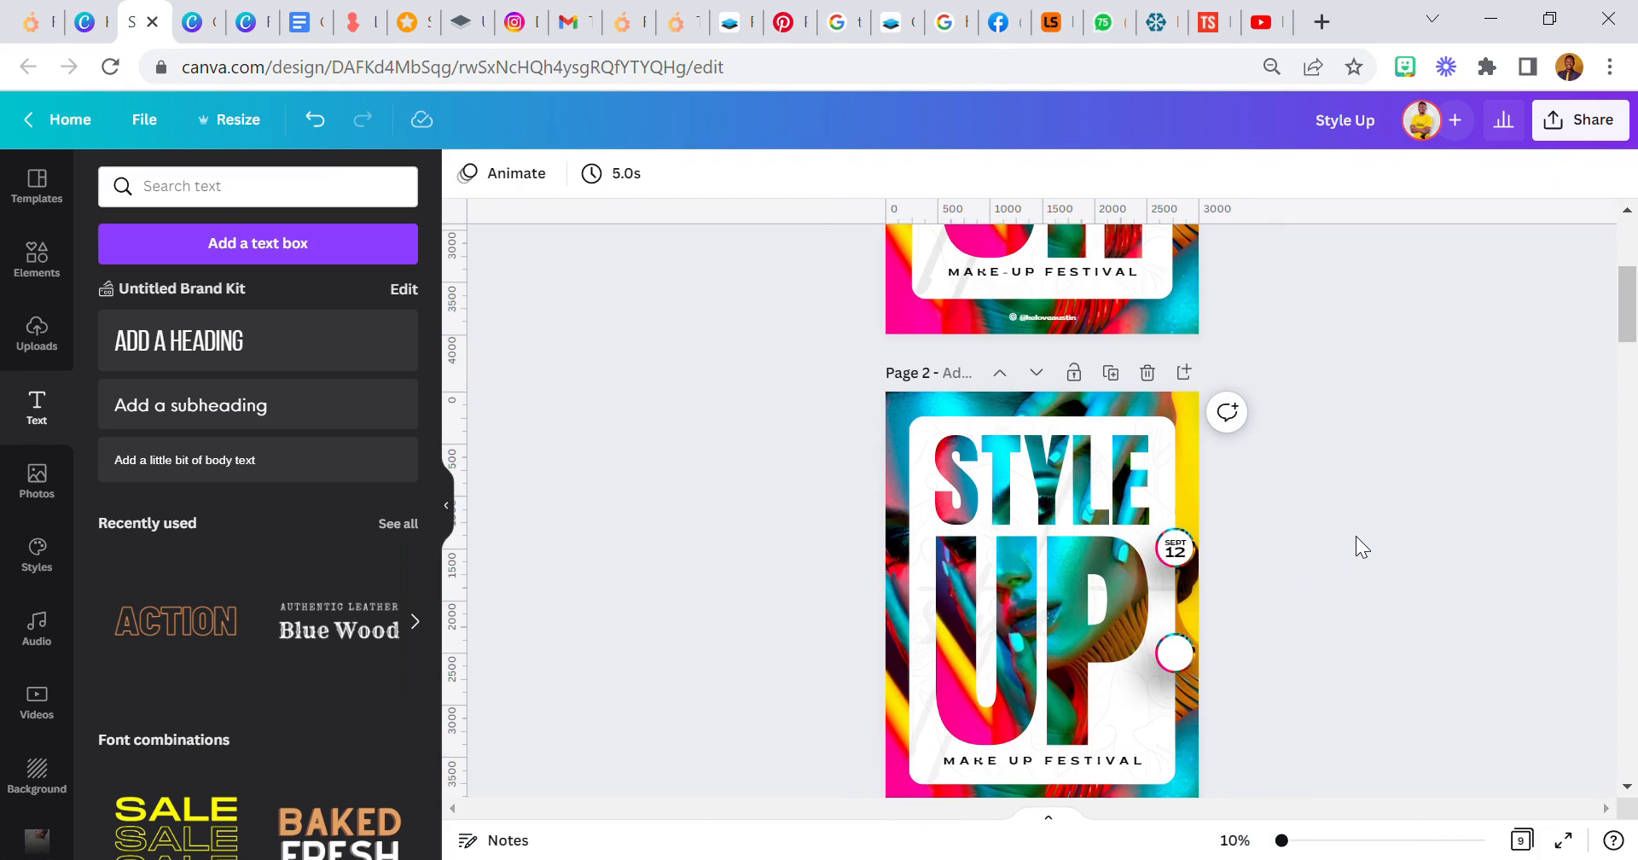
# - Nudge SEPT and the "12" slightly upward within the upper circle
pyautogui.moveTo(1289, 850); pyautogui.dragTo(1318, 841)
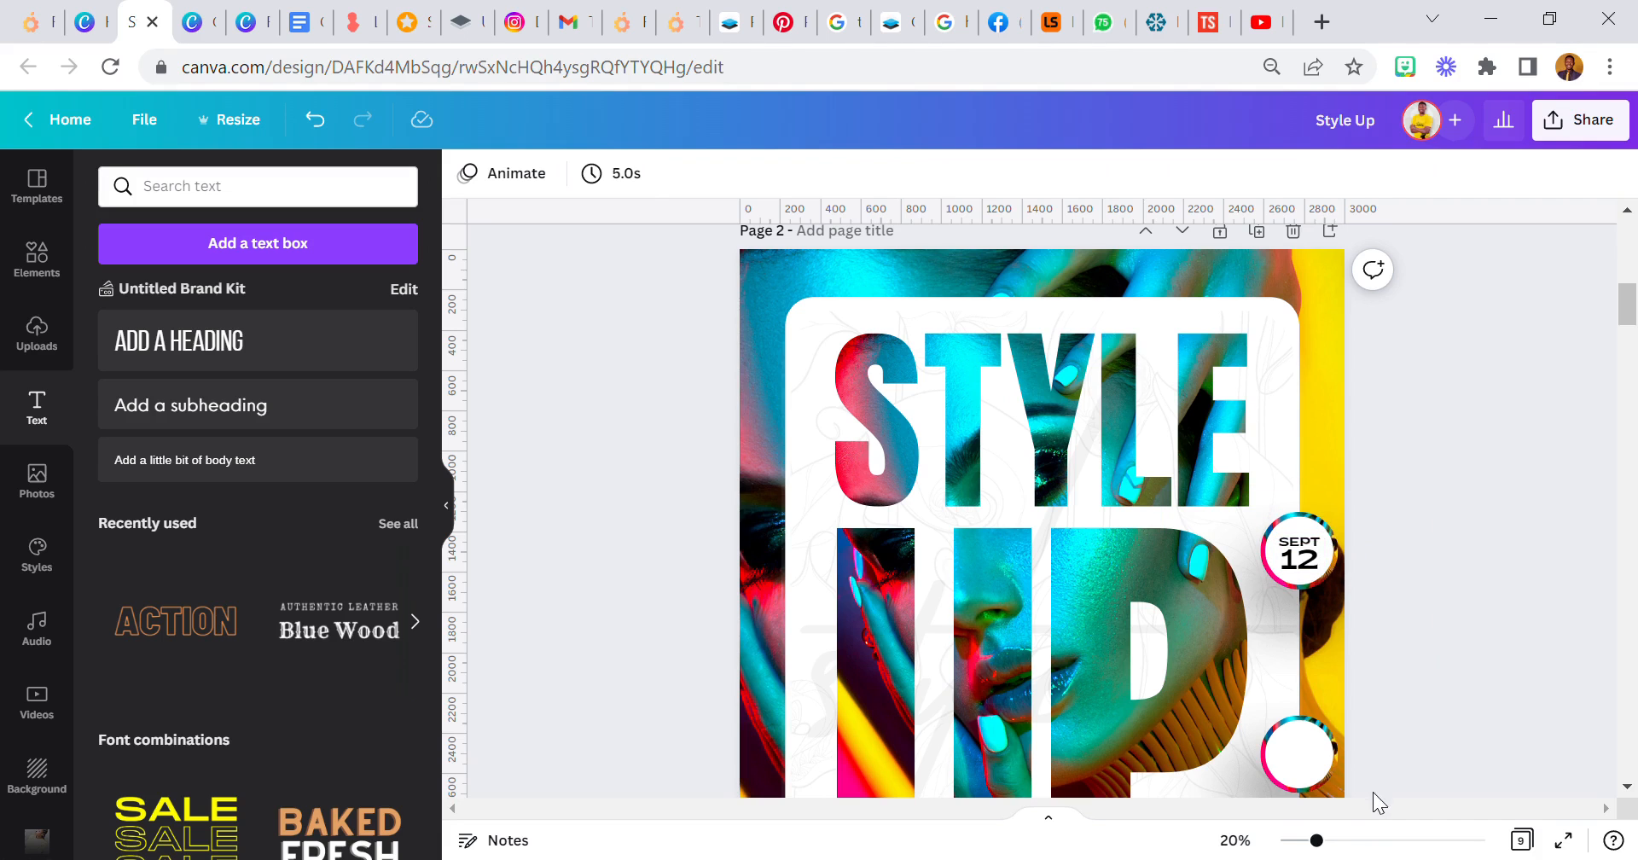
pyautogui.click(1384, 844)
pyautogui.moveTo(1323, 813); pyautogui.dragTo(1586, 811)
pyautogui.click(1483, 570)
pyautogui.click(1454, 531)
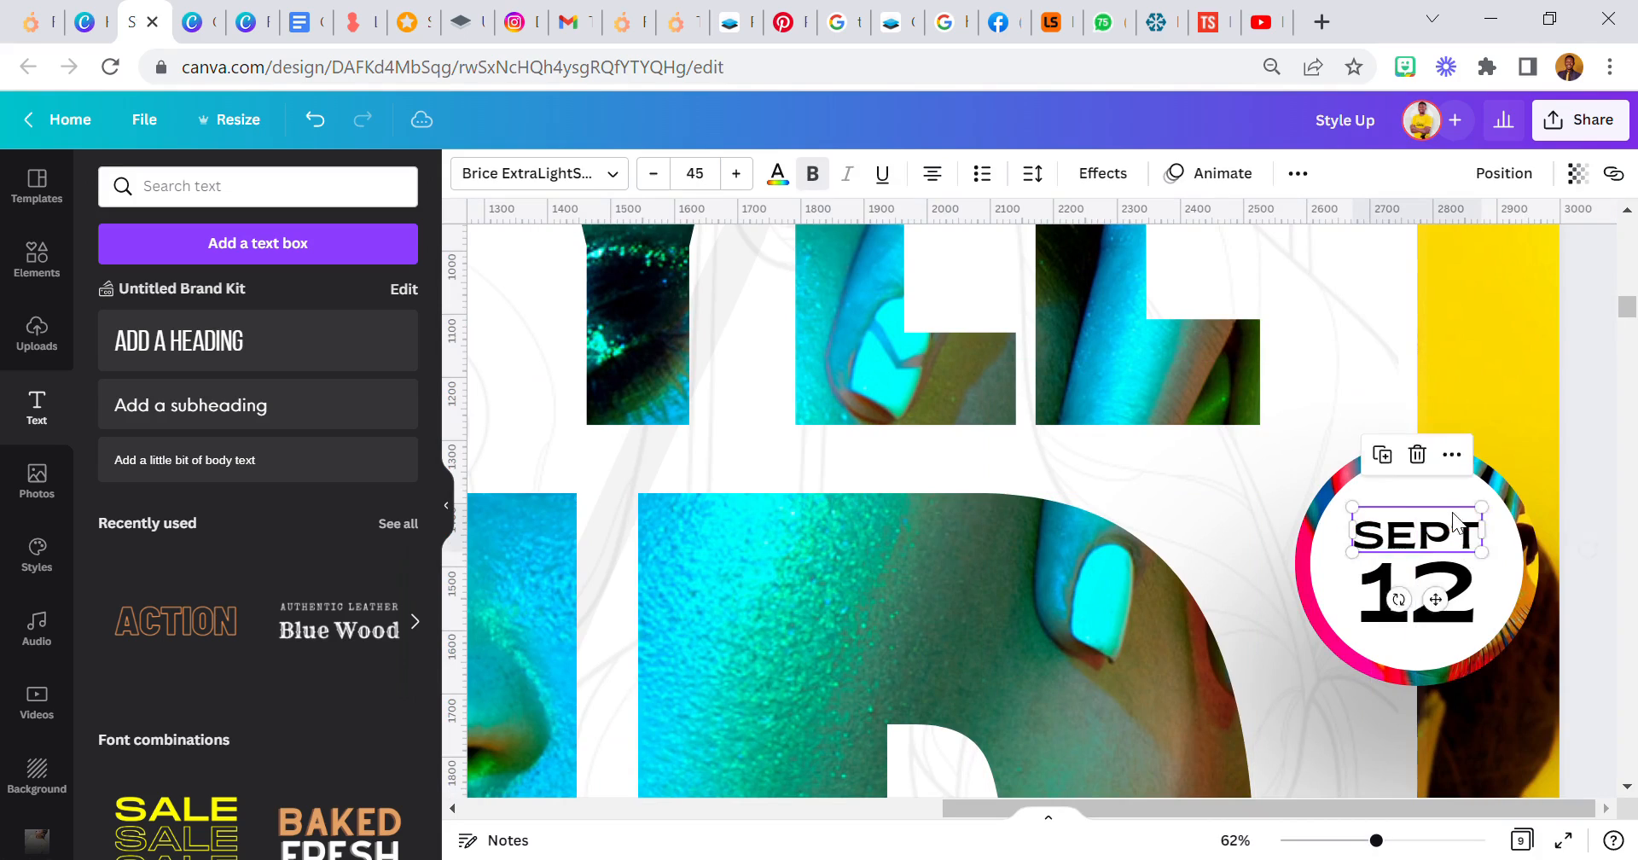
pyautogui.click(1459, 585)
pyautogui.moveTo(1459, 585); pyautogui.dragTo(1448, 587)
pyautogui.click(1411, 532)
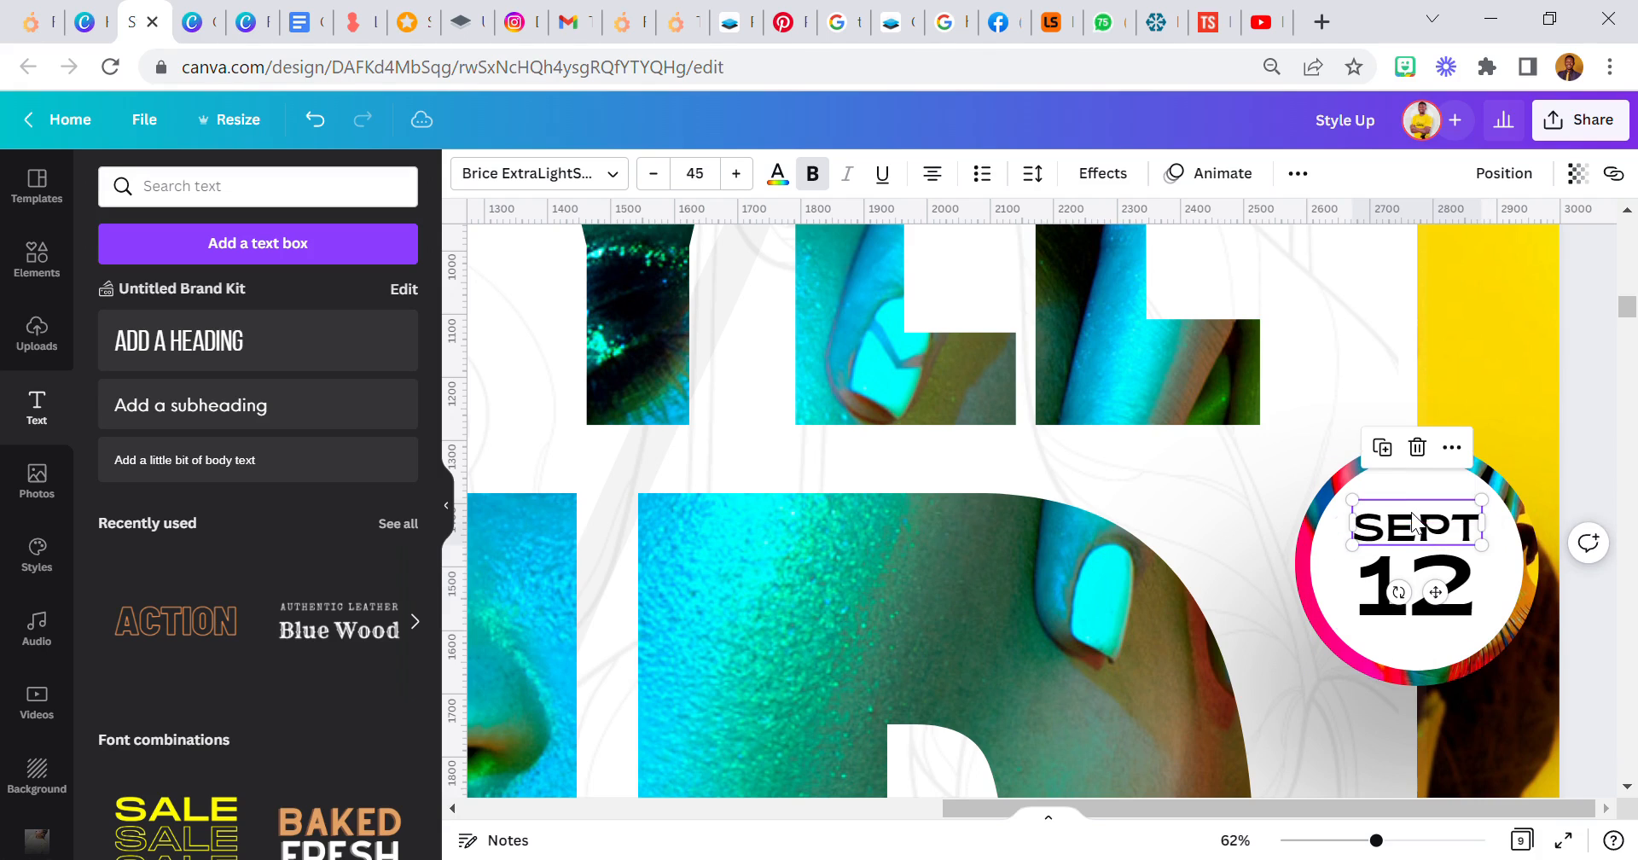
# - Duplicate the SEPT text, move the copy down into the lower circle and change it to "STARTS"
pyautogui.click(1384, 447)
pyautogui.moveTo(1431, 540); pyautogui.dragTo(1434, 687)
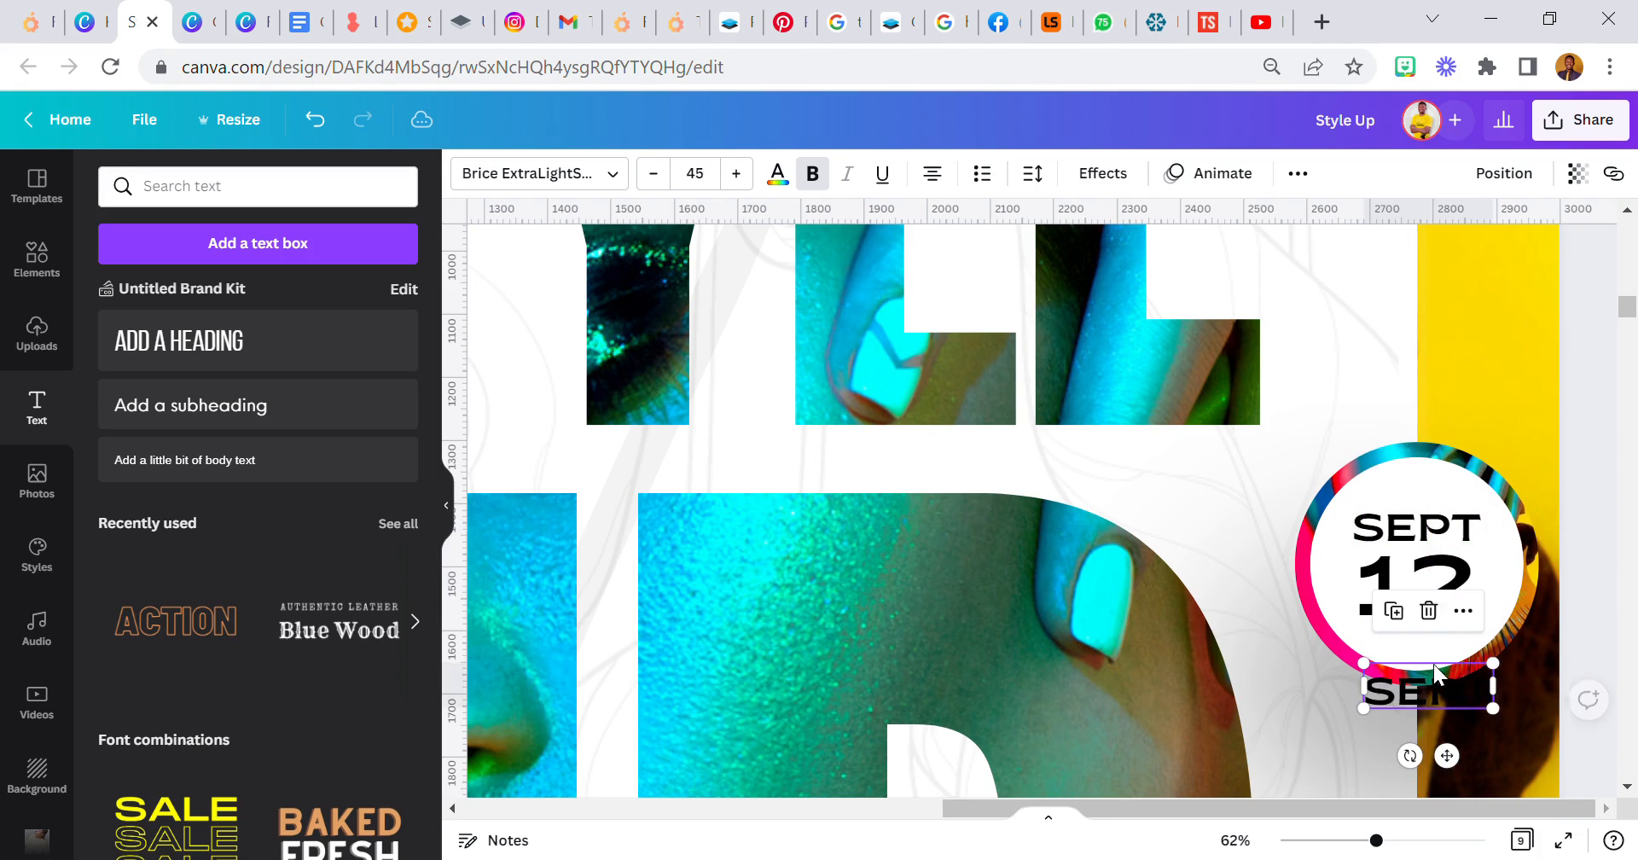
pyautogui.scroll(-5, 1435, 597)
pyautogui.moveTo(1459, 323); pyautogui.dragTo(1435, 796)
pyautogui.doubleClick(1452, 789)
pyautogui.write('STARTS')
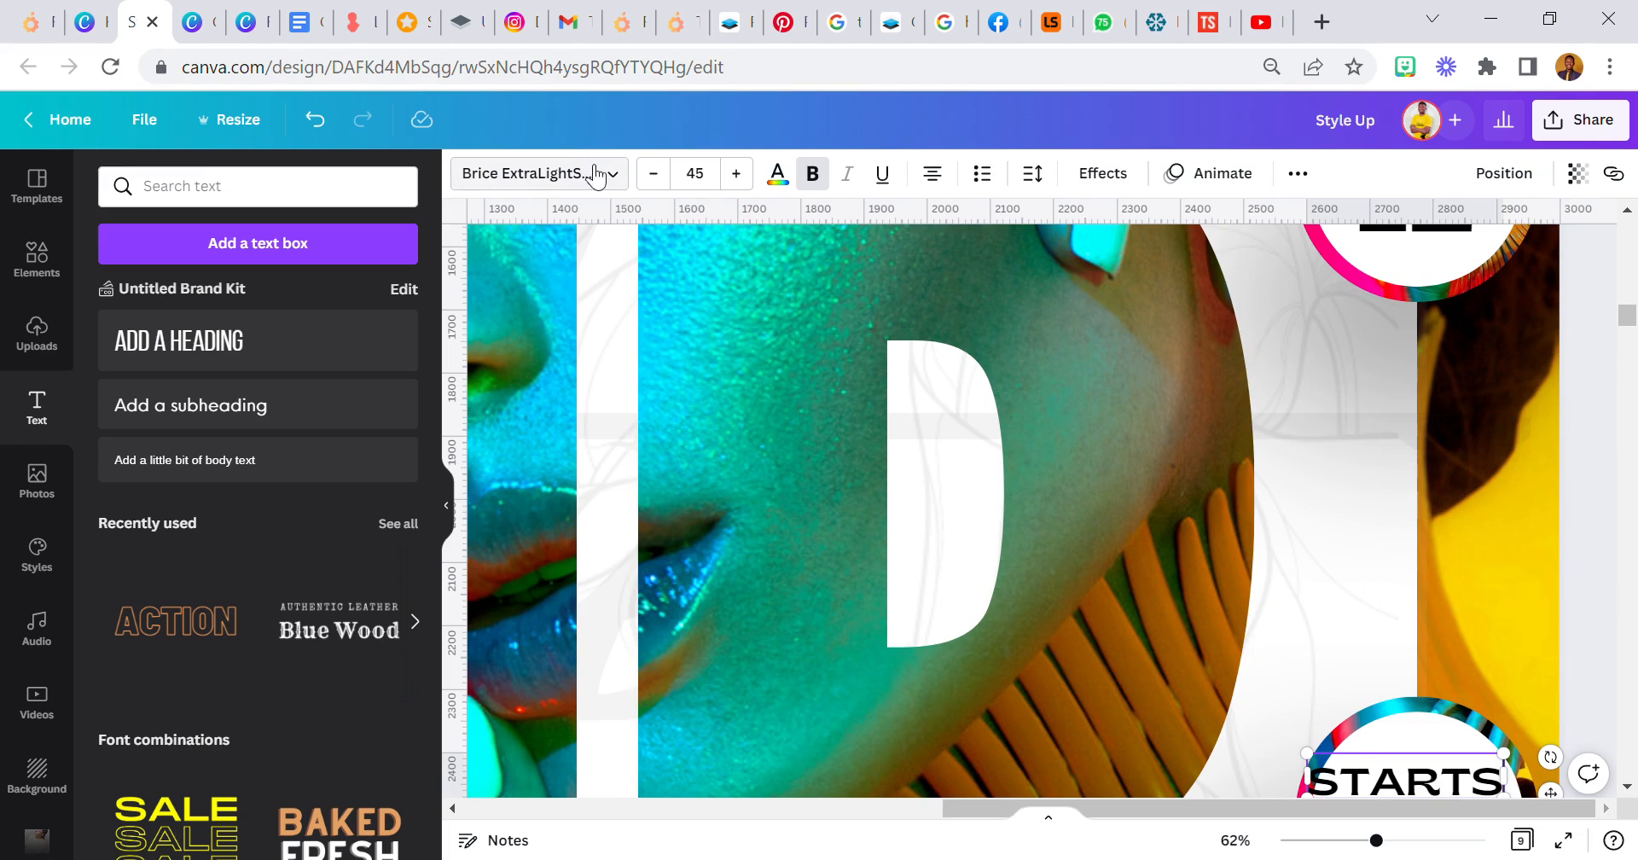
# - Set the STARTS text size to 35 and centre it in the upper part of the lower circle
pyautogui.click(706, 185)
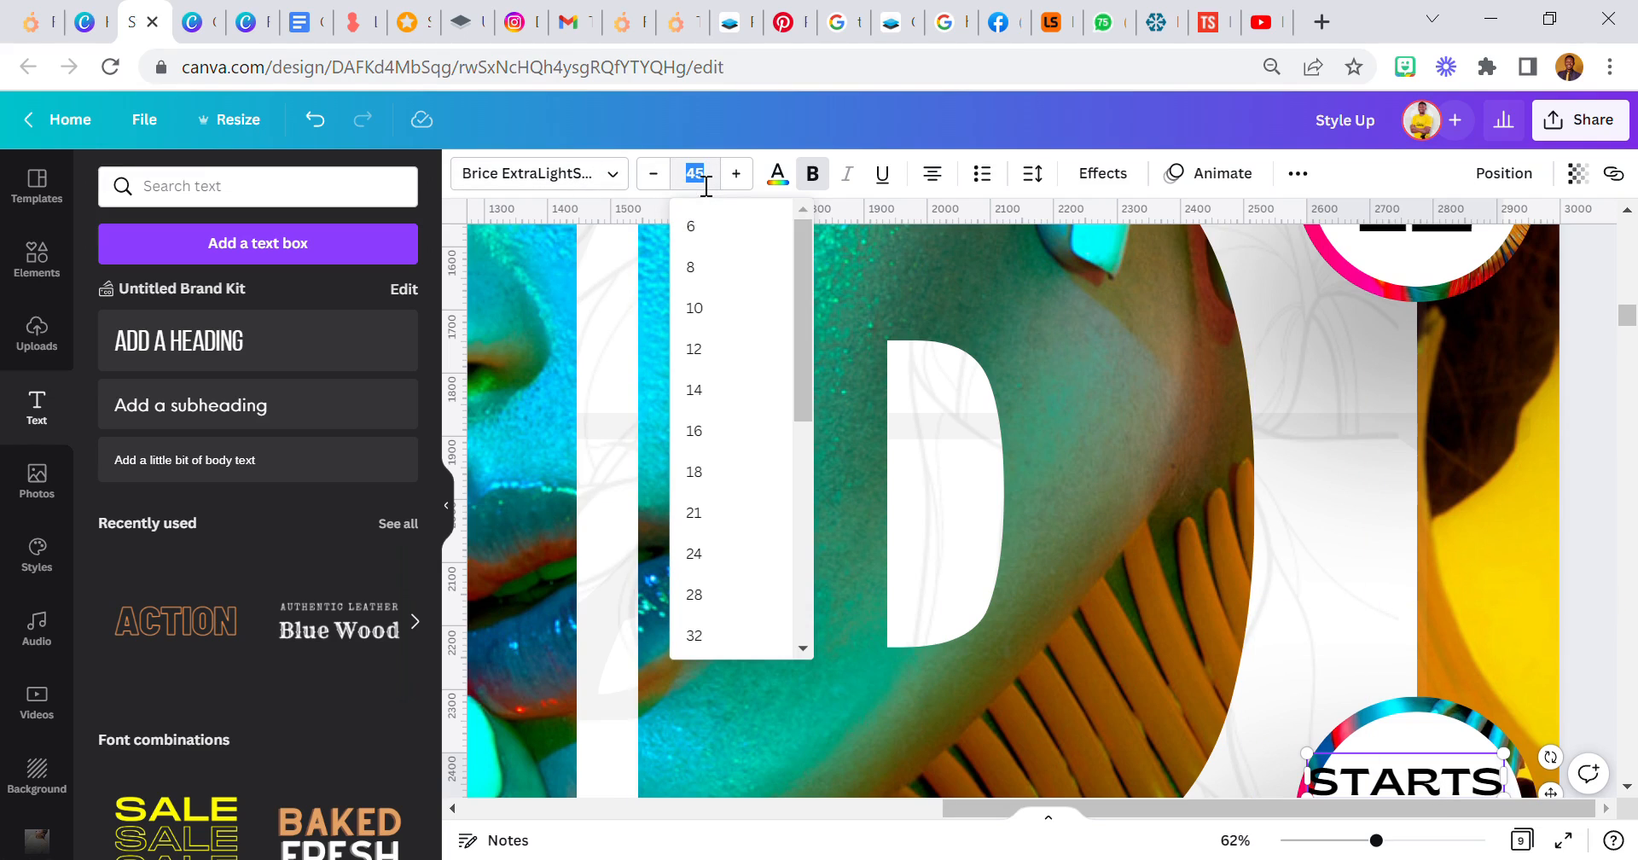
pyautogui.write('35')
pyautogui.press('Return')
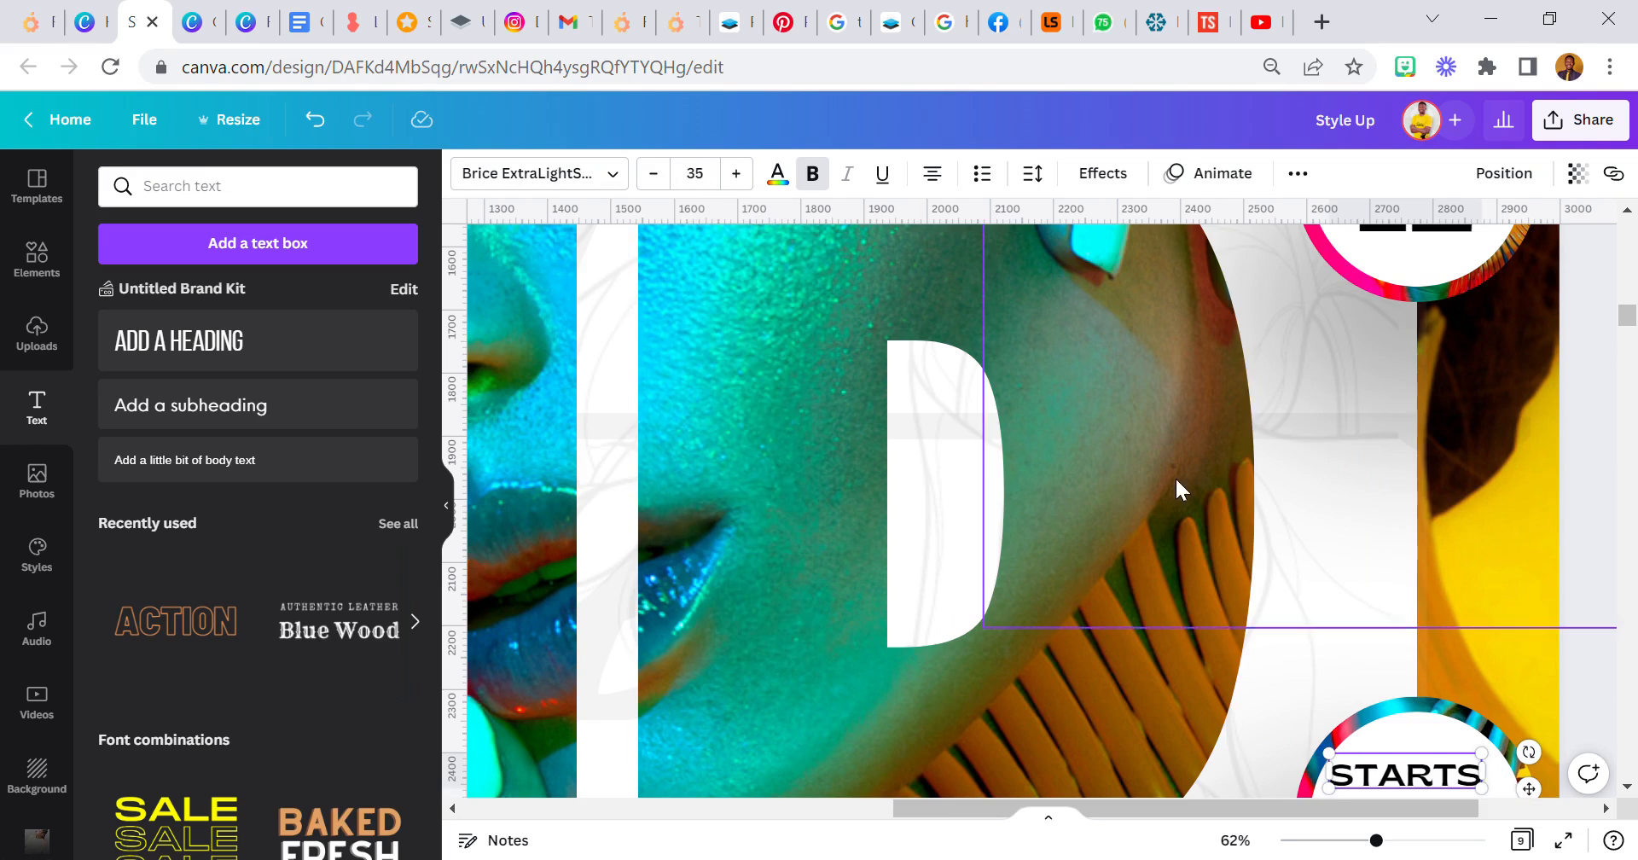
pyautogui.scroll(-5, 1175, 476)
pyautogui.click(1374, 466)
pyautogui.moveTo(1441, 399); pyautogui.dragTo(1442, 400)
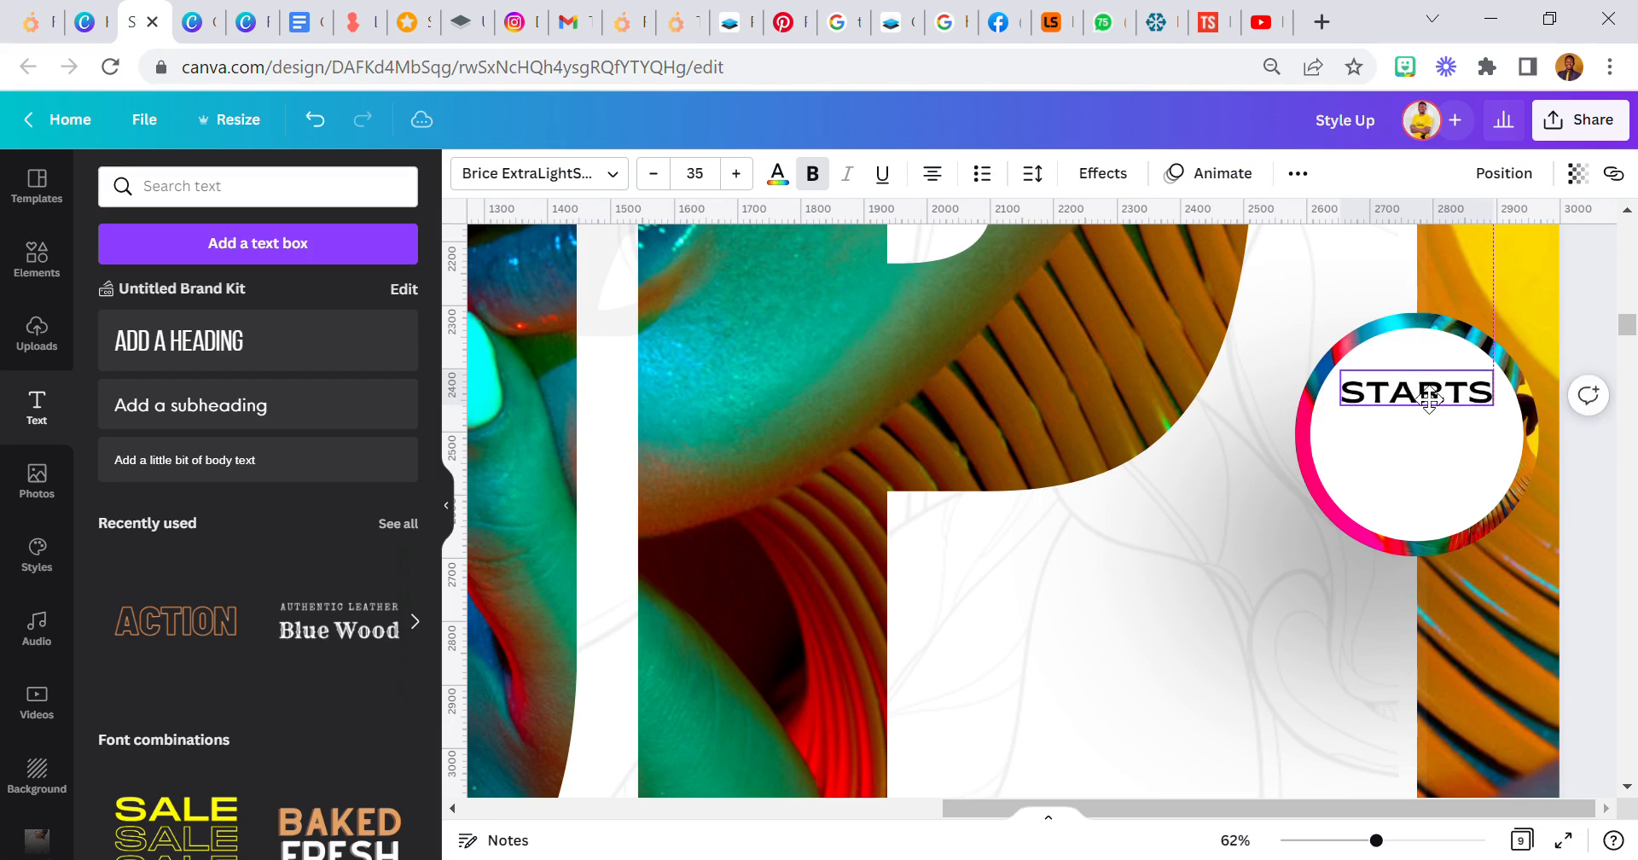
# - Duplicate the STARTS text just below the original and change the copy to "1PM"
pyautogui.hotkey('ctrl', 'd')
pyautogui.moveTo(1412, 391); pyautogui.dragTo(1416, 462)
pyautogui.doubleClick(1431, 473)
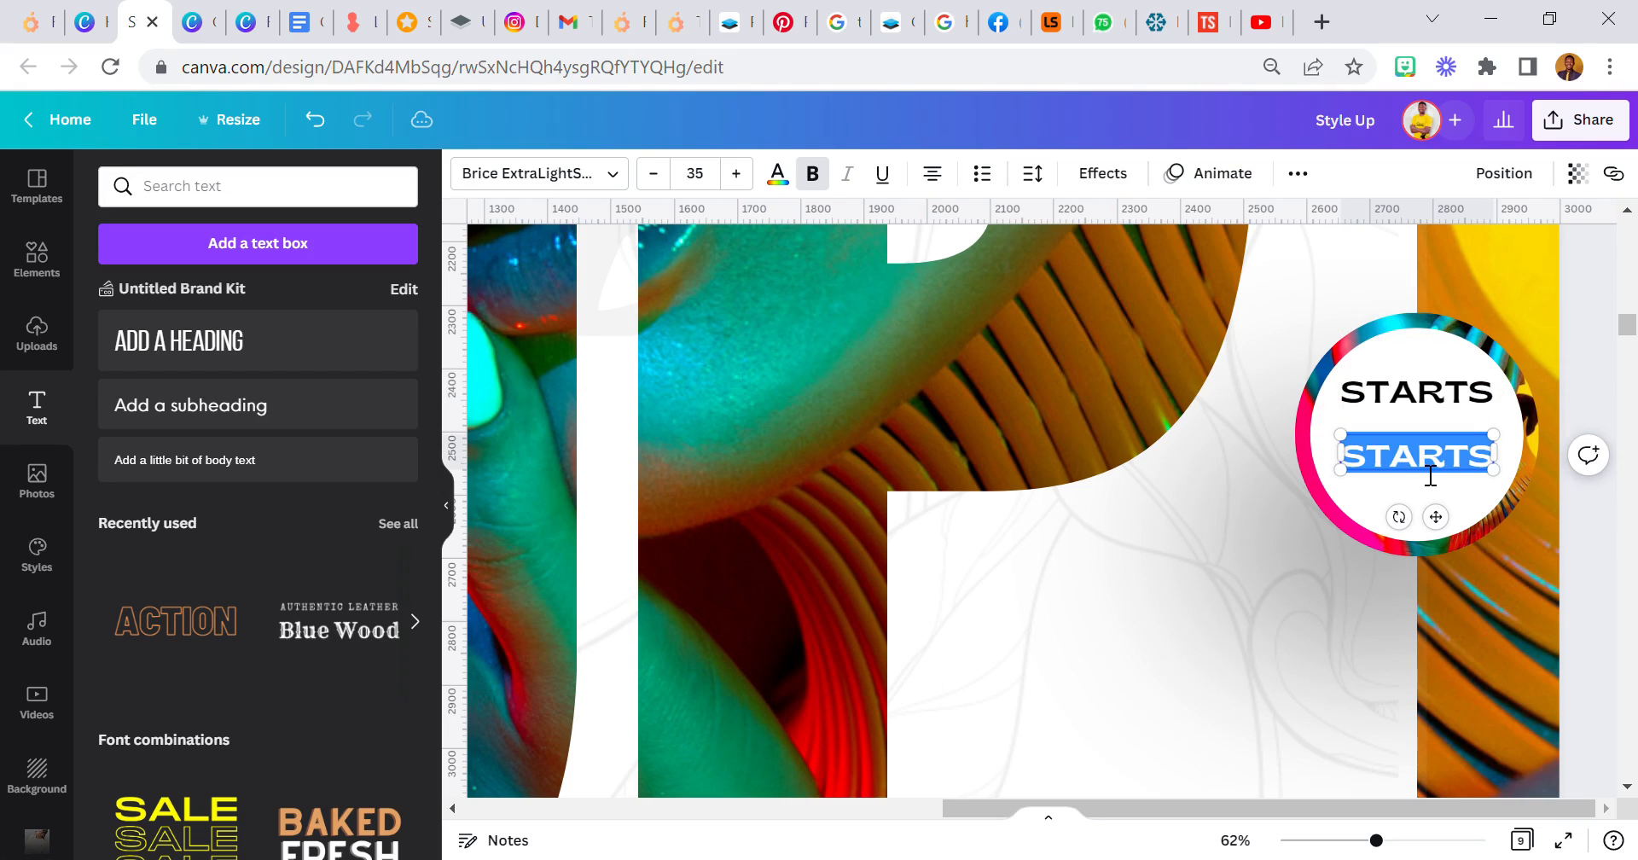
pyautogui.write('12')
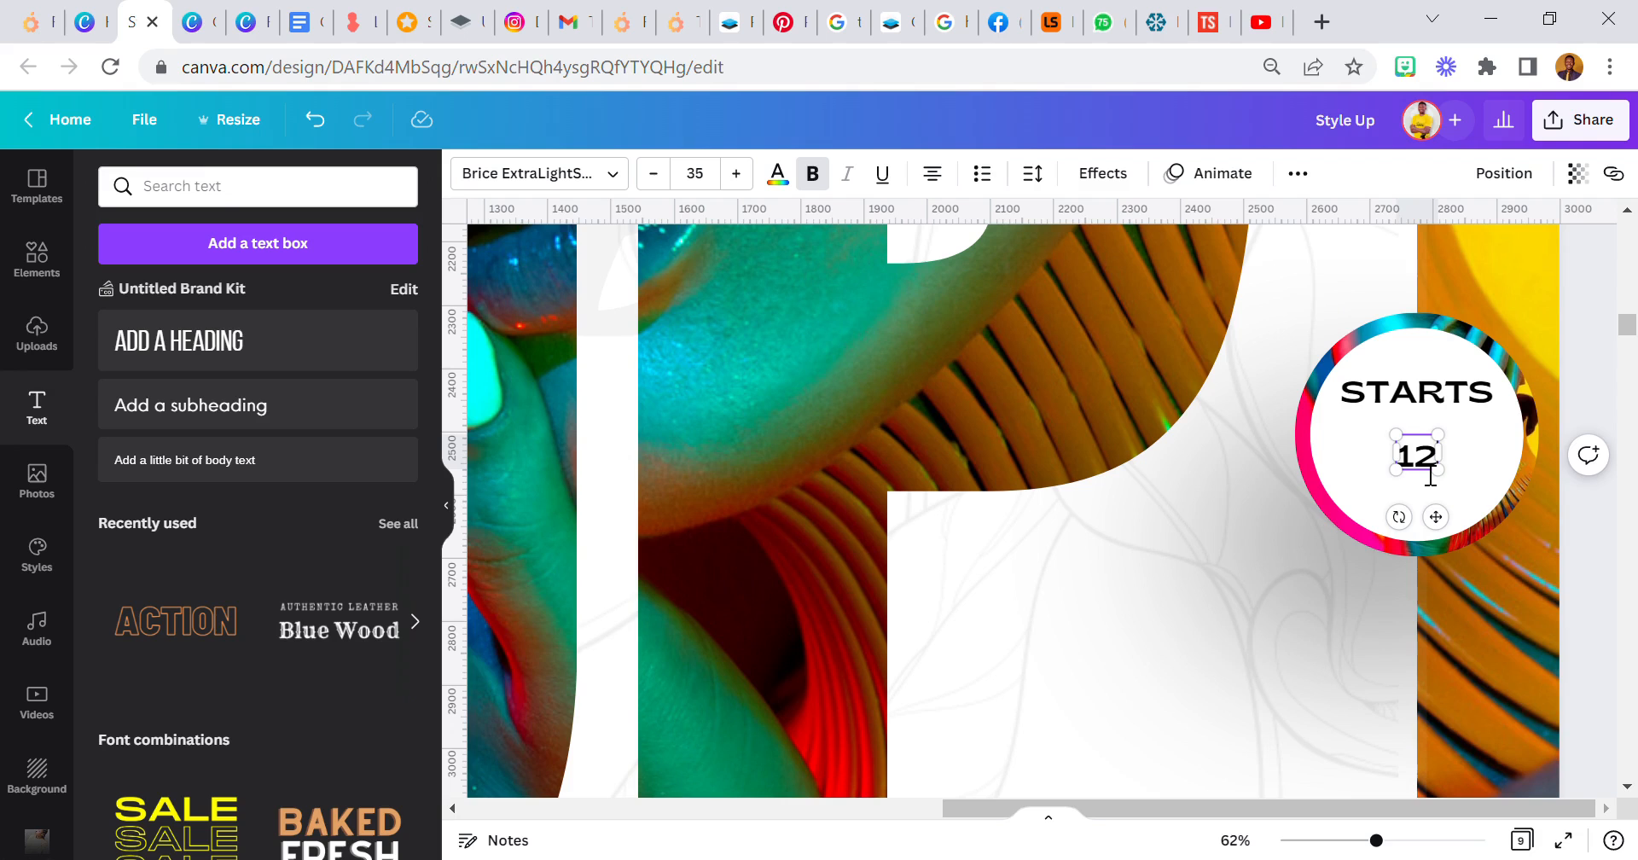
pyautogui.write('PM')
pyautogui.scroll(5, 1417, 462)
pyautogui.scroll(-3, 1417, 462)
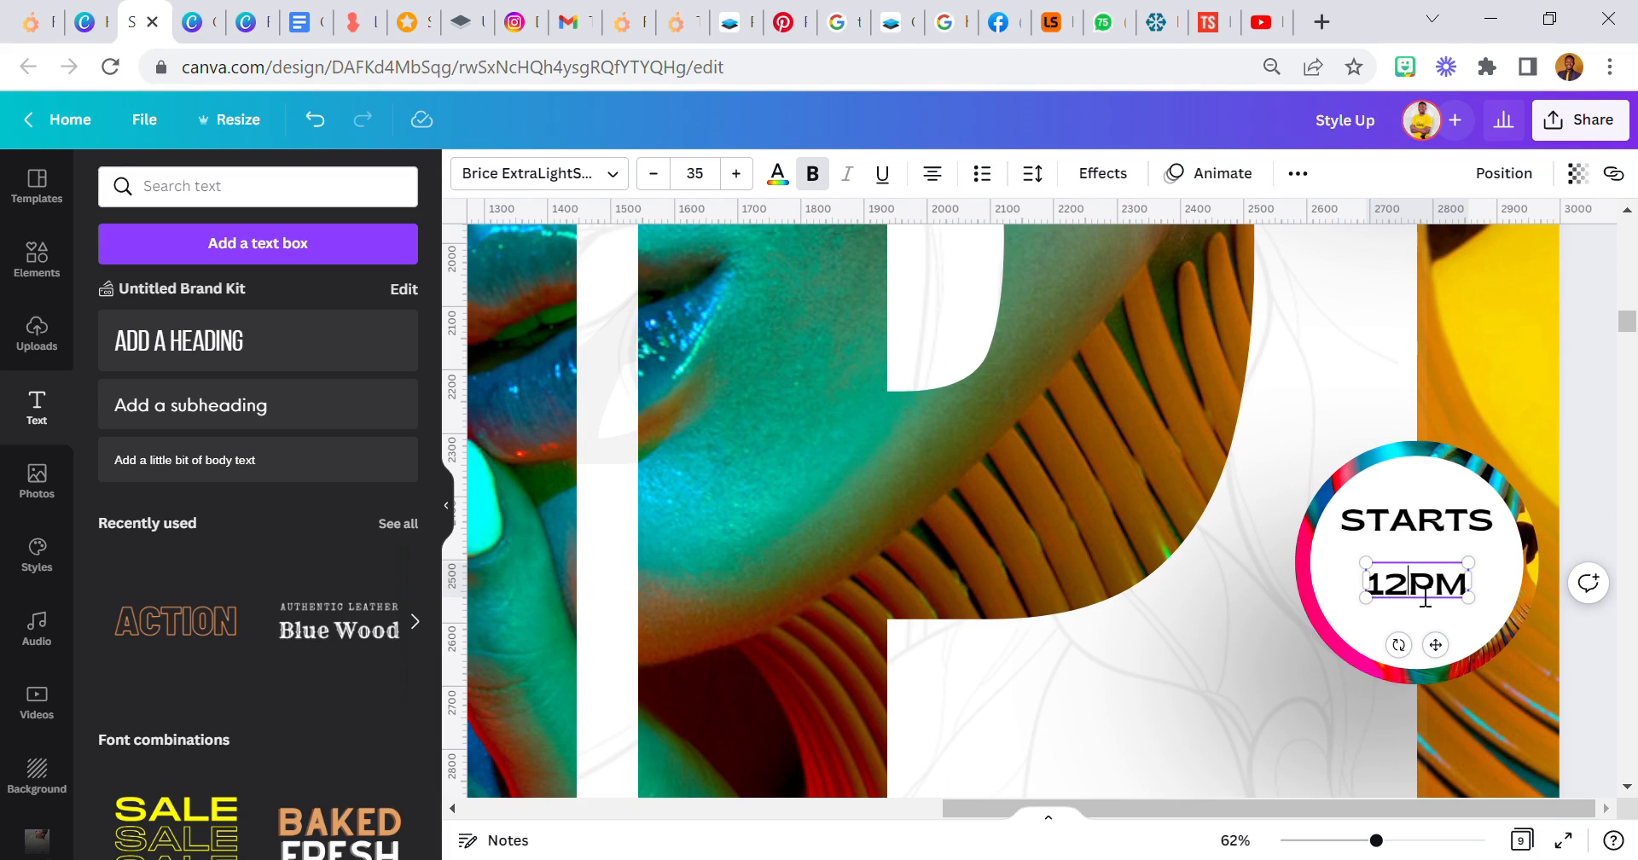
pyautogui.press('BackSpace')
# - Enlarge "1PM" to size 68 and position it and STARTS slightly lower as a centred pair in the circle
pyautogui.moveTo(1385, 580); pyautogui.dragTo(1336, 543)
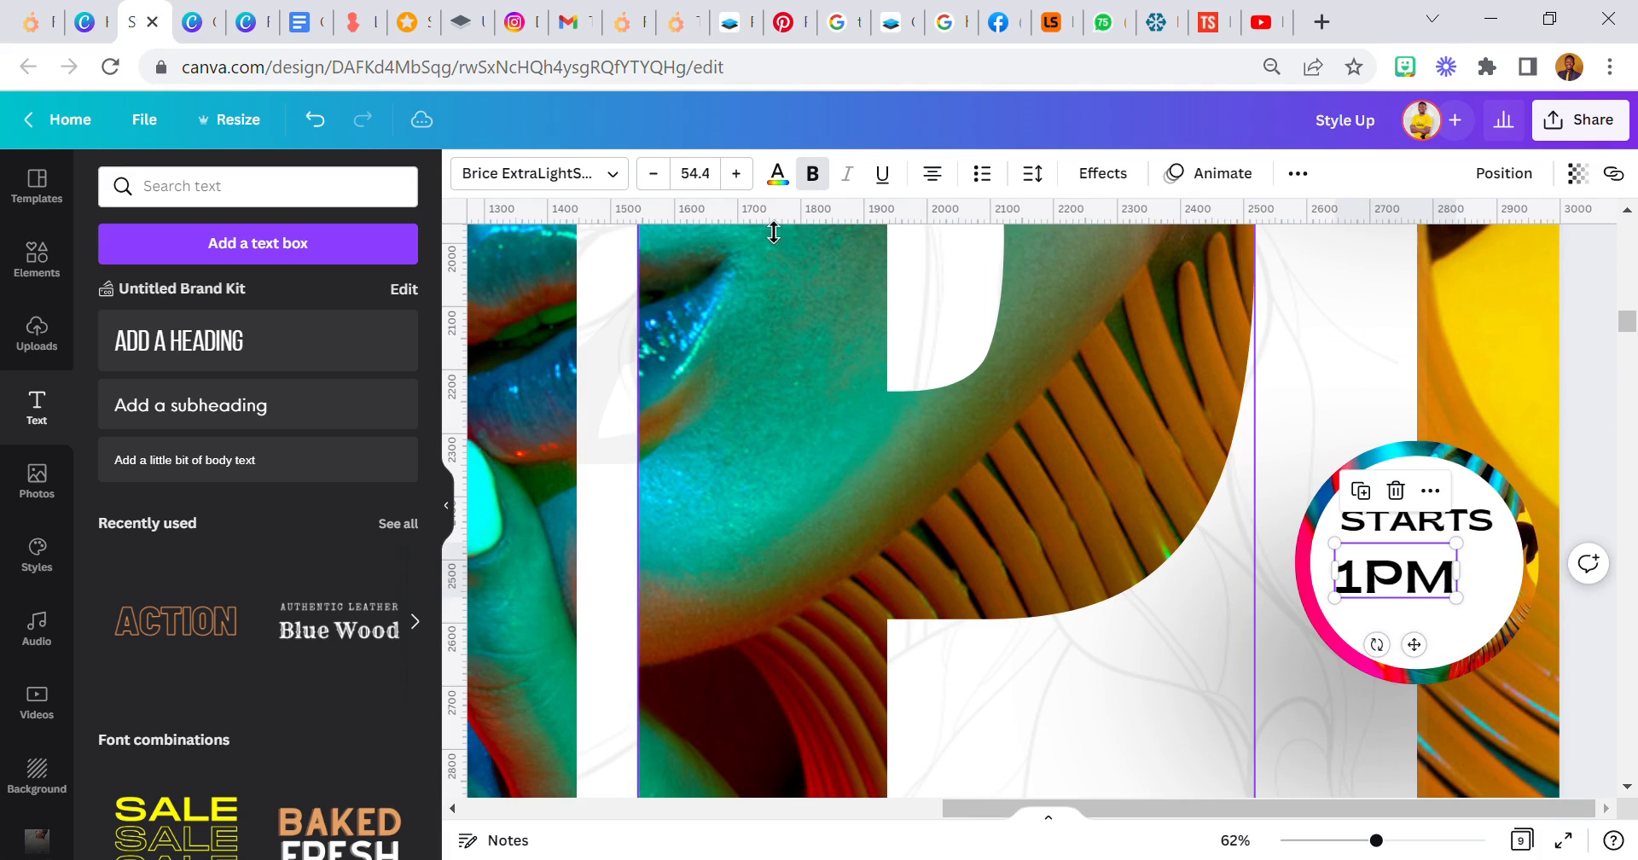
pyautogui.click(729, 183)
pyautogui.write('6')
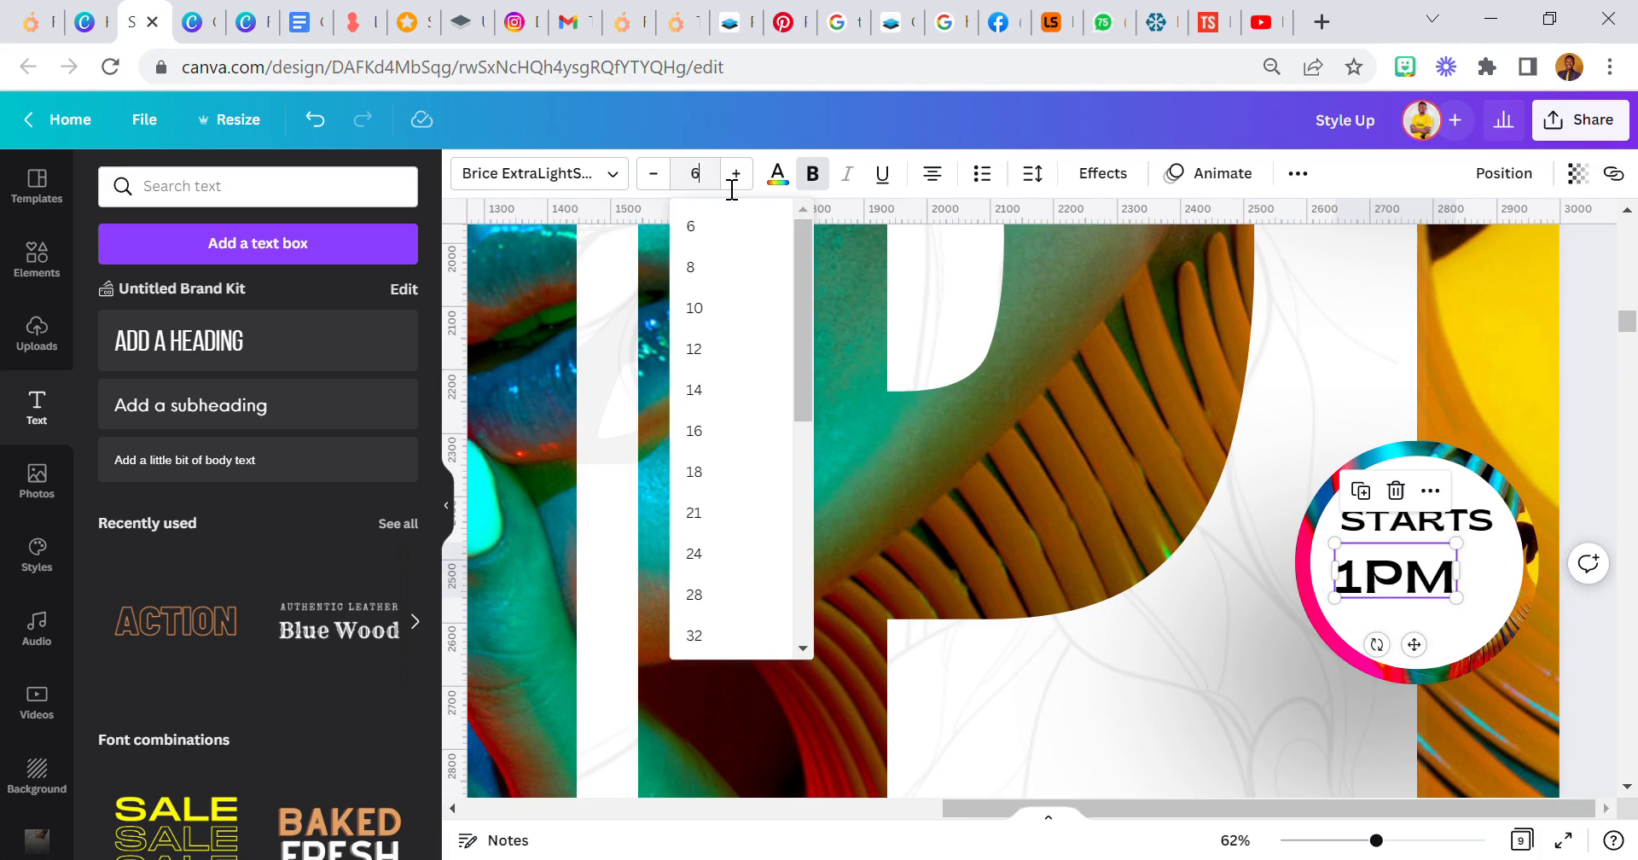
pyautogui.write('8')
pyautogui.press('Return')
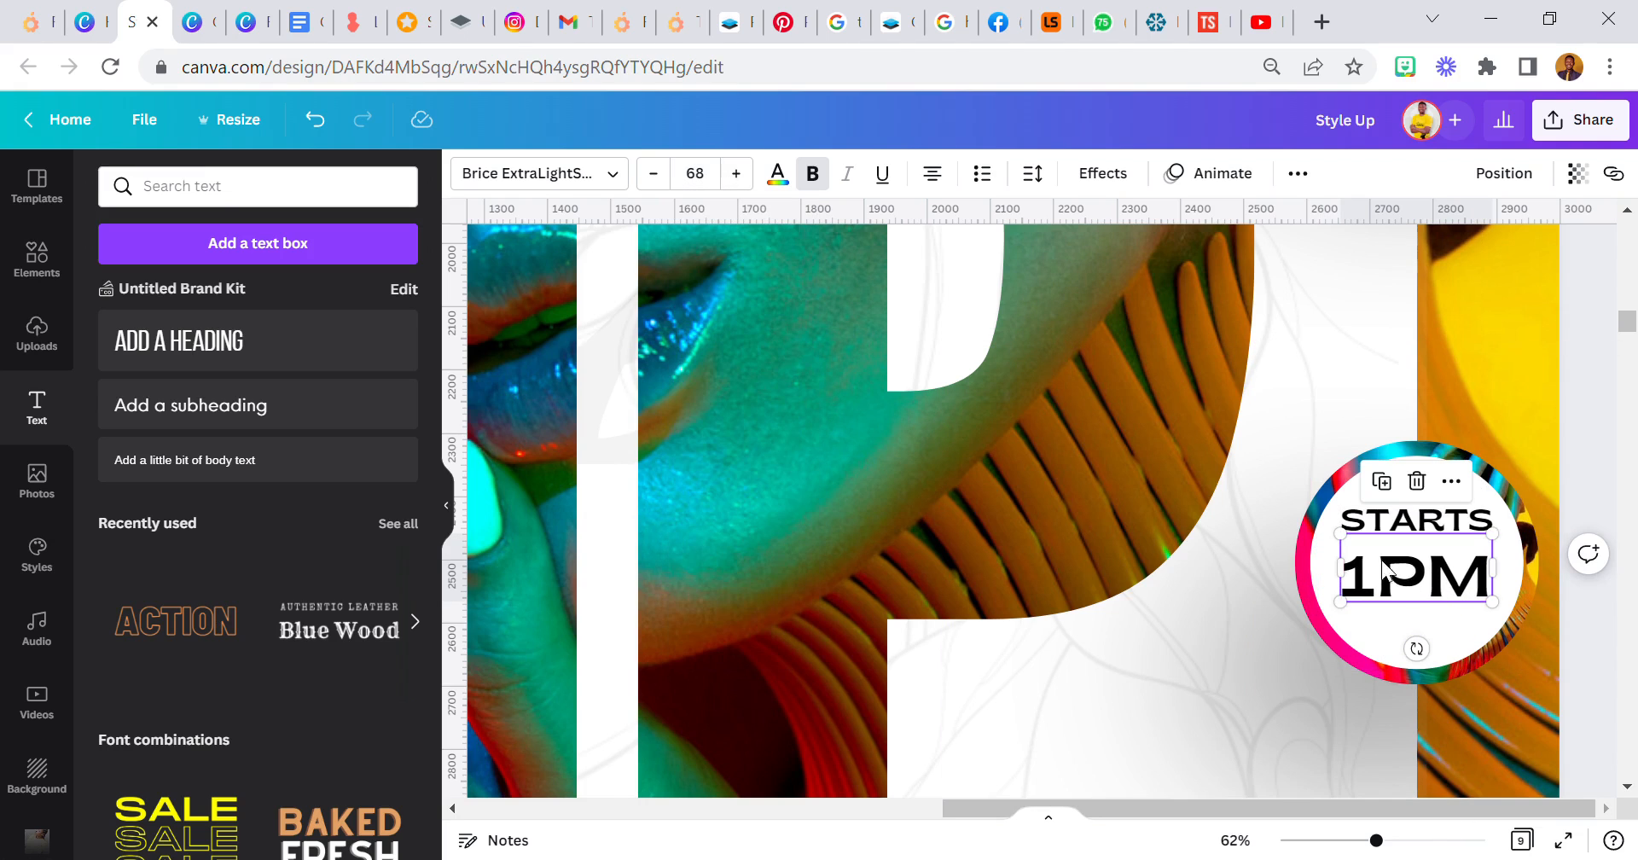
pyautogui.moveTo(1423, 585); pyautogui.dragTo(1423, 596)
pyautogui.moveTo(1419, 528); pyautogui.dragTo(1420, 539)
pyautogui.click(1235, 841)
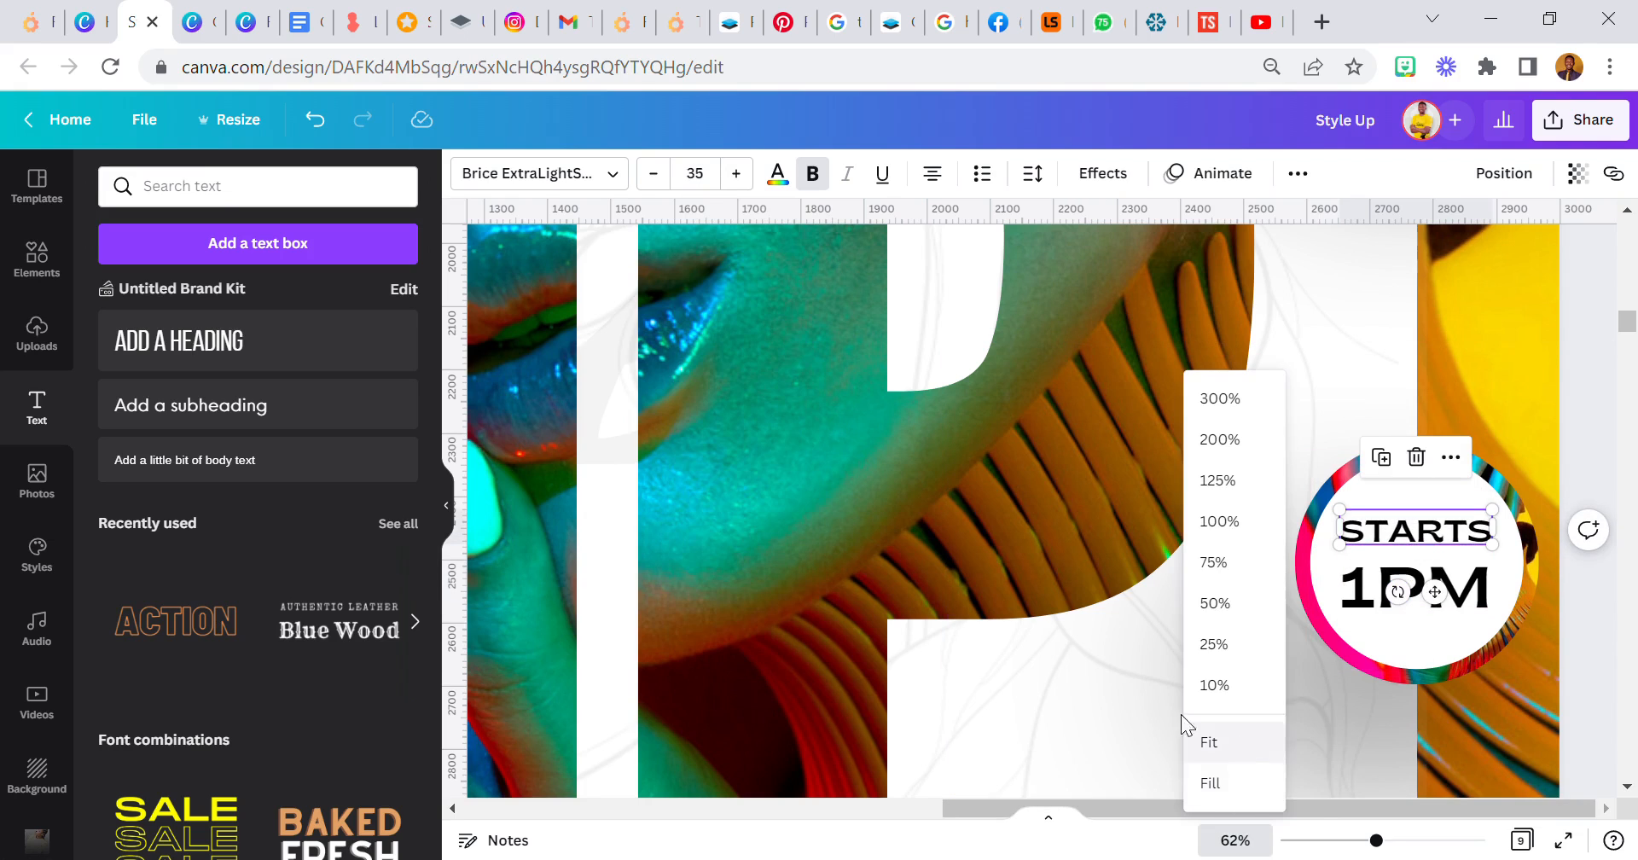
pyautogui.click(1215, 685)
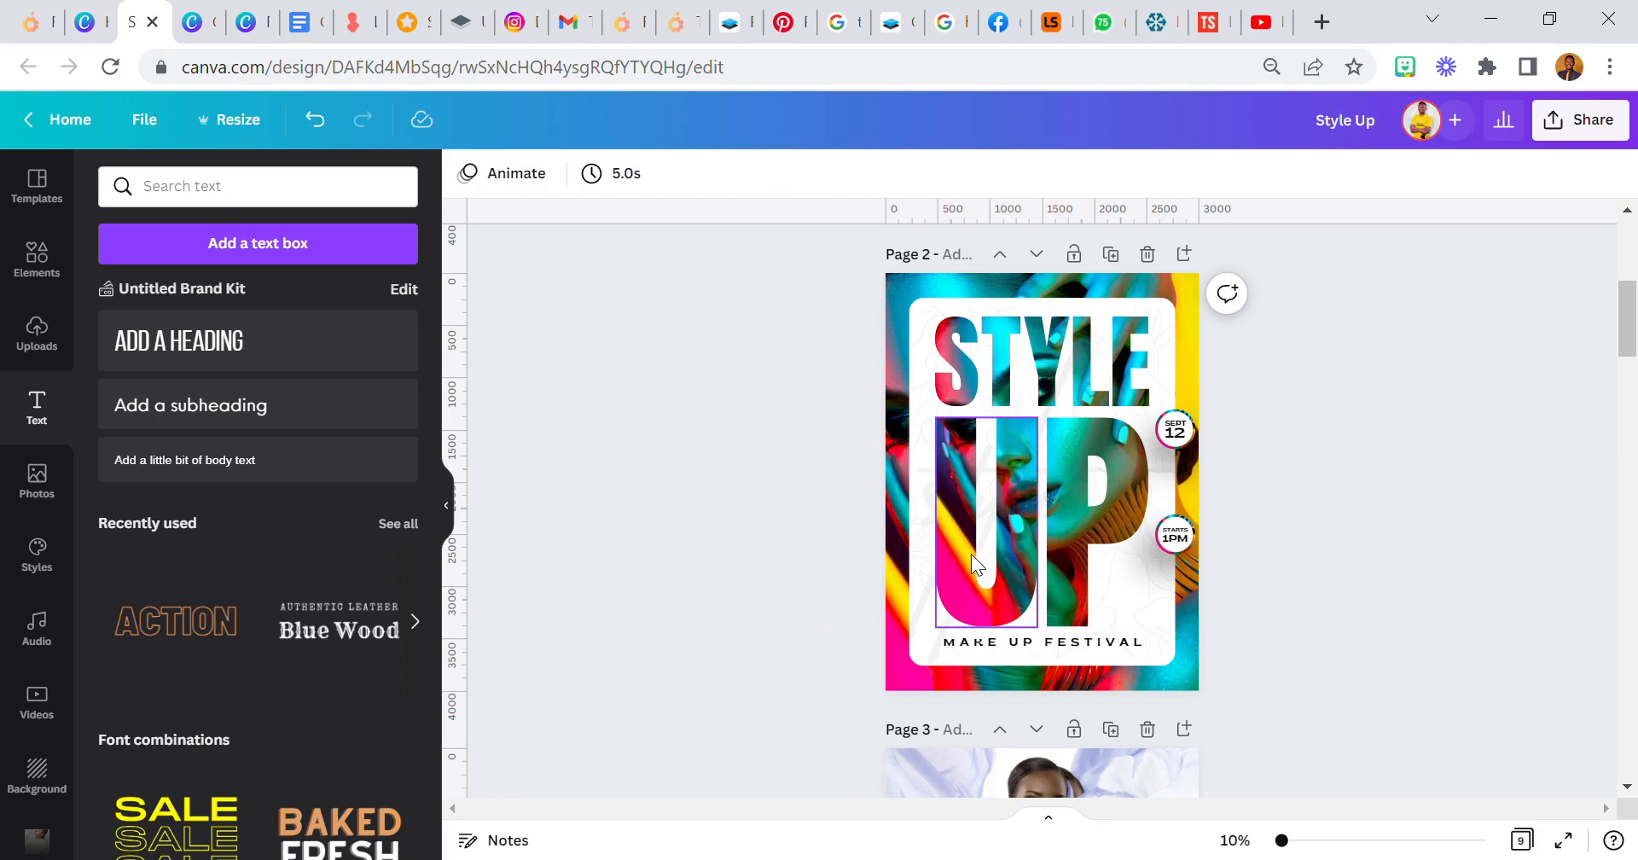
# - Insert a single-image grid on page 2 and shrink it into the space beside the stem of the P
pyautogui.click(37, 261)
pyautogui.scroll(-10, 280, 449)
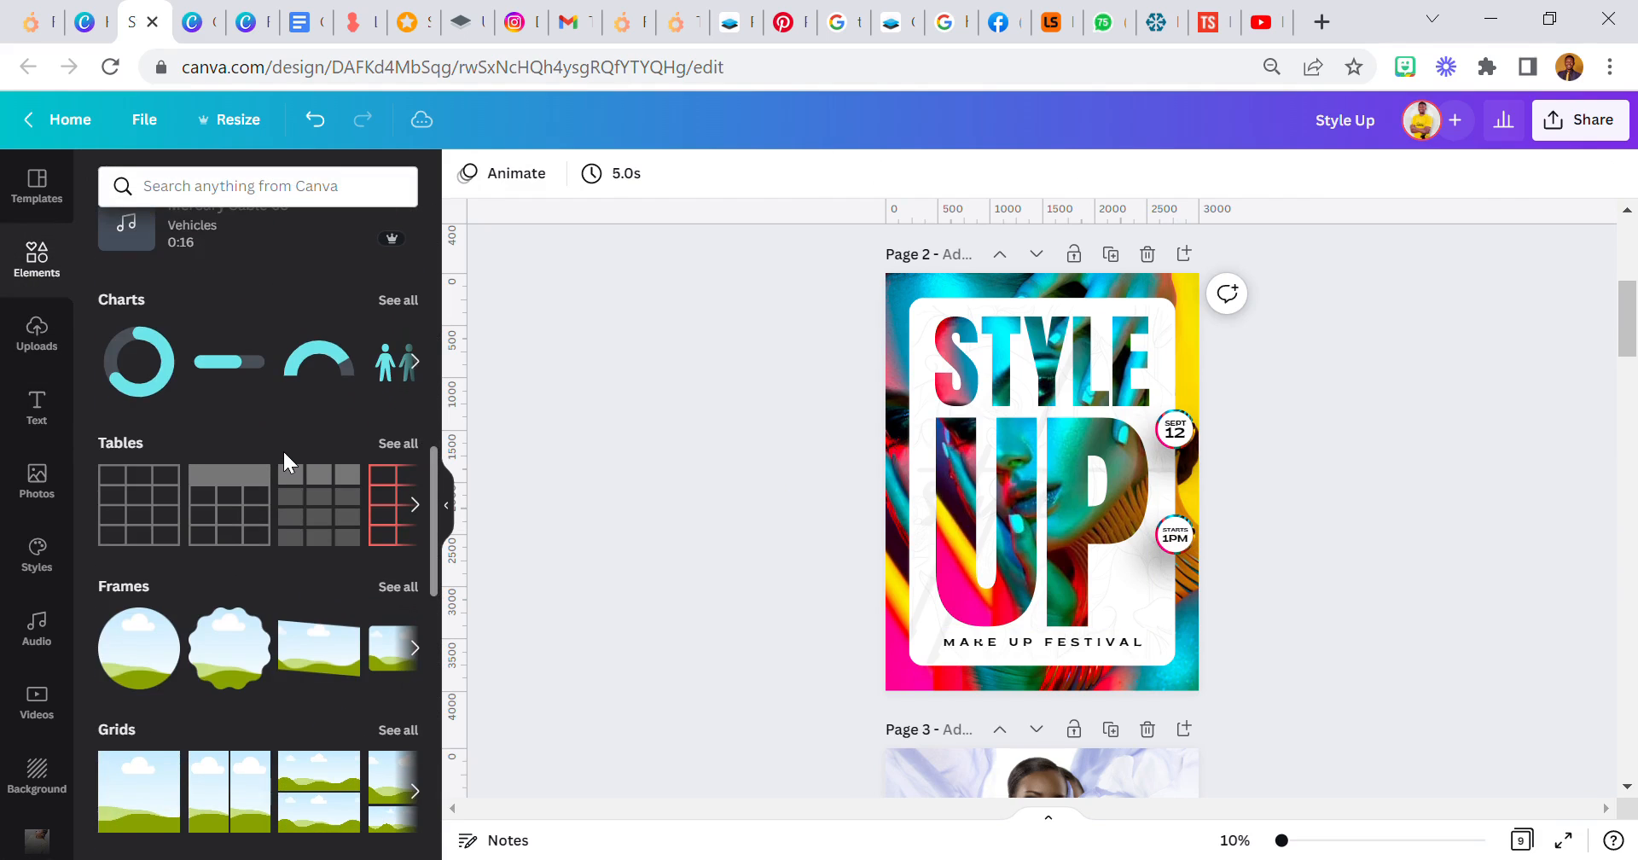
pyautogui.scroll(-2, 283, 460)
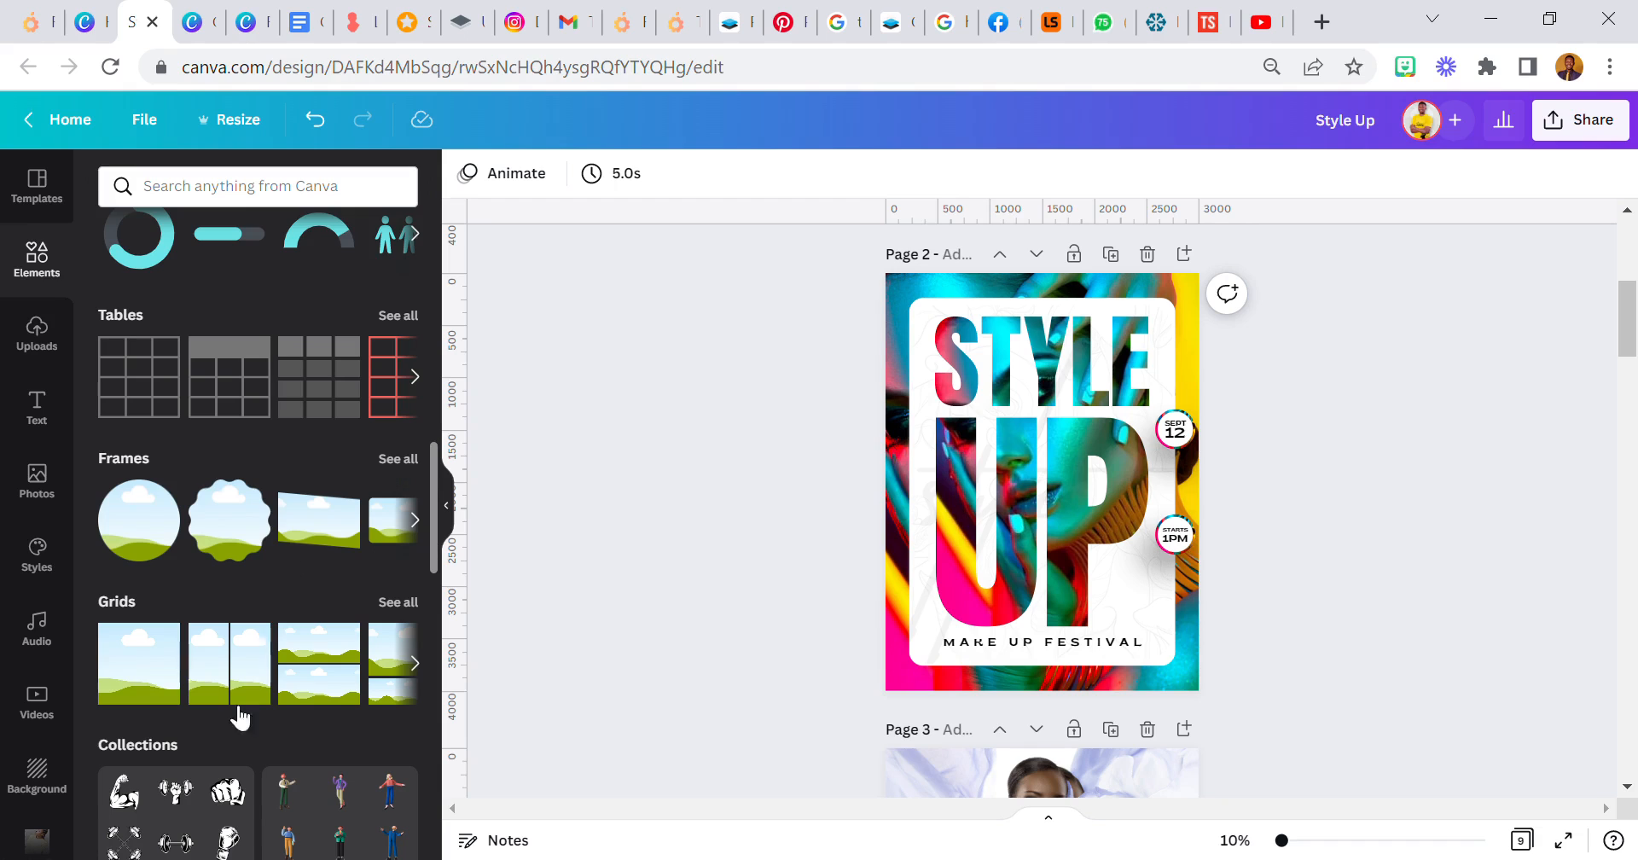
pyautogui.click(141, 668)
pyautogui.moveTo(886, 273); pyautogui.dragTo(1124, 578)
pyautogui.moveTo(1202, 677); pyautogui.dragTo(1148, 617)
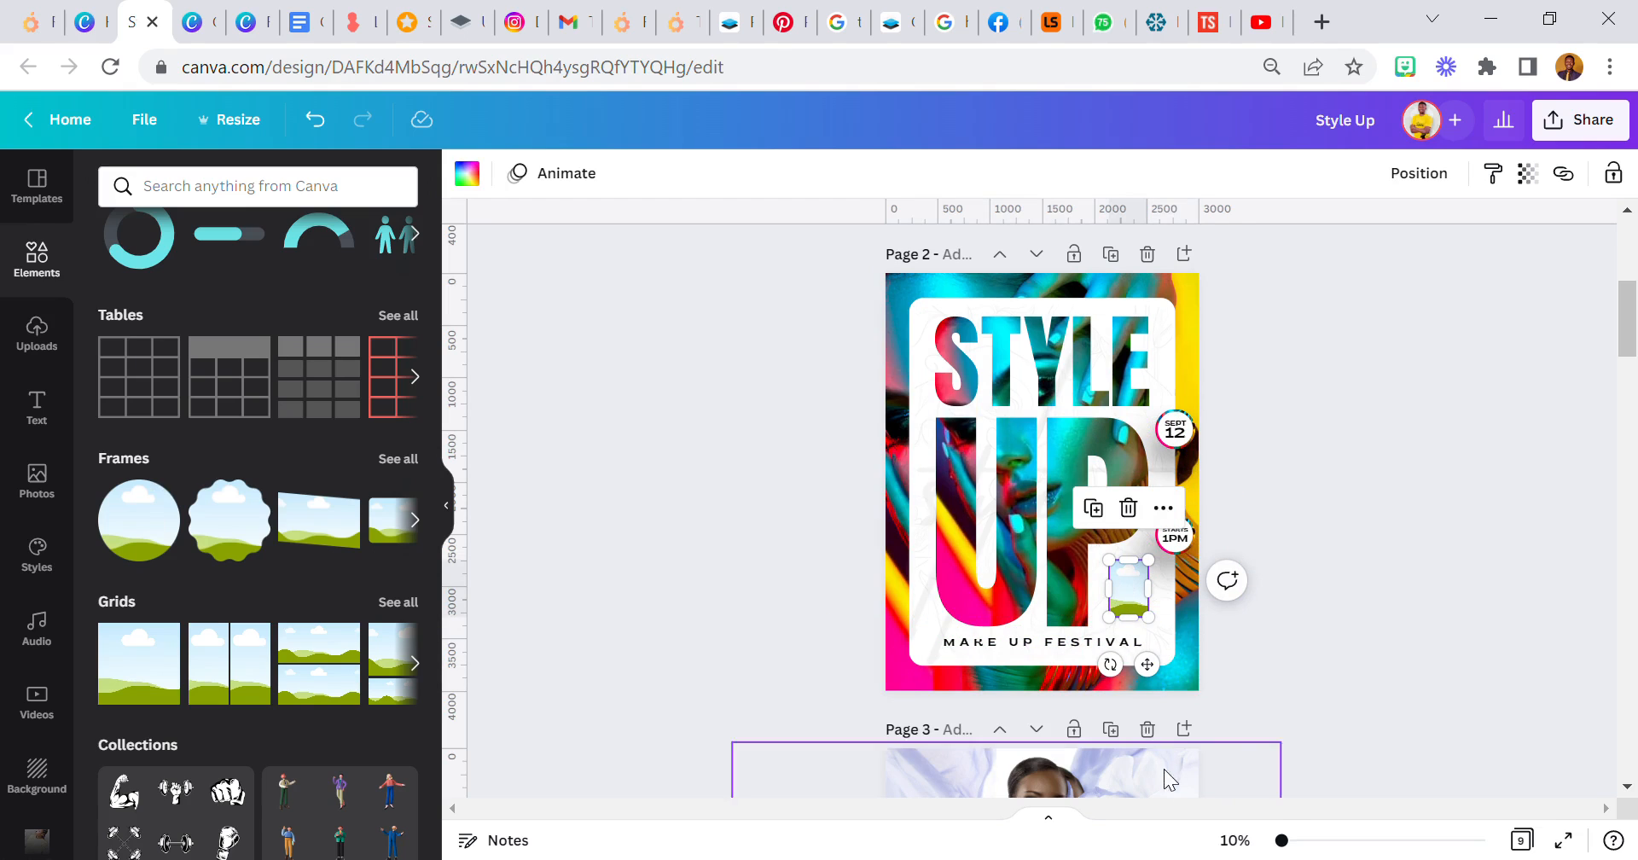
# - Undo the last resize of the image grid and bring the grid to the front
pyautogui.moveTo(1283, 842); pyautogui.dragTo(1315, 842)
pyautogui.scroll(-2, 1280, 615)
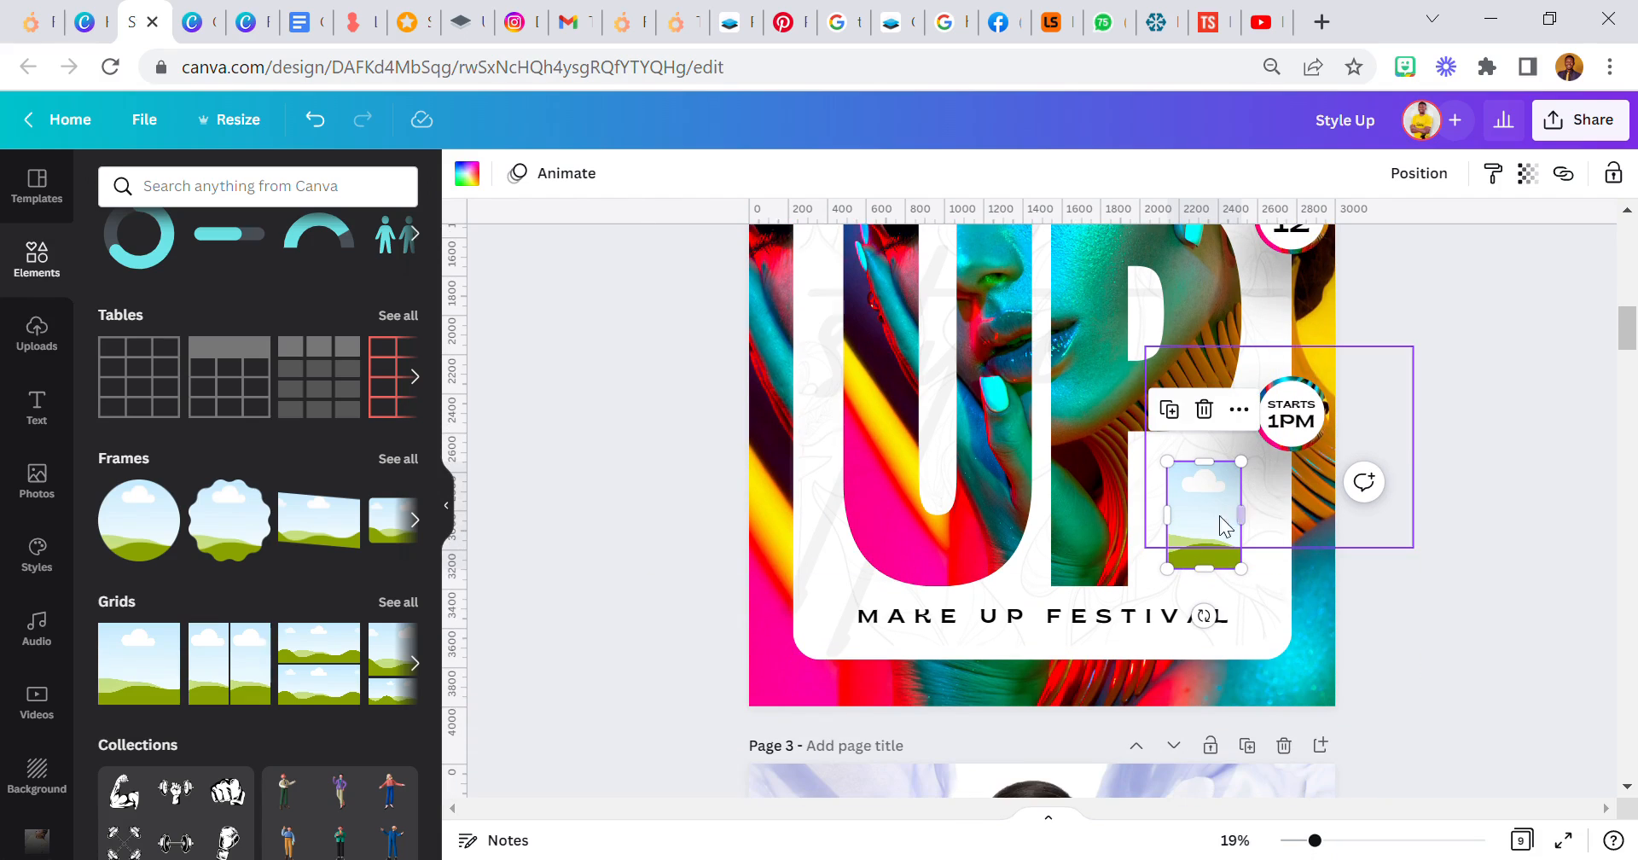
pyautogui.click(1188, 544)
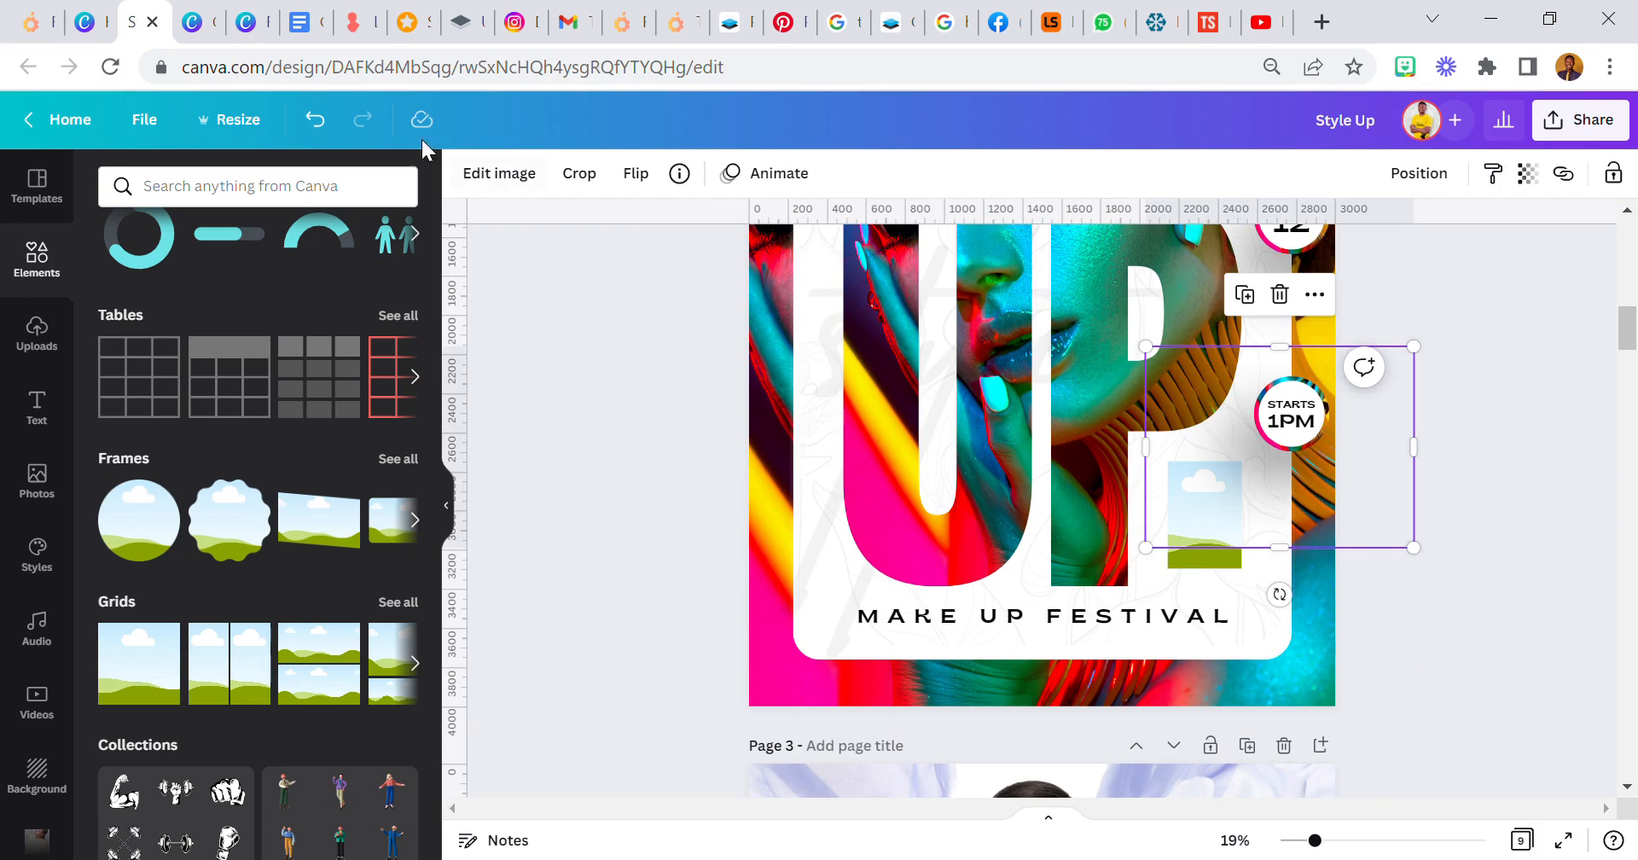
pyautogui.click(337, 118)
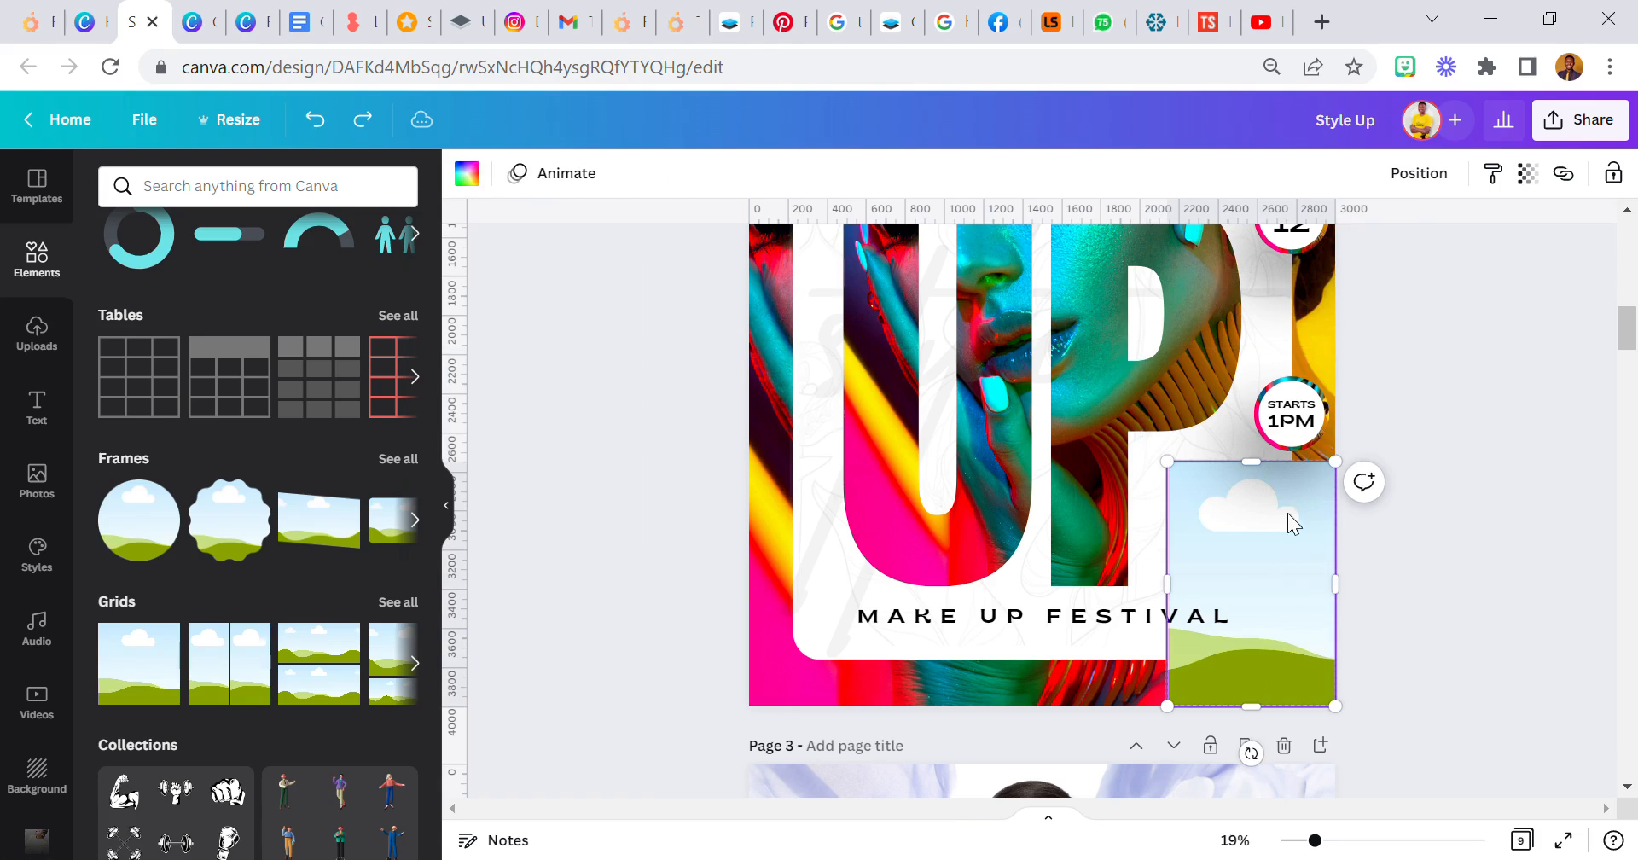
pyautogui.click(1419, 172)
pyautogui.click(1118, 274)
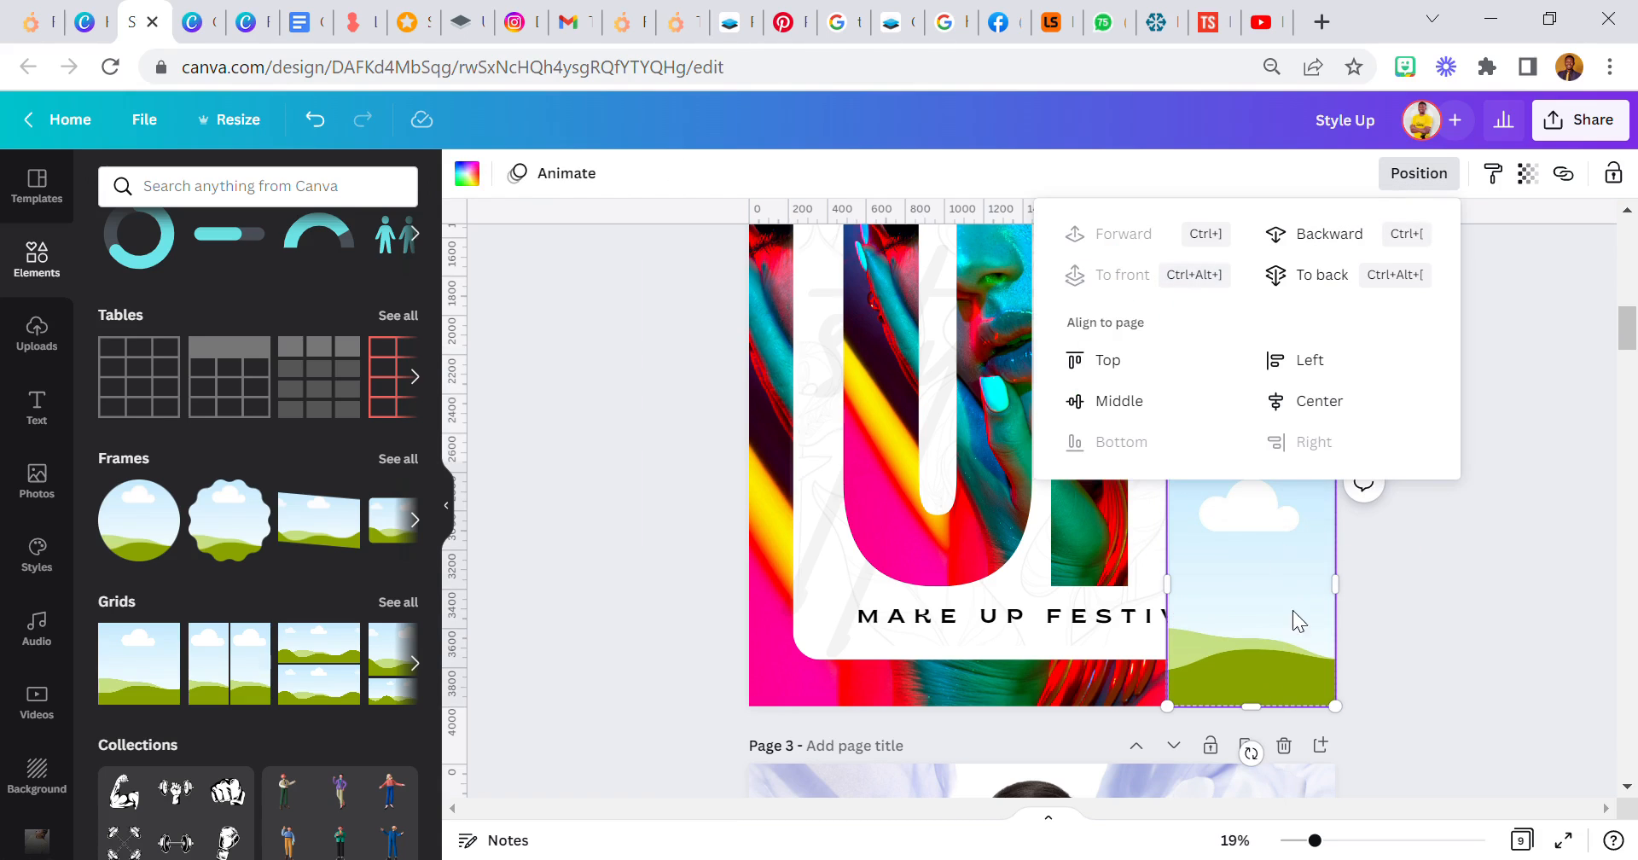
# - Shrink the grid from its lower corner to align with the base of the P, and lower its top edge slightly
pyautogui.moveTo(1307, 698); pyautogui.dragTo(1255, 533)
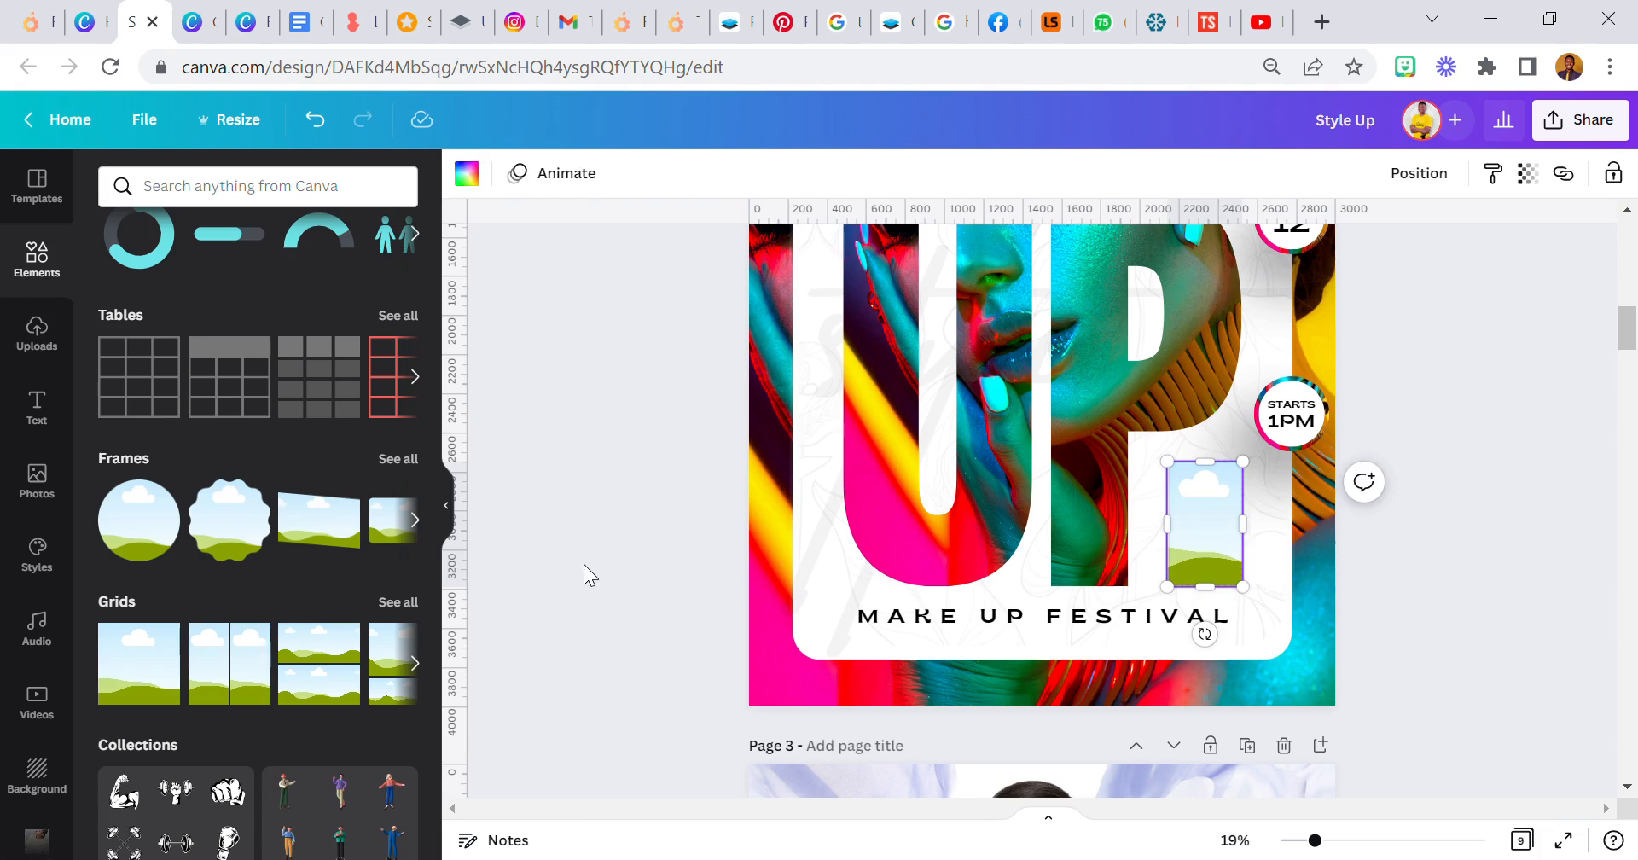
pyautogui.click(1199, 514)
pyautogui.moveTo(1204, 462); pyautogui.dragTo(1204, 471)
pyautogui.click(681, 480)
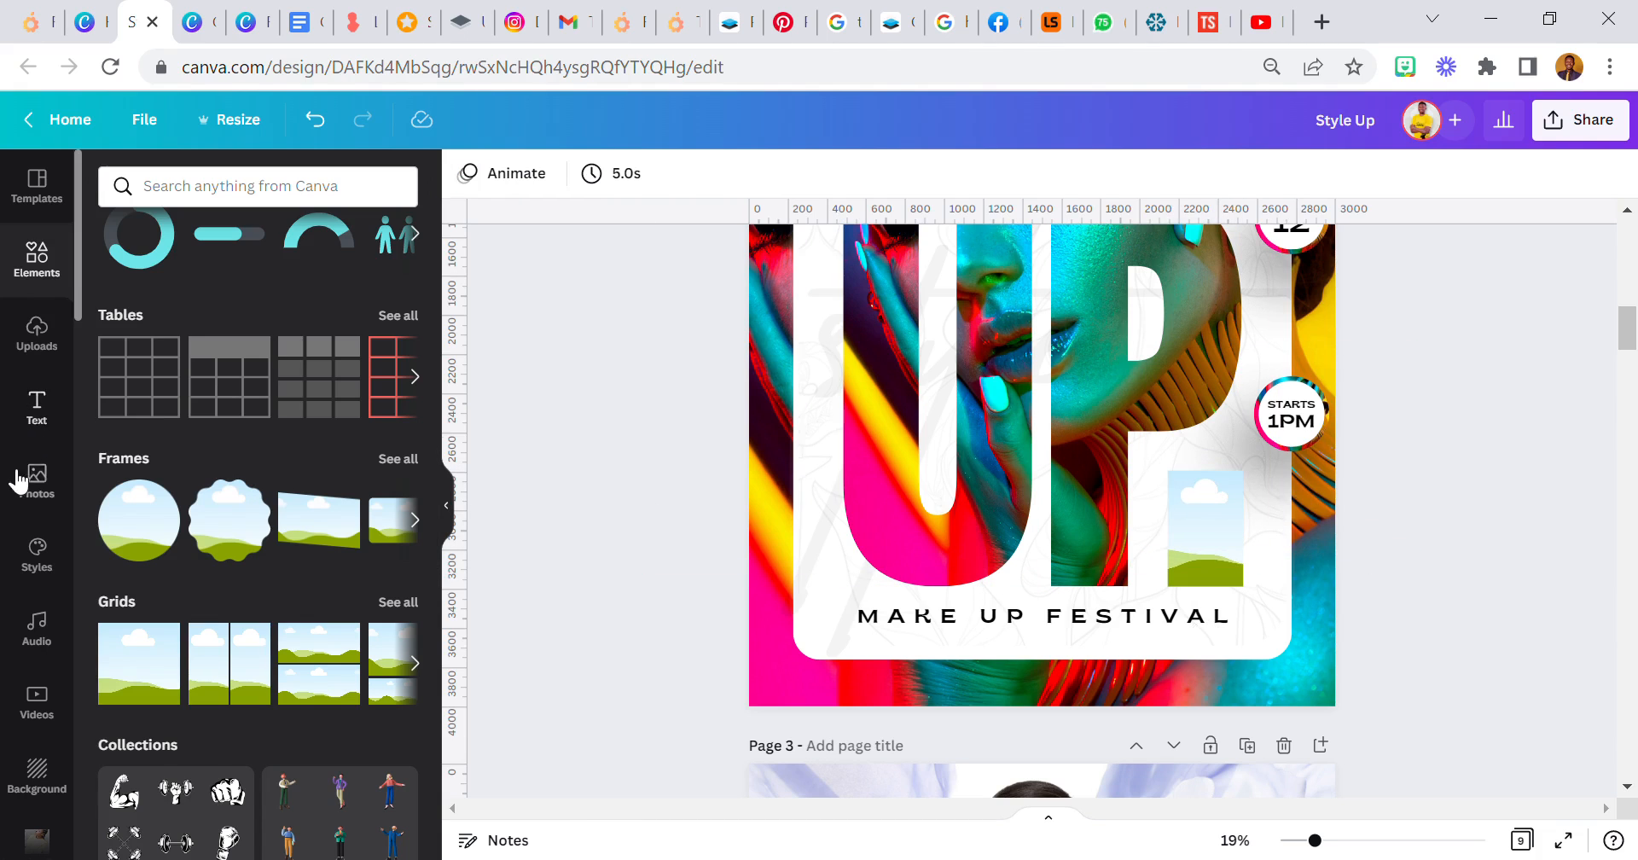
# - Fill the grid with the recently used colourful make-up portrait and open the photo's crop for editing
pyautogui.click(36, 480)
pyautogui.moveTo(171, 632); pyautogui.dragTo(1204, 510)
pyautogui.doubleClick(1205, 511)
pyautogui.click(1235, 840)
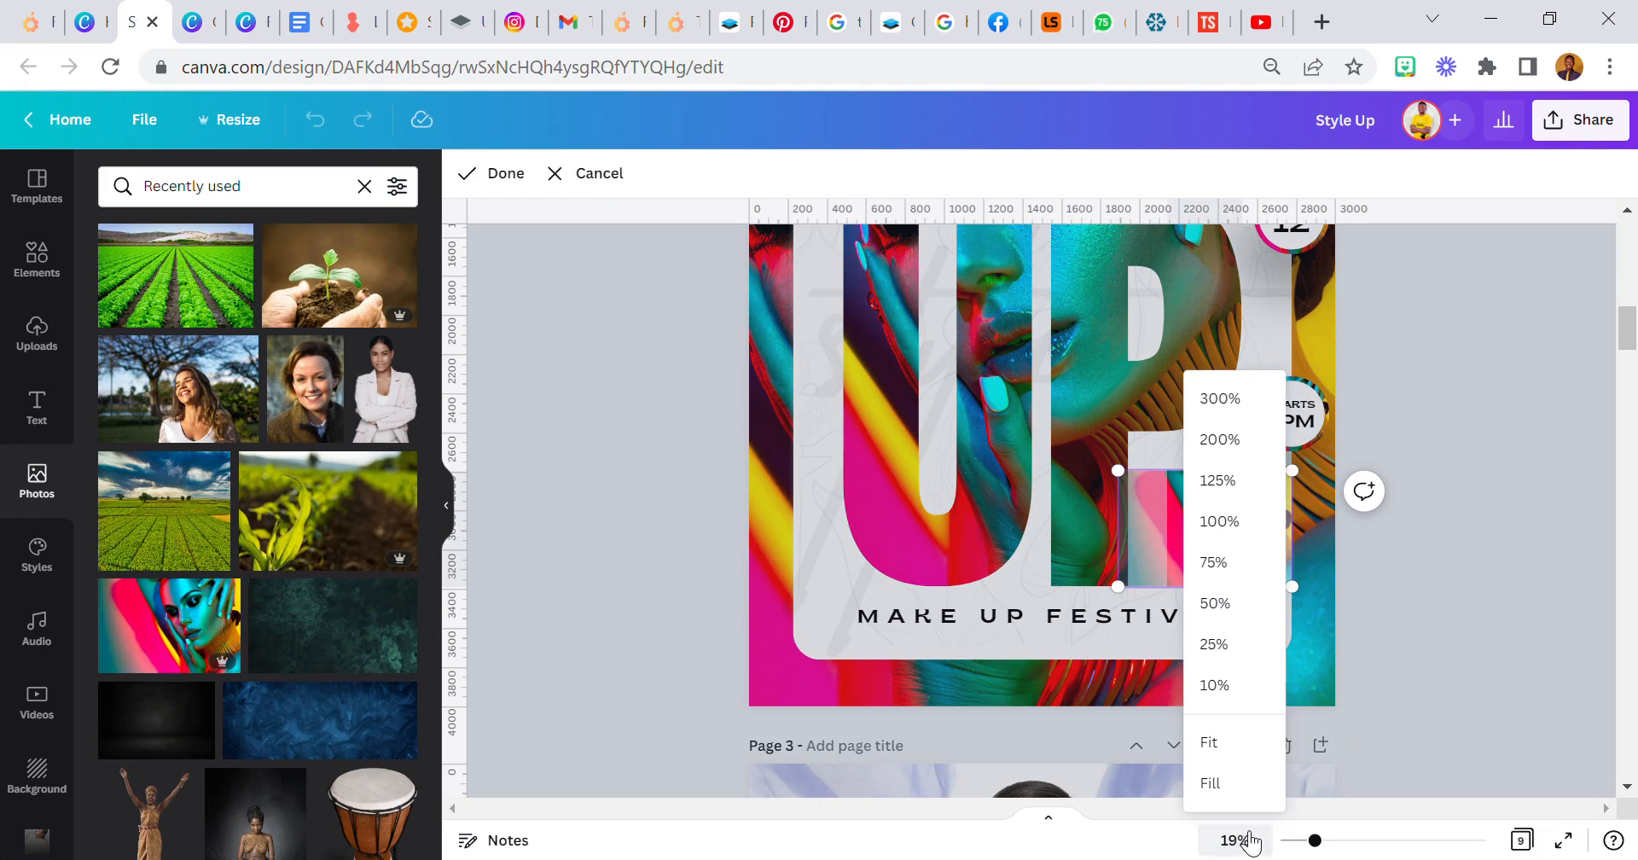
pyautogui.click(1209, 743)
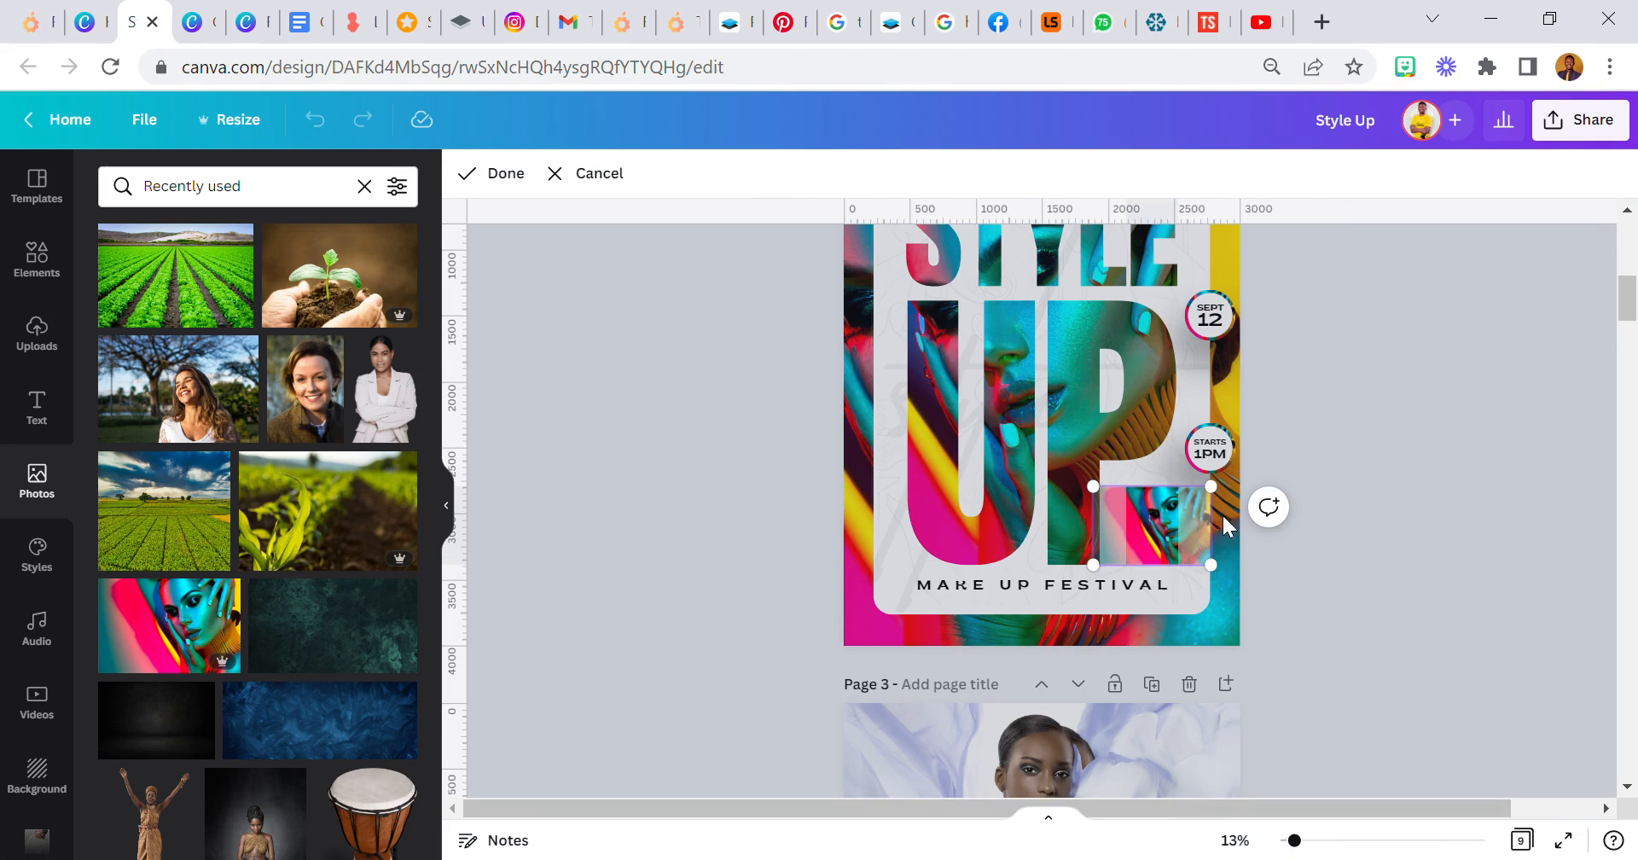
# - Enlarge the portrait within the grid up to the page's right edge, showing the orange ribbed area, and apply the crop
pyautogui.moveTo(1114, 527); pyautogui.dragTo(742, 271)
pyautogui.scroll(3, 893, 435)
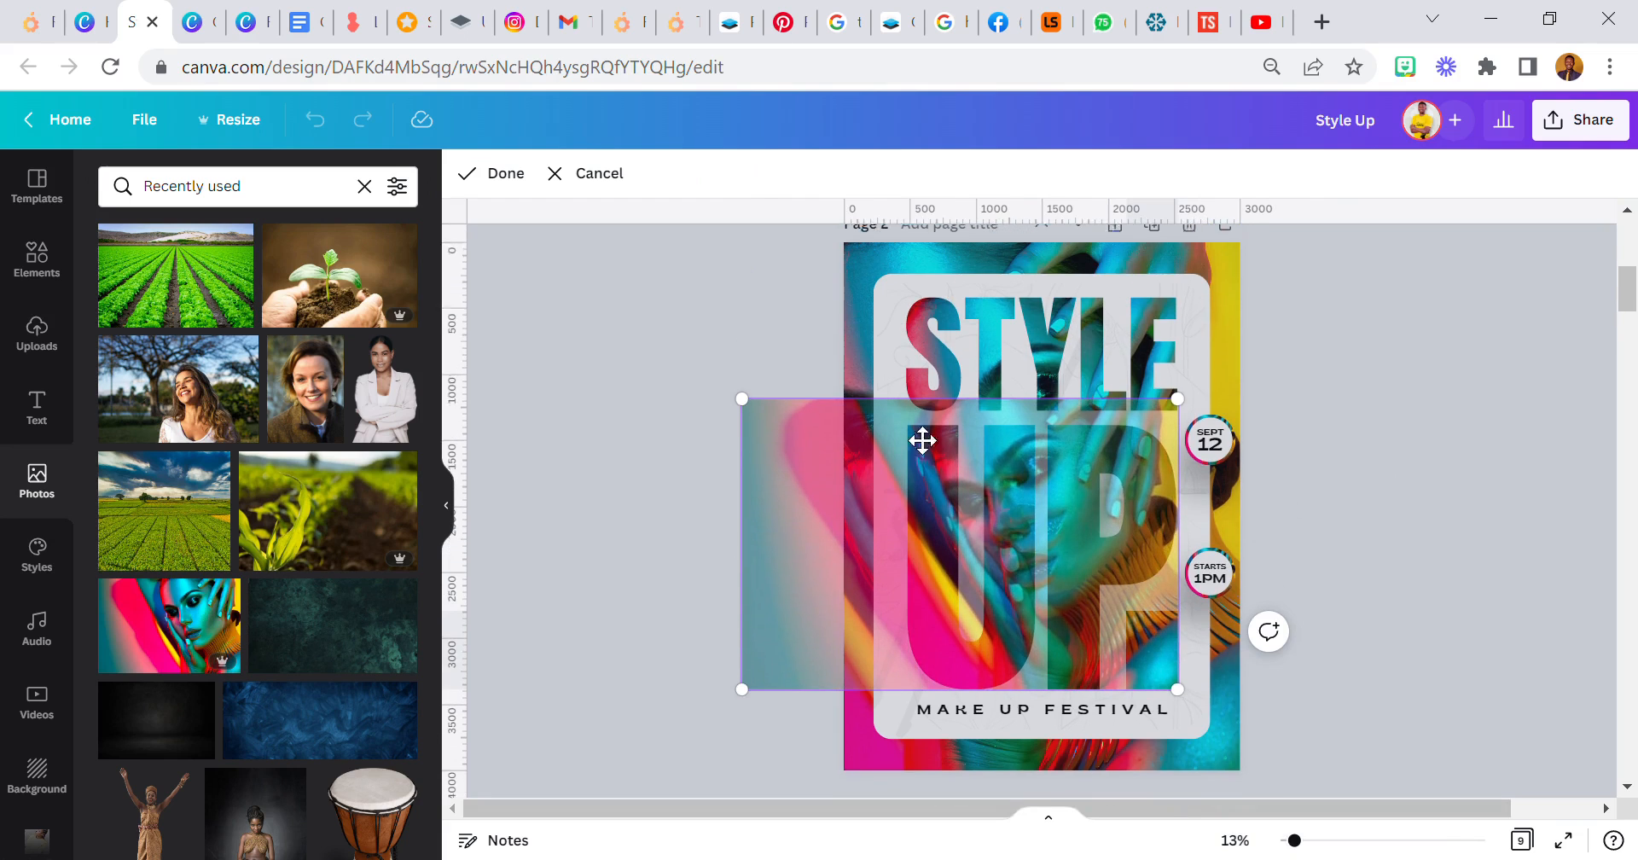
pyautogui.moveTo(1200, 399); pyautogui.dragTo(1239, 362)
pyautogui.moveTo(751, 370); pyautogui.dragTo(674, 290)
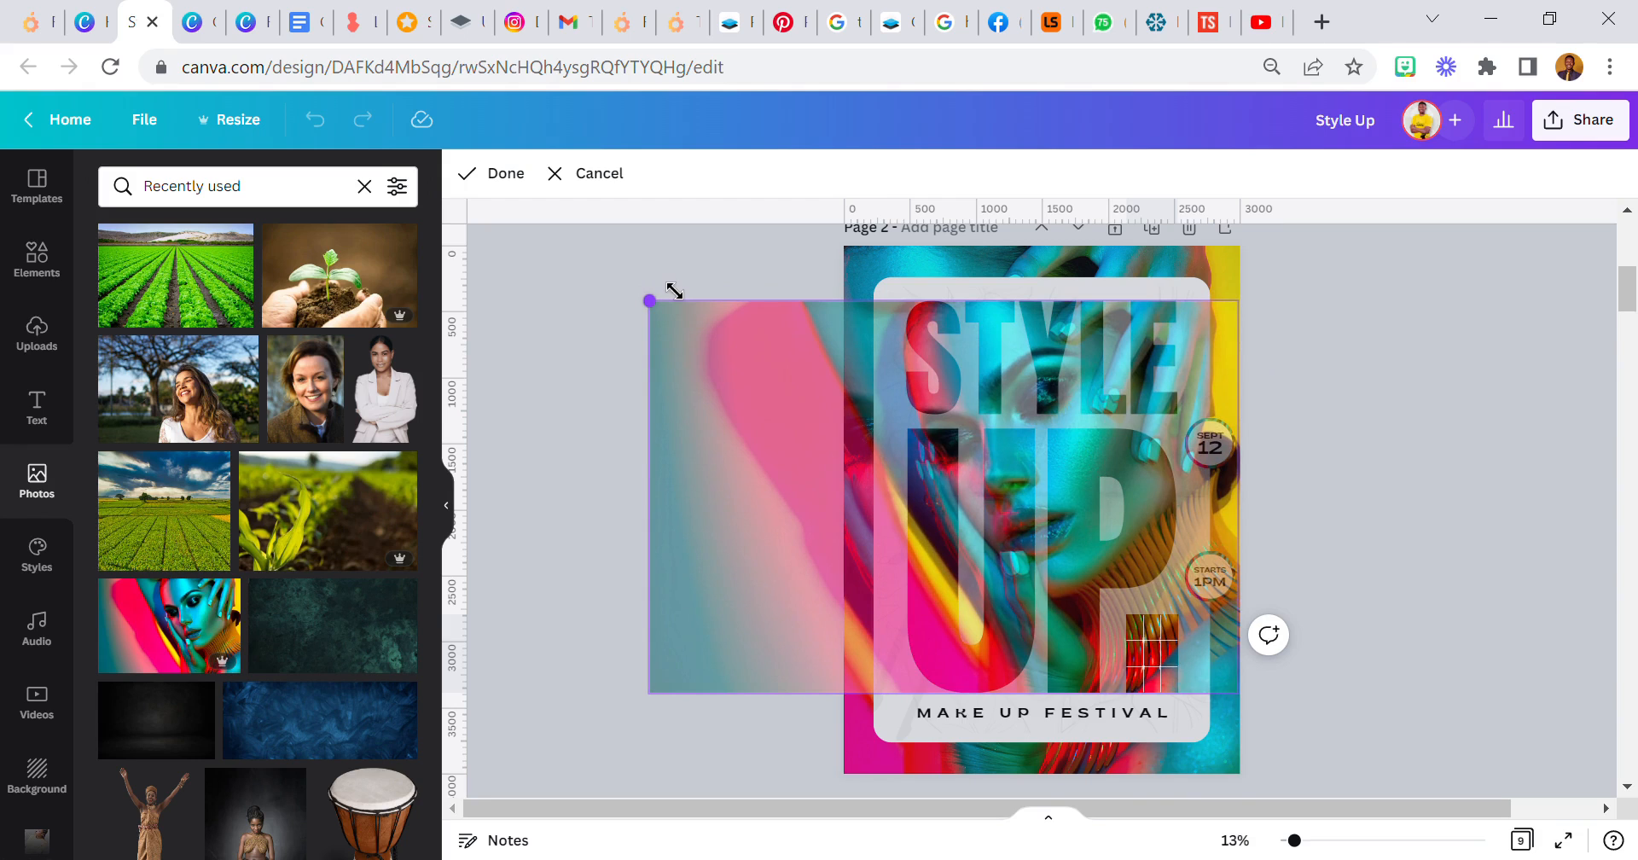
pyautogui.moveTo(674, 291); pyautogui.dragTo(674, 291)
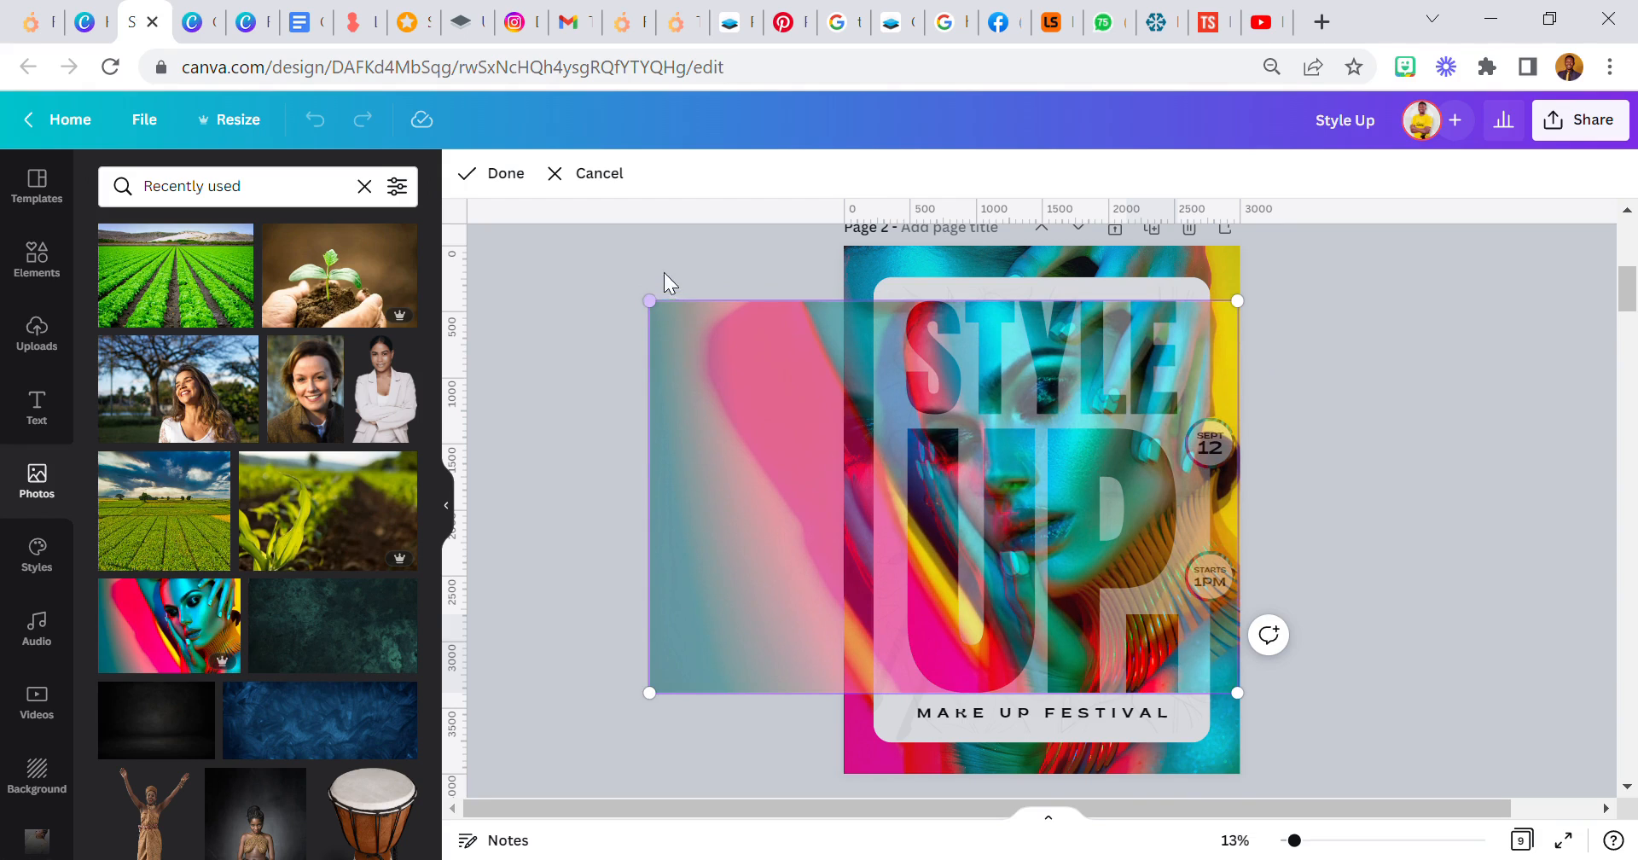
pyautogui.click(506, 173)
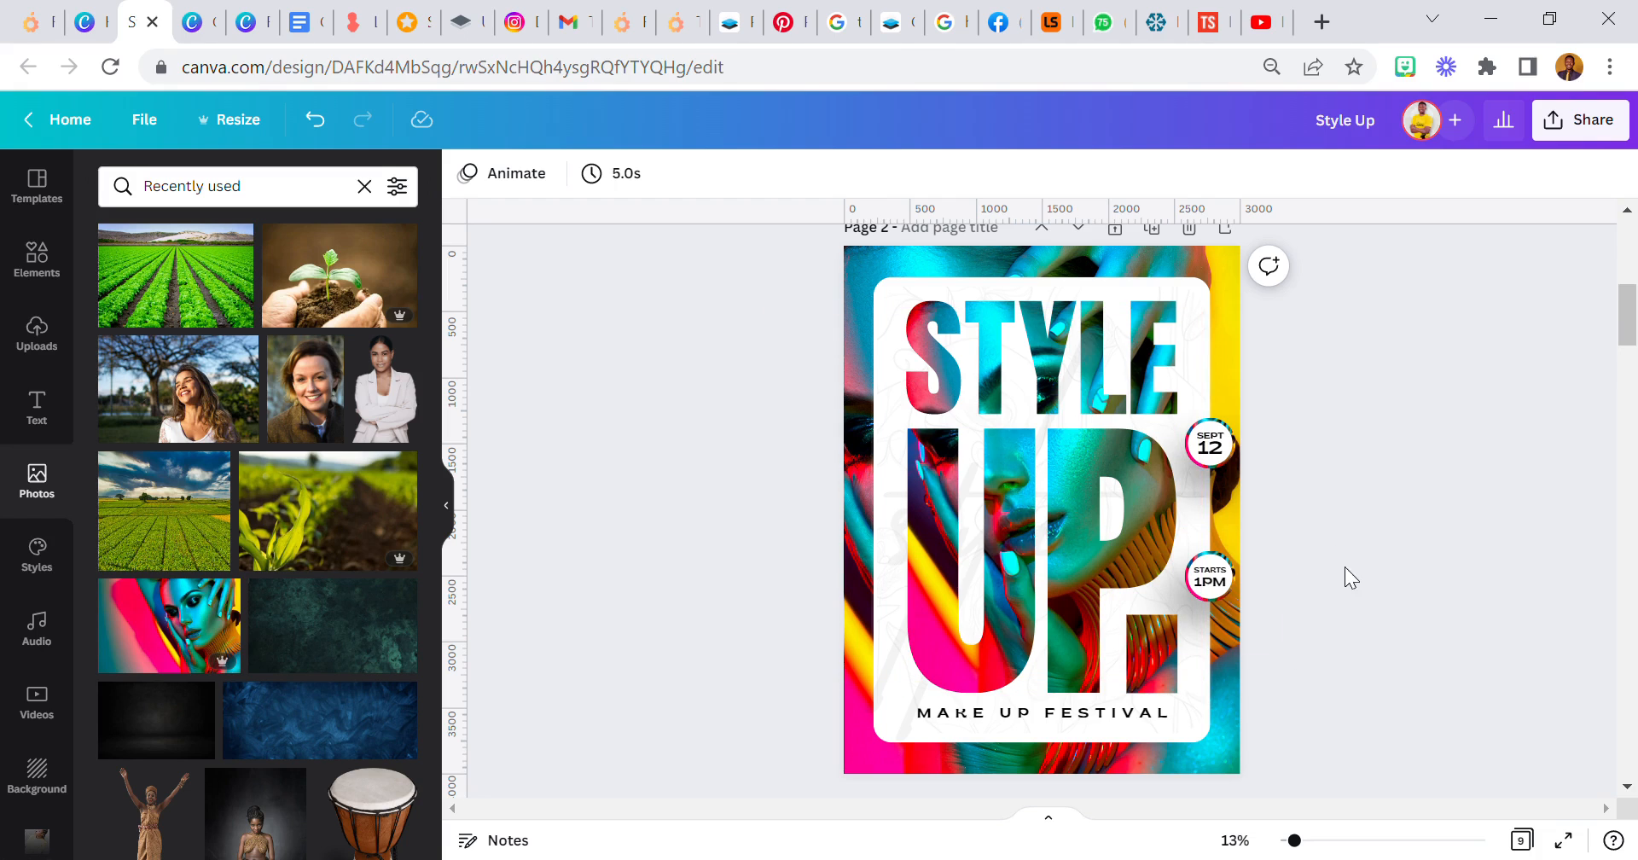
# - Lower the photo block's top edge and extend it to meet the P's stem, following the page 1 design
pyautogui.click(1139, 657)
pyautogui.scroll(3, 1140, 659)
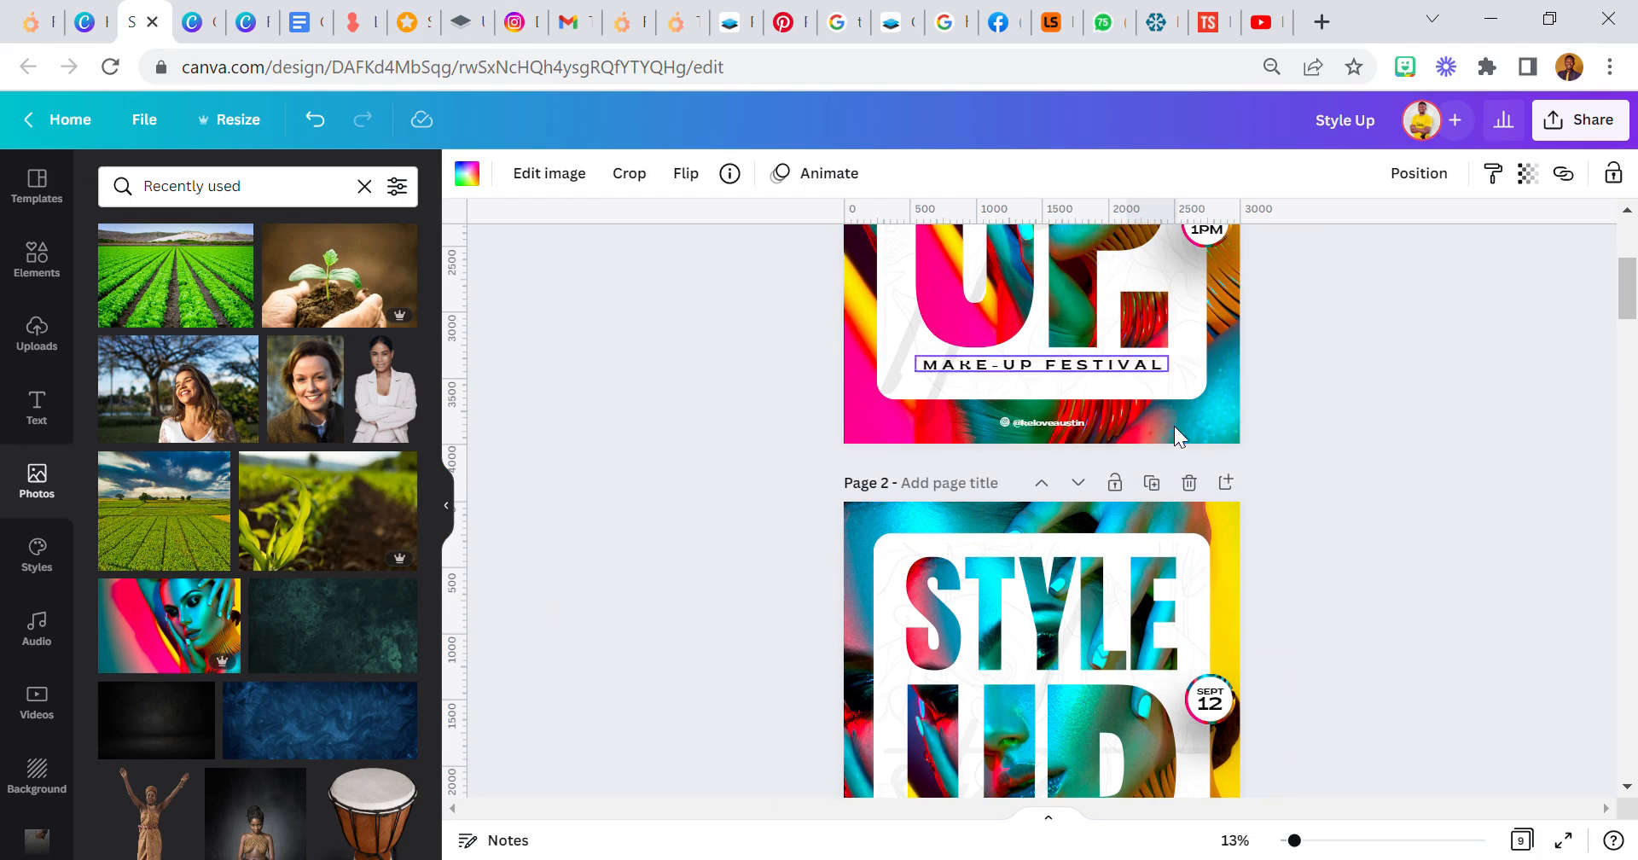
pyautogui.scroll(-5, 1174, 387)
pyautogui.moveTo(1162, 487); pyautogui.dragTo(1132, 551)
pyautogui.click(639, 579)
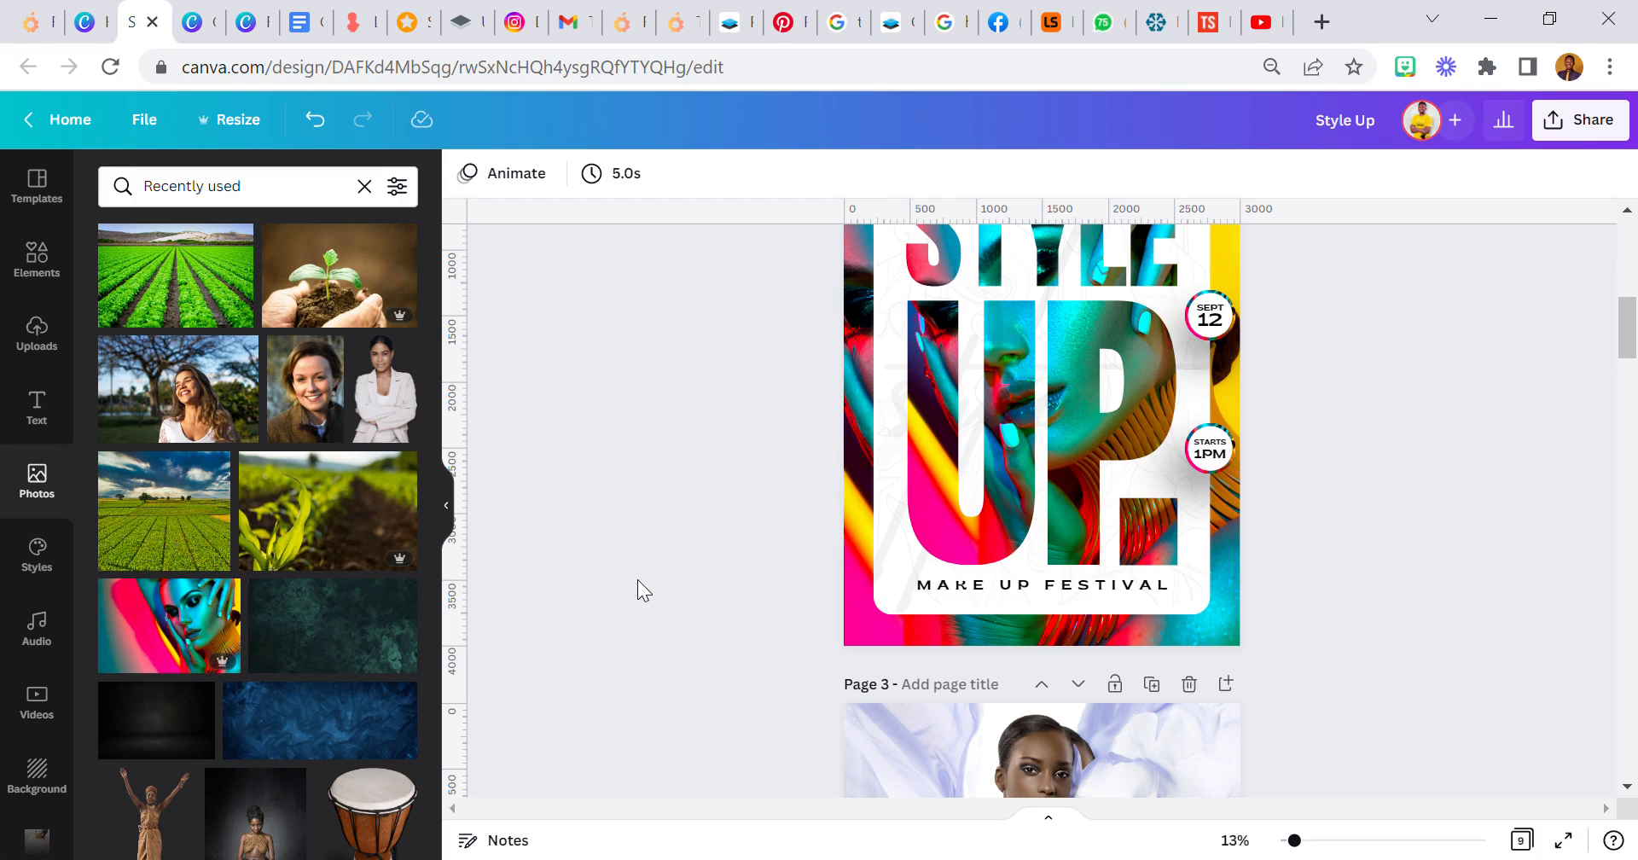
pyautogui.click(1154, 555)
pyautogui.moveTo(1177, 533); pyautogui.dragTo(1177, 532)
pyautogui.click(801, 493)
pyautogui.scroll(3, 805, 515)
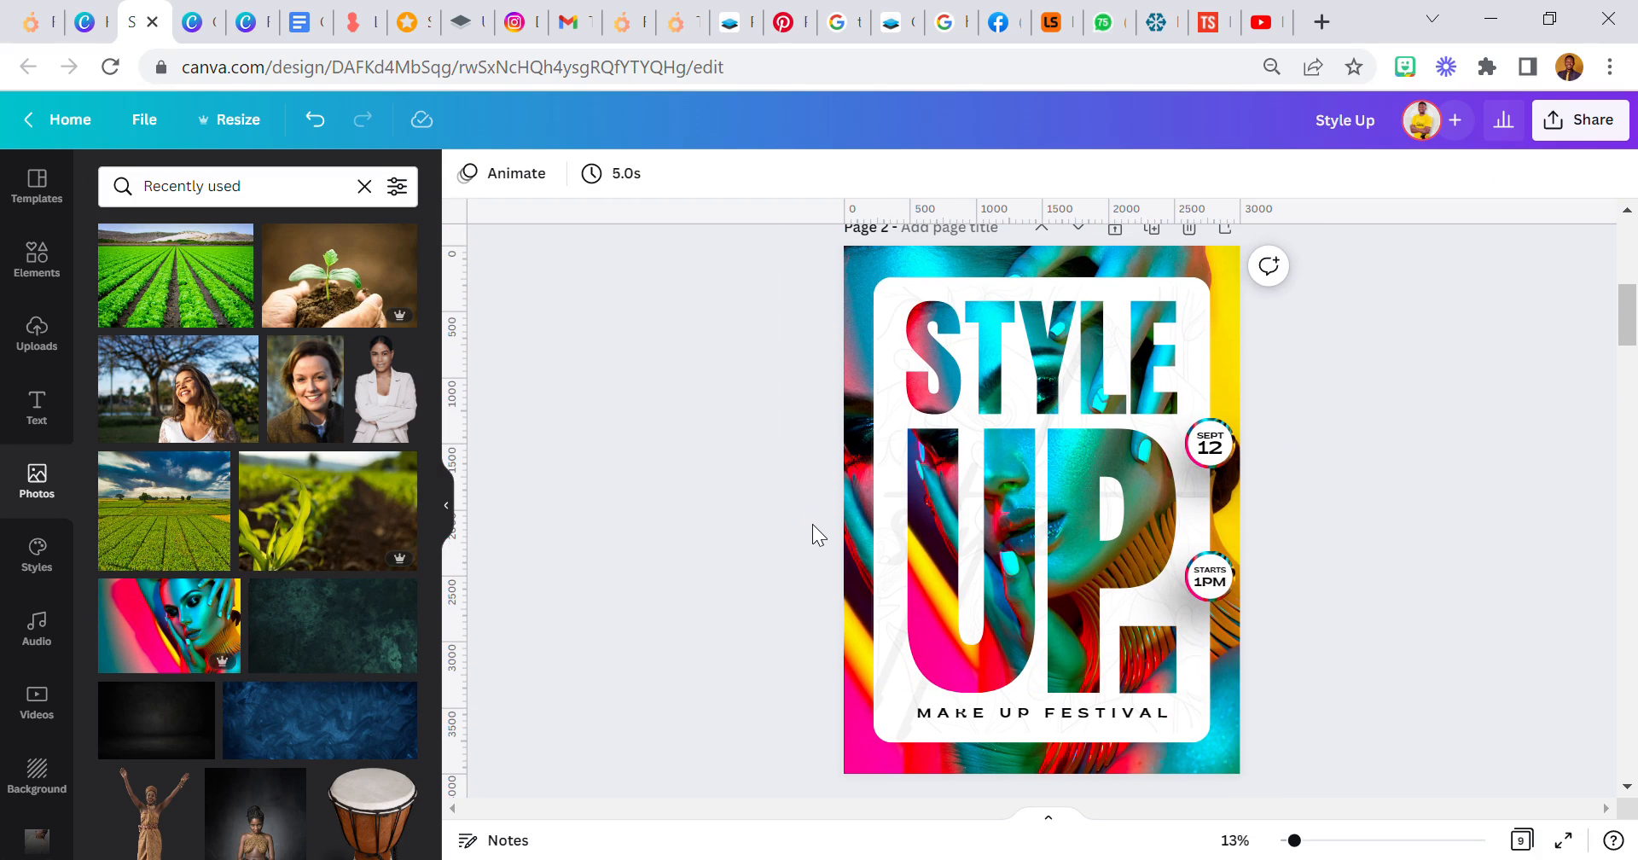